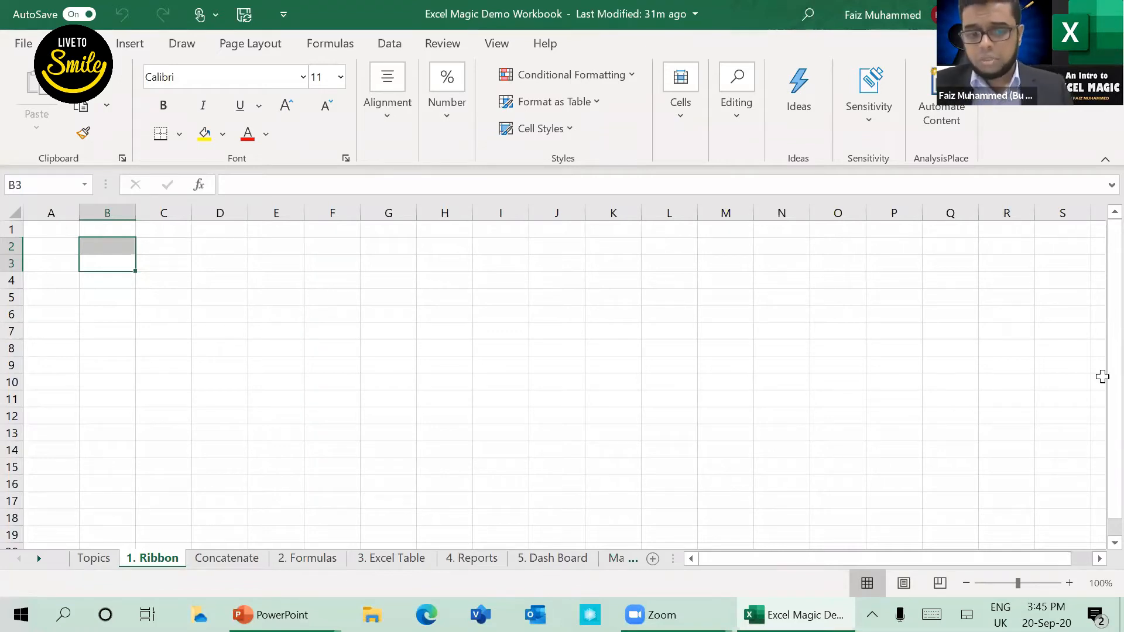
left_click(105, 243)
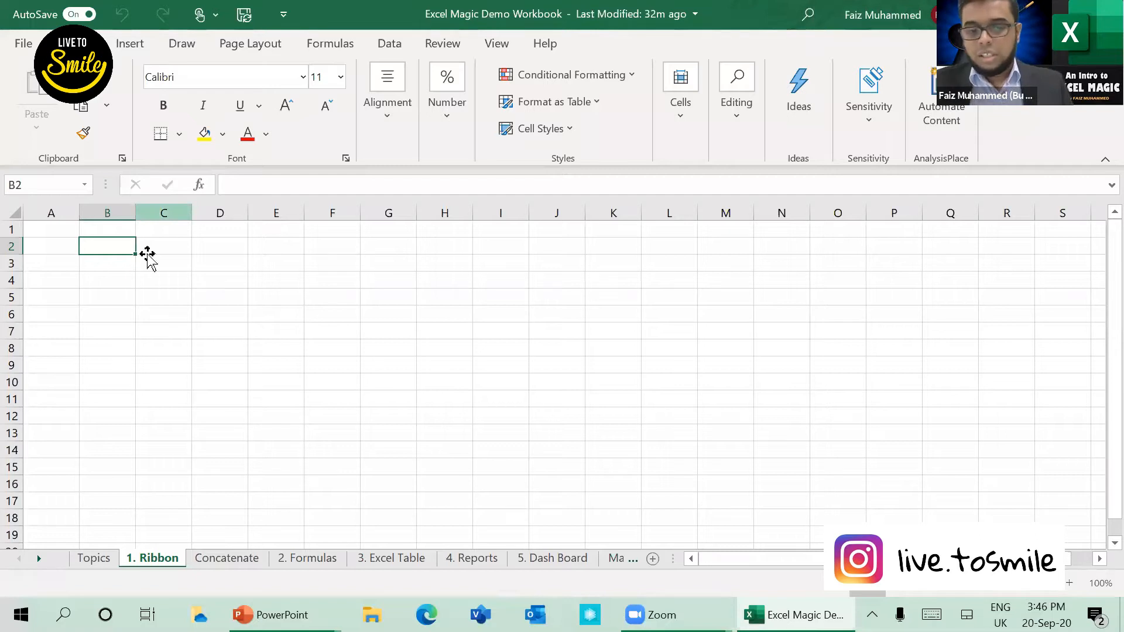
key("Right")
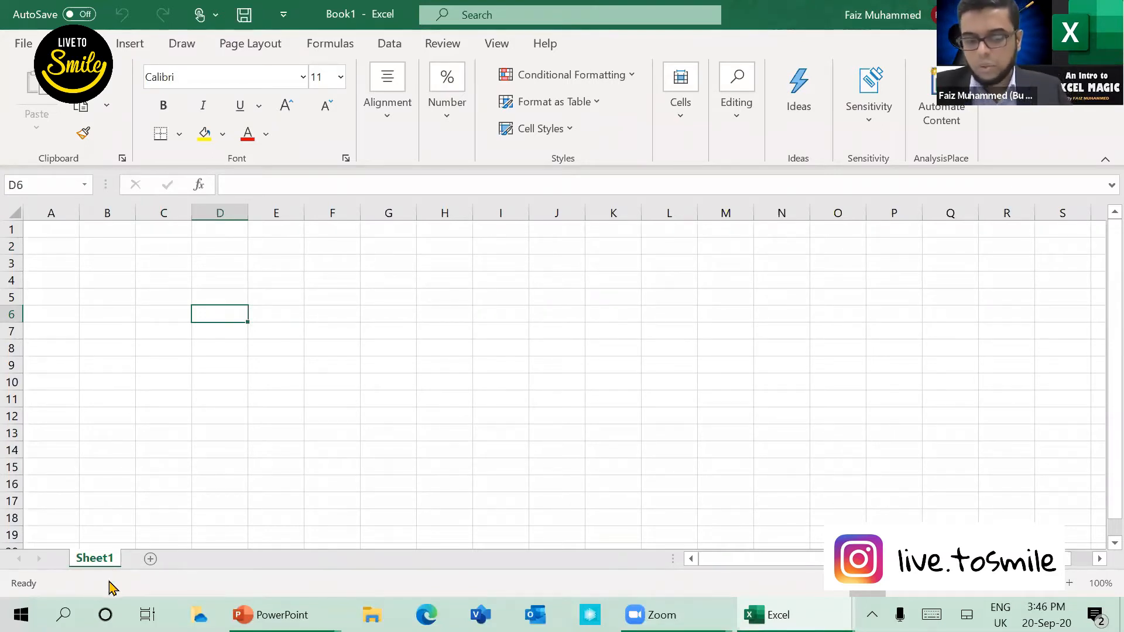
Step: Add four new worksheets to the blank workbook
left_click(151, 559)
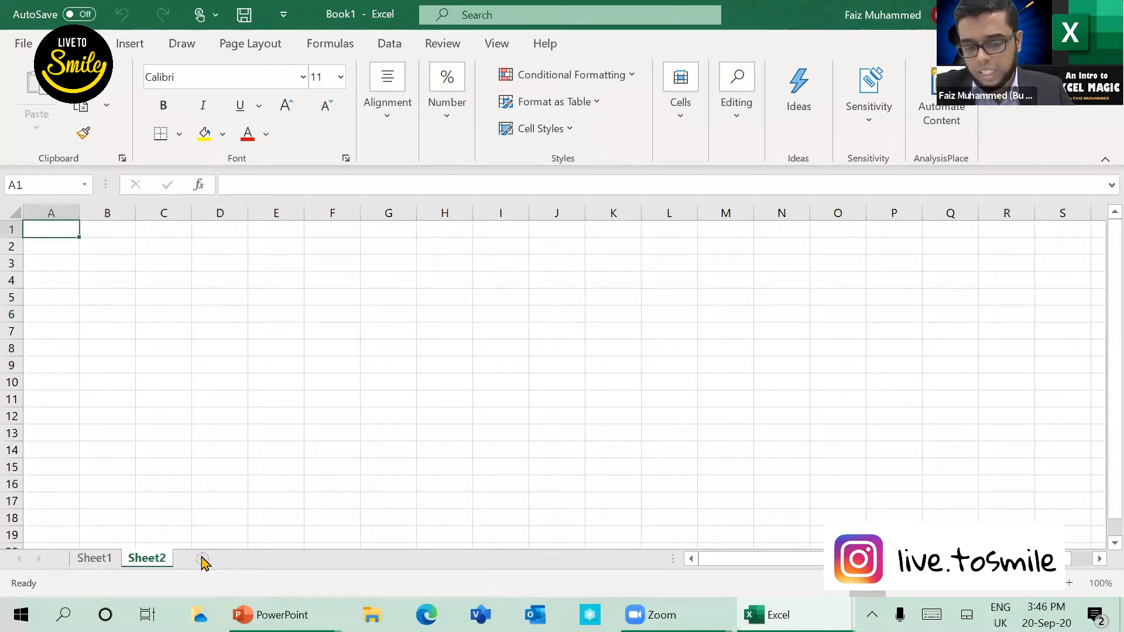
left_click(202, 559)
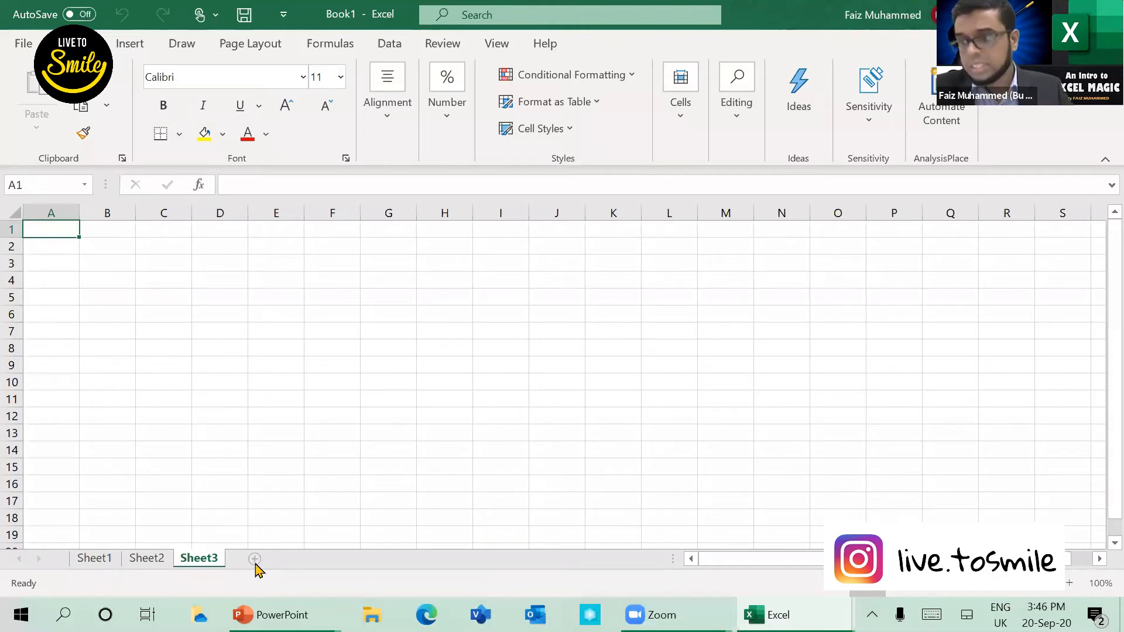
key("shift+F11")
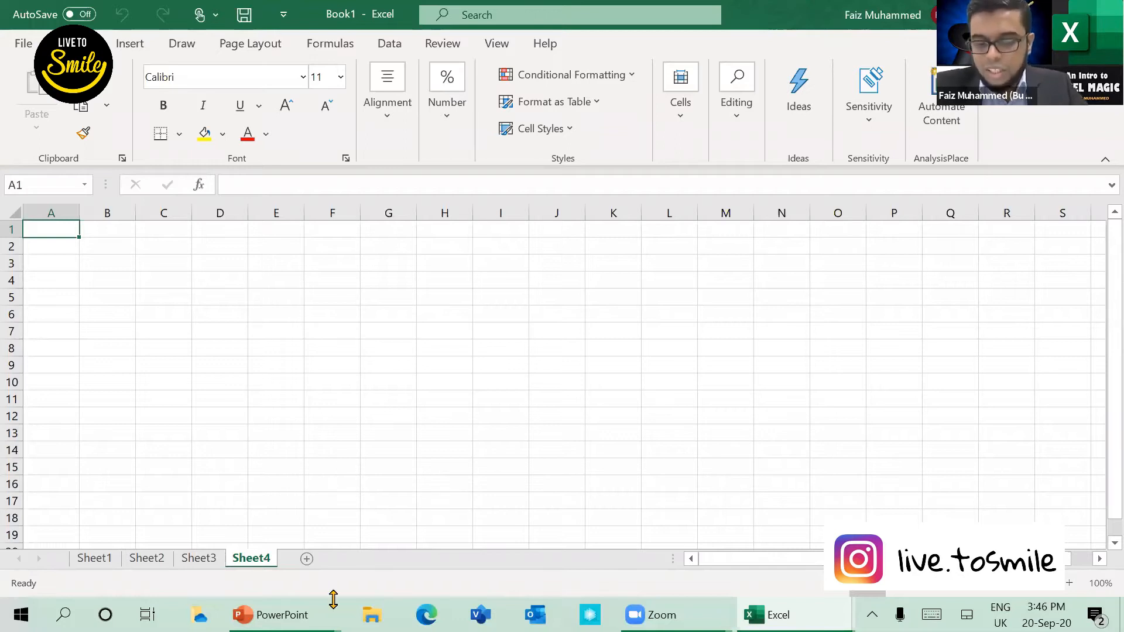
left_click(307, 559)
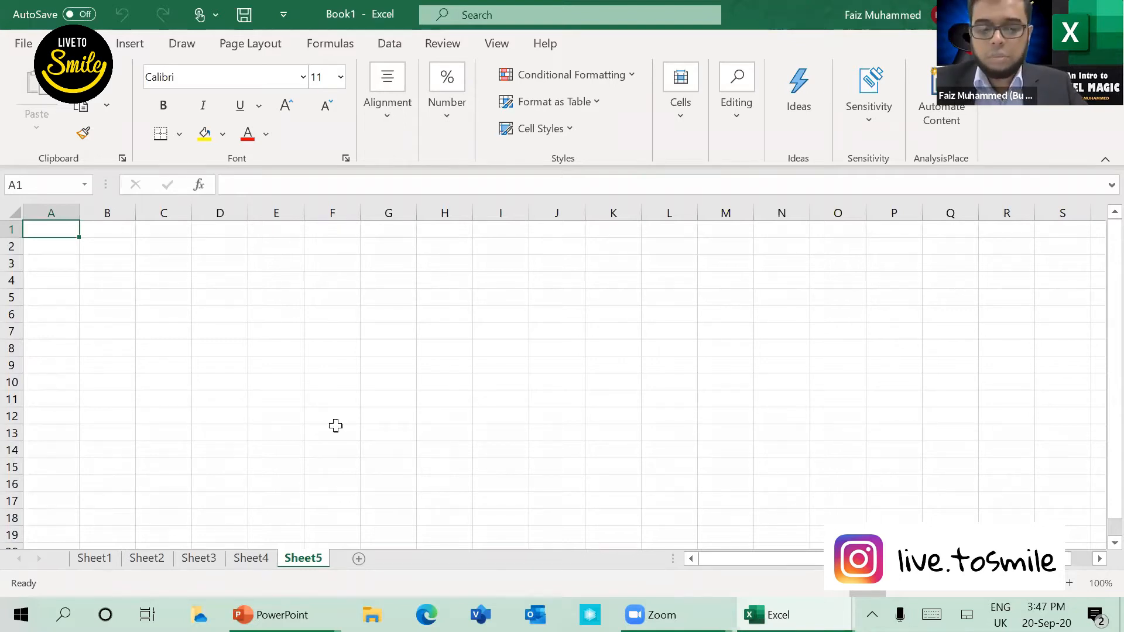
Step: Try to rename Sheet1 with a blank name and cancel the renaming
left_click(101, 561)
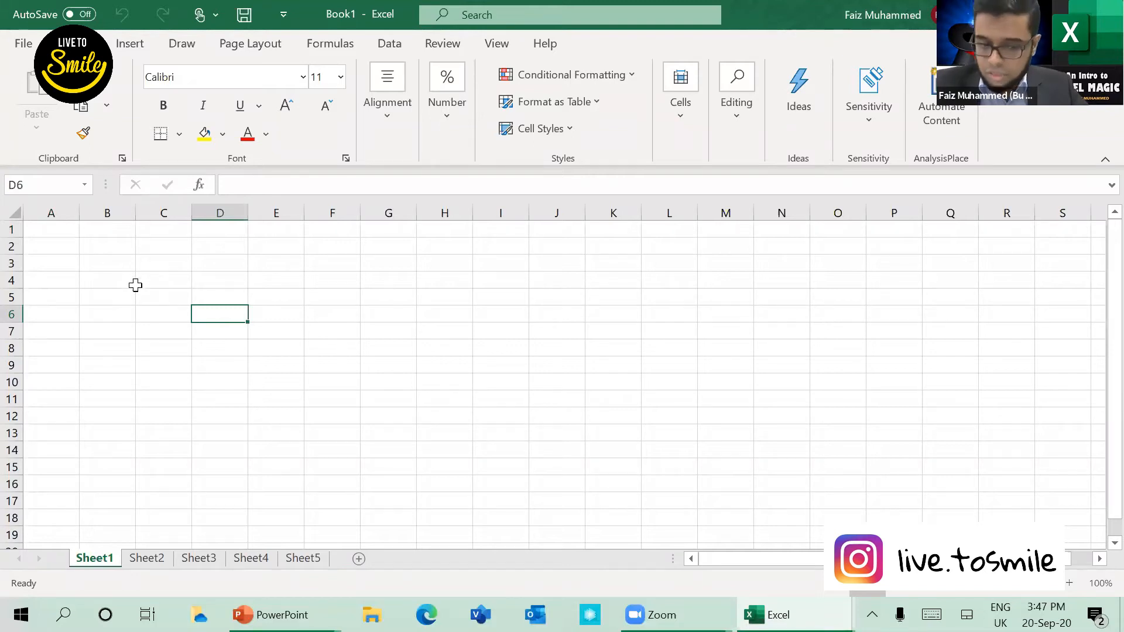
left_click(107, 252)
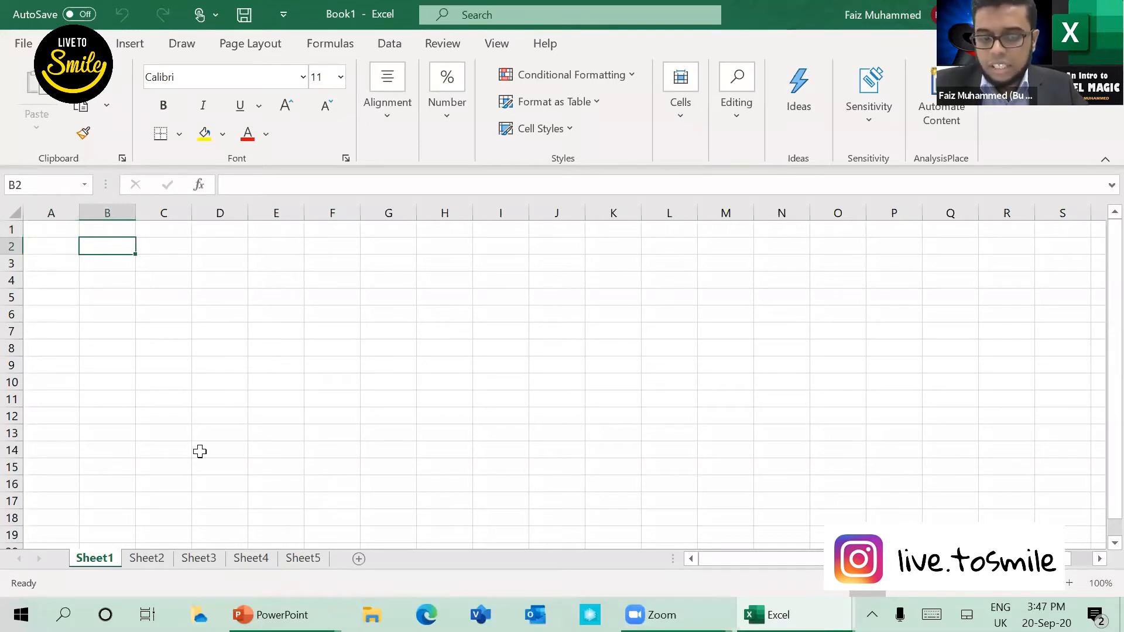
double_click(94, 559)
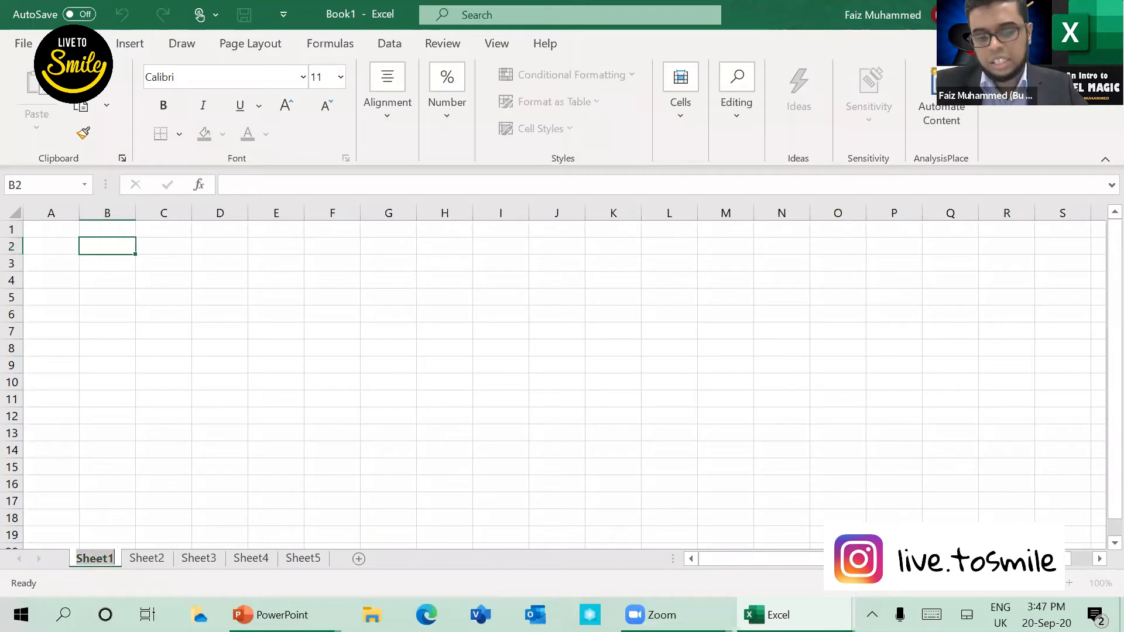
left_click(270, 615)
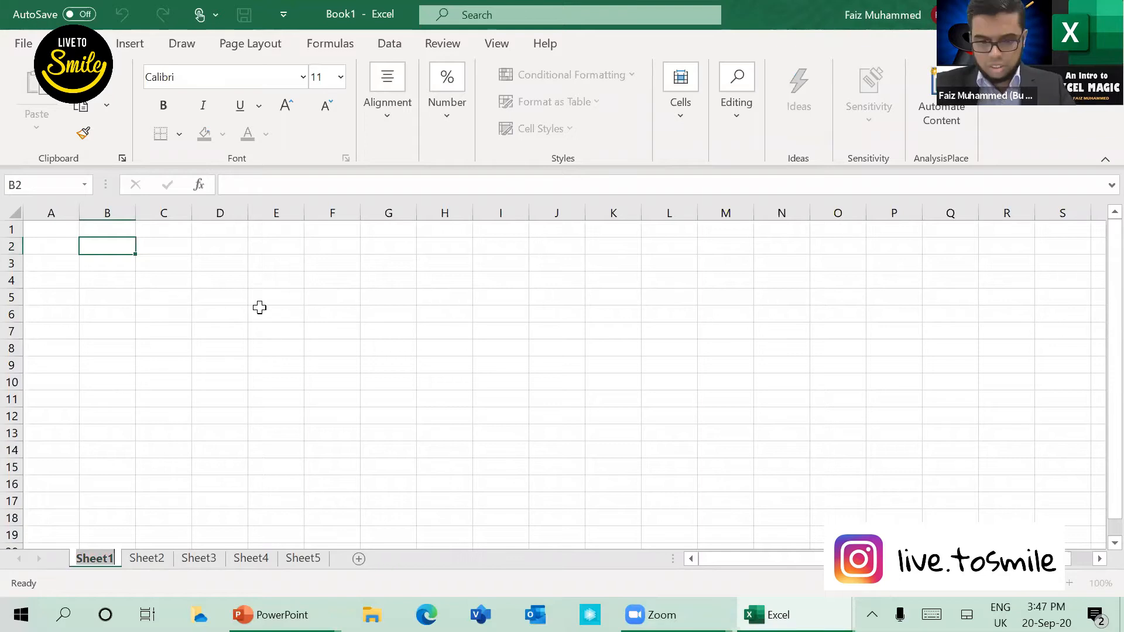
key("BackSpace")
key("Return")
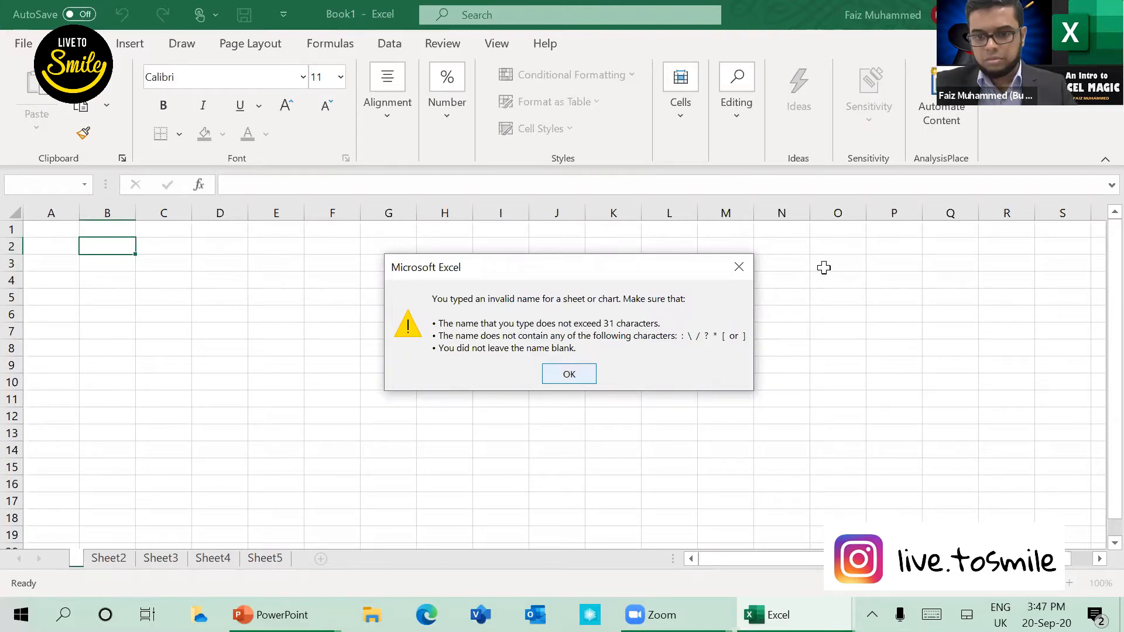
key("Return")
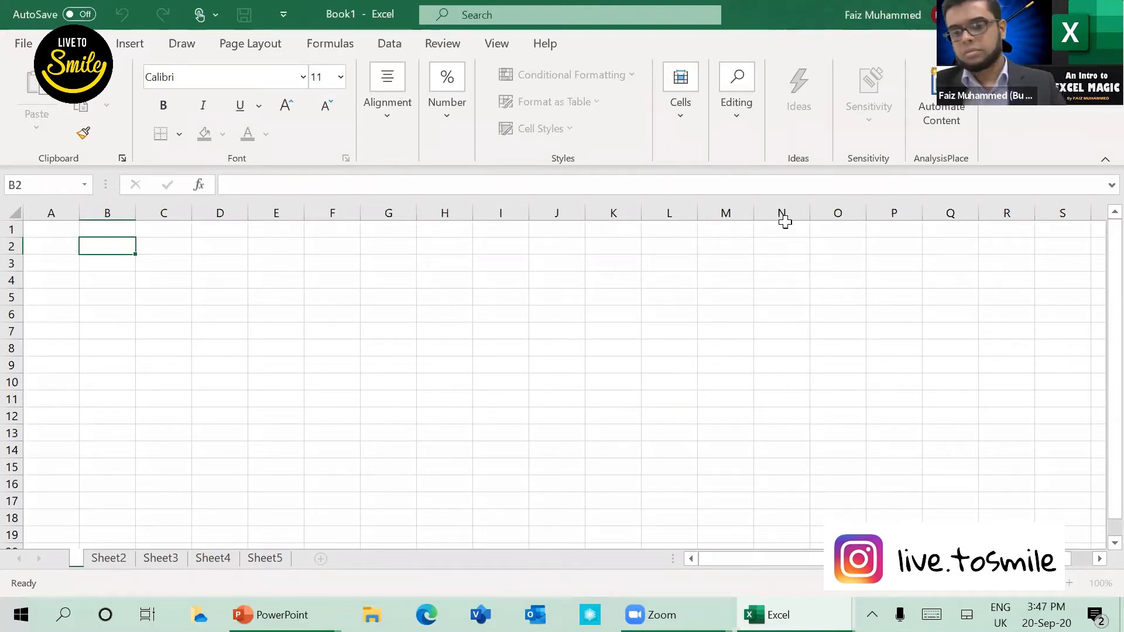
left_click(786, 267)
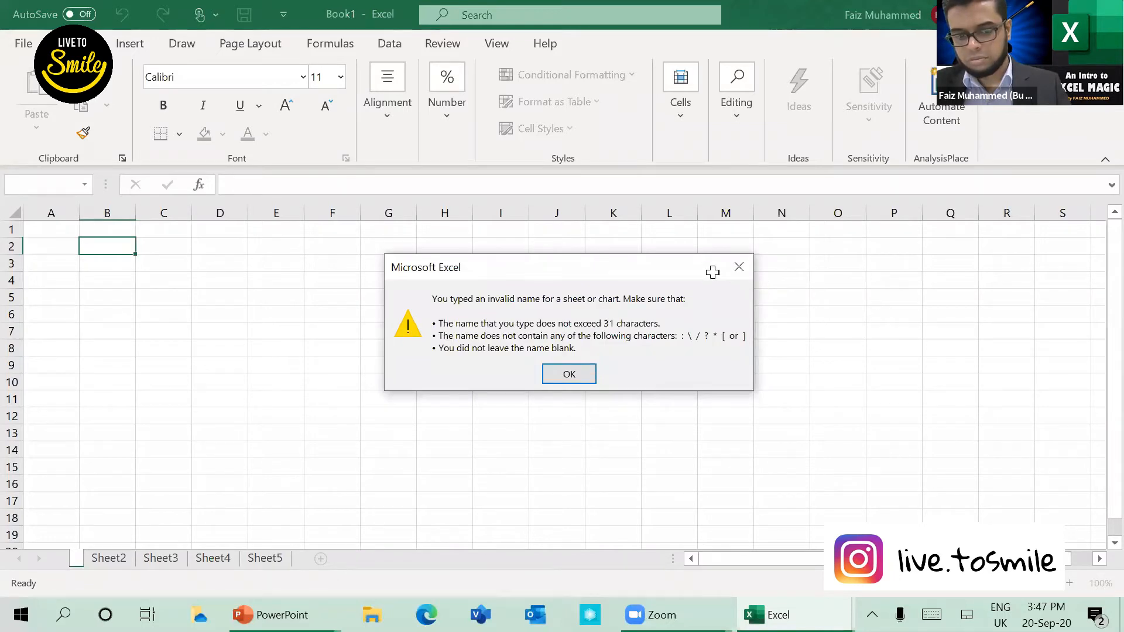
left_click(739, 267)
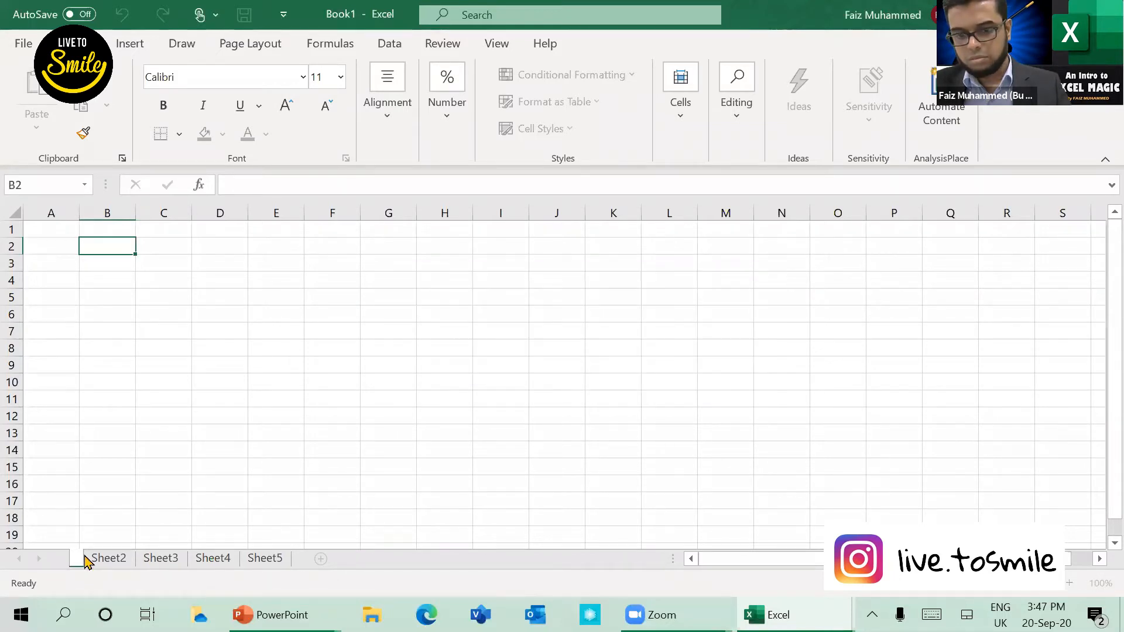
left_click(760, 315)
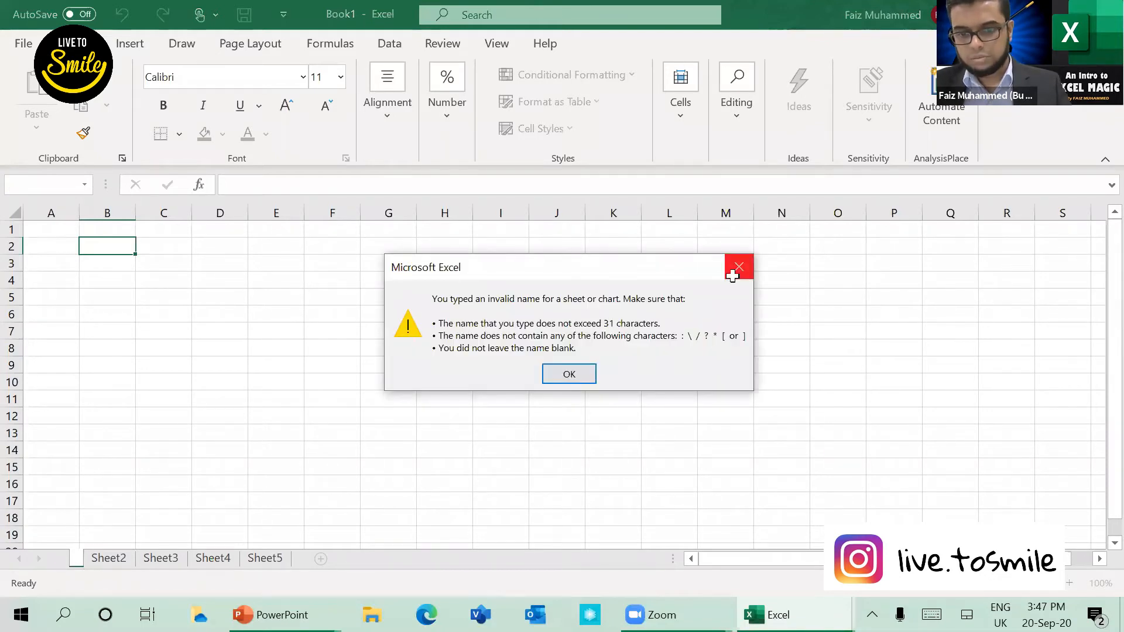
key("Return")
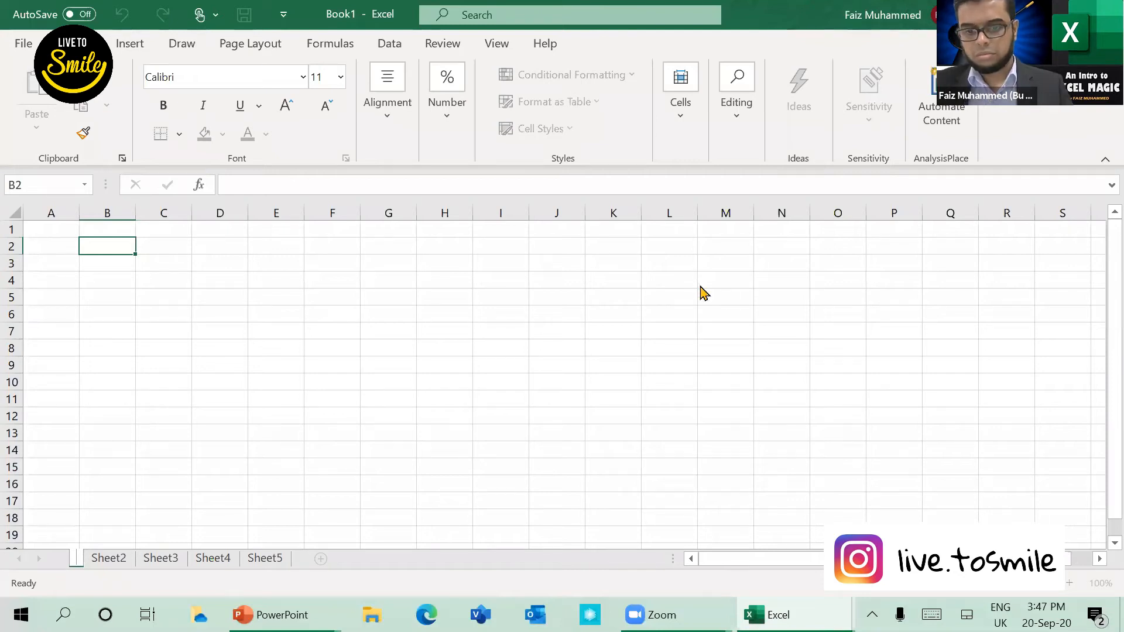
left_click(746, 274)
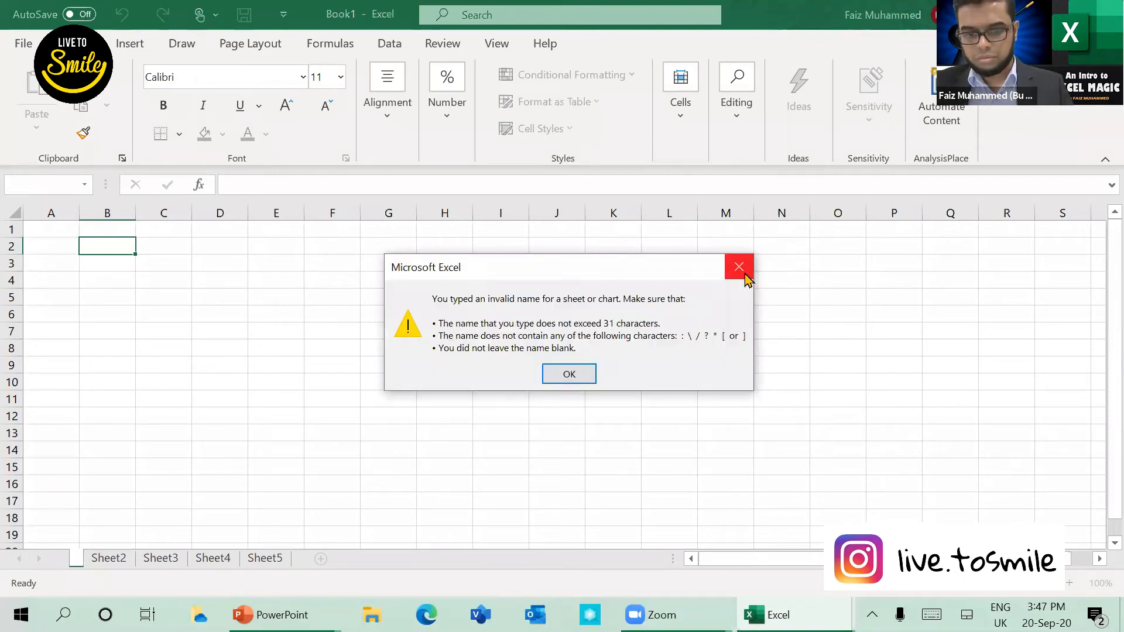
left_click(746, 274)
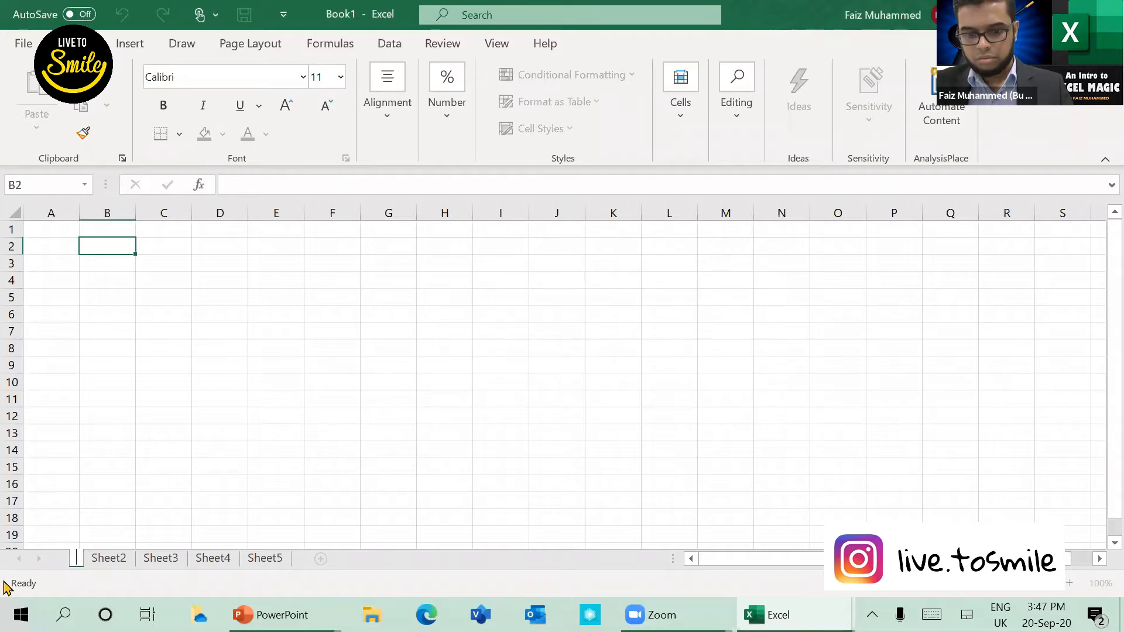
key("Escape")
left_click(266, 316)
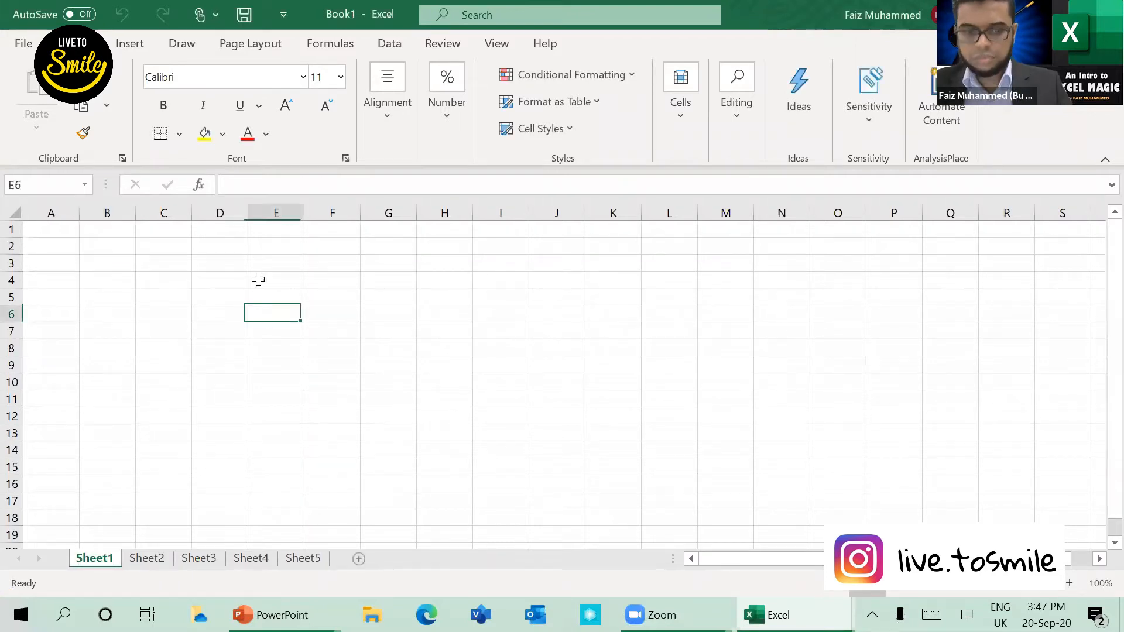
left_click(251, 258)
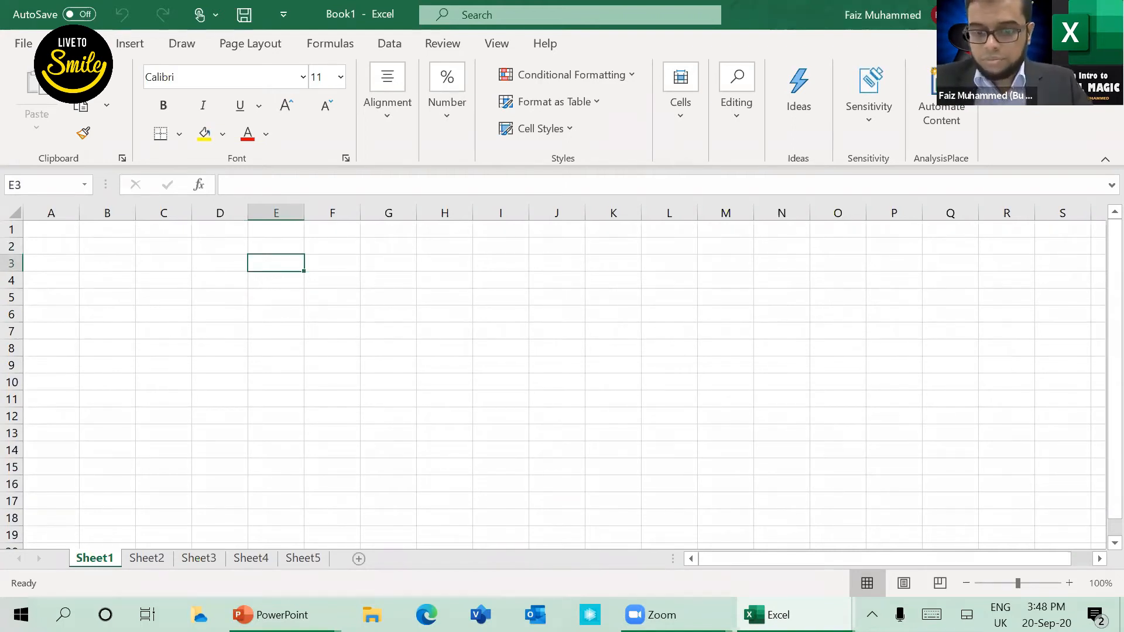
left_click(220, 348)
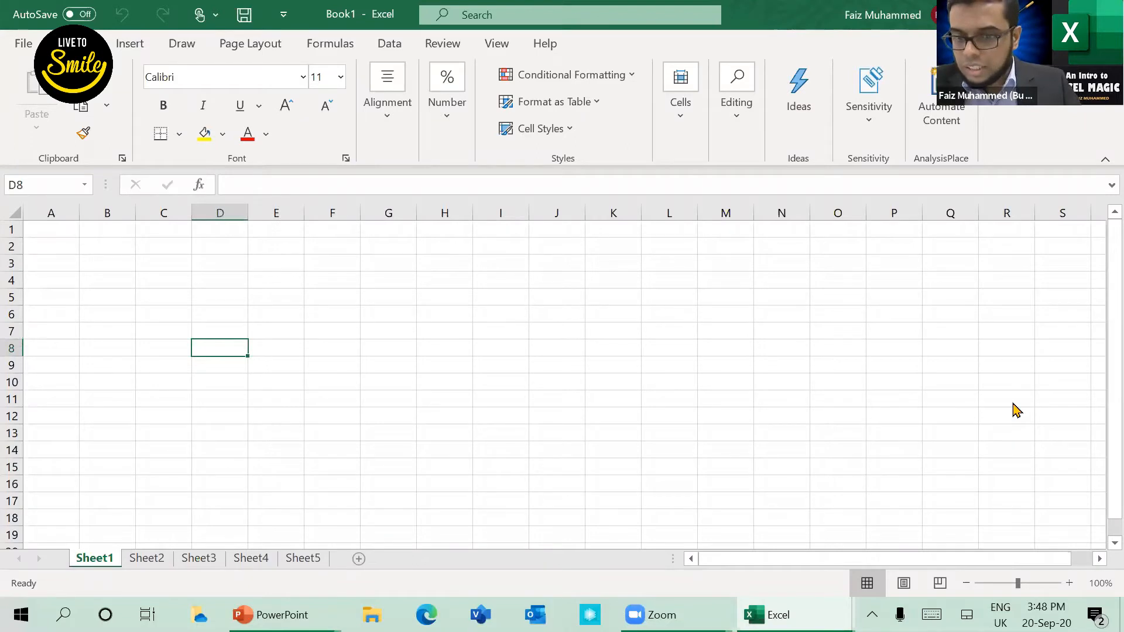
Step: Switch to the PowerPoint slide show and advance to the Excel 2016 Ribbon slide
key("alt+Tab")
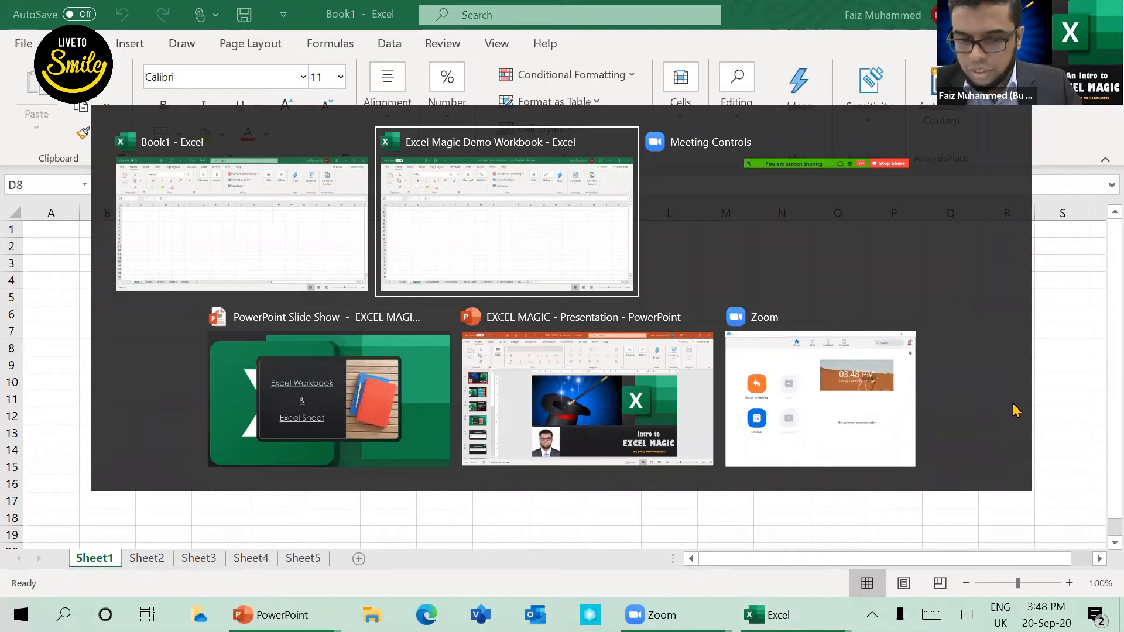
key("alt+Tab")
key("alt+Tab")
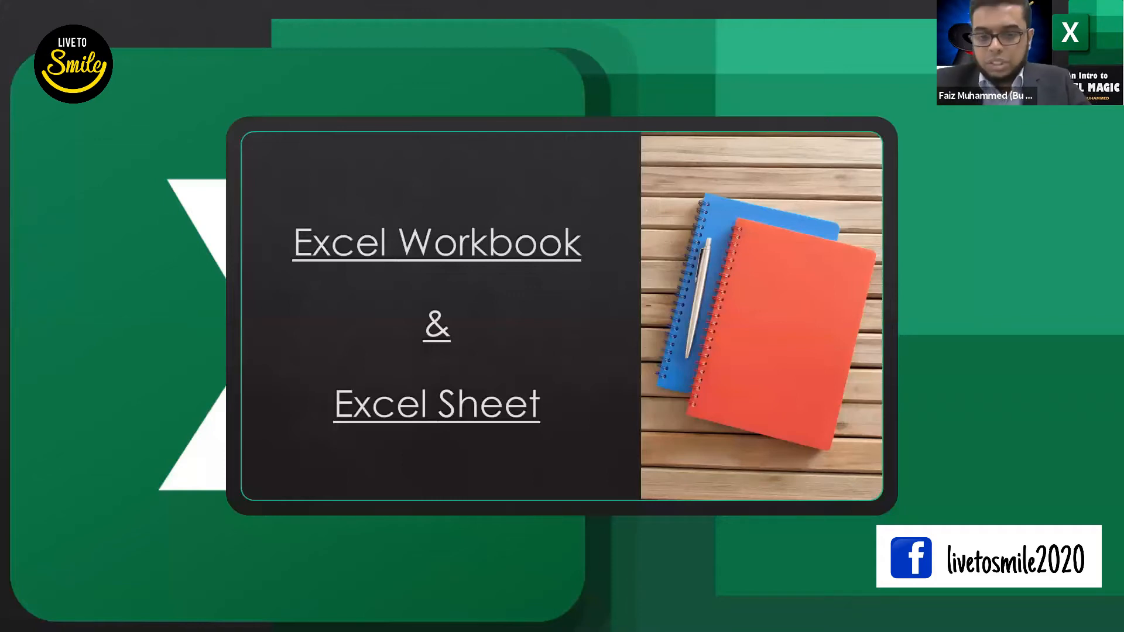
key("Right")
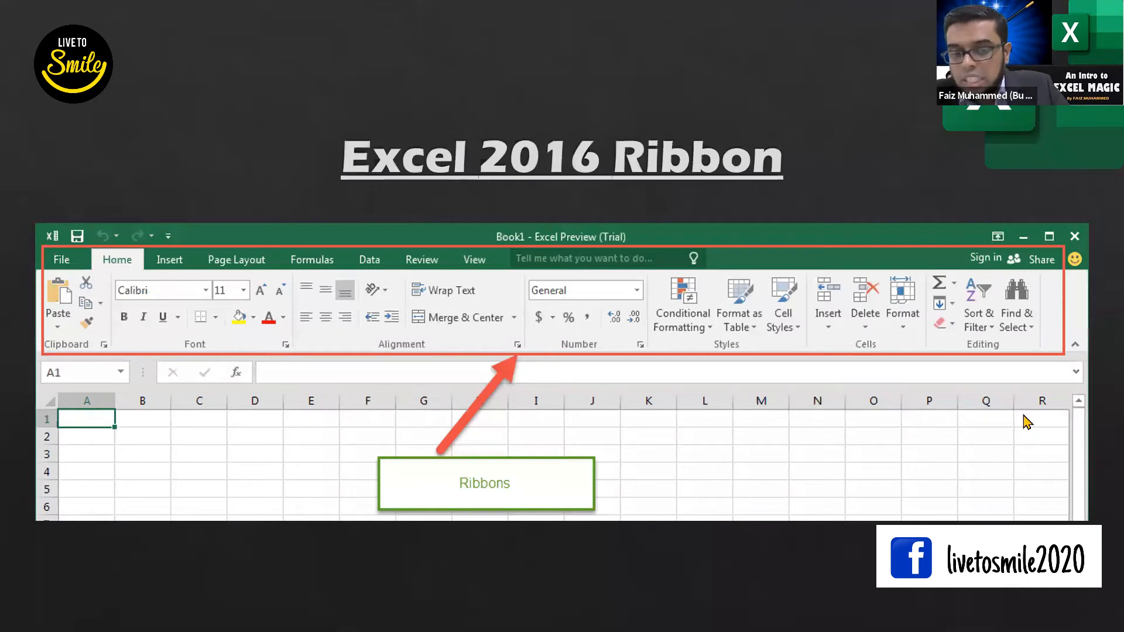
Step: Switch to the Excel Magic Demo Workbook and display the Home commands on the 1. Ribbon sheet
key("alt+Tab")
key("alt+Tab")
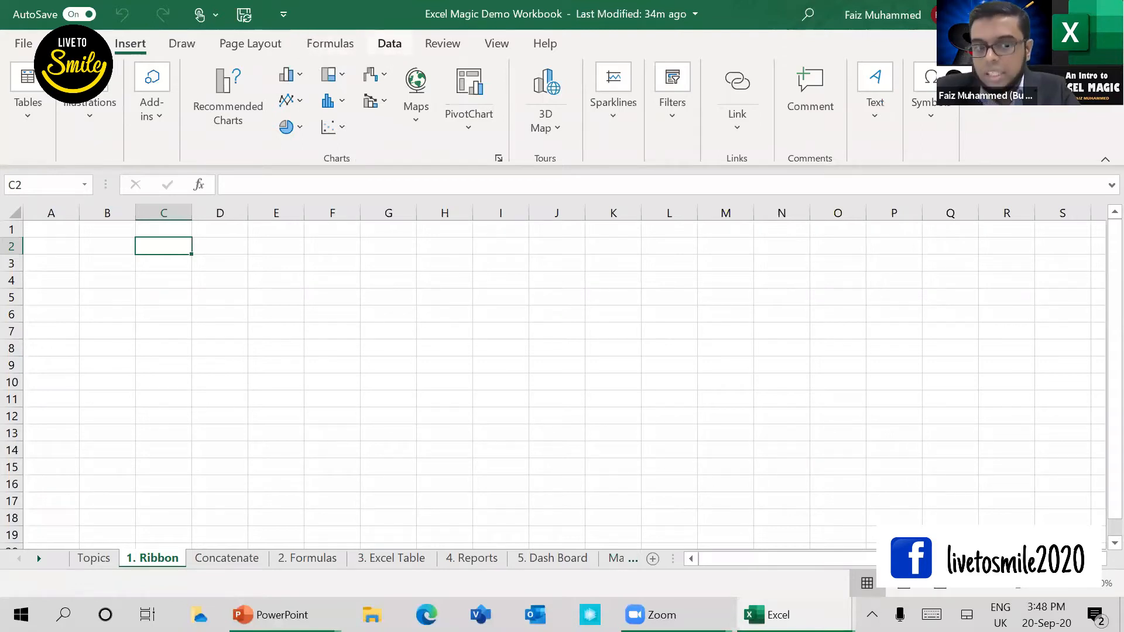
left_click(74, 43)
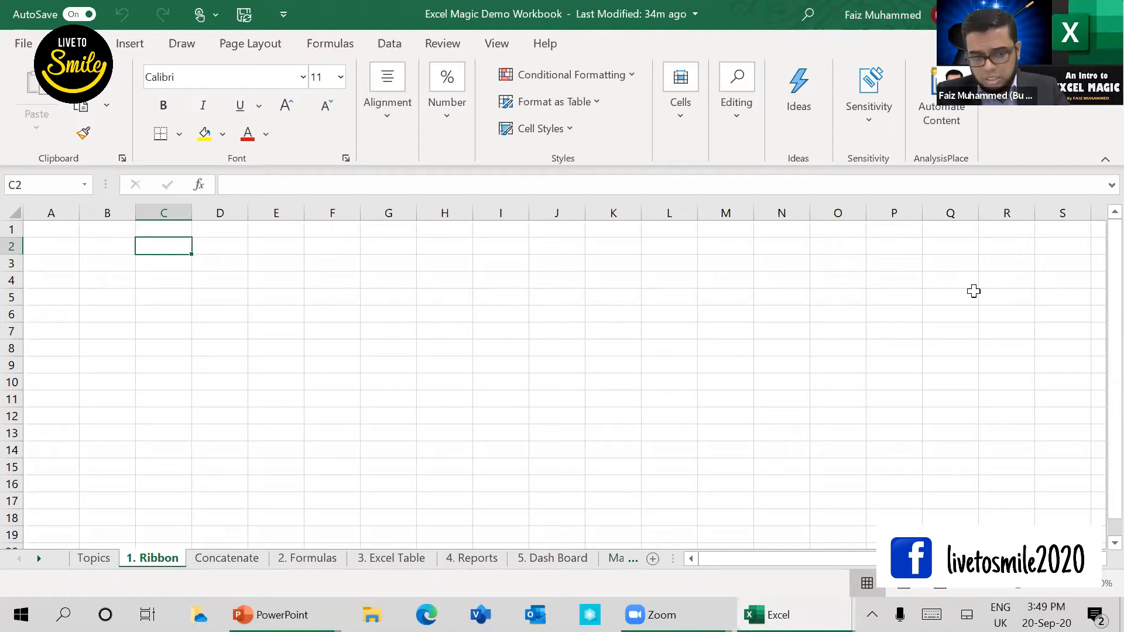
Step: Enter the presenter's first name in cell C2
type("Faiz")
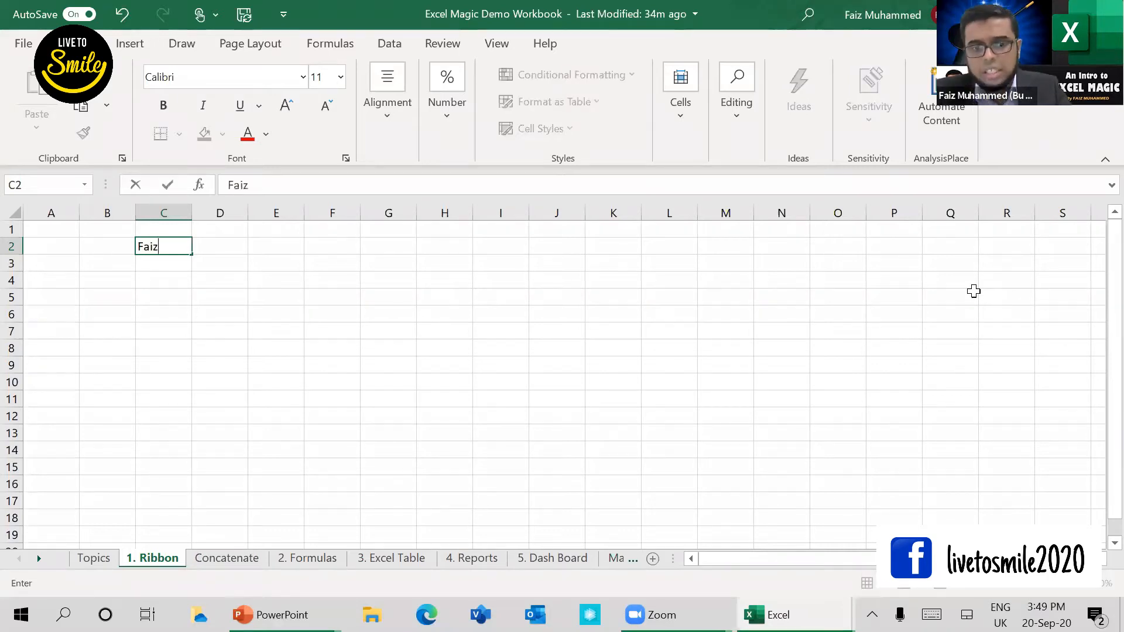
key("Return")
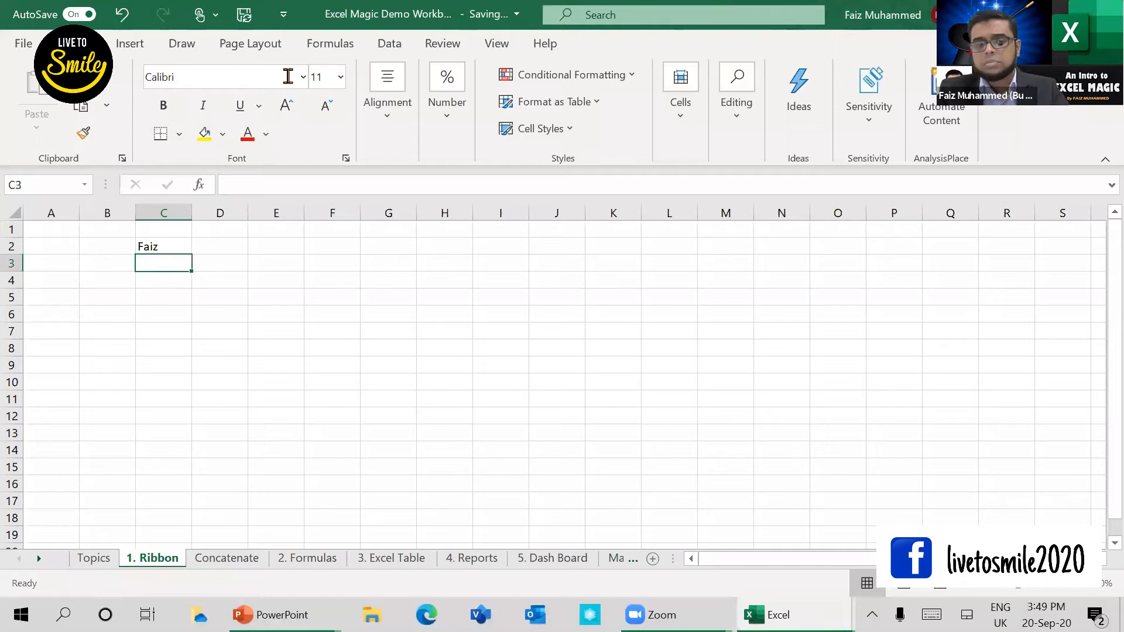
Step: Format the name in C2 in Century Gothic, bold, underlined and red
key("Up")
left_click(302, 79)
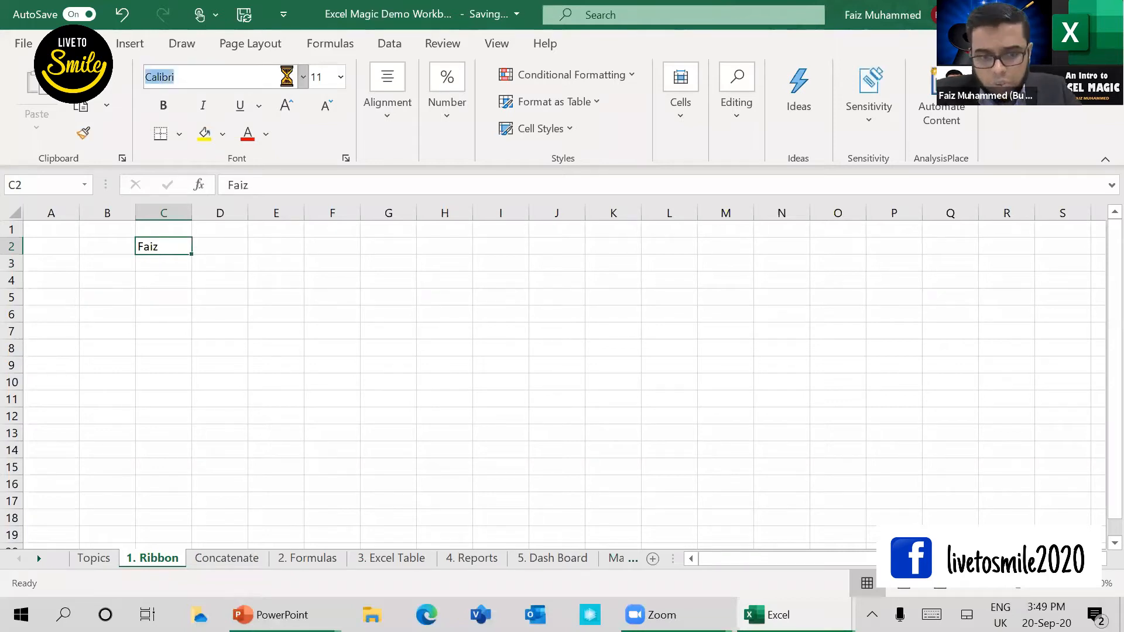
left_click(303, 83)
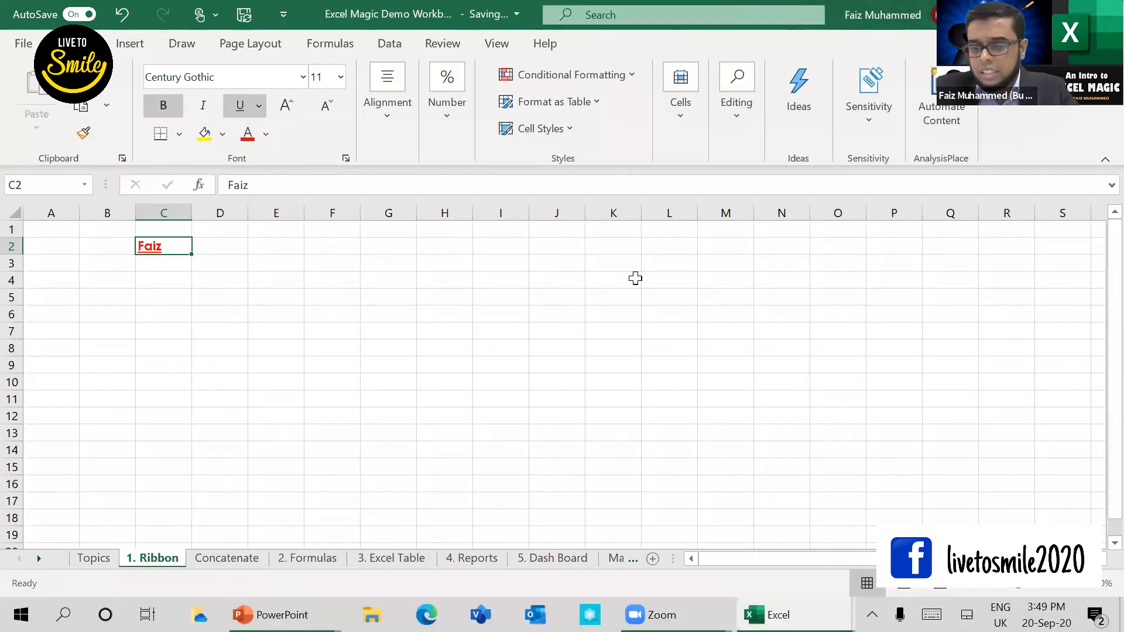
Step: Enter the date 20-Sep in cell D2
key("Right")
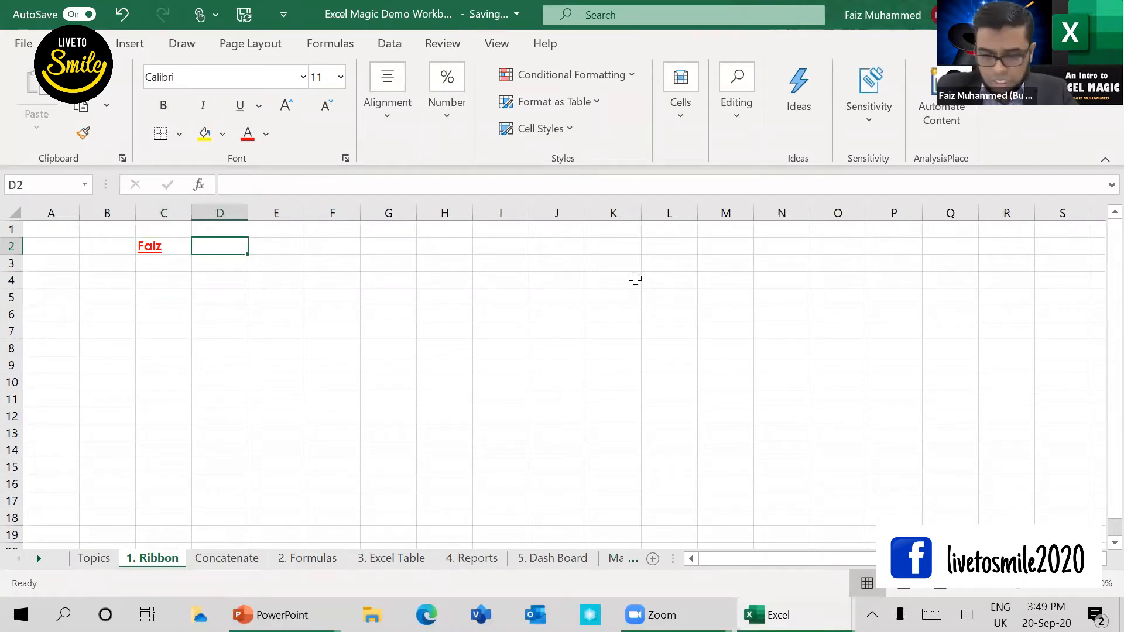
type("20-Sep")
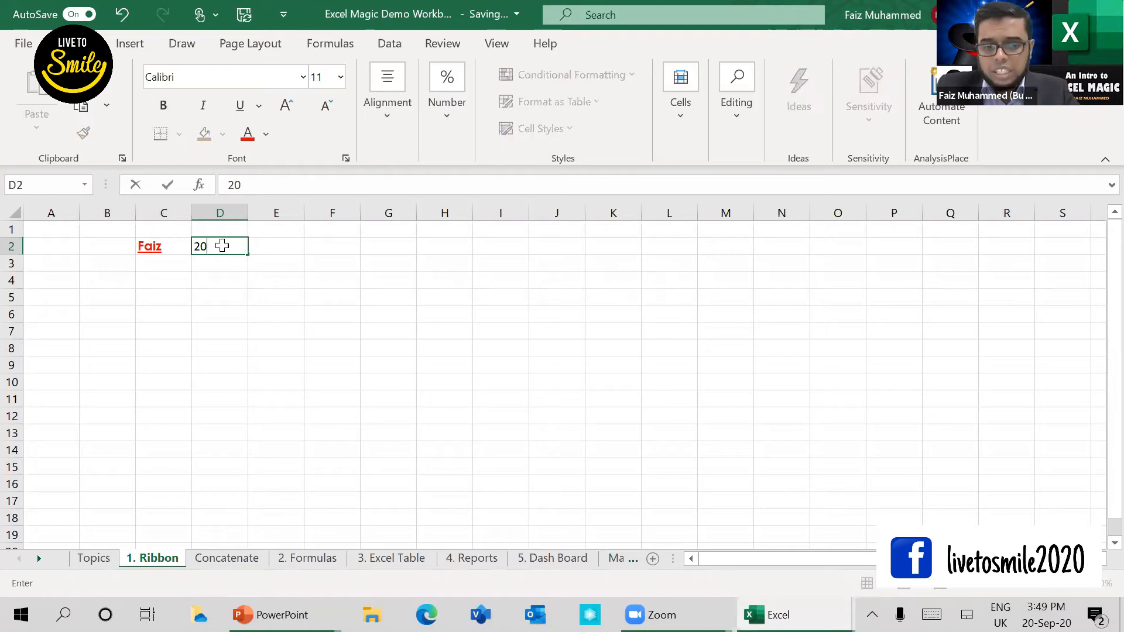
key("Return")
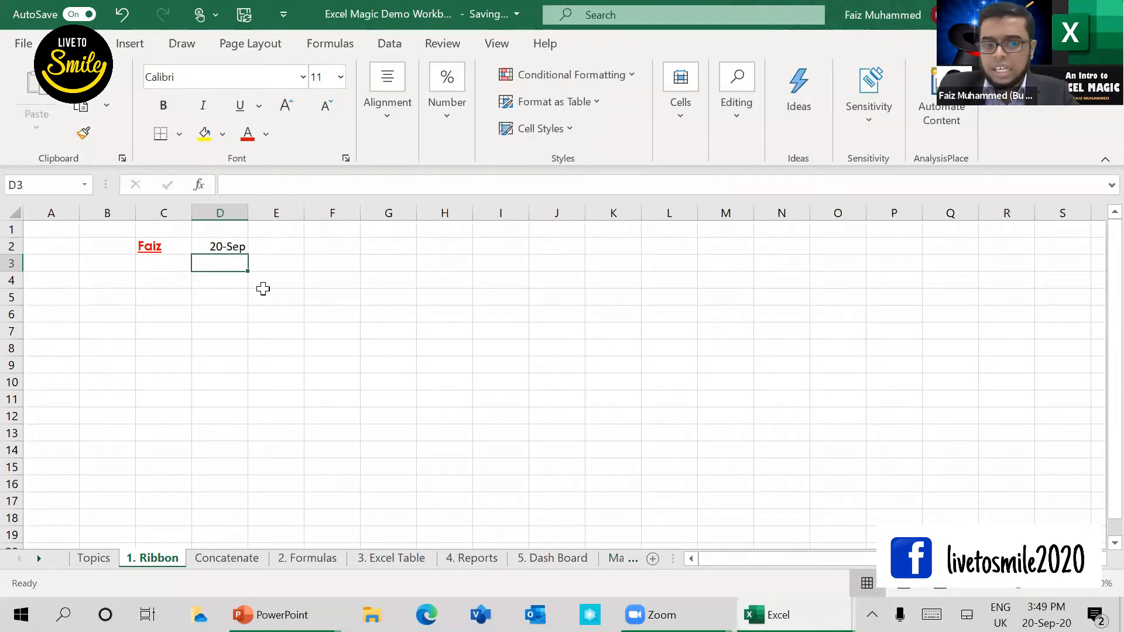
Step: Format the date in cell D2 with the Long Date number format
key("Up")
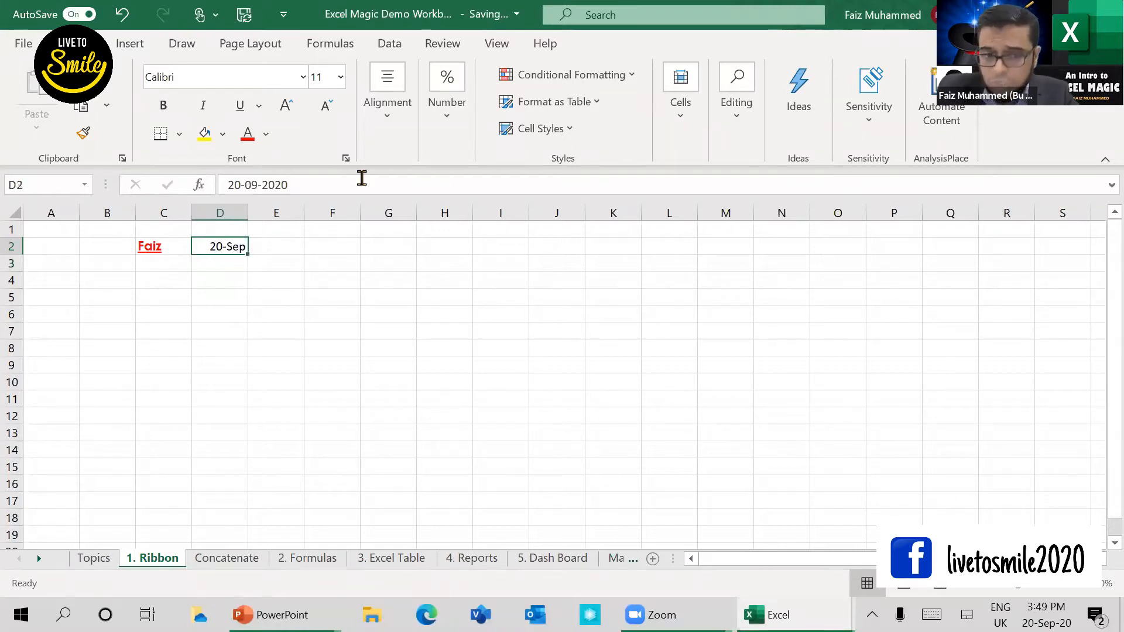
left_click(452, 134)
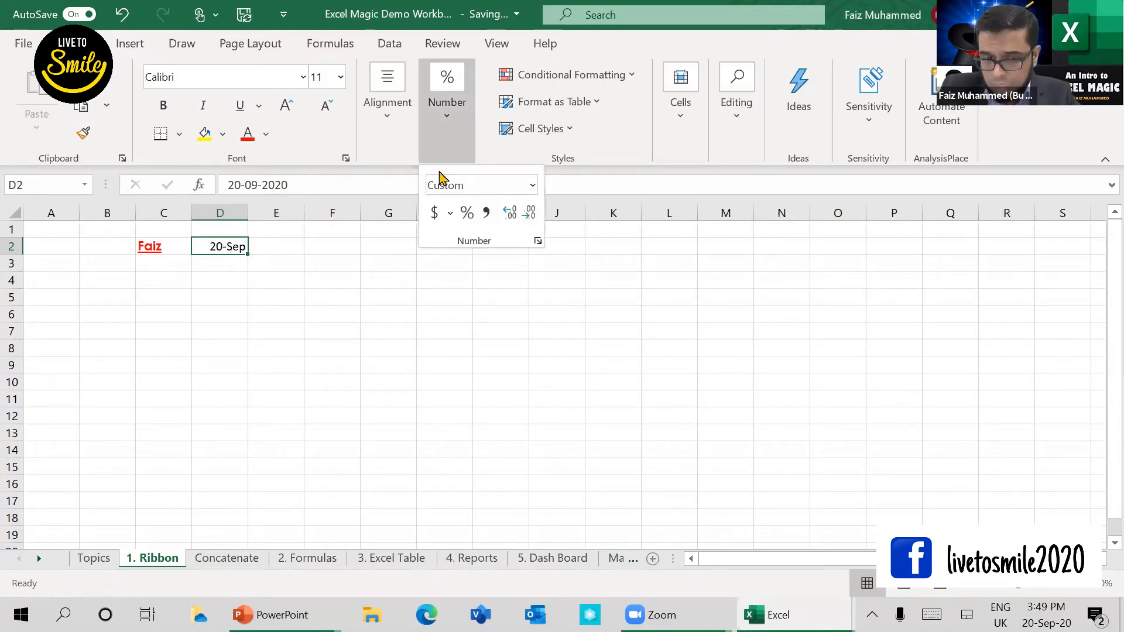
left_click(447, 131)
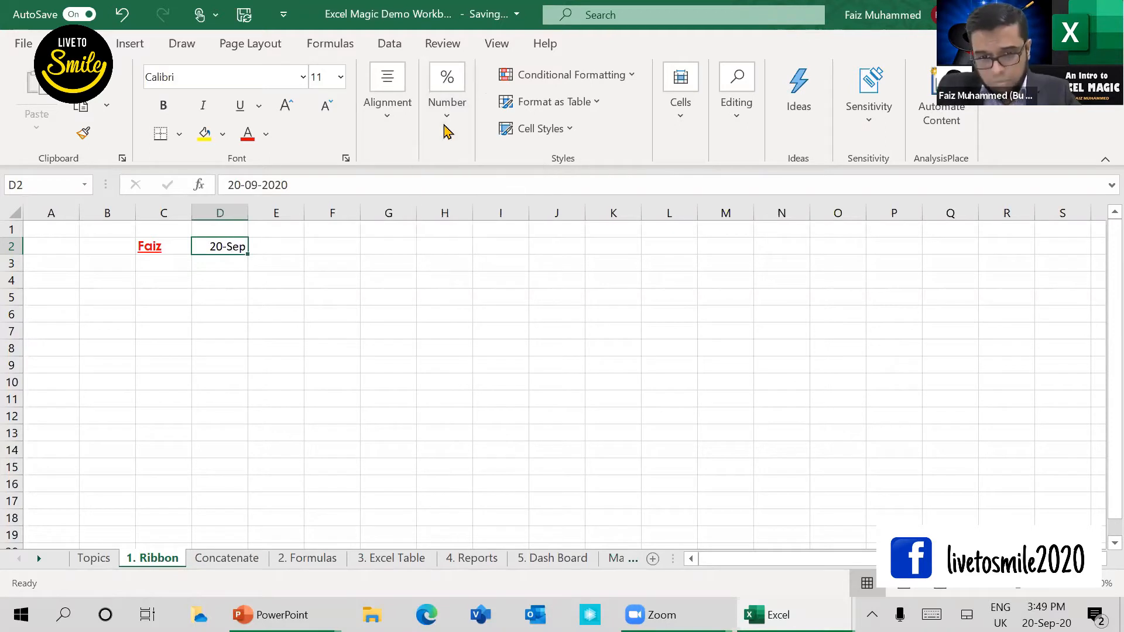
left_click(448, 133)
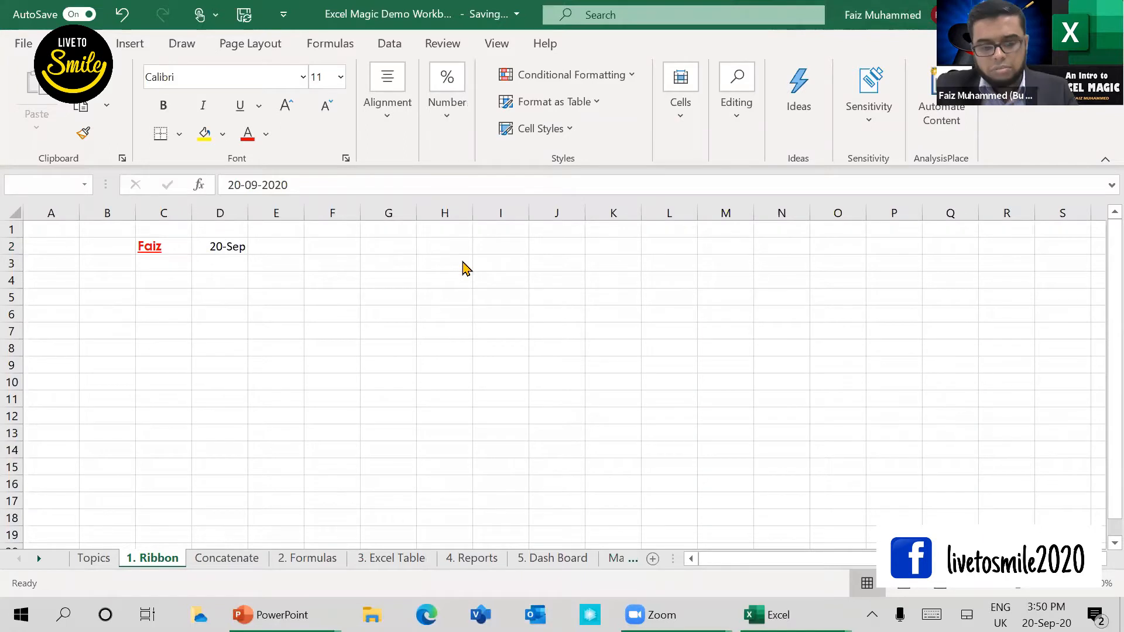
key("alt+Tab")
key("alt+Tab")
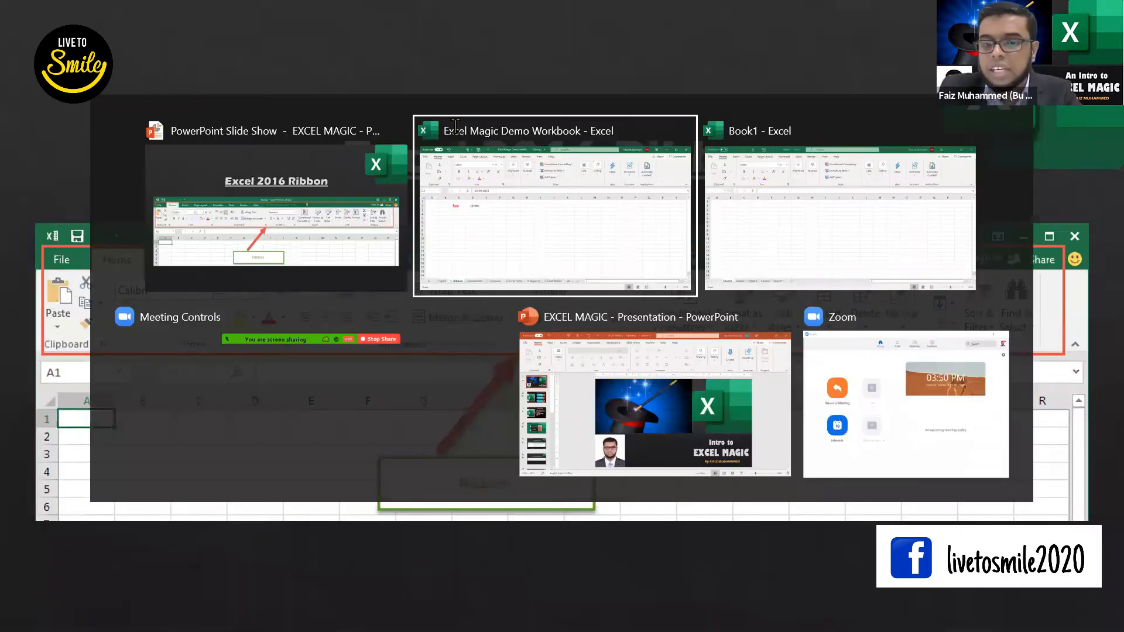
left_click(542, 202)
left_click(532, 187)
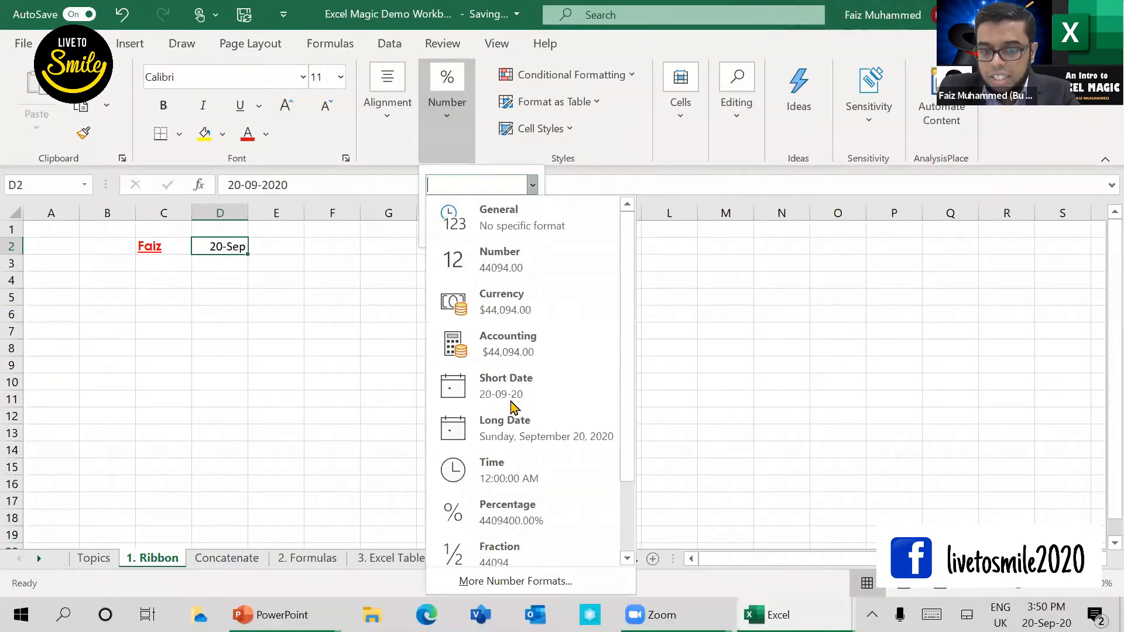
left_click(512, 406)
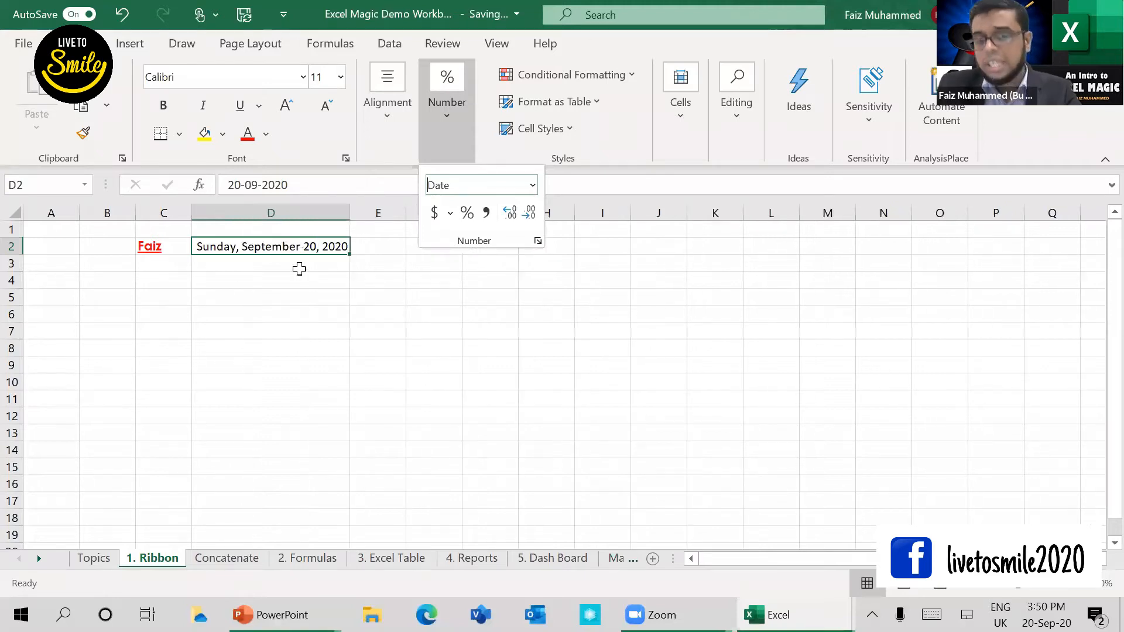
left_click(299, 270)
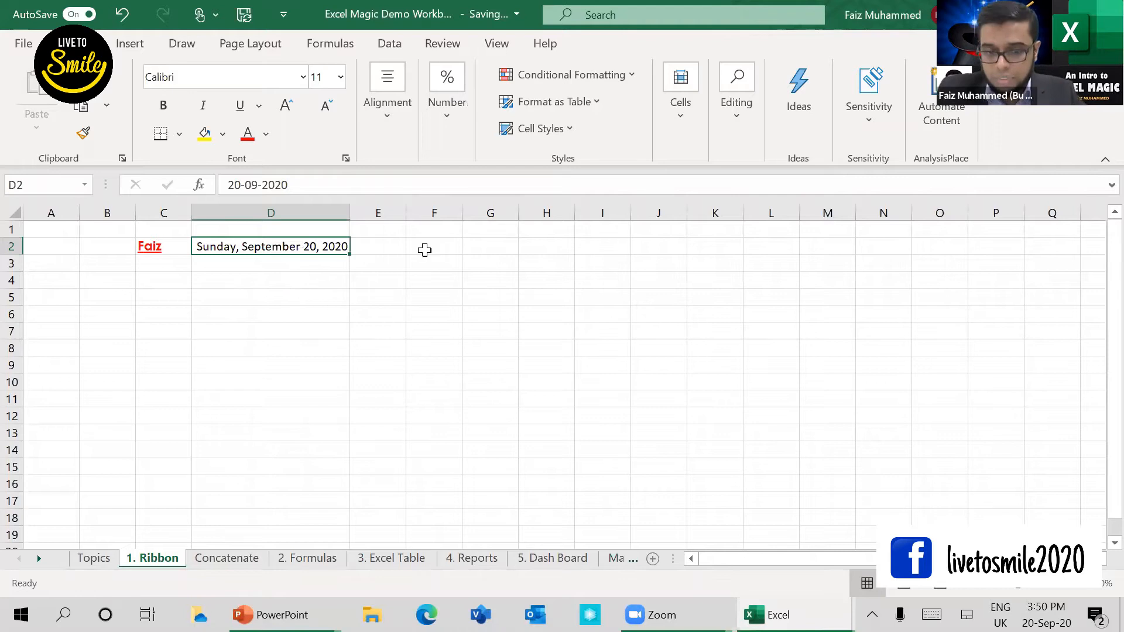
Step: Enter the number 1000 in cell F2
key("Right")
key("Right")
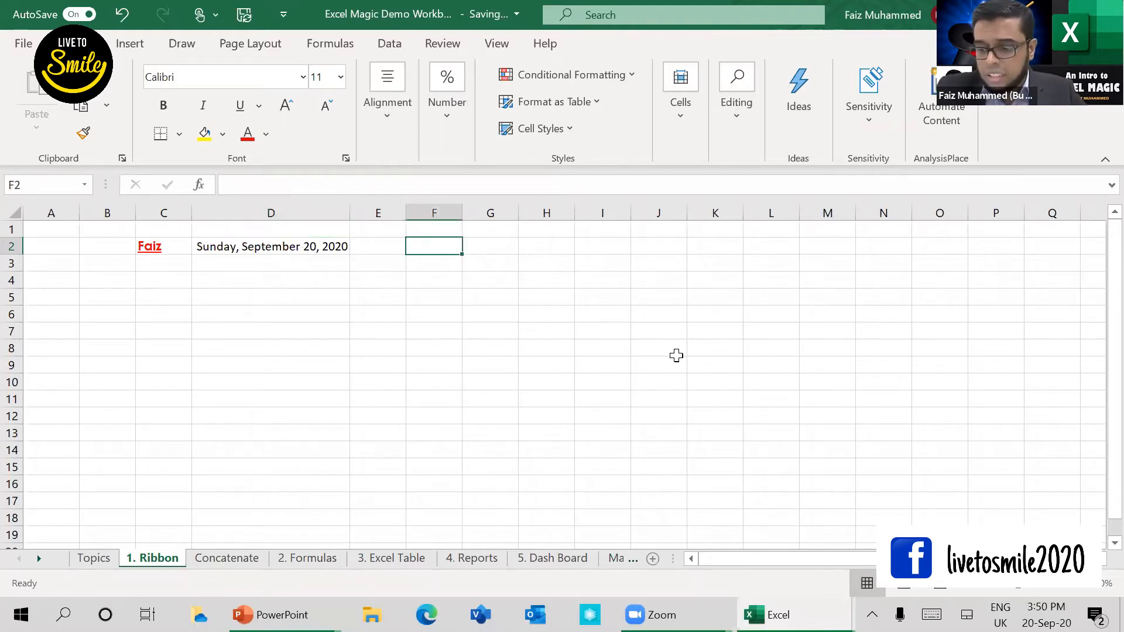
type("100")
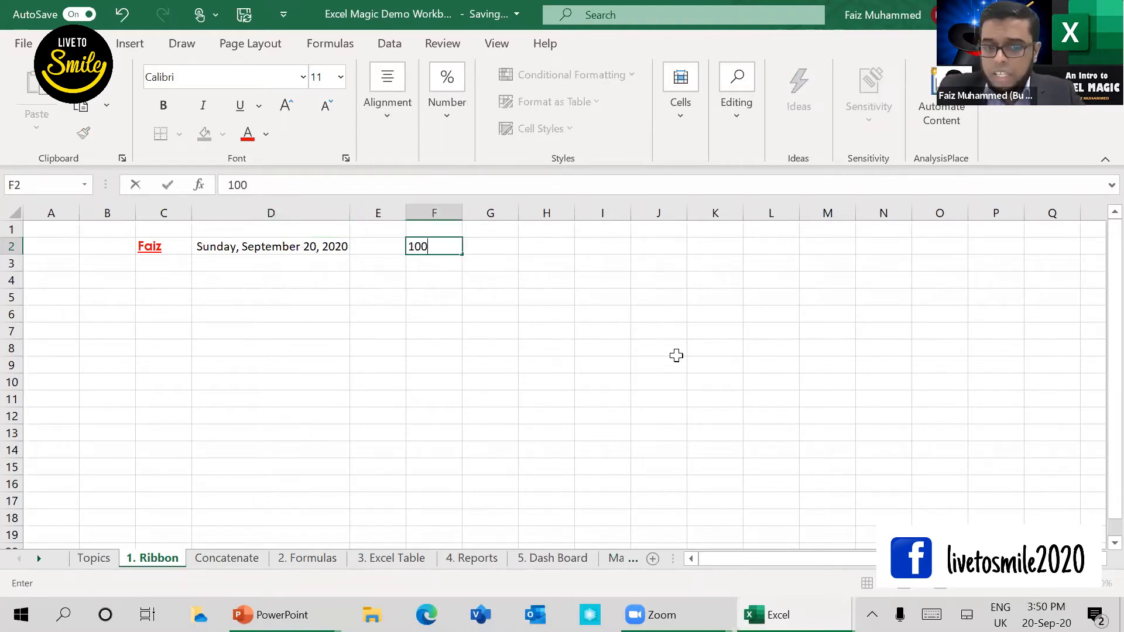
key("Return")
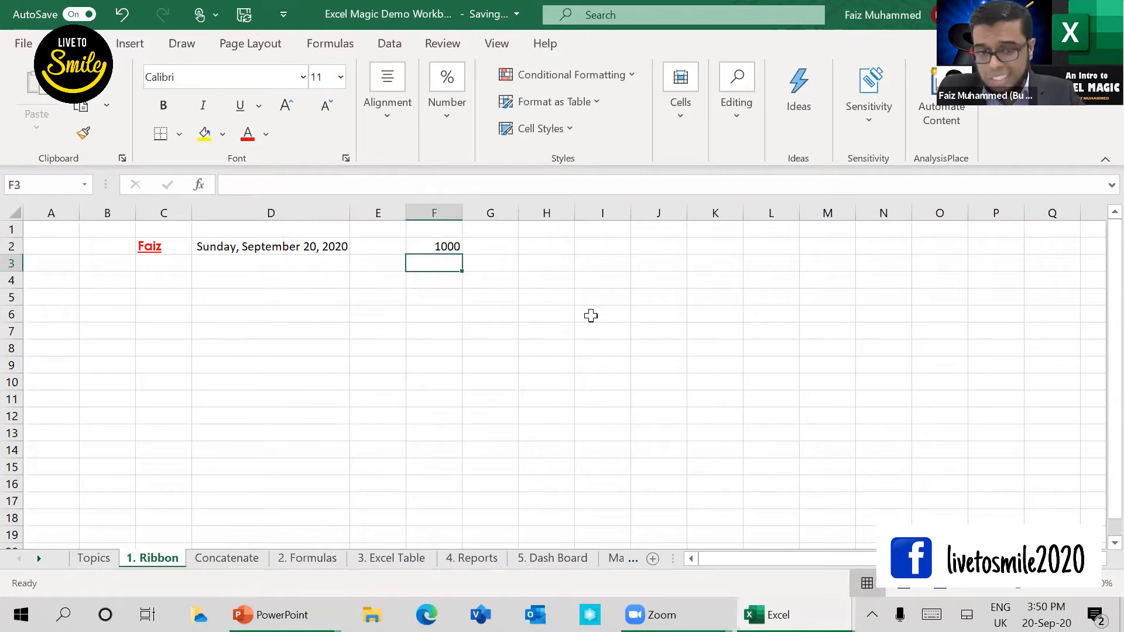
Step: Apply the Comma Style number format to the value in cell F2
key("Up")
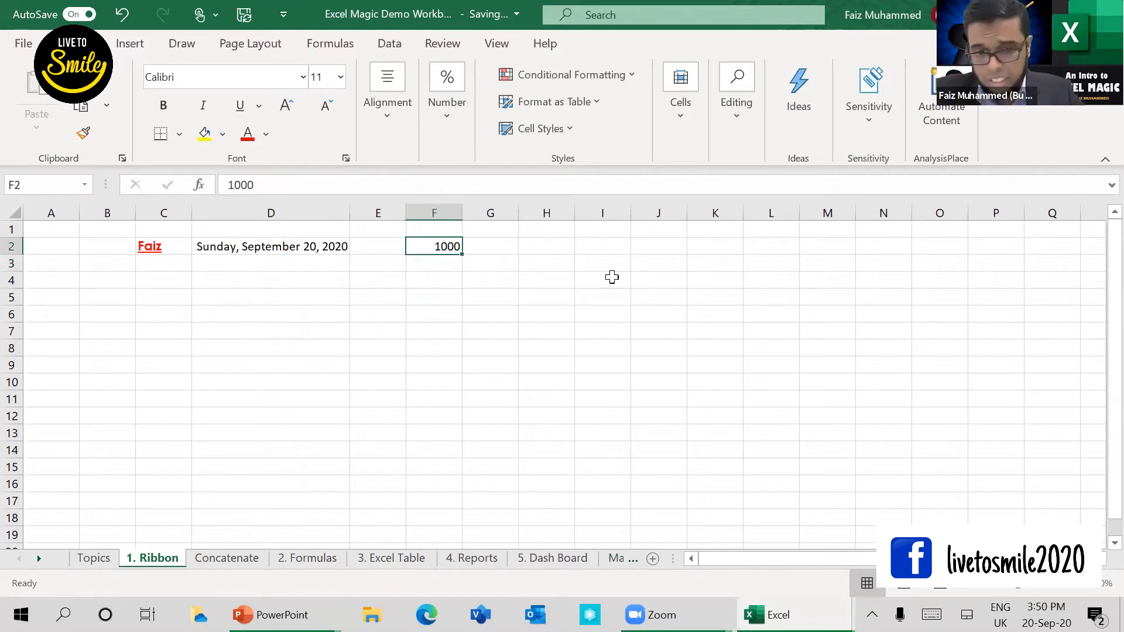
left_click(448, 131)
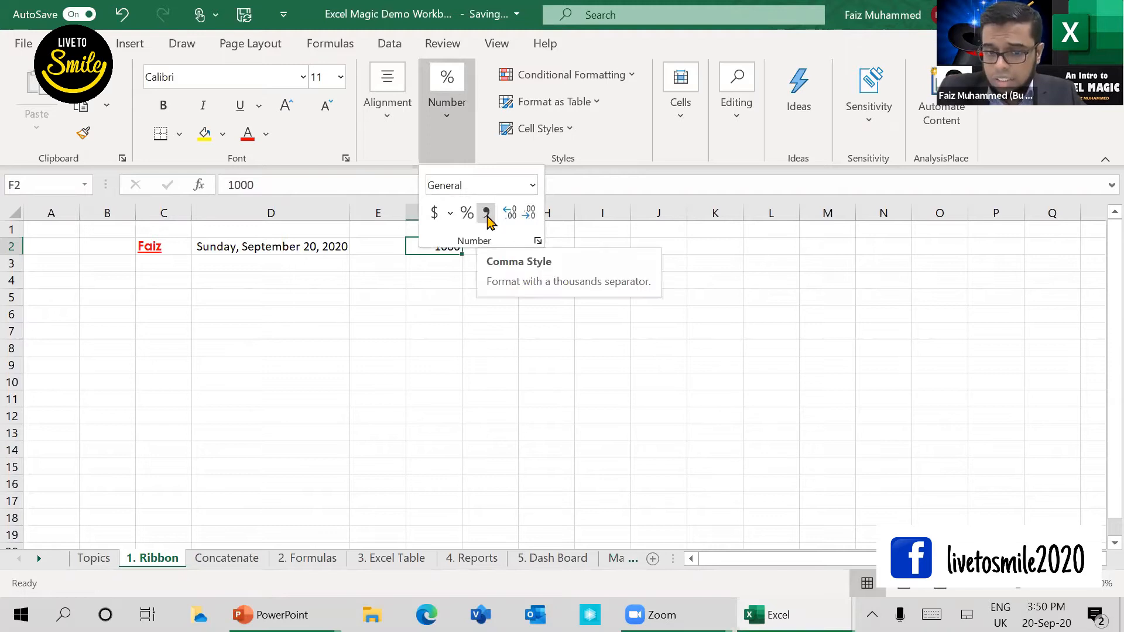
left_click(486, 215)
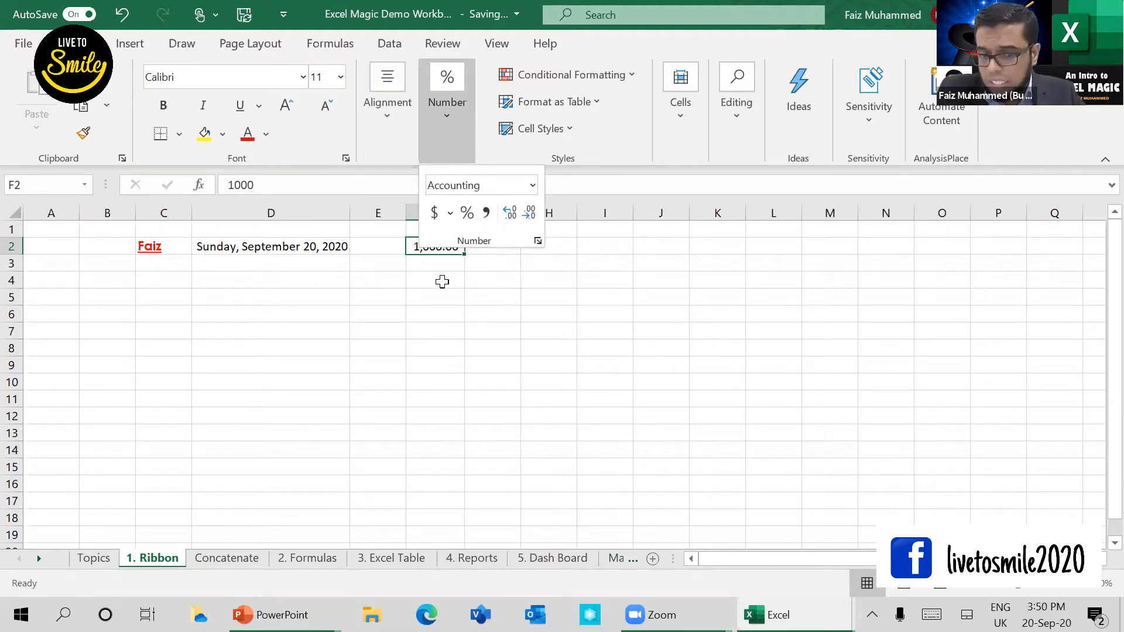
left_click(450, 253)
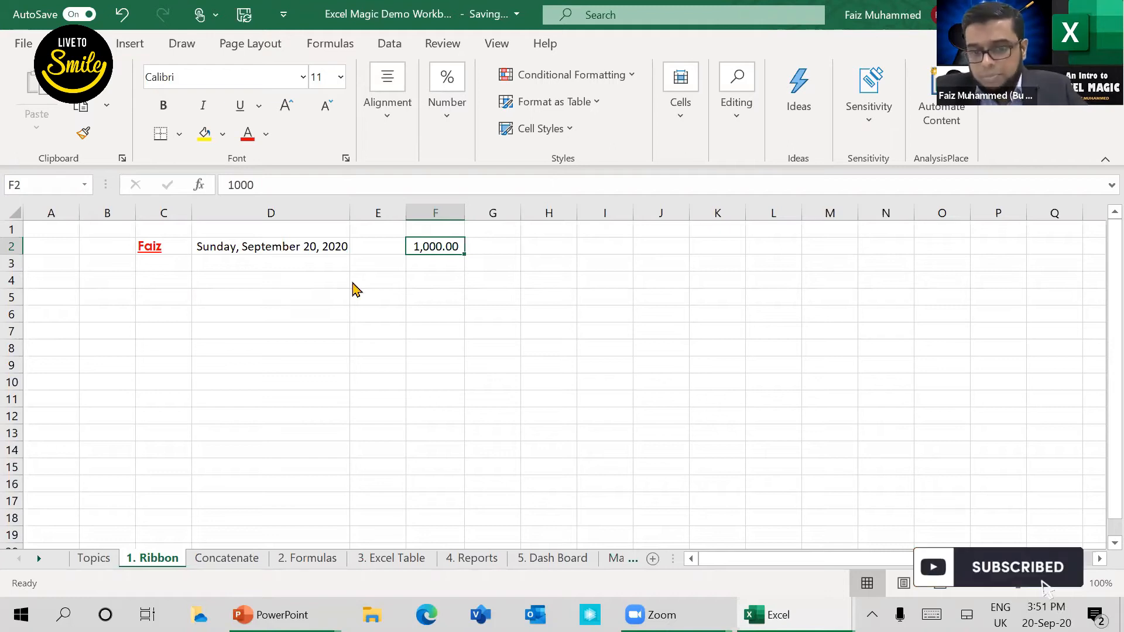
Step: Switch to the running PowerPoint slide show of the EXCEL MAGIC presentation at the Excel 2016 Ribbon slide
key("alt+Tab")
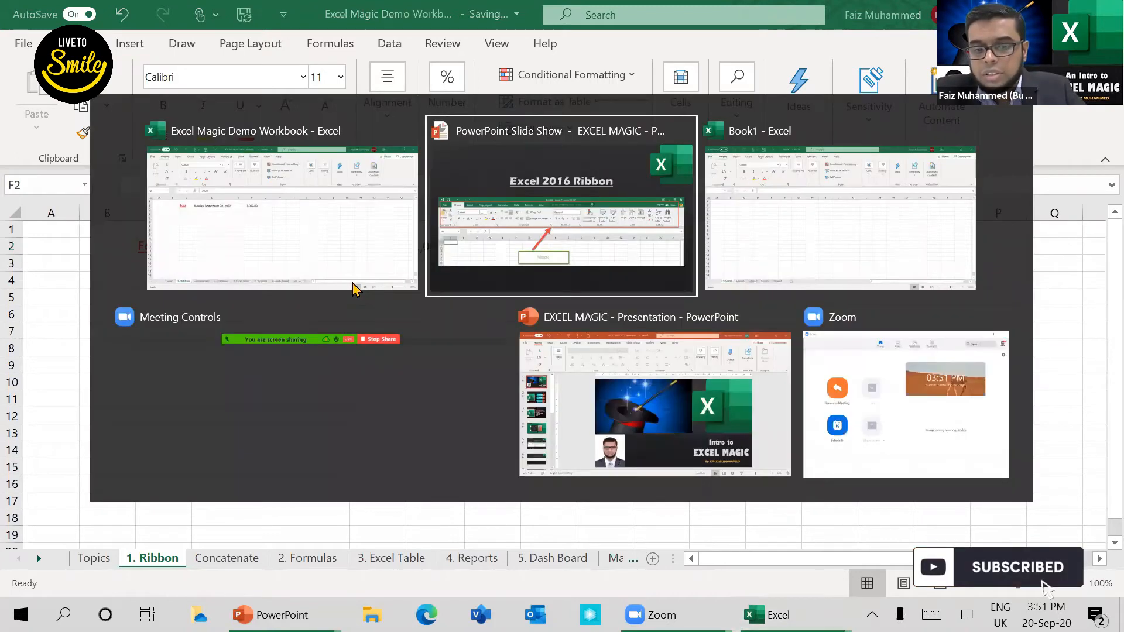
key("alt+Tab")
key("alt+Tab")
key("alt+Tab")
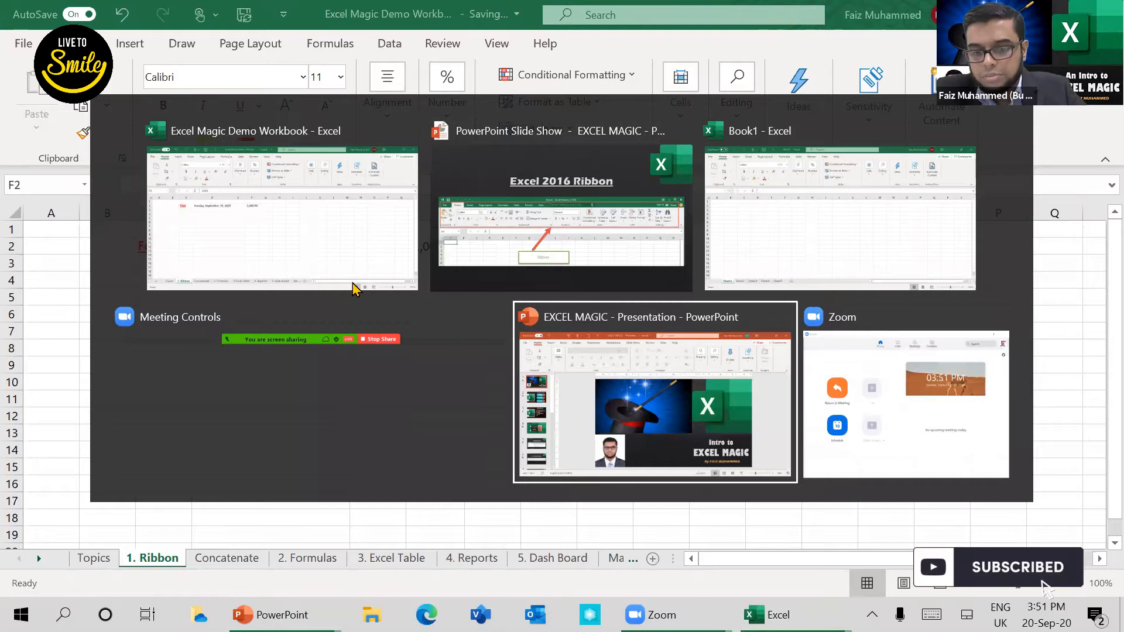
key("alt+shift+Tab")
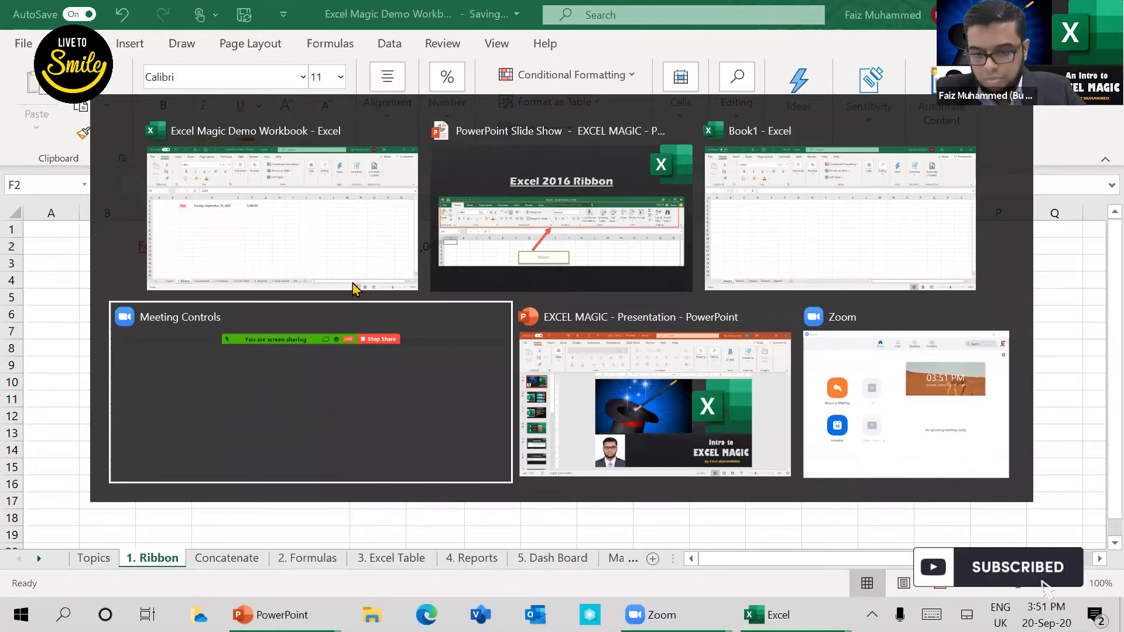
key("alt+Tab")
key("alt+Tab")
key("alt+Tab")
key("alt+Tab")
key("alt+Tab")
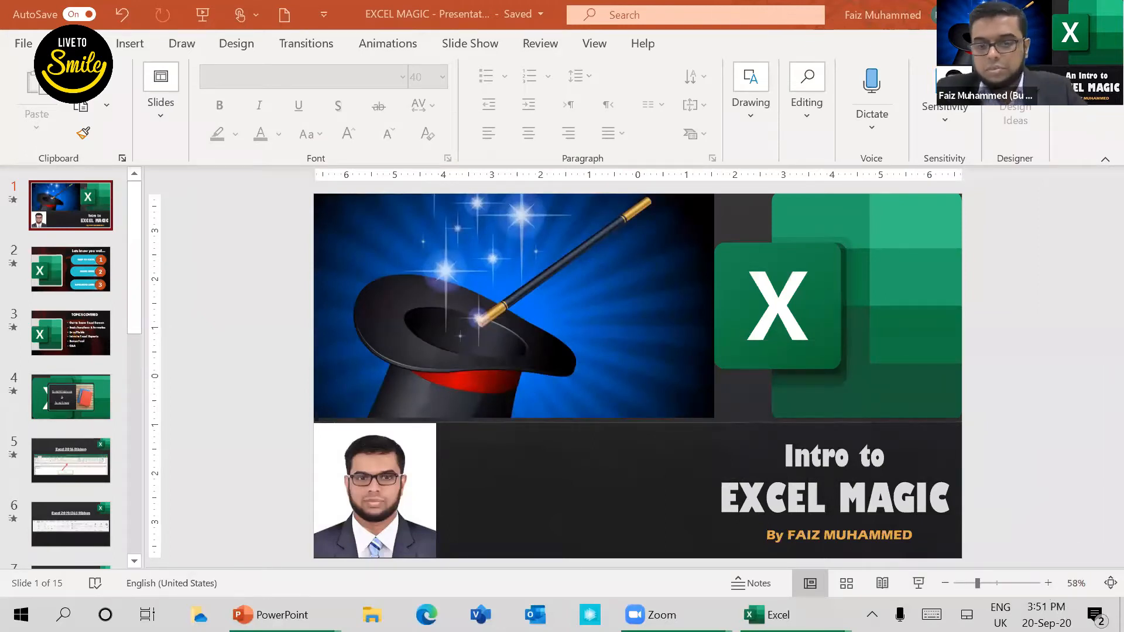
key("alt+Tab")
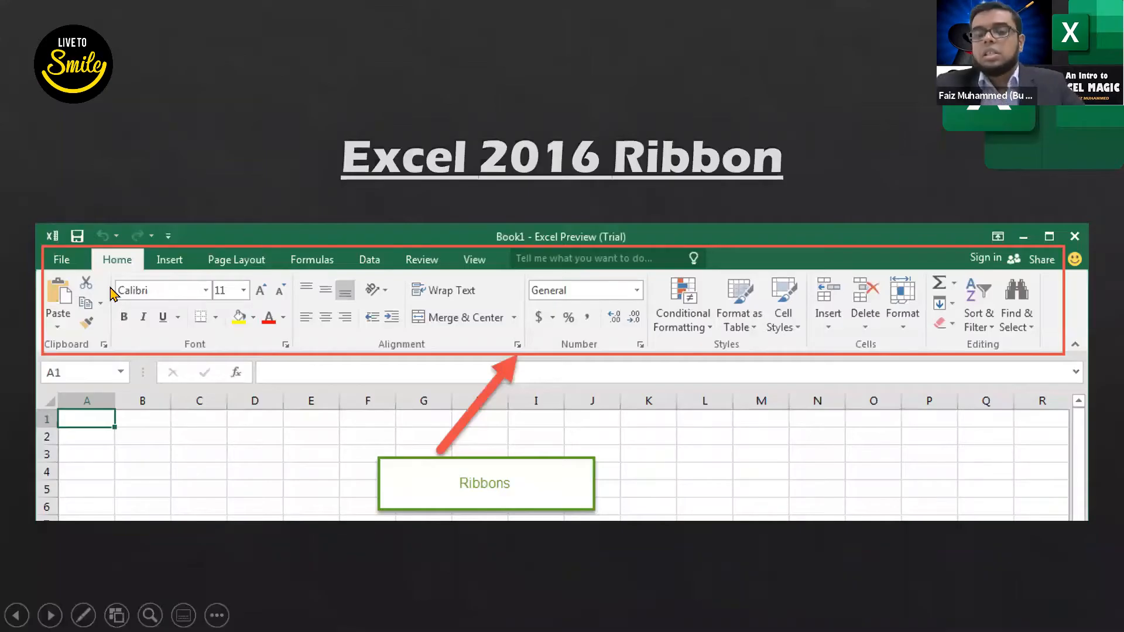
Step: Compare the Excel 2016 Ribbon and Excel 2019/365 Ribbon slides, and advance the slide show past them
key("Right")
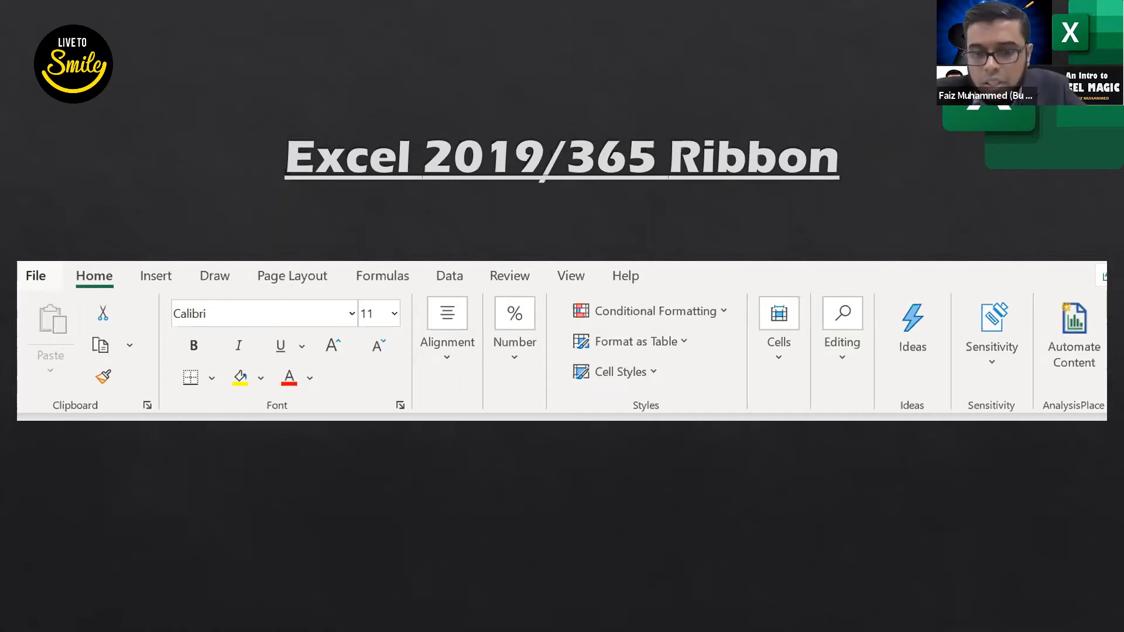
key("Right")
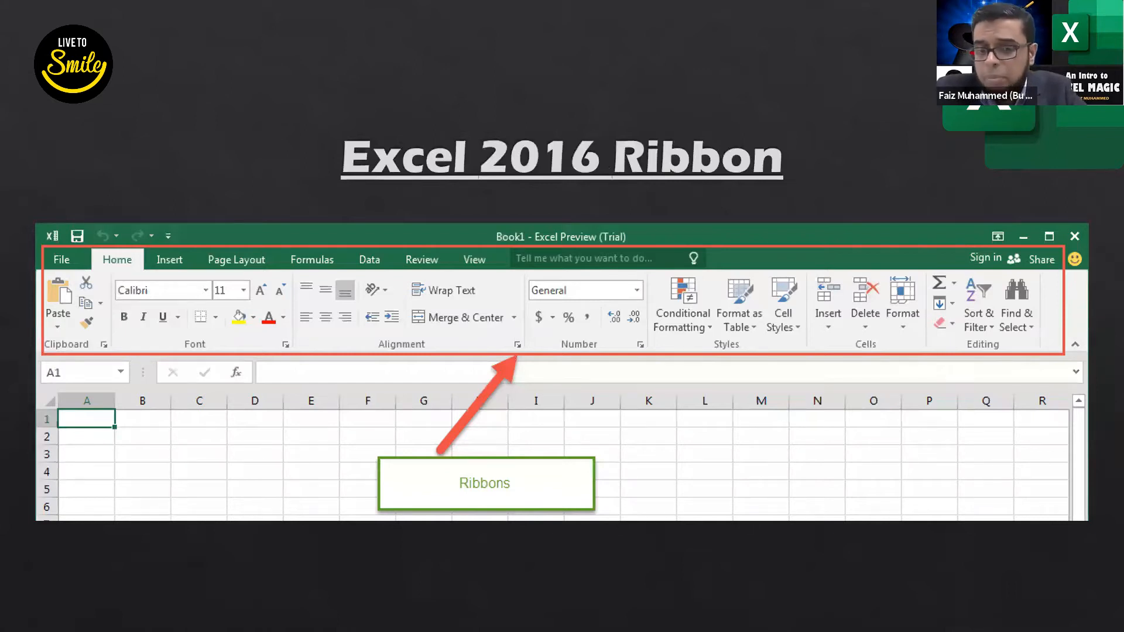
key("Right")
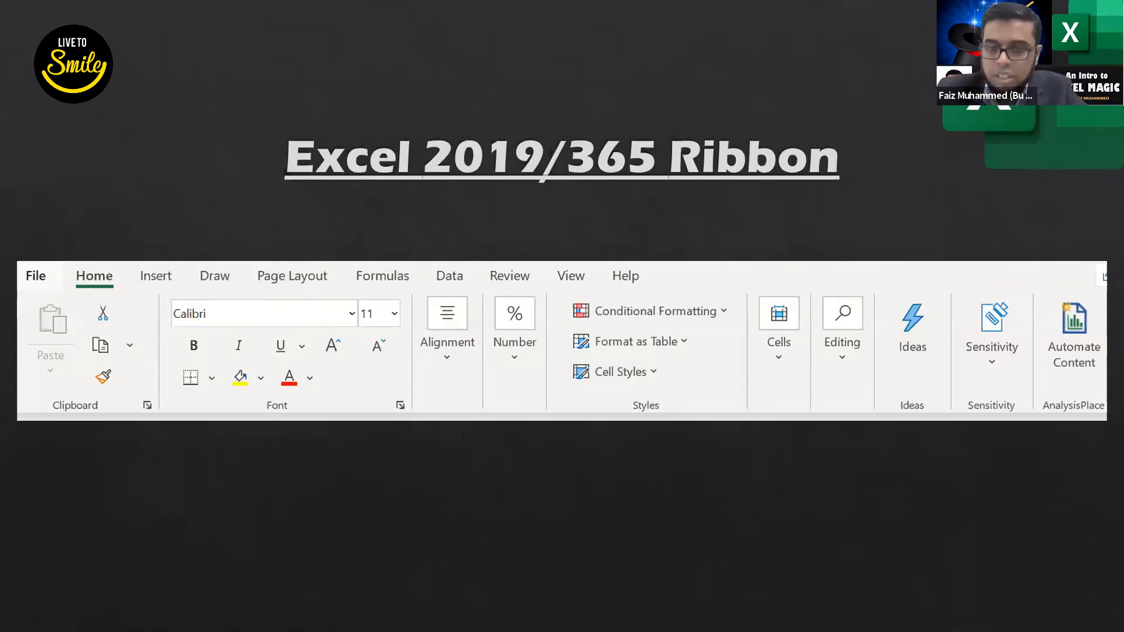
key("Right")
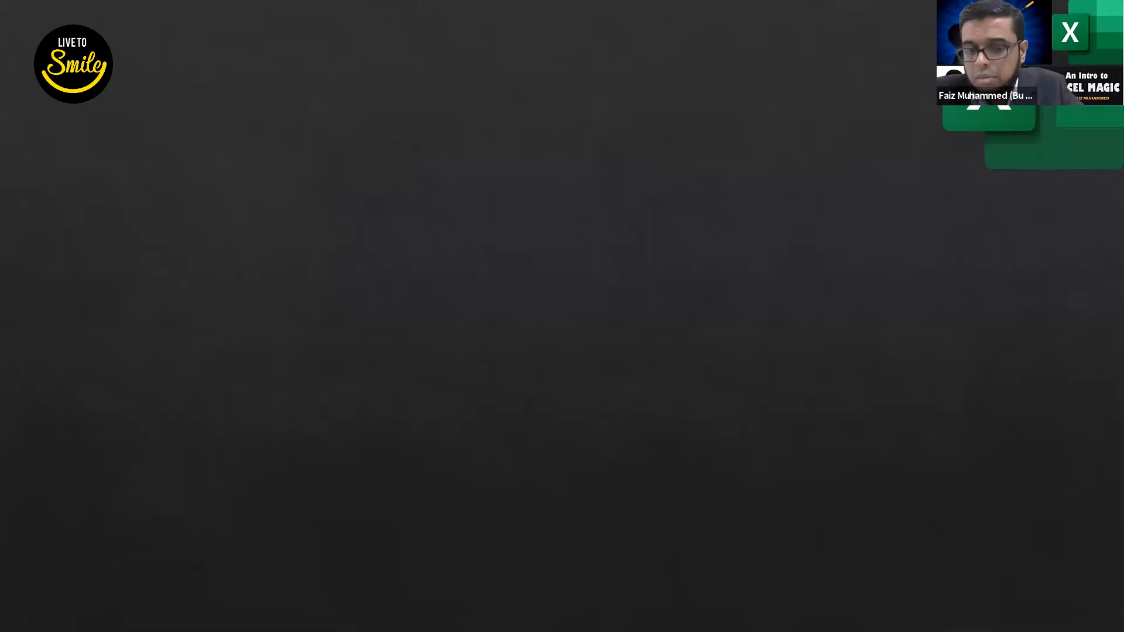
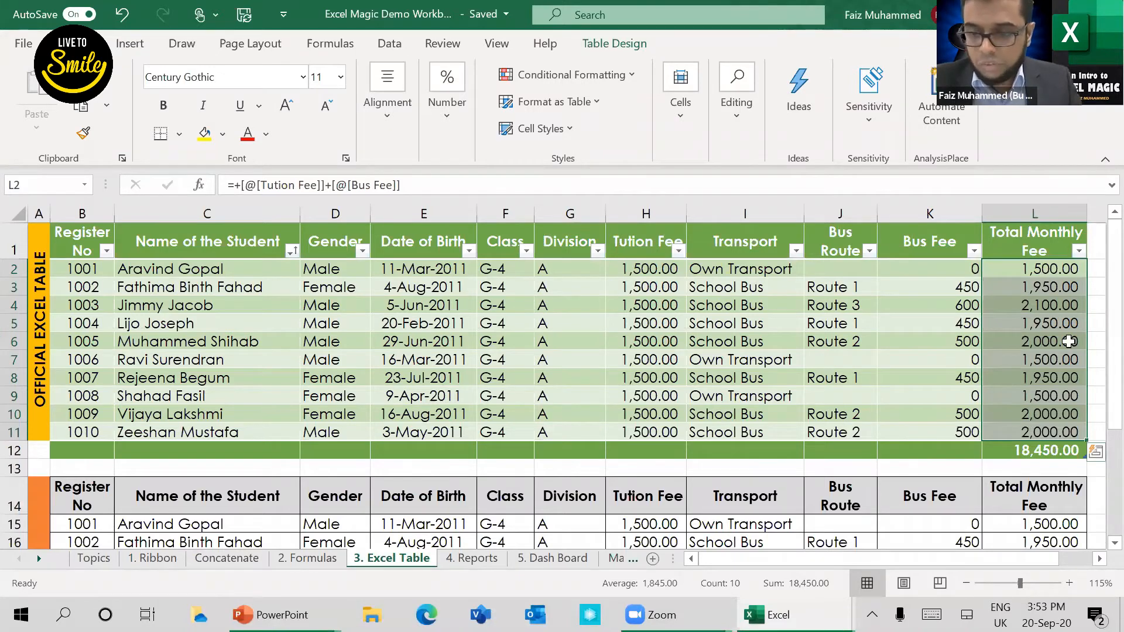
Step: Compare the Total Monthly Fee formulas in the official Excel table with the fee formulas in the plain range below it
left_click(1039, 454)
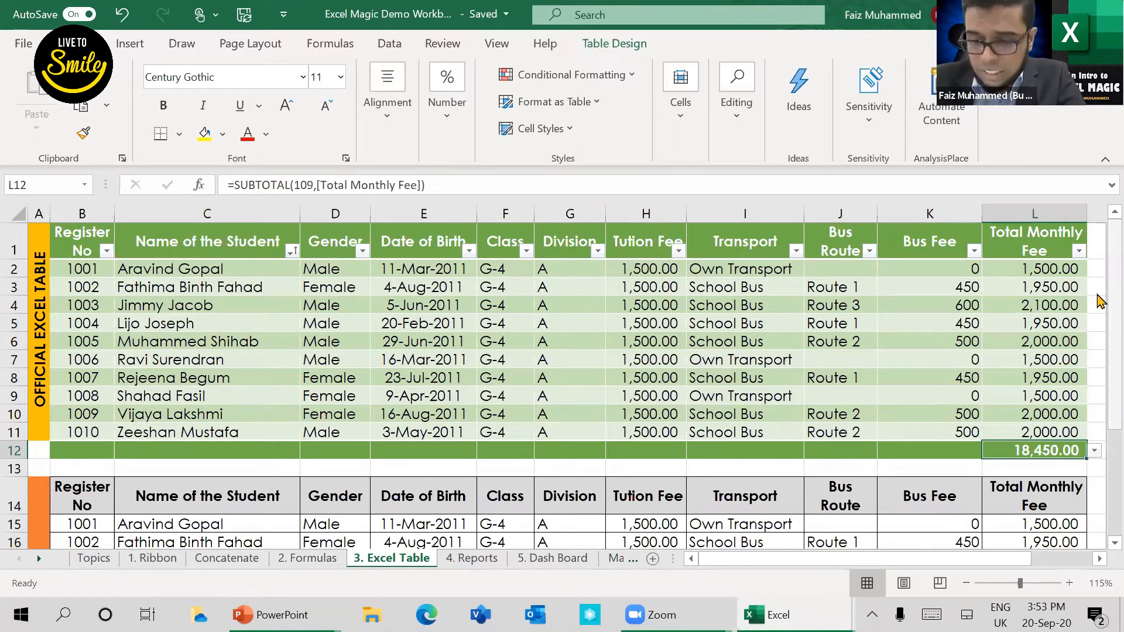
scroll(1099, 300, "down", 1)
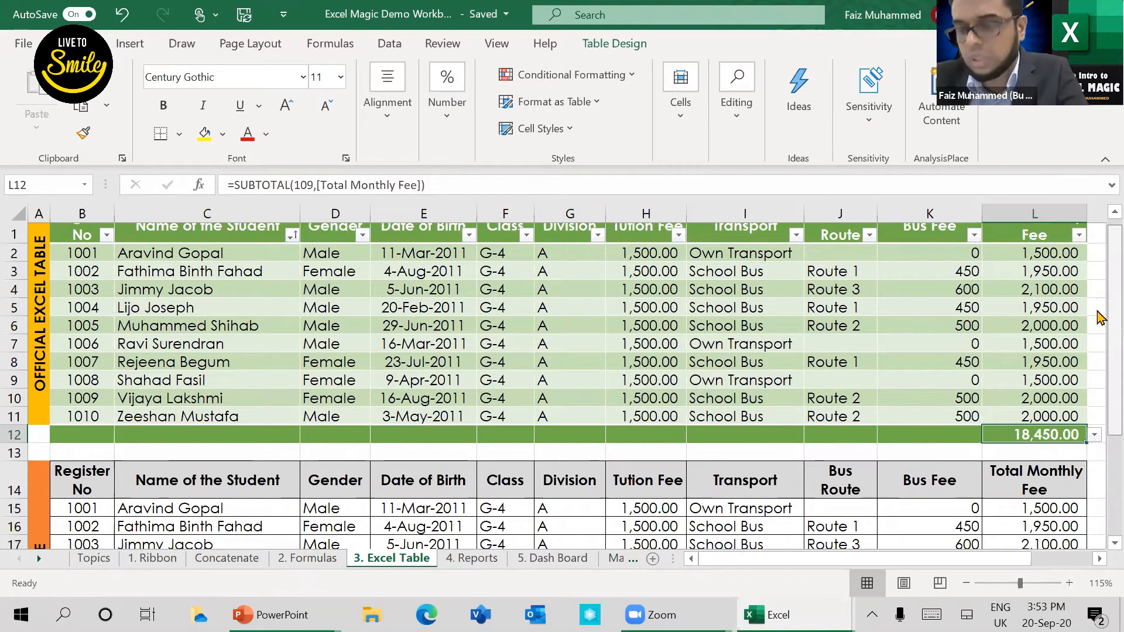
scroll(1099, 318, "down", 2)
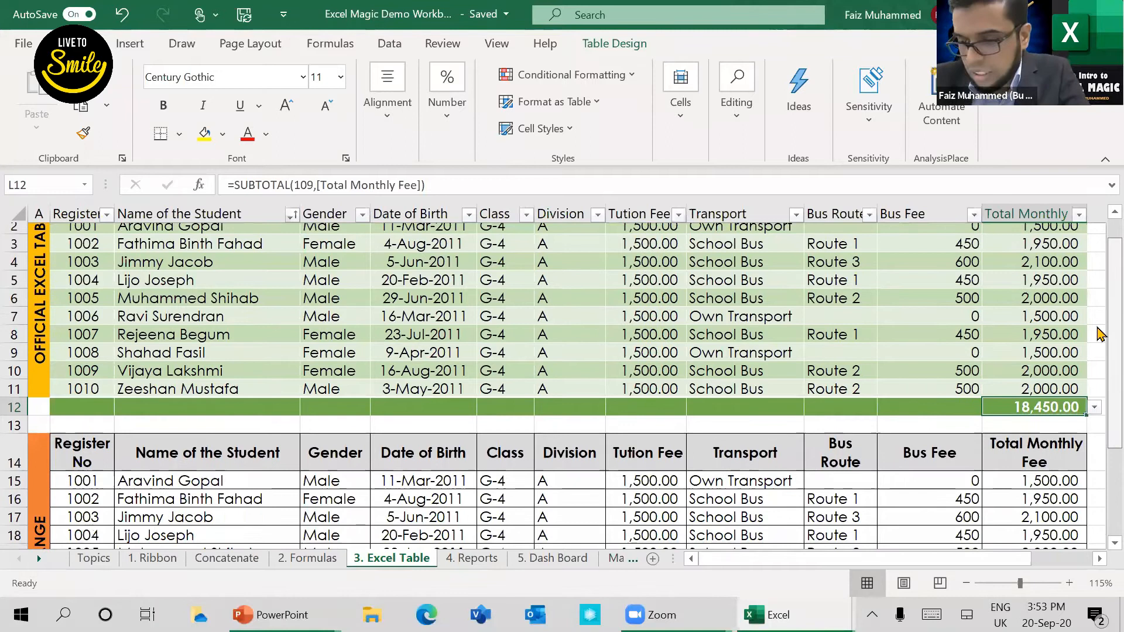
scroll(1098, 363, "down", 2)
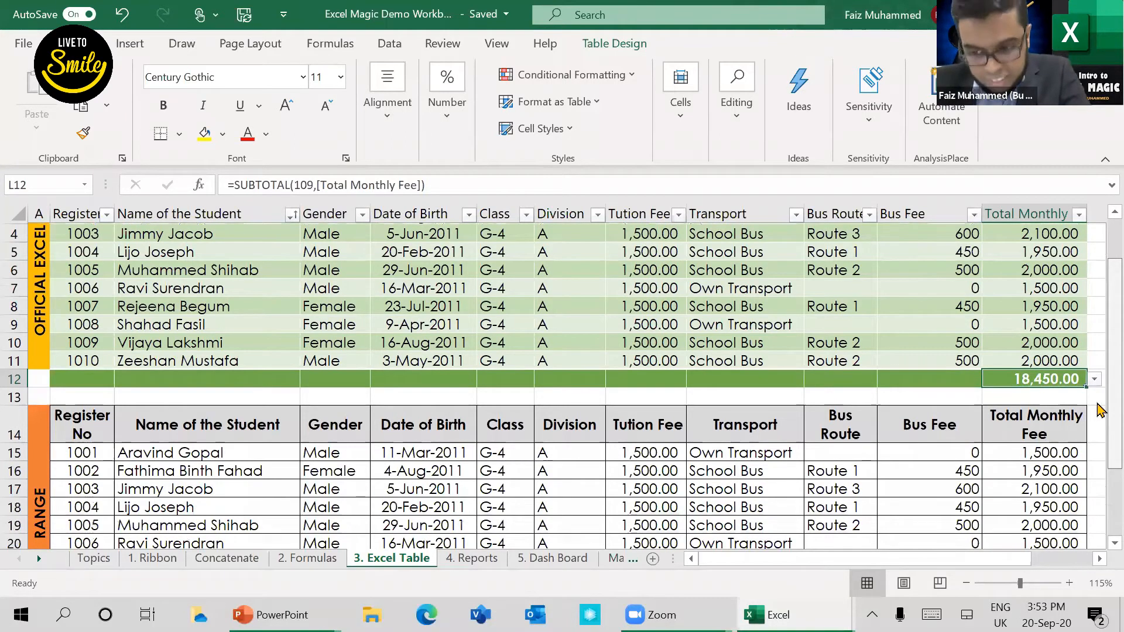
scroll(1099, 410, "down", 3)
scroll(1099, 437, "down", 2)
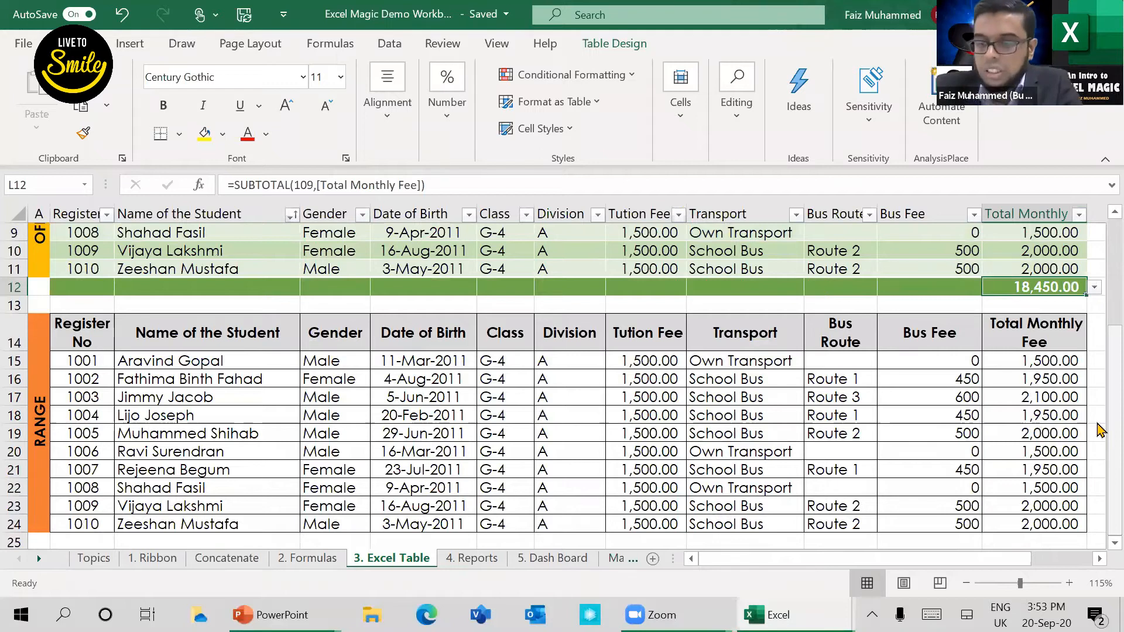
left_click(1056, 363)
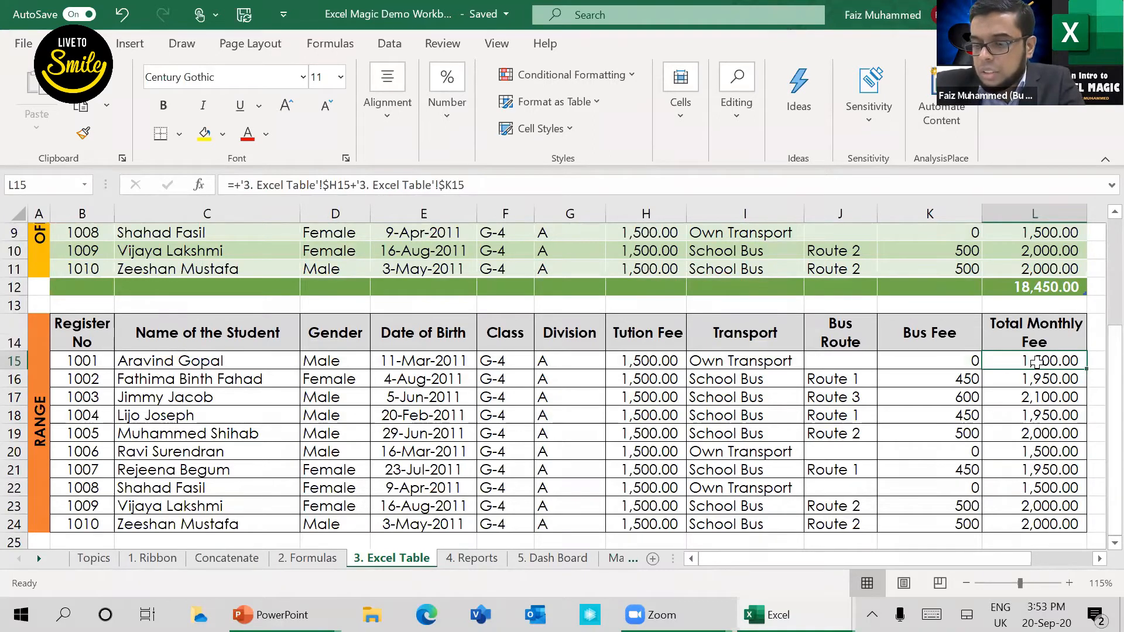
key("ctrl+shift+Down")
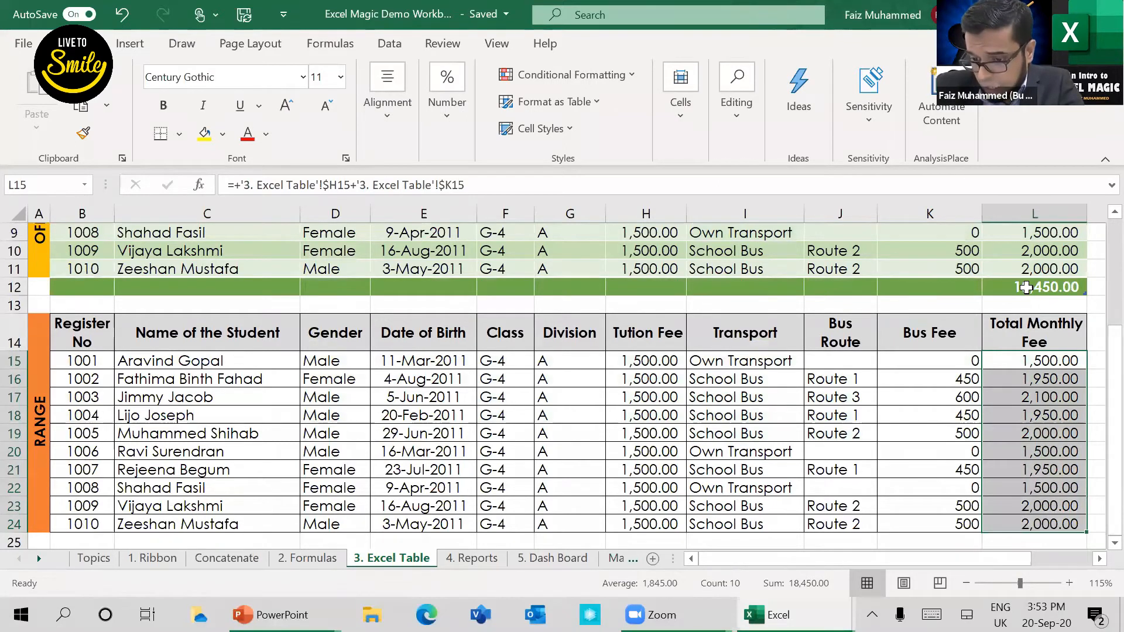
left_click(1042, 544)
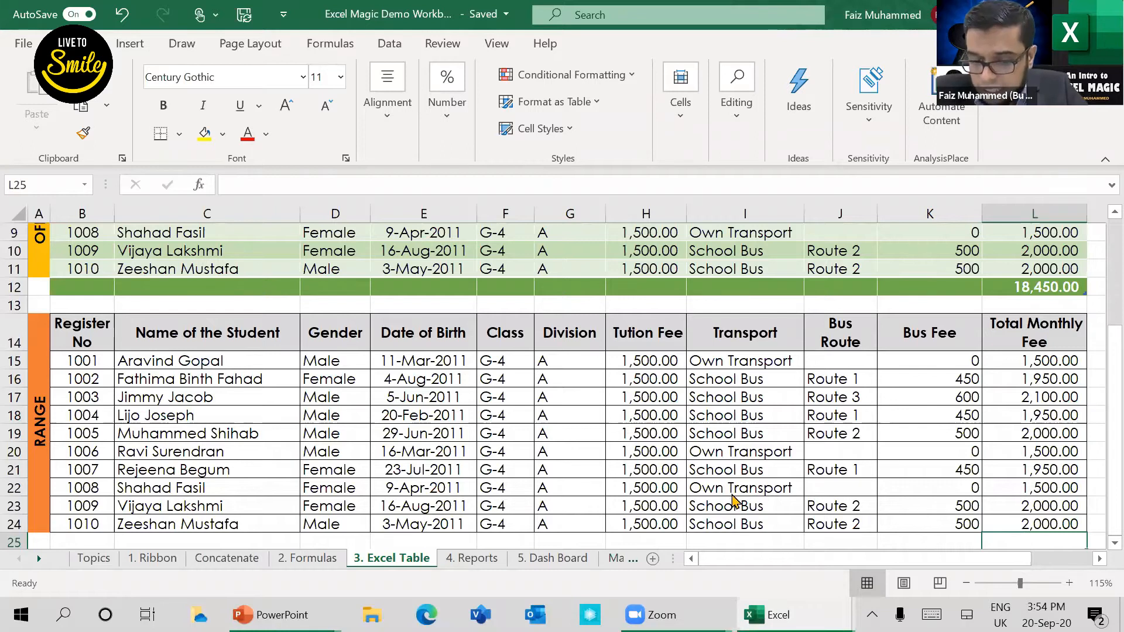
left_click(938, 458)
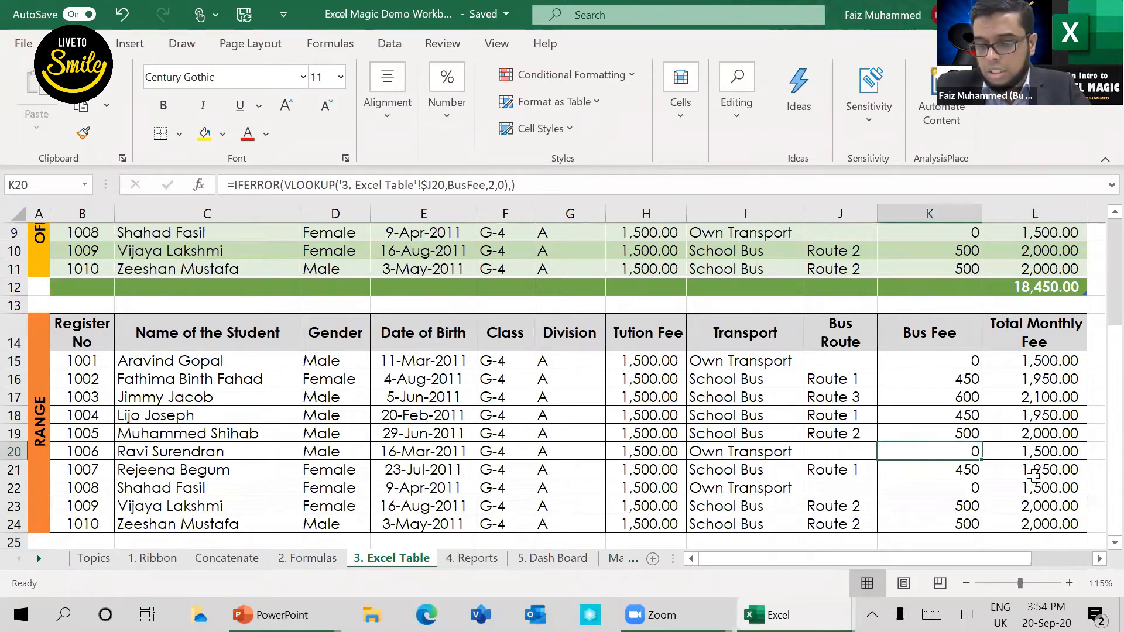
Step: Enter the number 500 in cell K25, directly below the range's Bus Fee column
left_click(1043, 544)
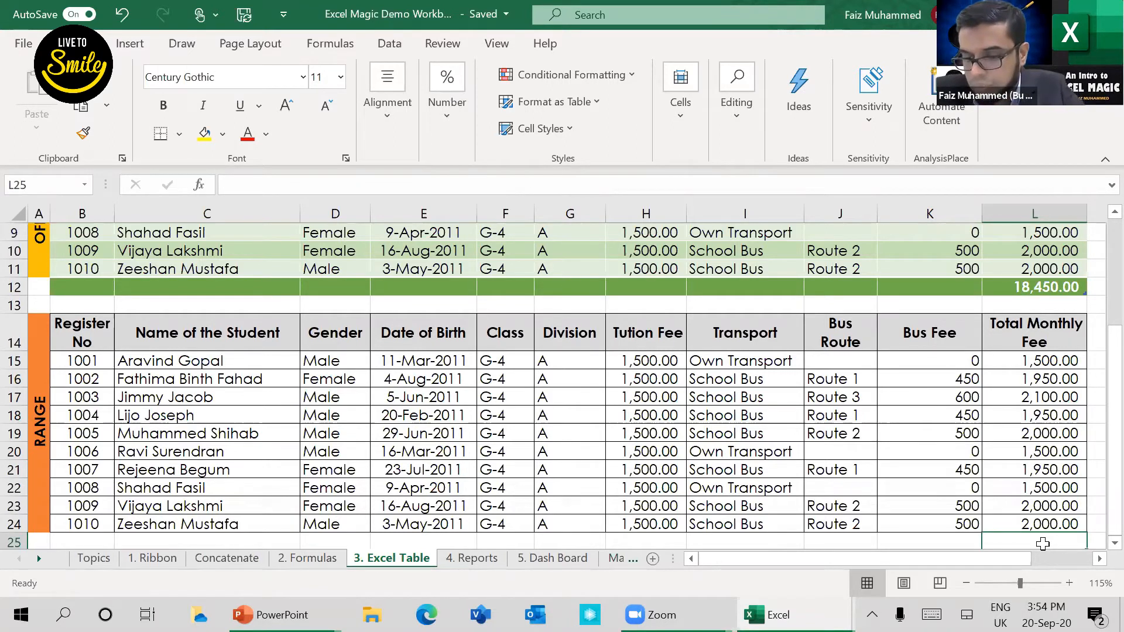
type("=")
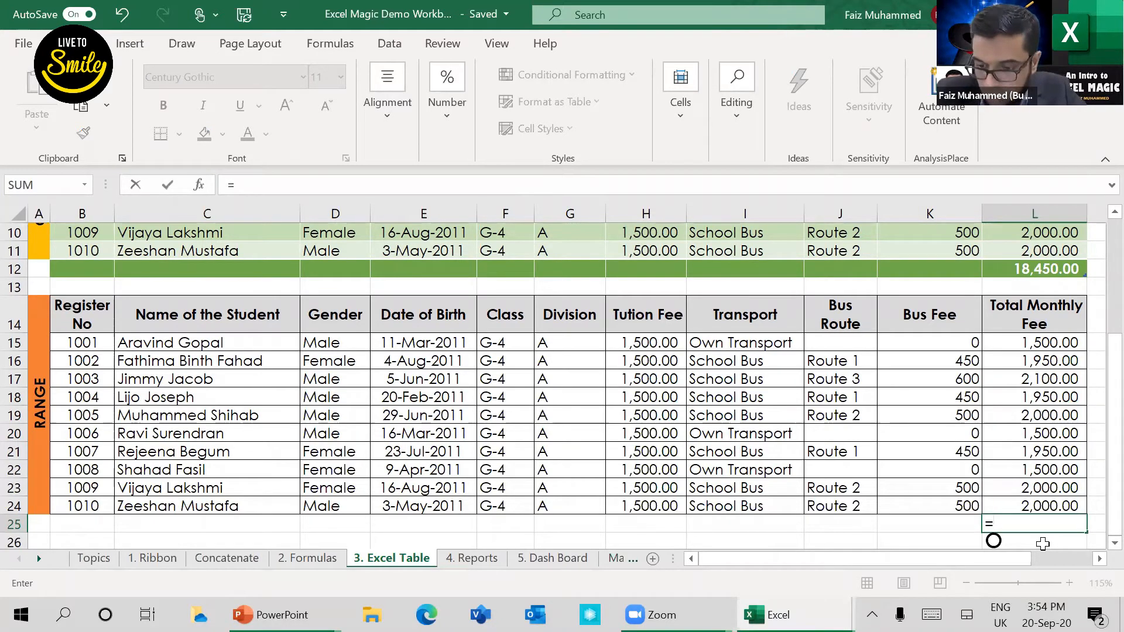
key("Escape")
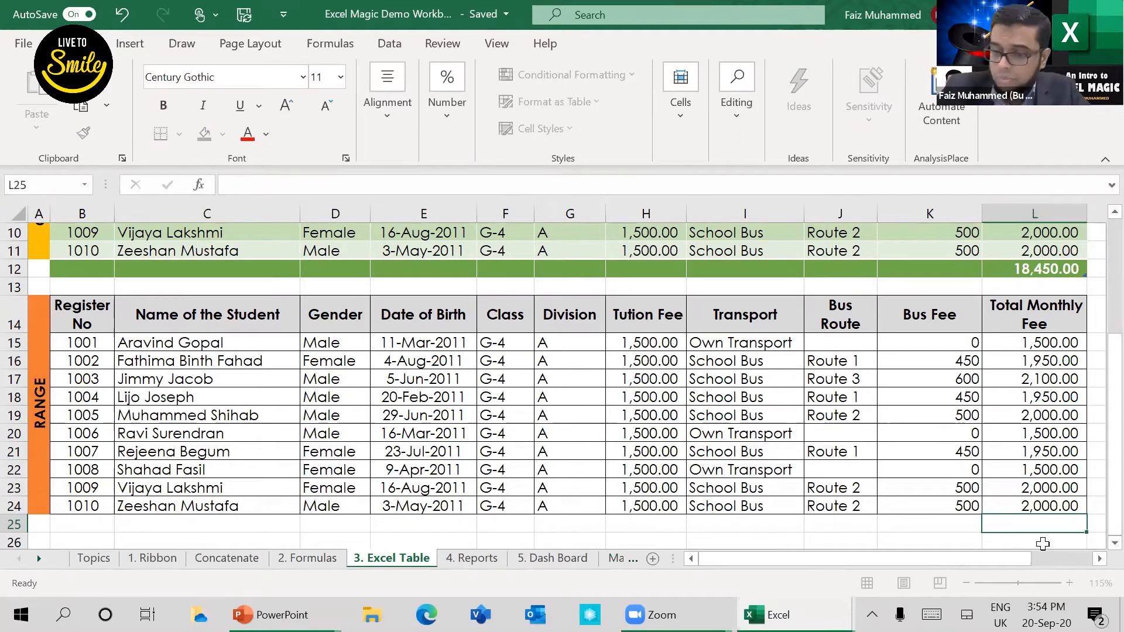
key("Left")
type("500")
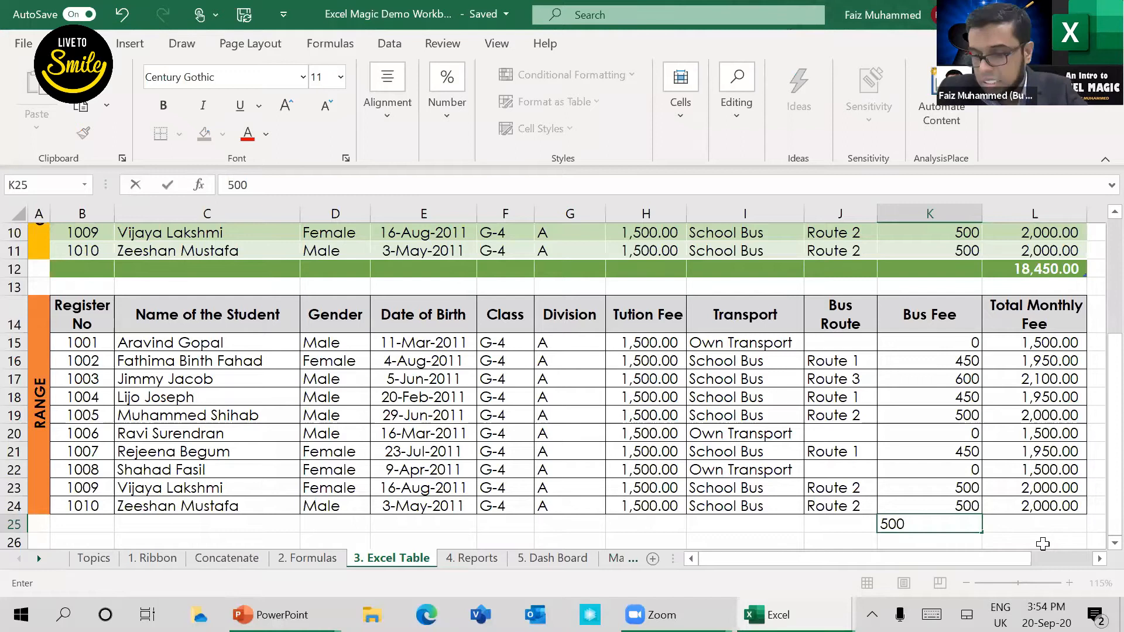
key("Tab")
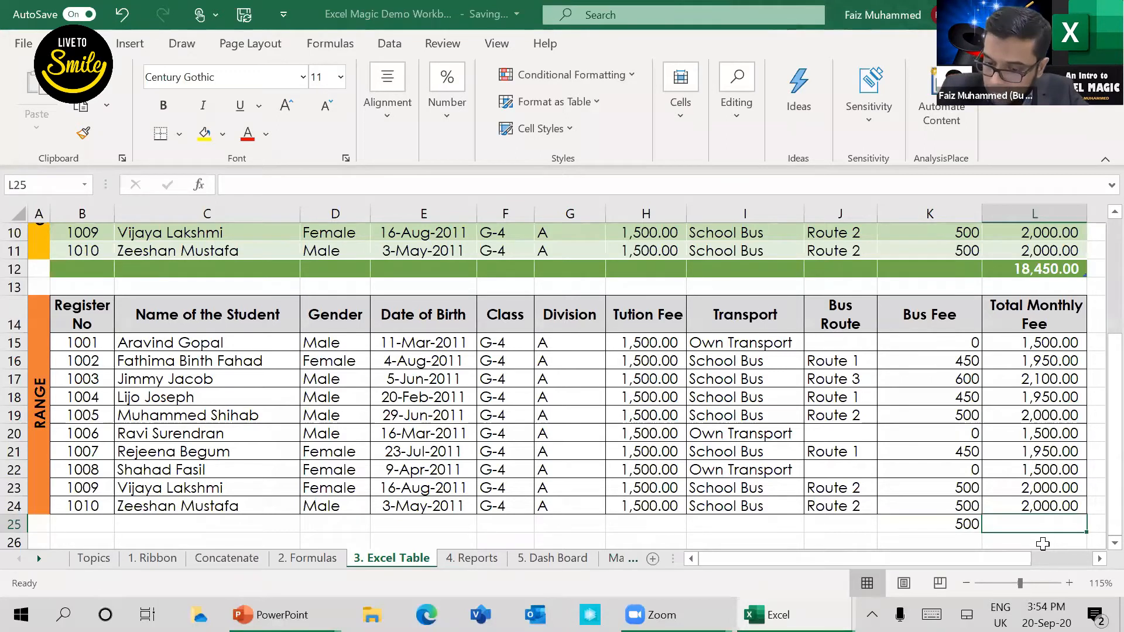
Step: Enter the formula =500+500 in cell K26
key("Return")
type("=500")
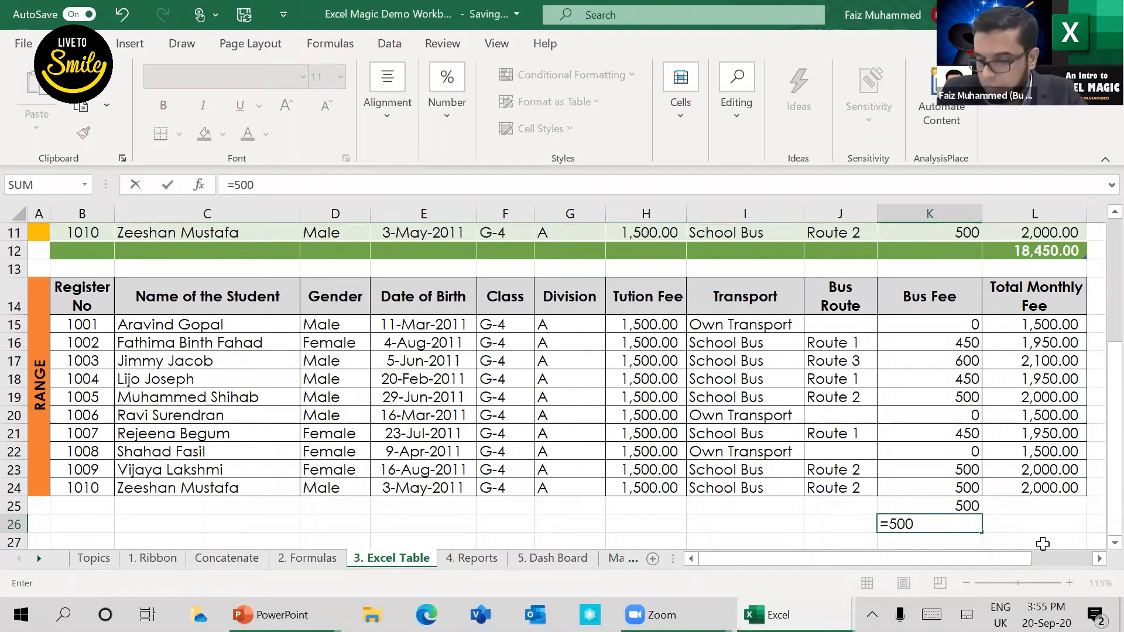
type("+")
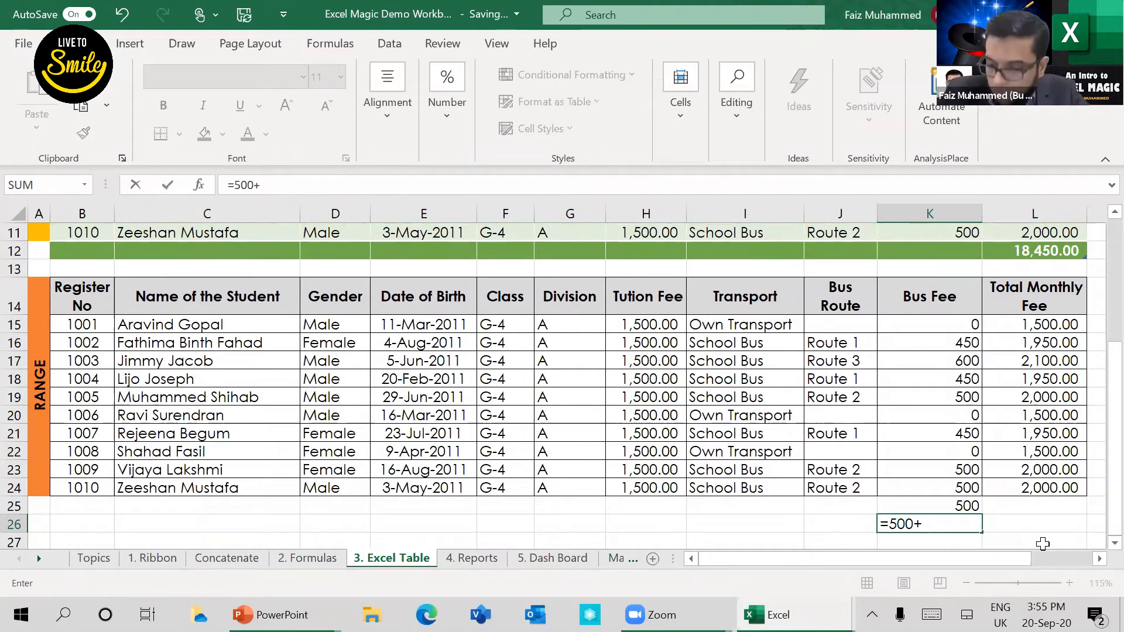
type("5")
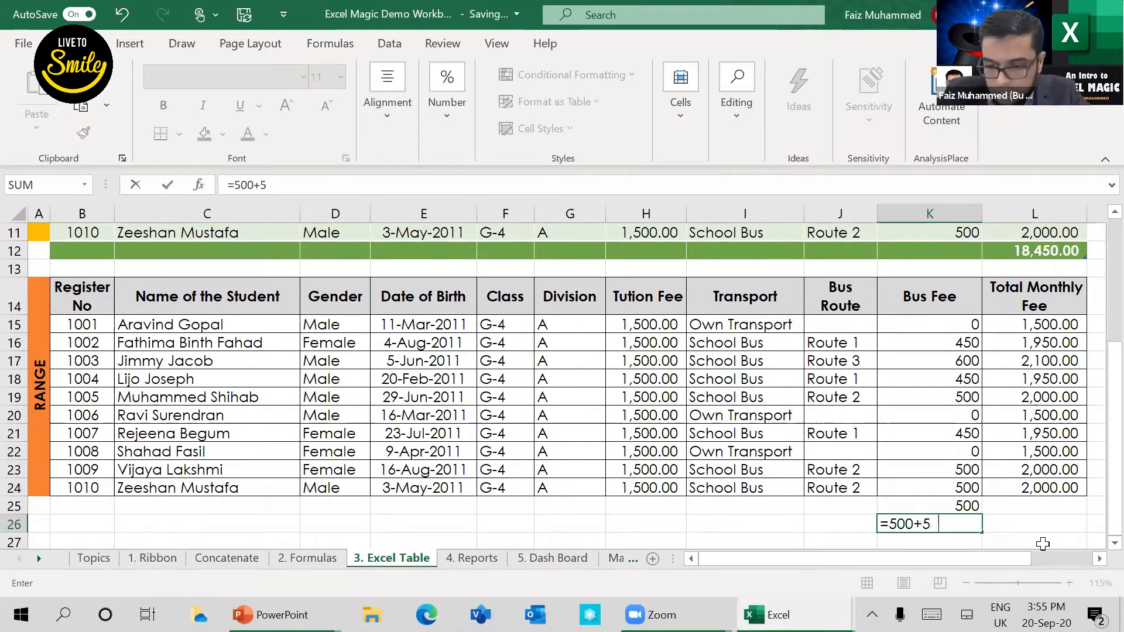
type("00")
key("Return")
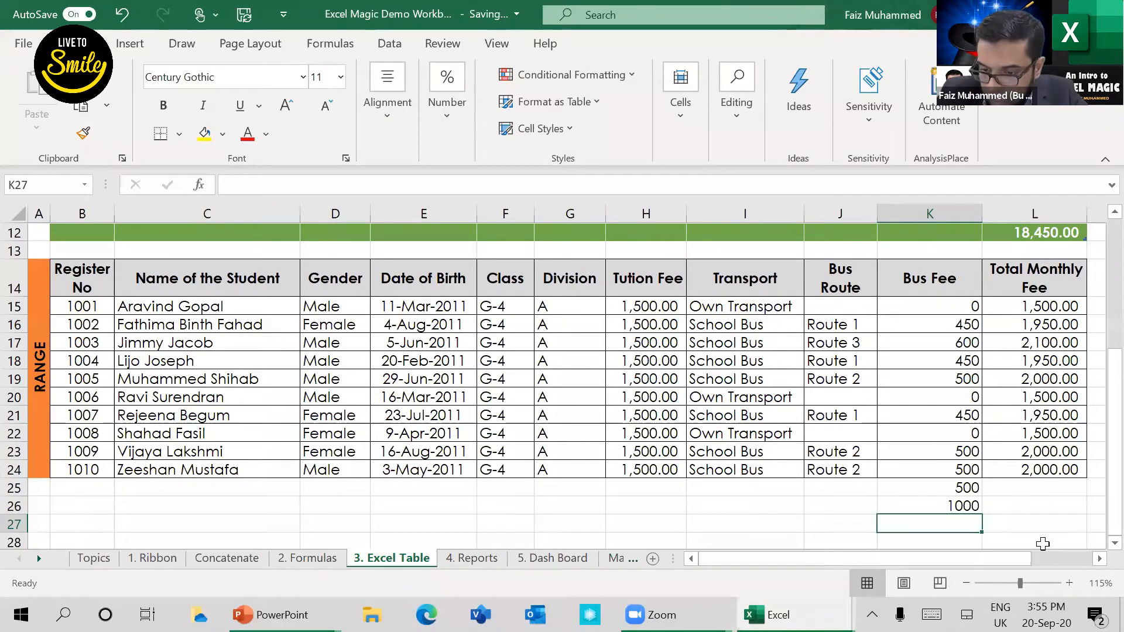
Step: Try entering 500+500 without an equals sign in cell K27, and clear that cell
type("500+")
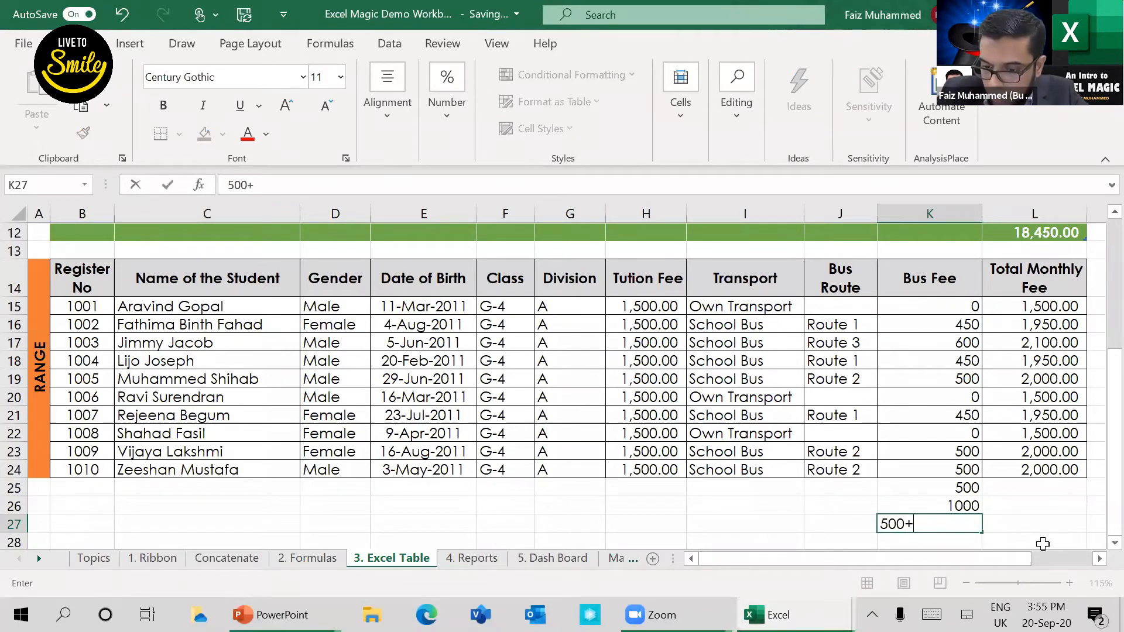
type("500")
key("Return")
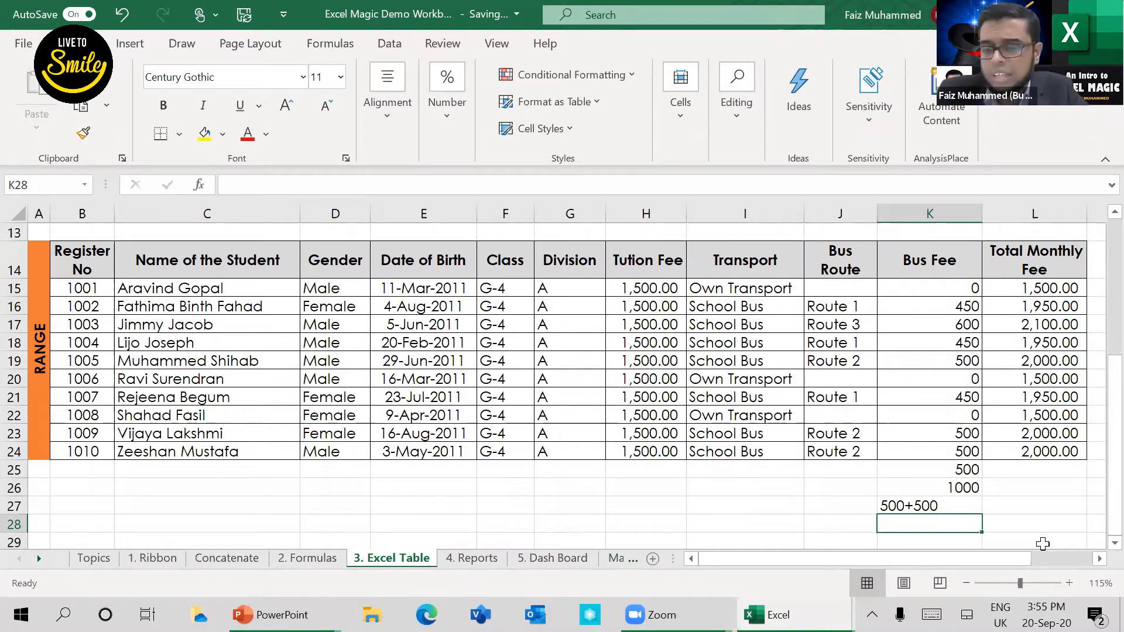
key("Up")
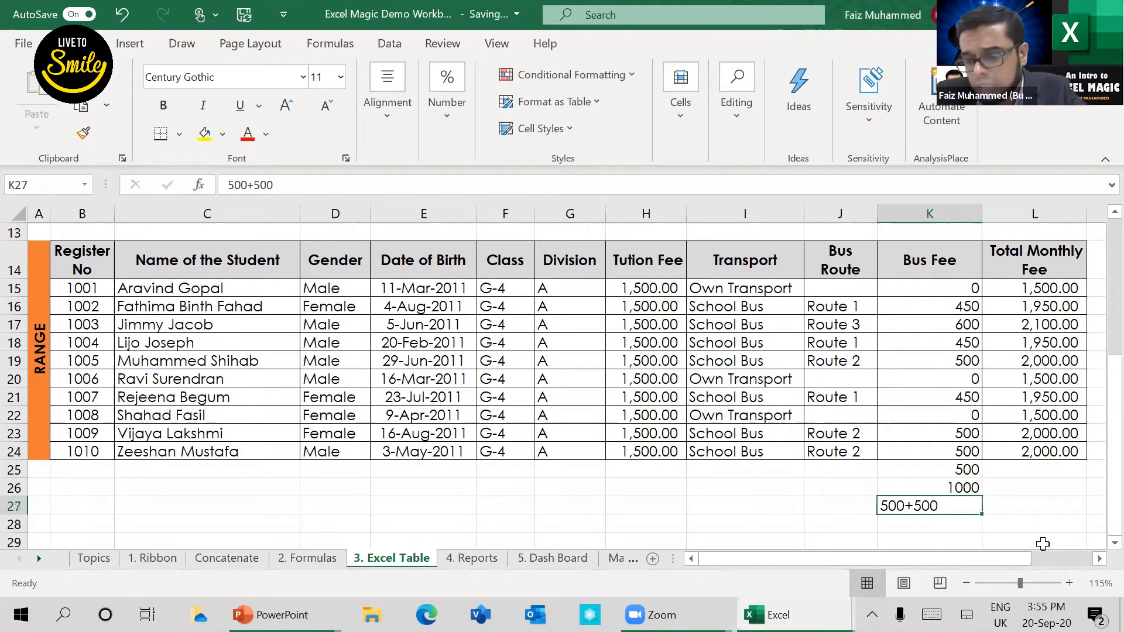
key("Delete")
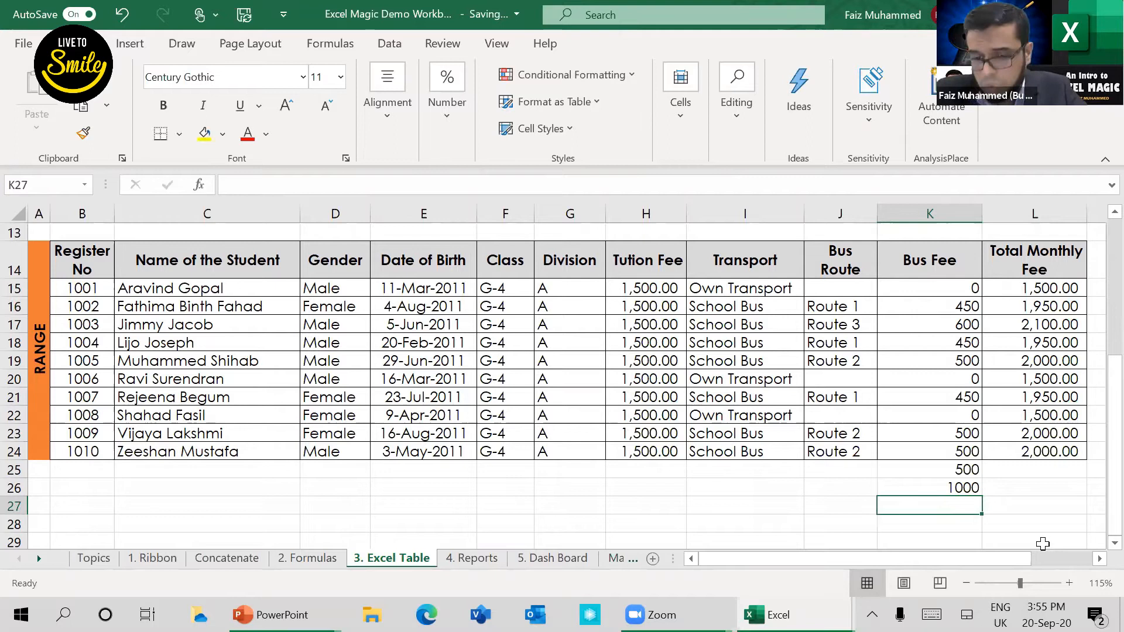
Step: Look through the Master Sheet and Concatenate worksheets and go to the 1. Ribbon worksheet
left_click(624, 559)
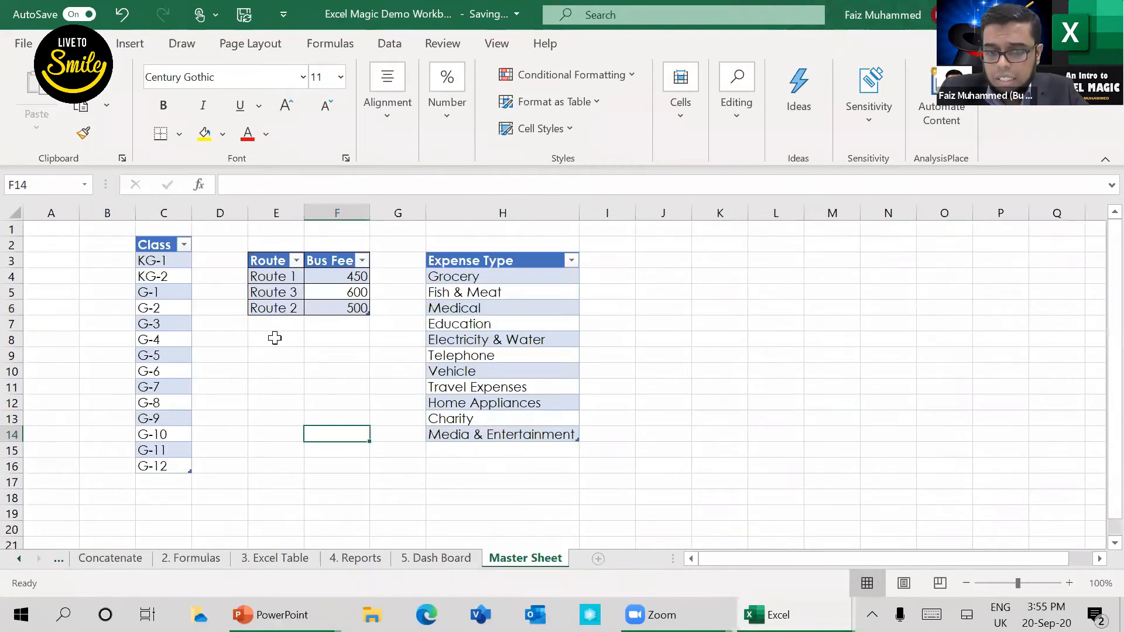
left_click(429, 561)
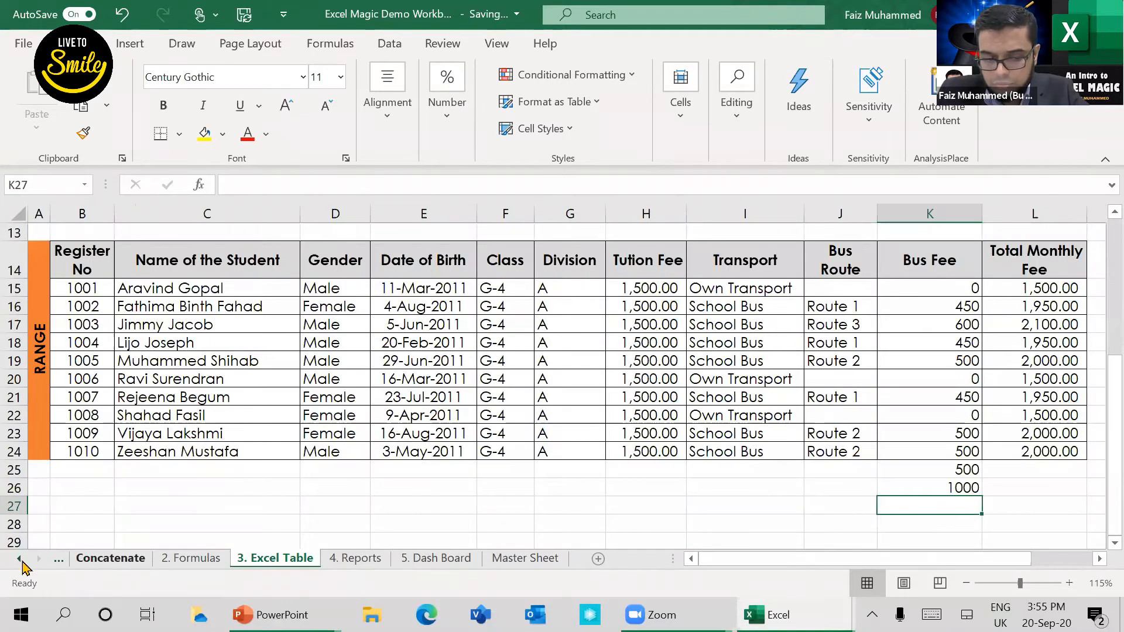
left_click(105, 563)
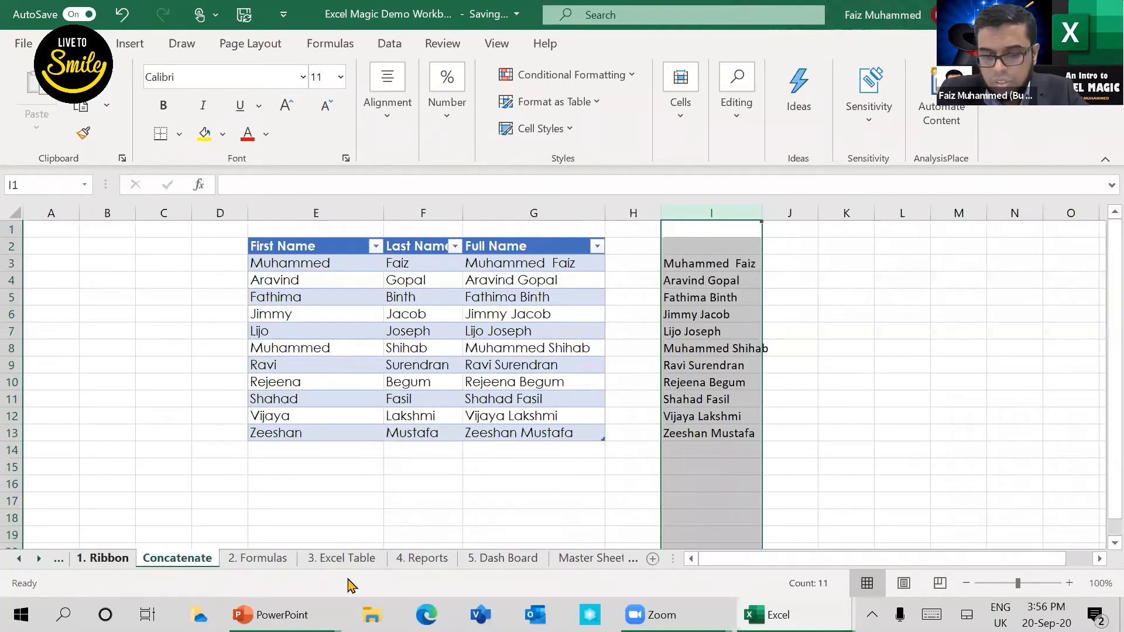
left_click(428, 507)
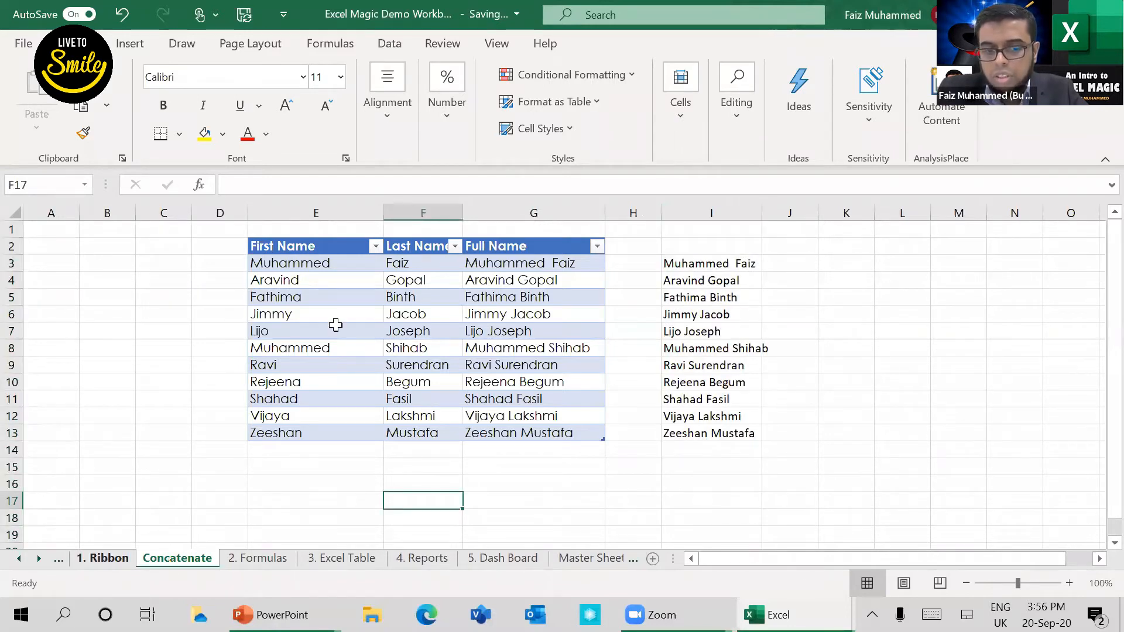
key("ctrl+Page_Up")
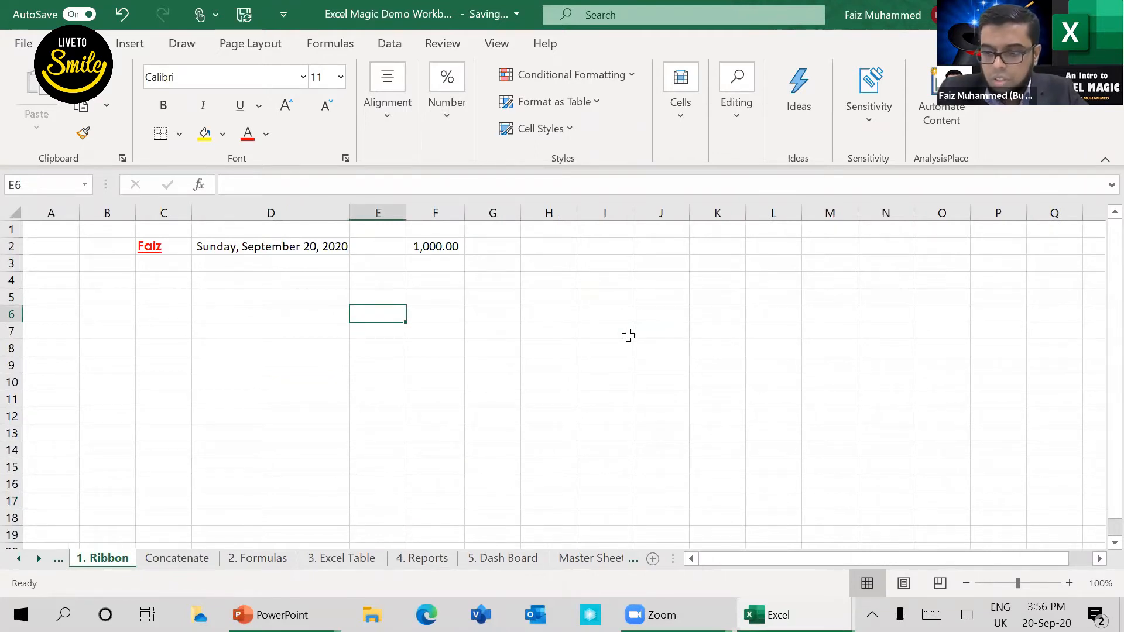
Step: Enter the number 200 in both cells E6 and F6
type("200")
key("Tab")
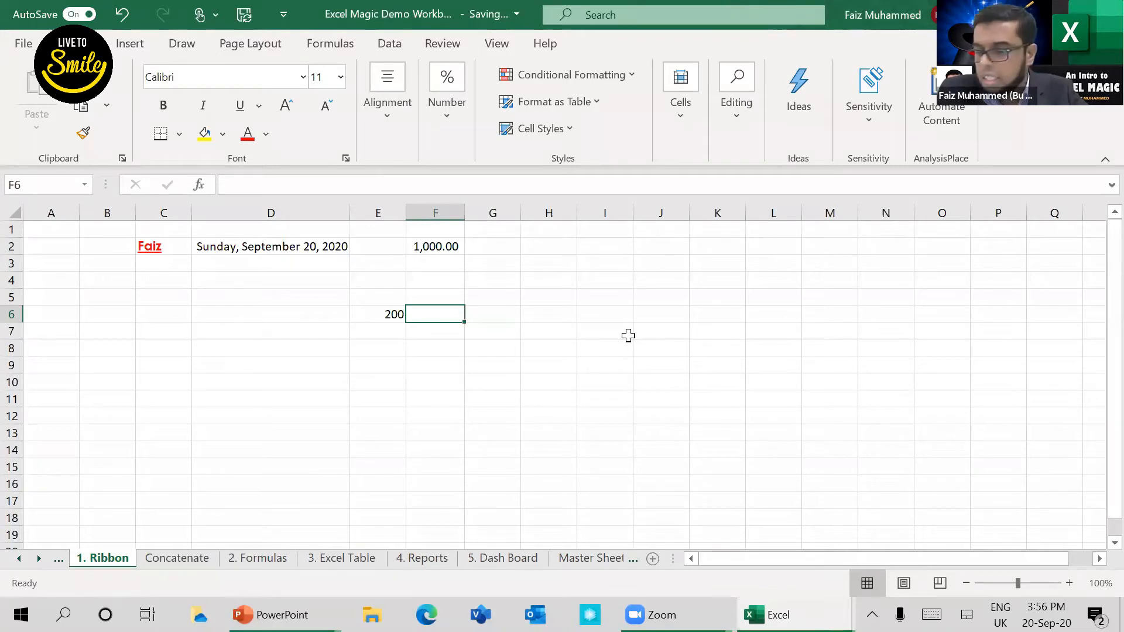
type("200")
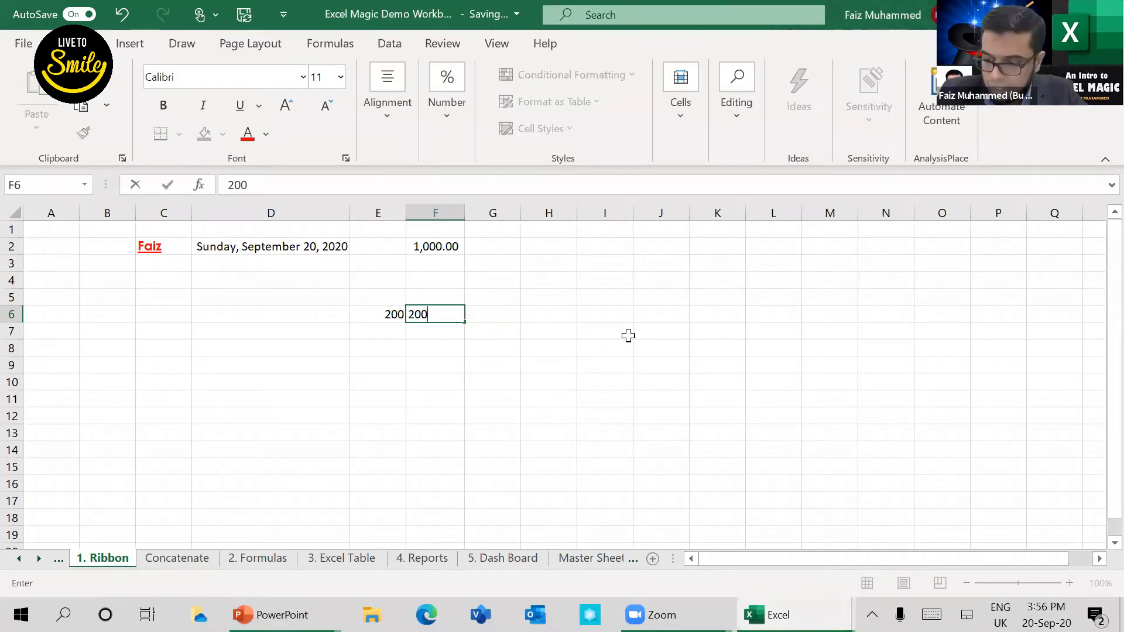
key("Tab")
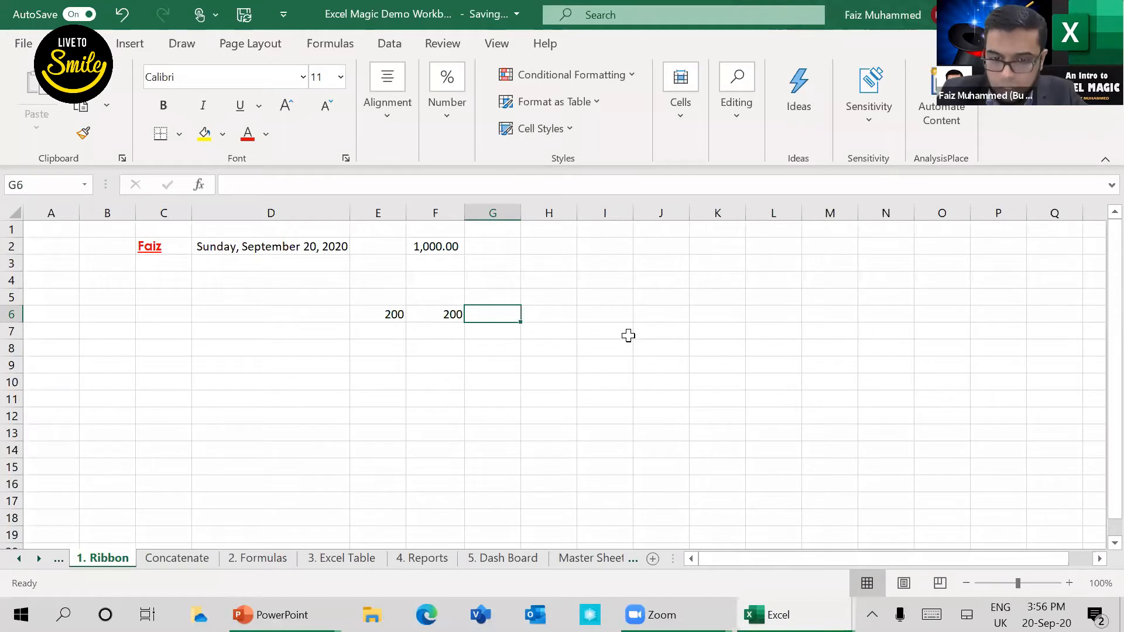
Step: Enter the formula +E6+F6 in cell G6 and select that cell again
type("+")
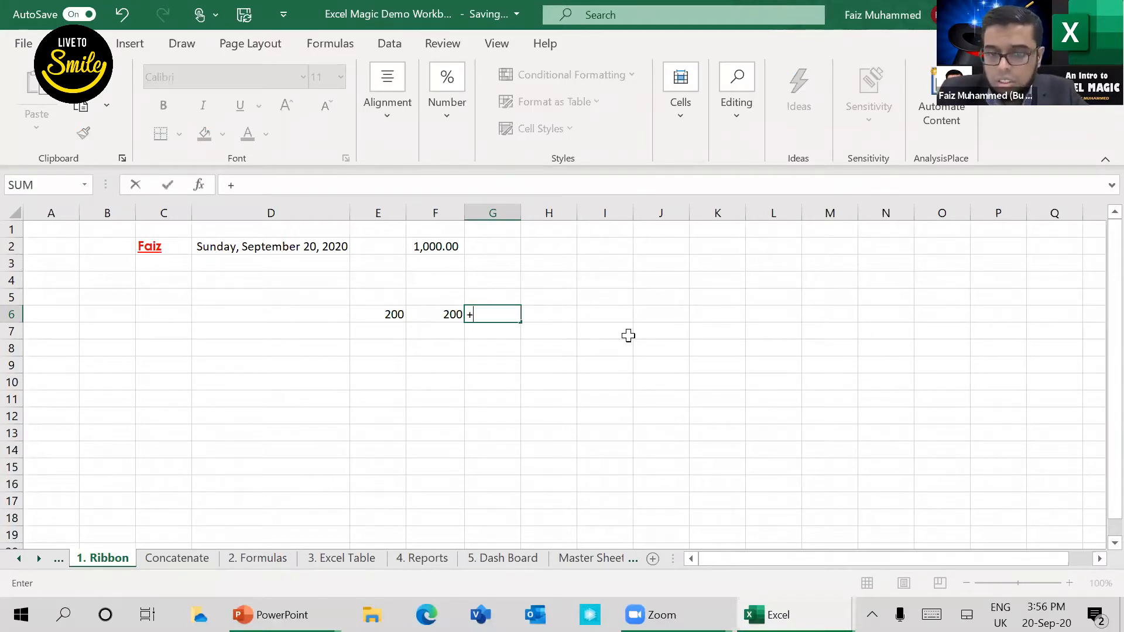
left_click(388, 316)
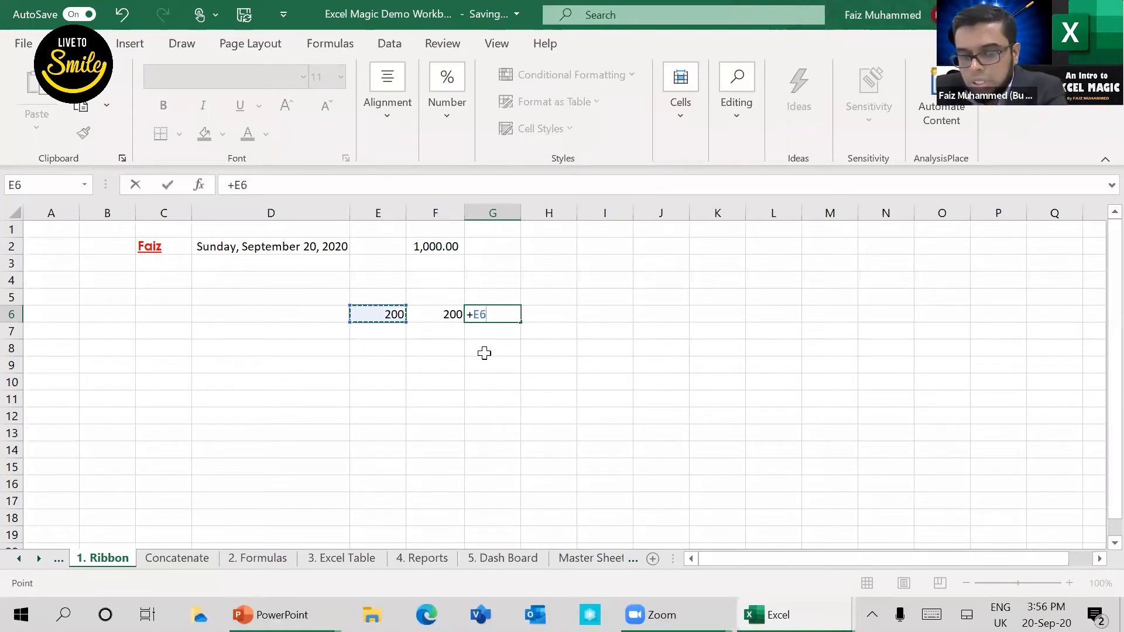
type("+F6")
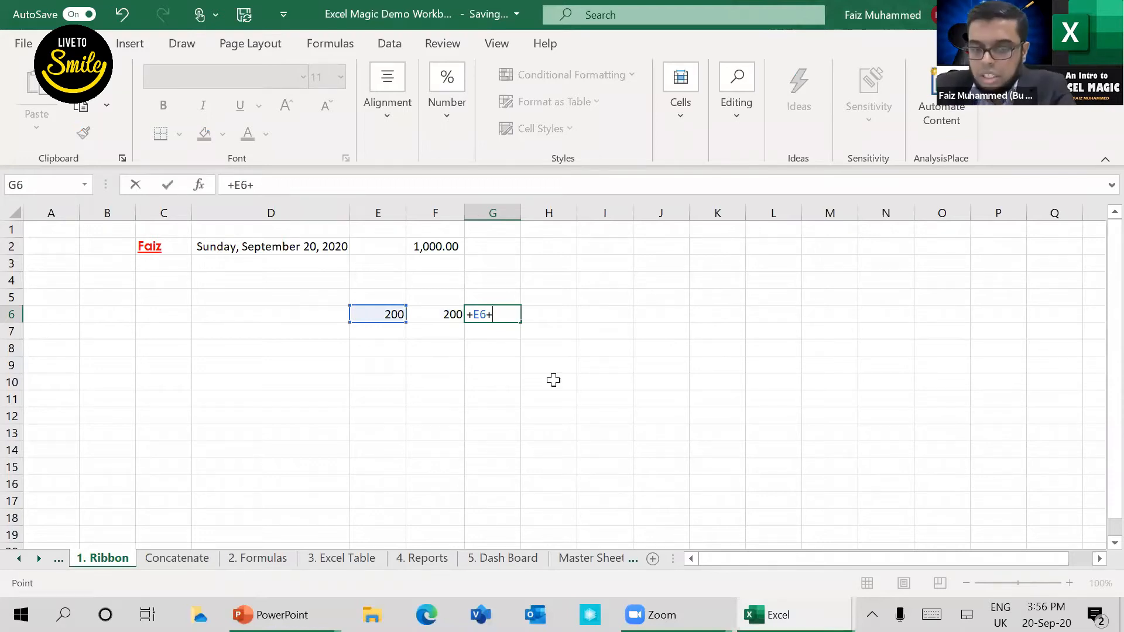
key("Left")
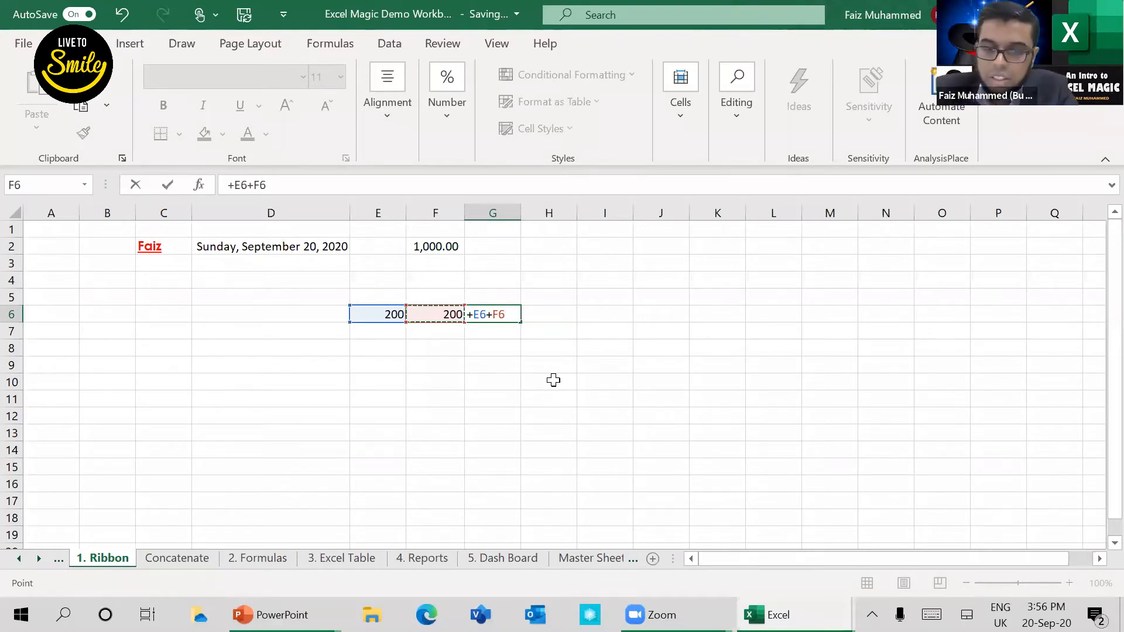
key("Return")
key("Up")
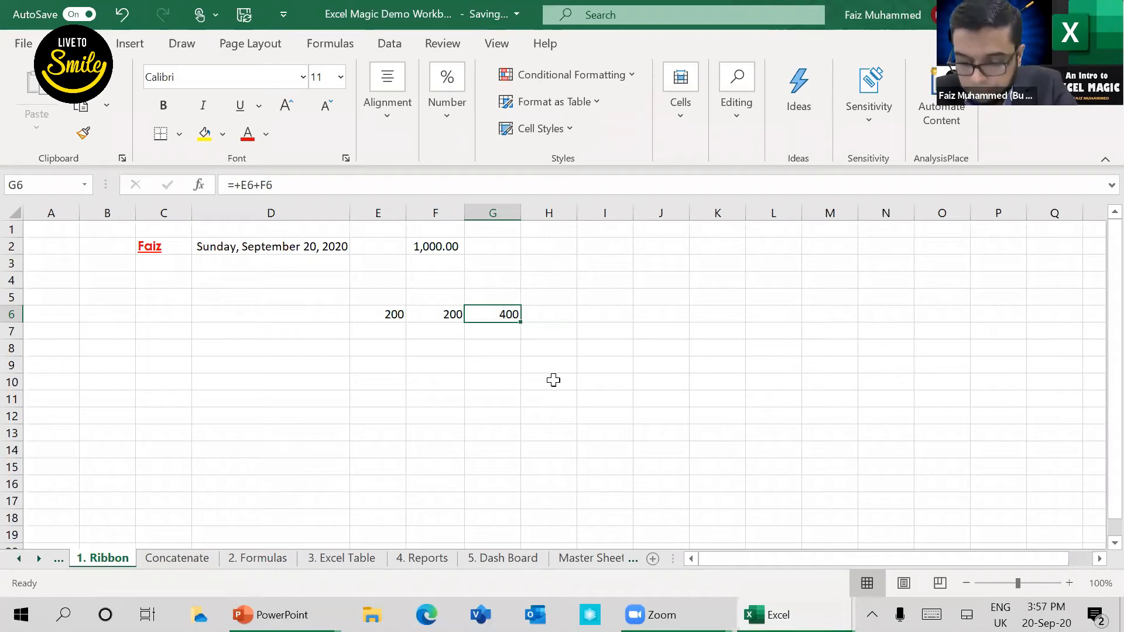
Step: Enter 1000 in cell E7 and 500 in cell F7
key("Down")
key("Left")
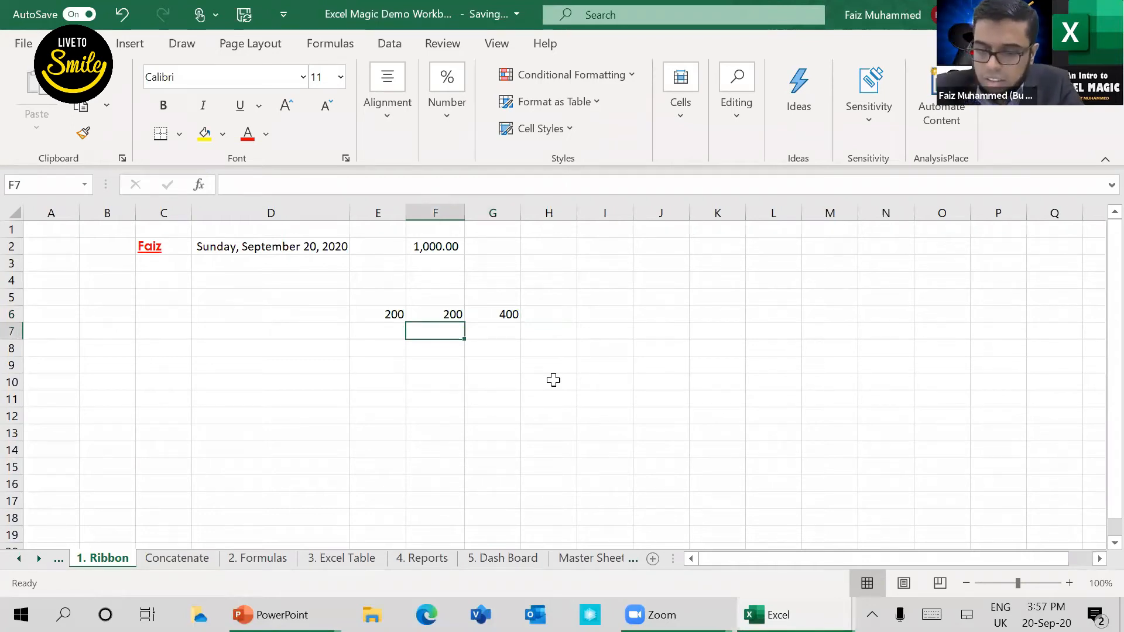
key("Left")
type("100")
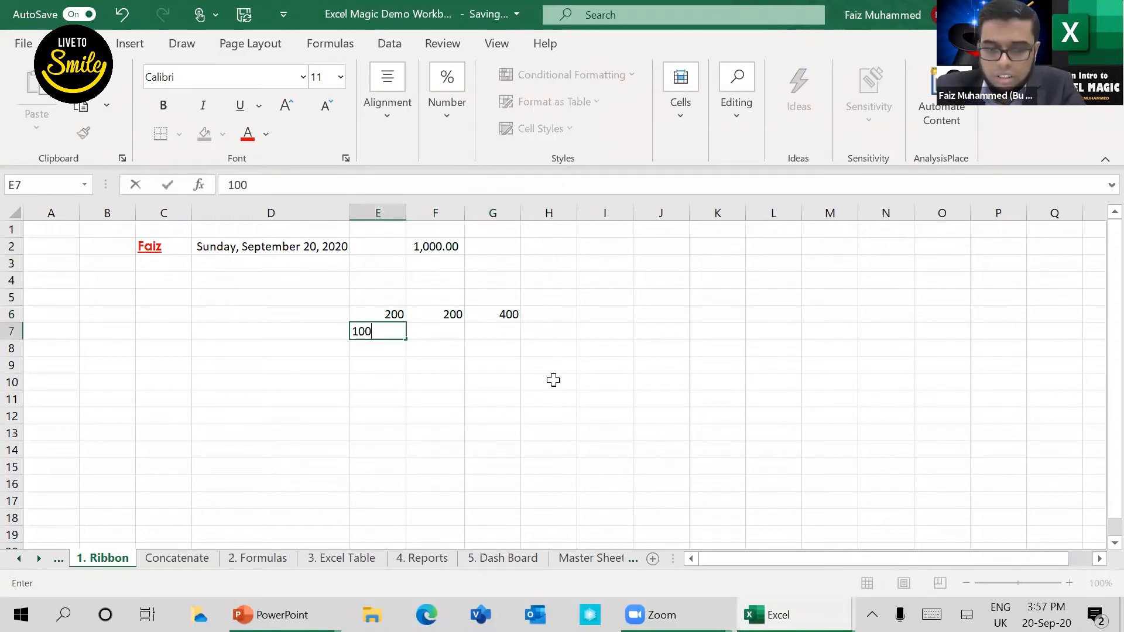
type("00")
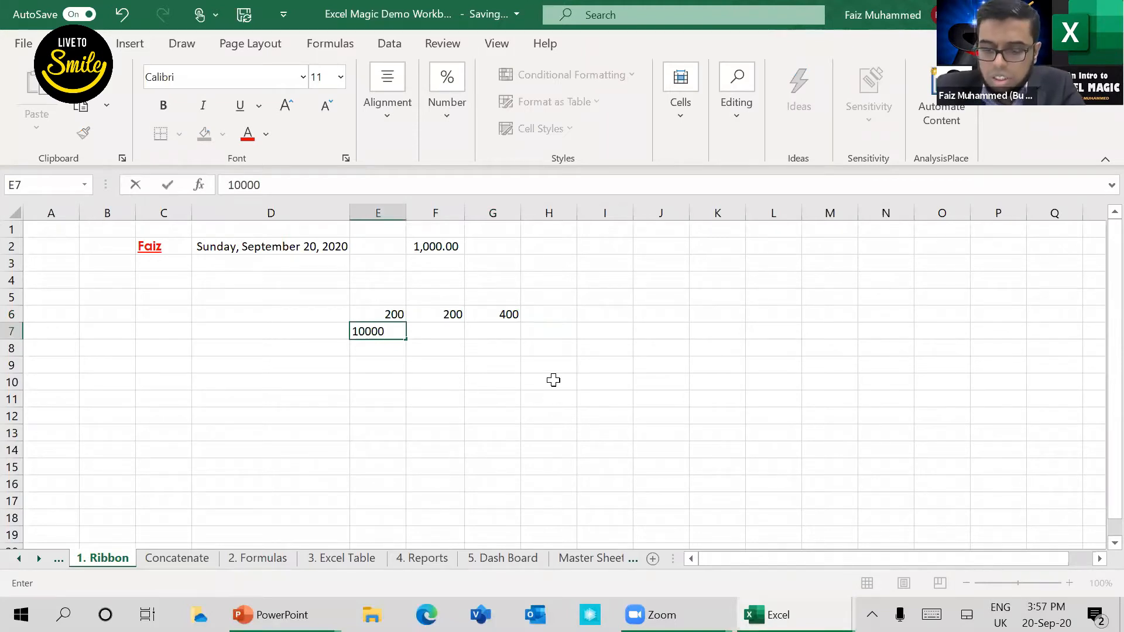
key("BackSpace")
key("Tab")
type("500")
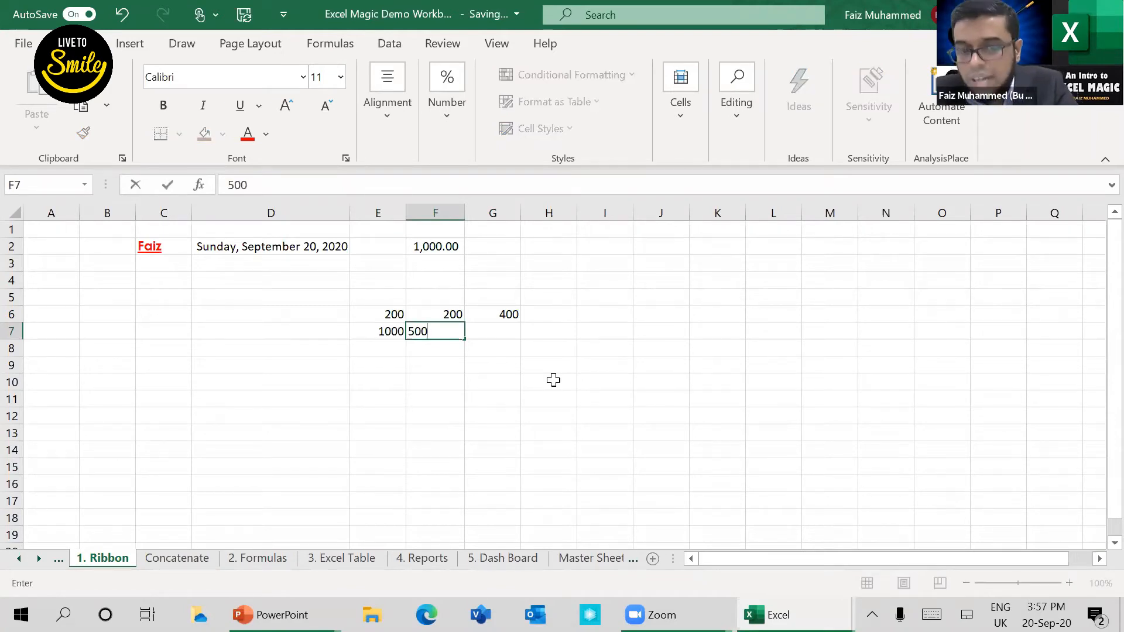
key("Tab")
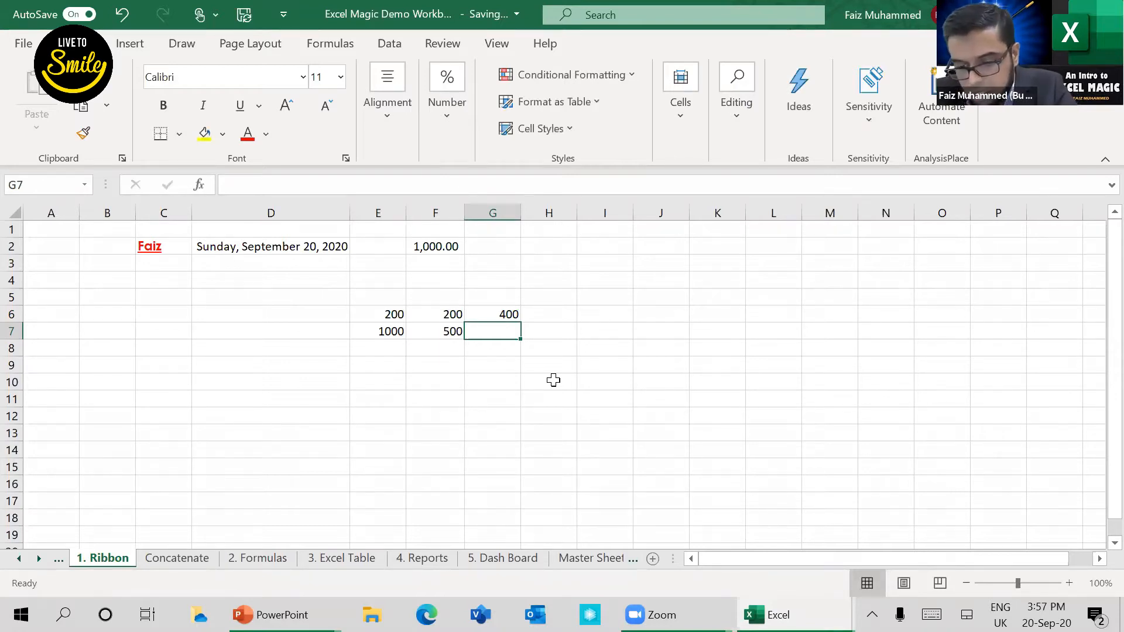
Step: Enter the subtraction formula =E7-F7 in cell G7
type("=")
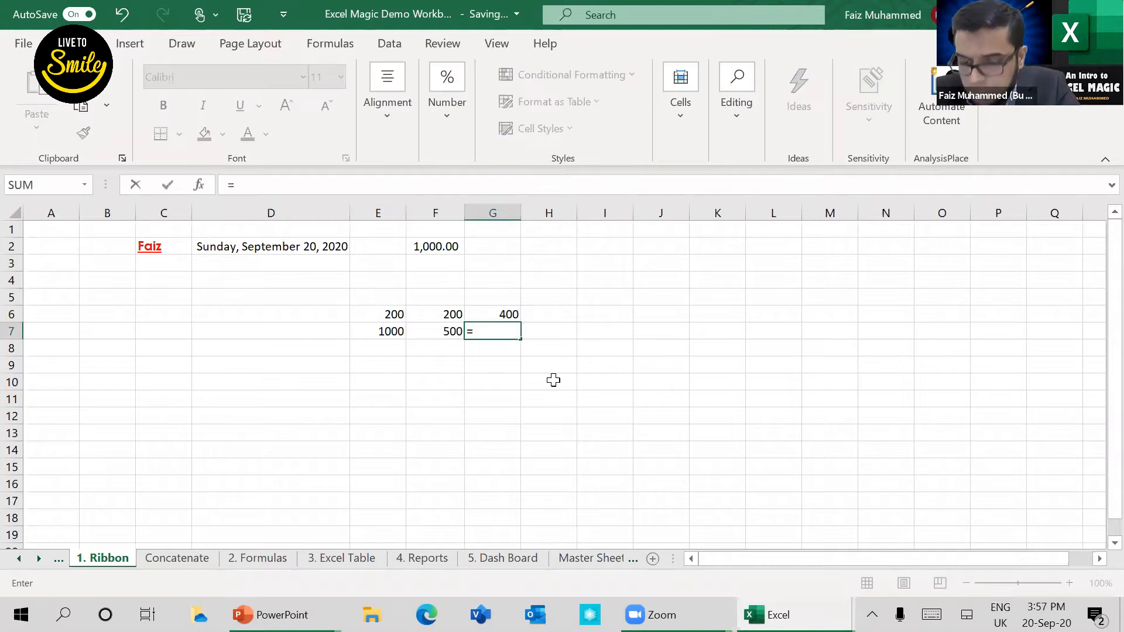
key("Left")
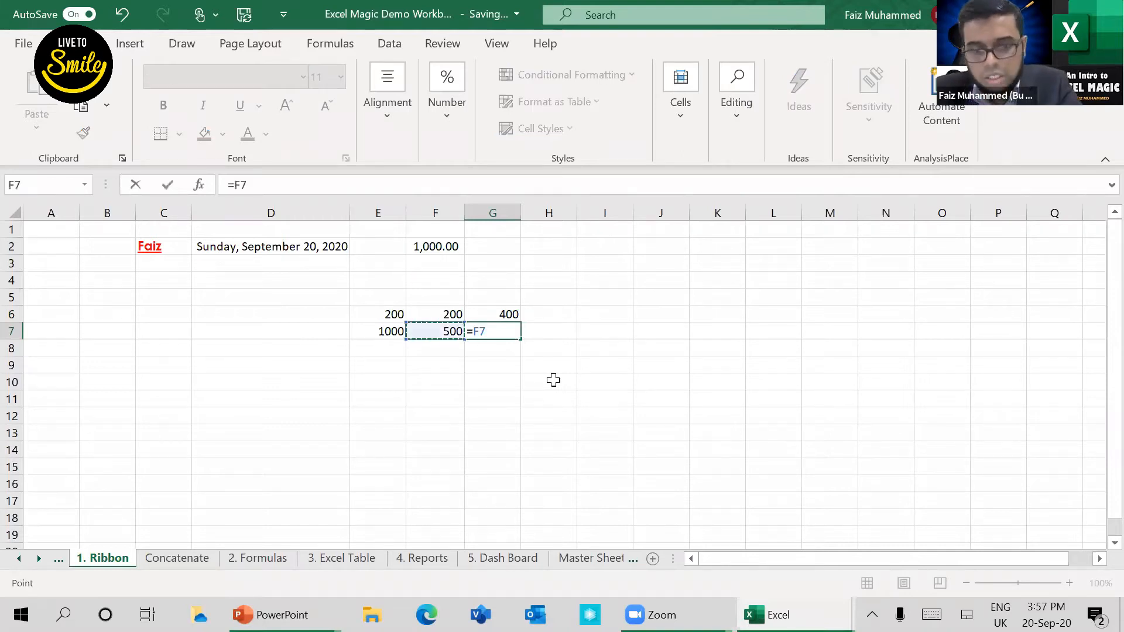
key("Left")
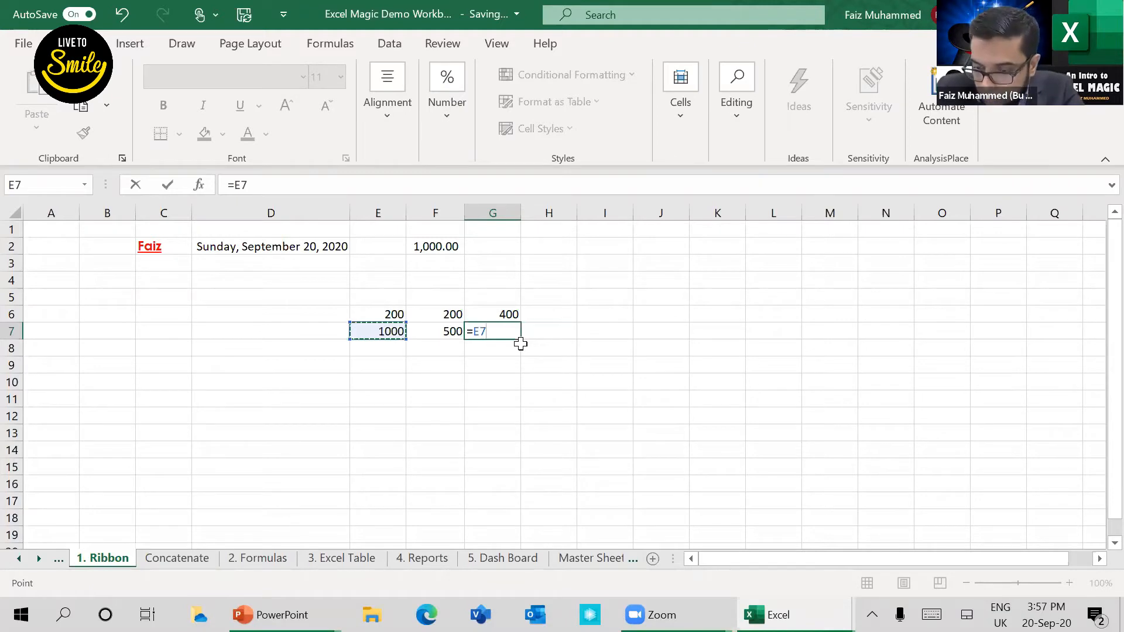
type("-")
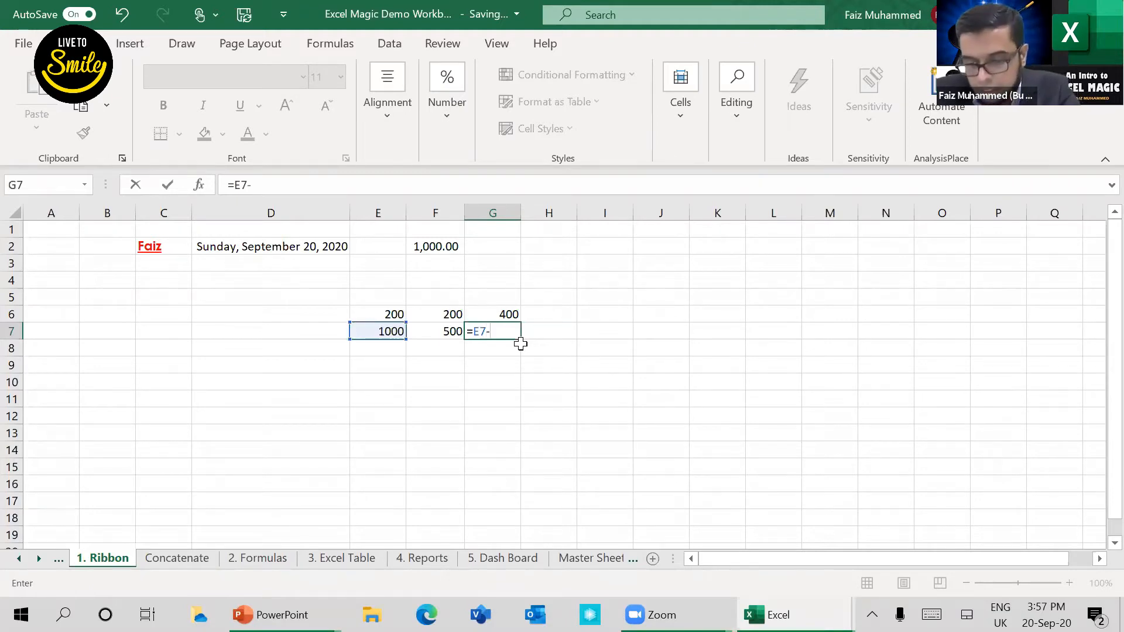
key("Left")
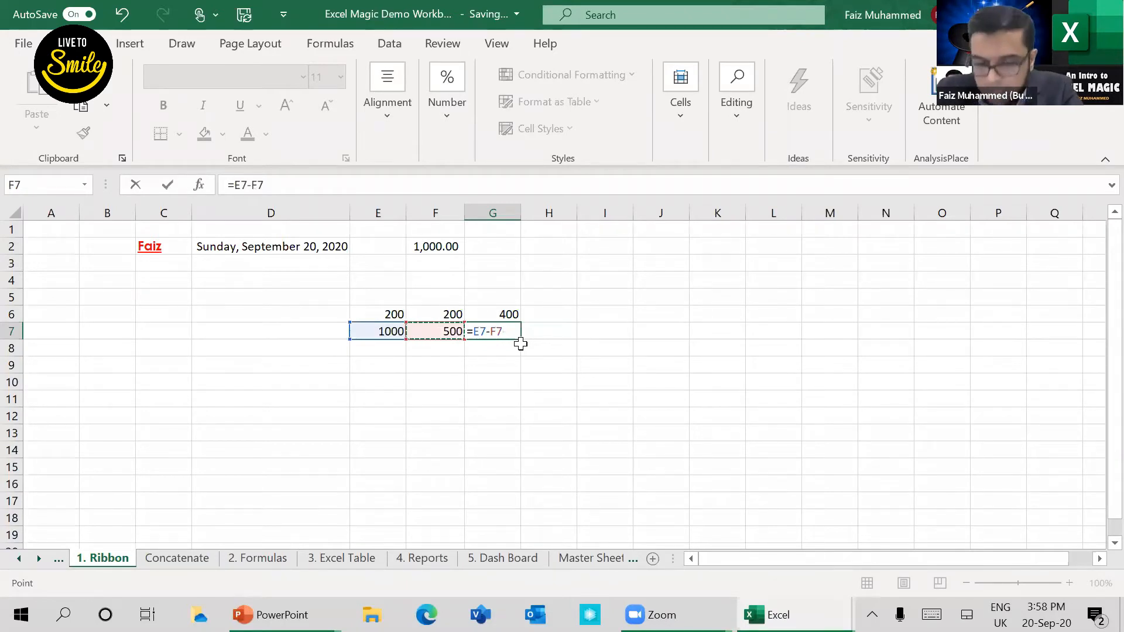
key("Return")
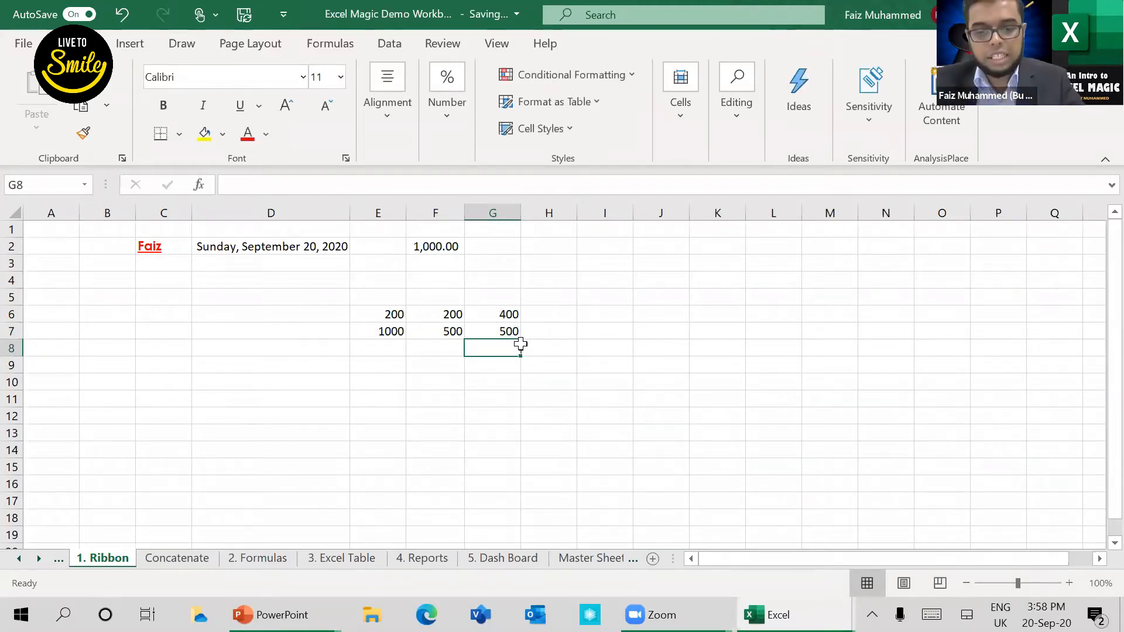
Step: Enter 100 in cell E8 and fill cell F8 with the value from the cell above it
key("Left")
key("Left")
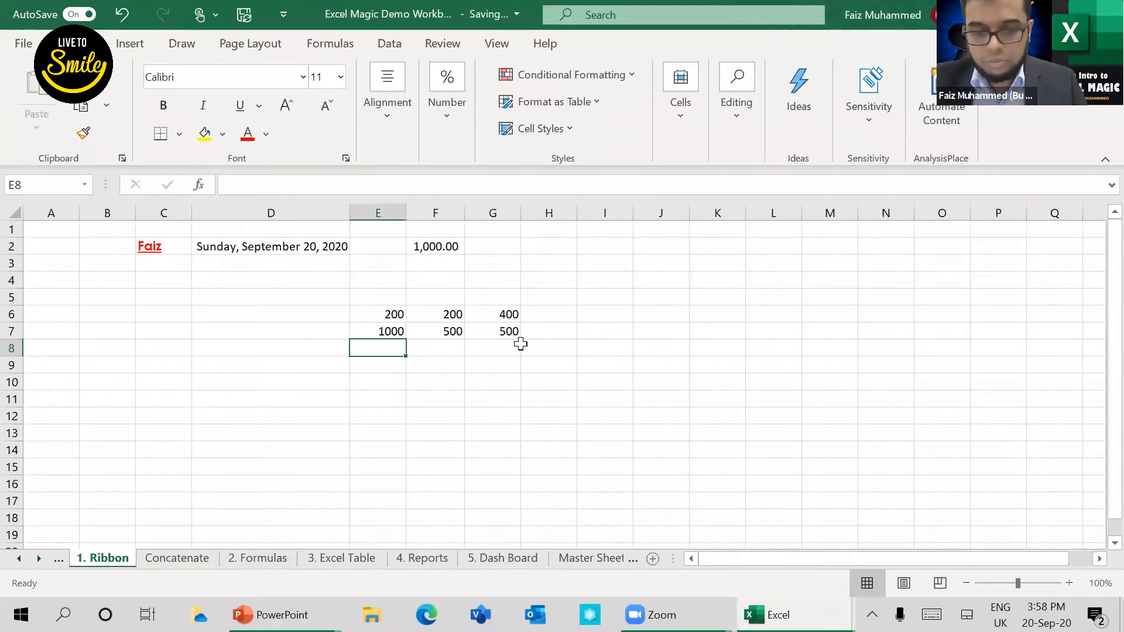
type("100")
key("Tab")
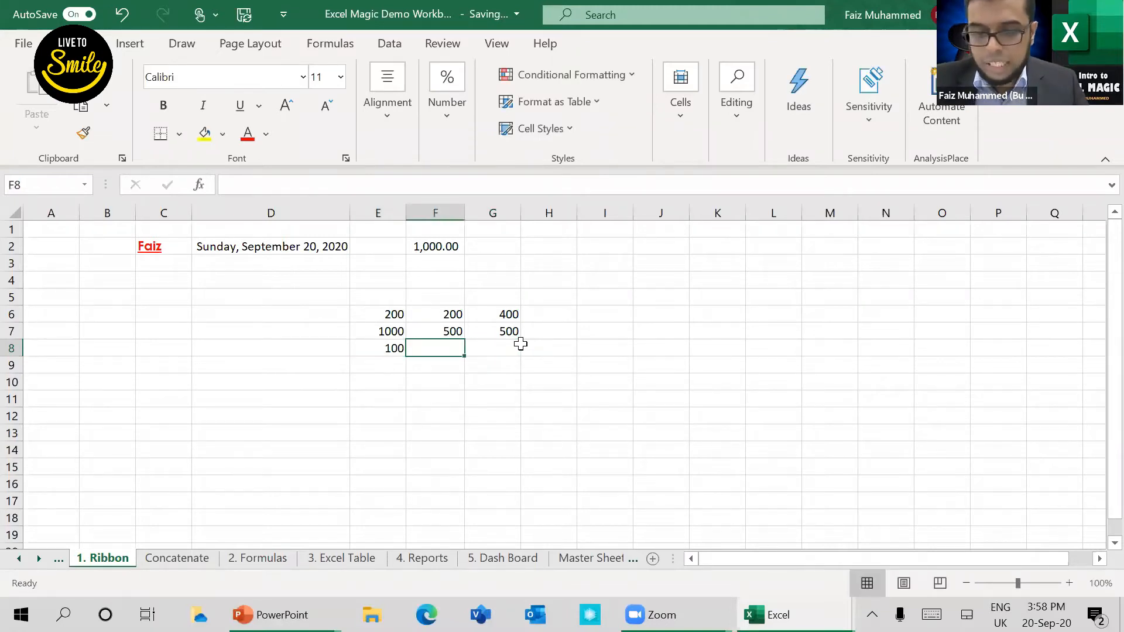
key("ctrl+d")
key("Tab")
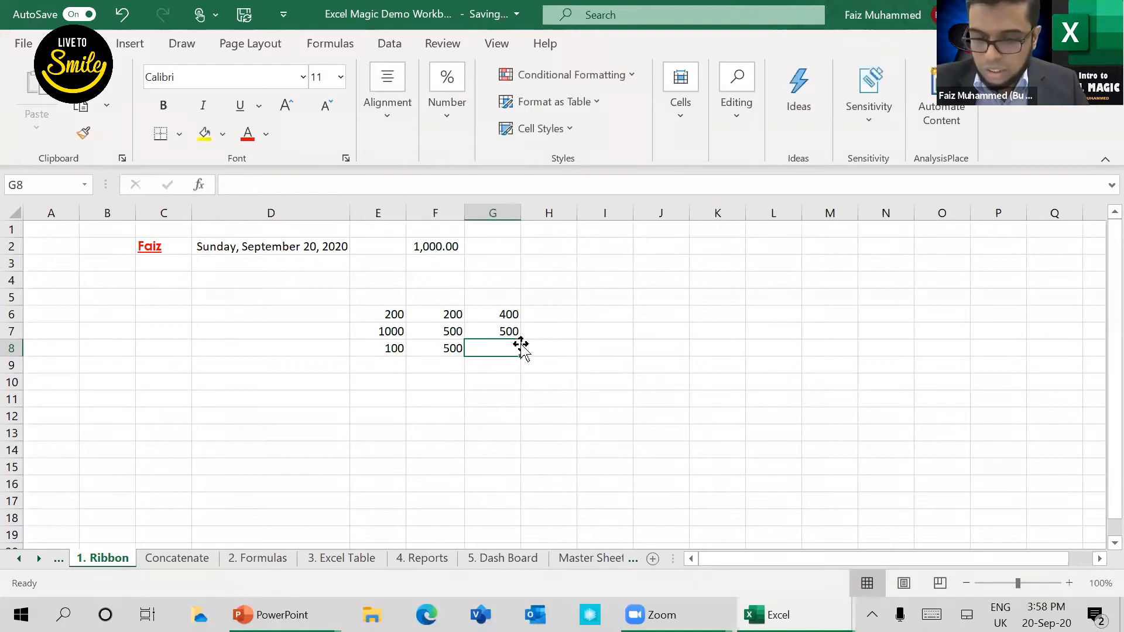
Step: Enter the multiplication formula +E8*F8 in cell G8 and keep that cell selected
type("+")
key("Left")
key("Left")
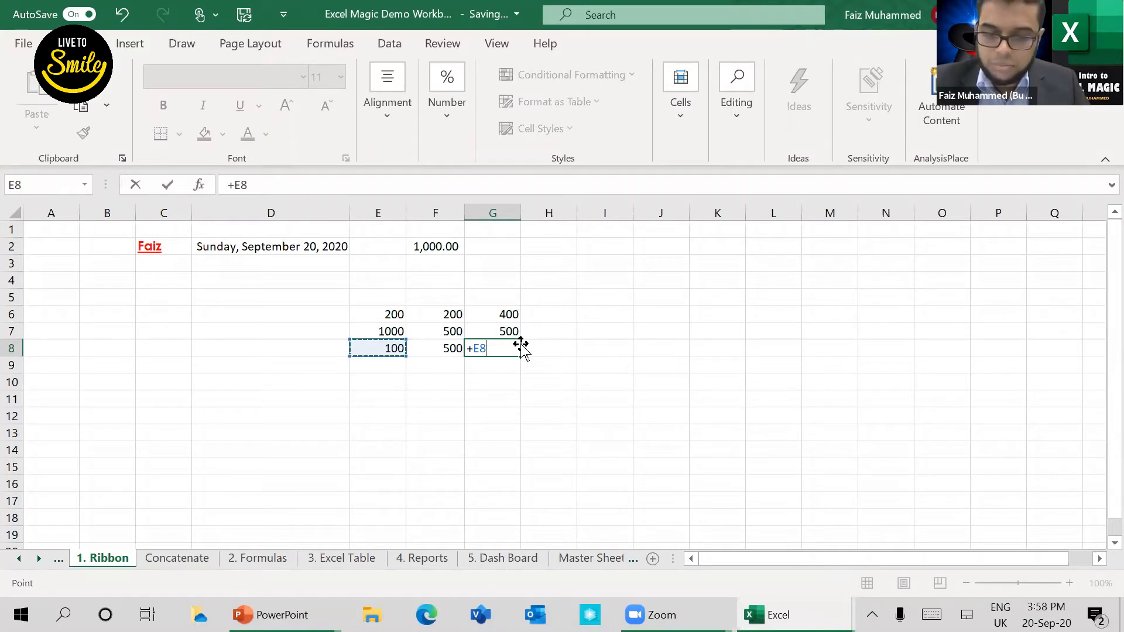
type("*")
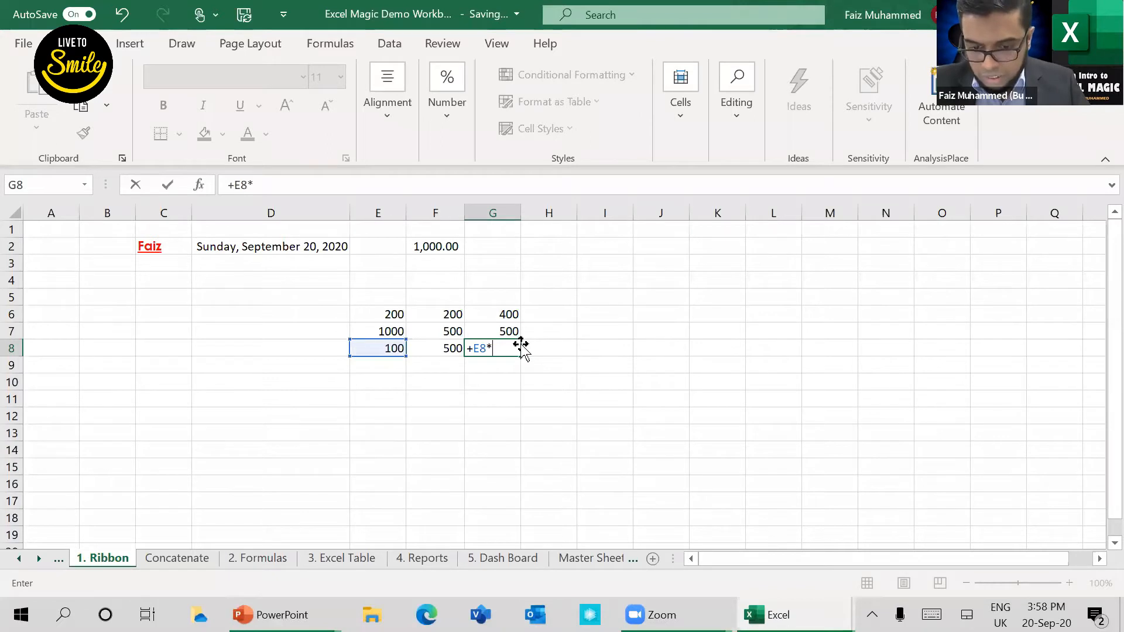
key("Left")
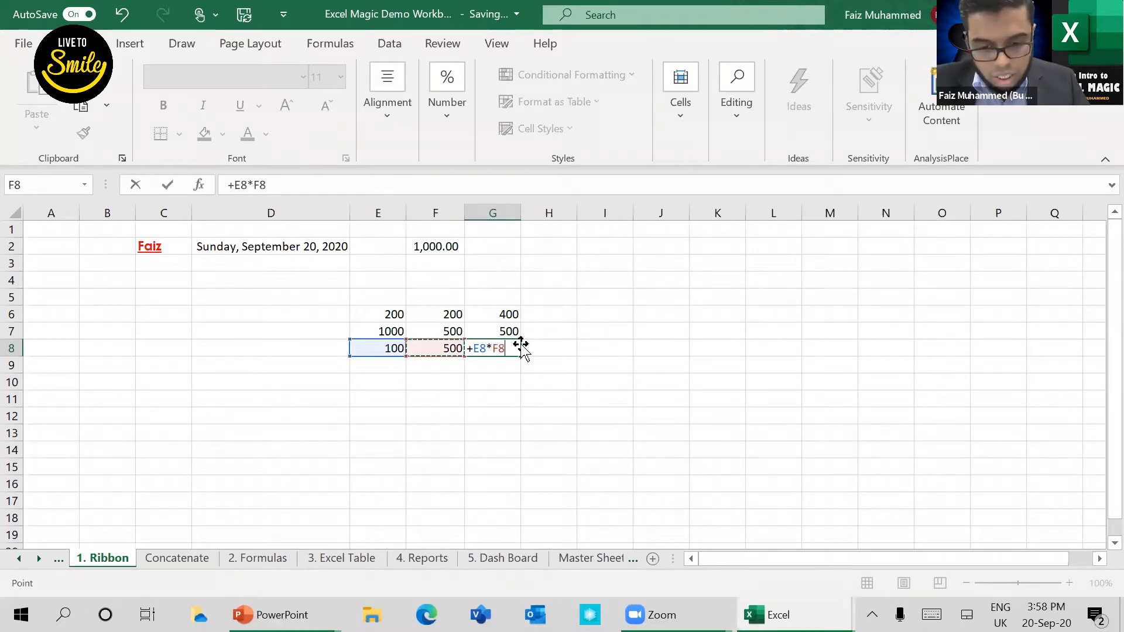
key("ctrl+Return")
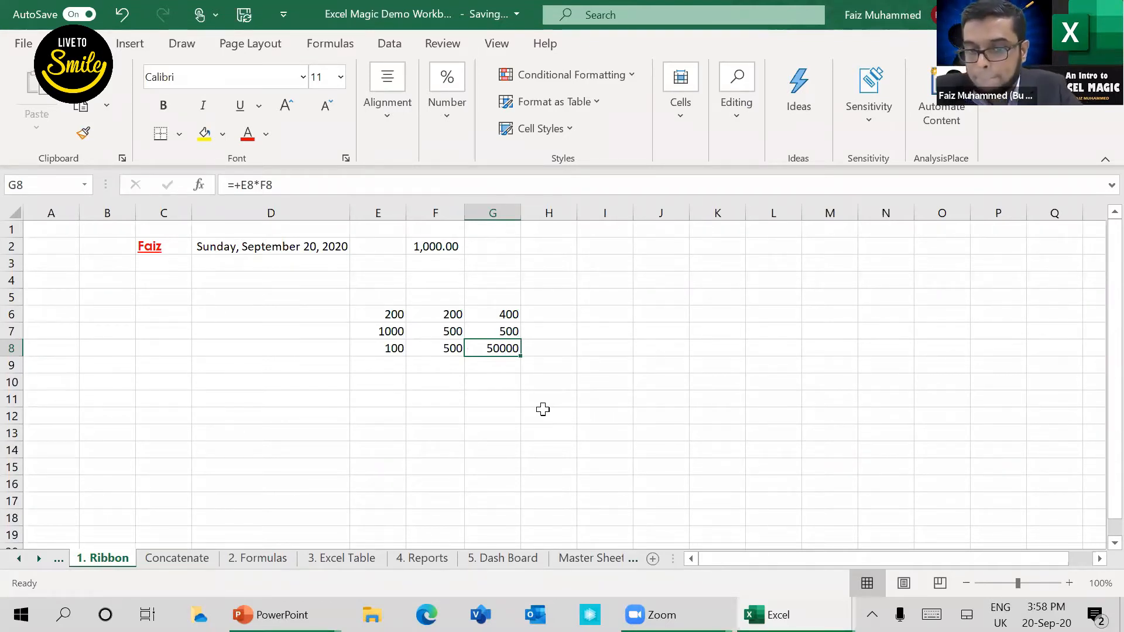
Step: Switch to the PowerPoint slide show, advance to the next Functions & Formulas slide, and return to the Excel demo workbook
key("Down")
key("Left")
key("Left")
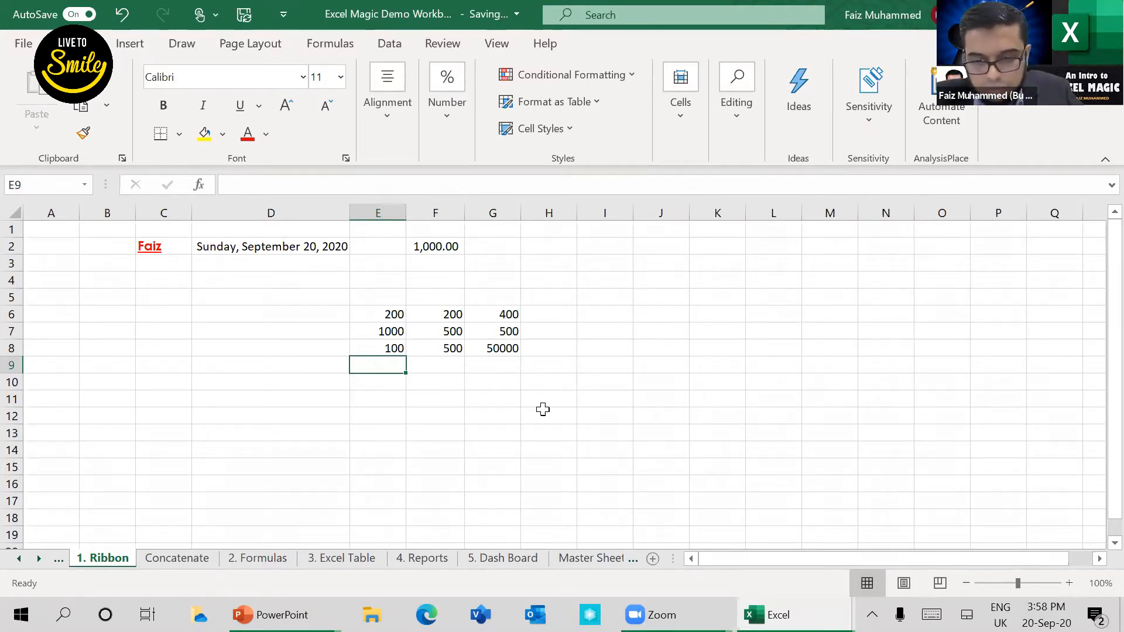
key("alt+Tab")
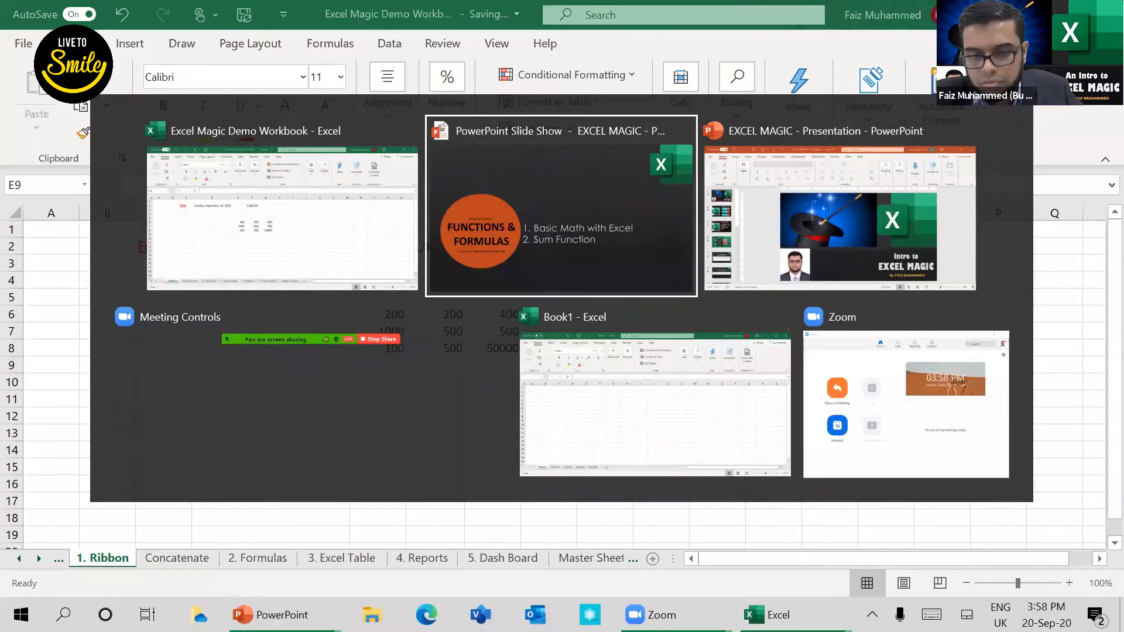
key("Right")
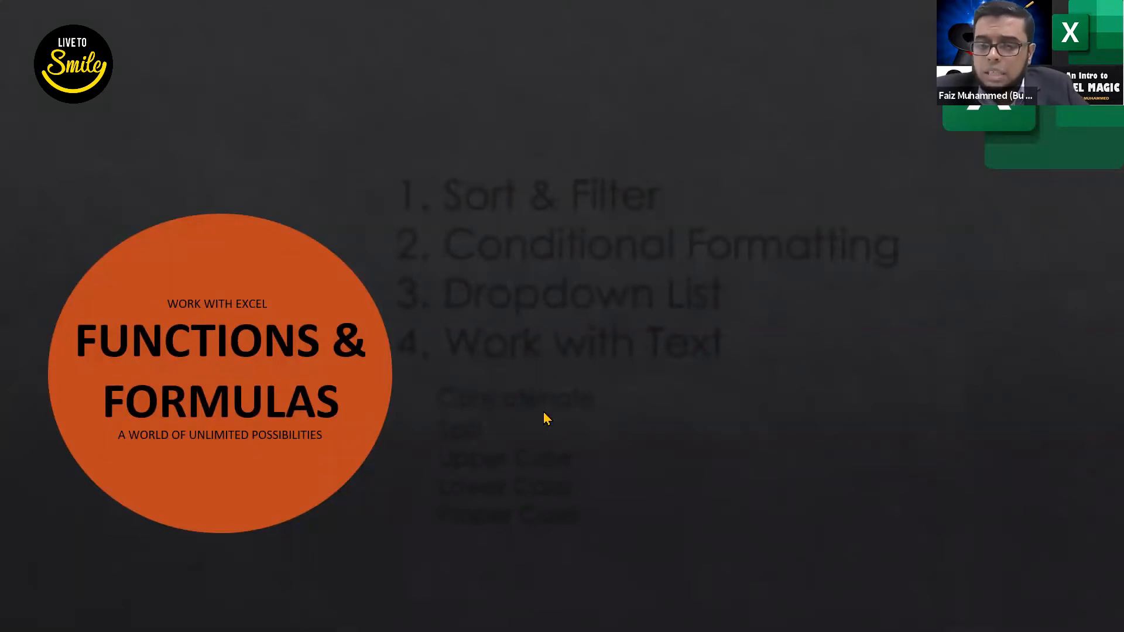
key("alt+Tab")
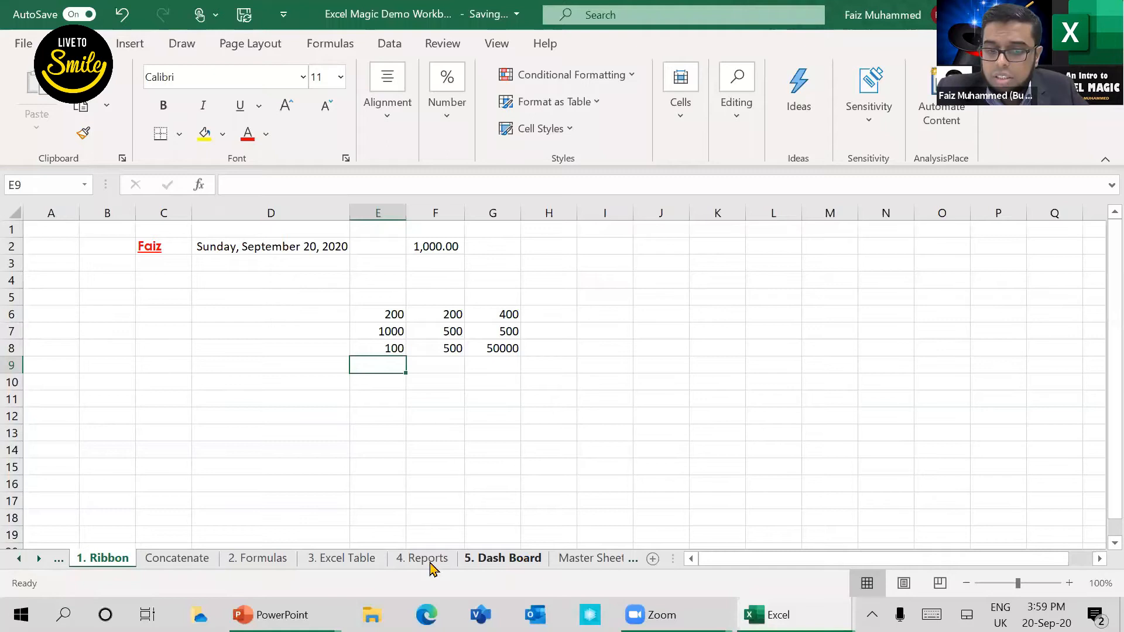
Step: Go to the 3. Excel Table worksheet via 4. Reports and examine the official Excel table of students in B1:L12
left_click(429, 557)
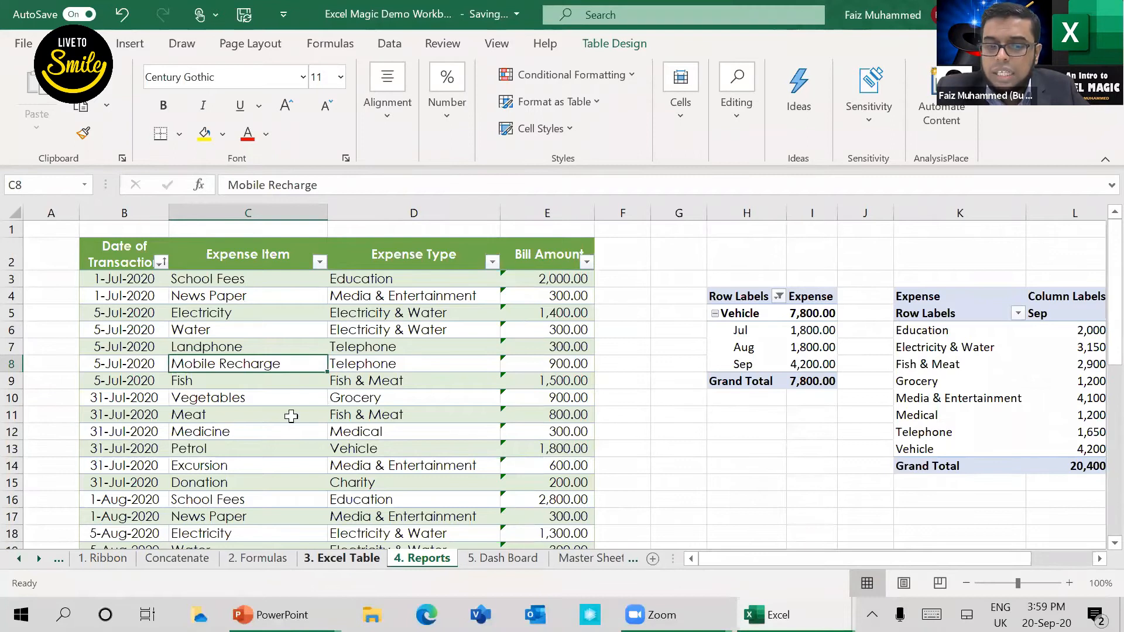
key("ctrl+Page_Up")
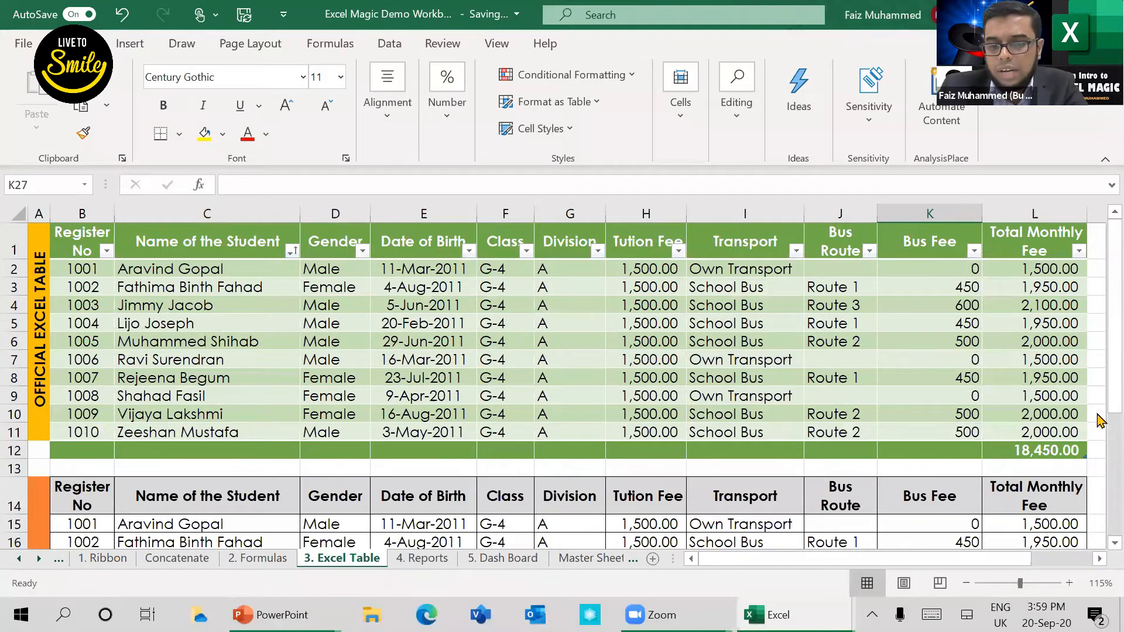
left_click_drag(875, 559, 949, 559)
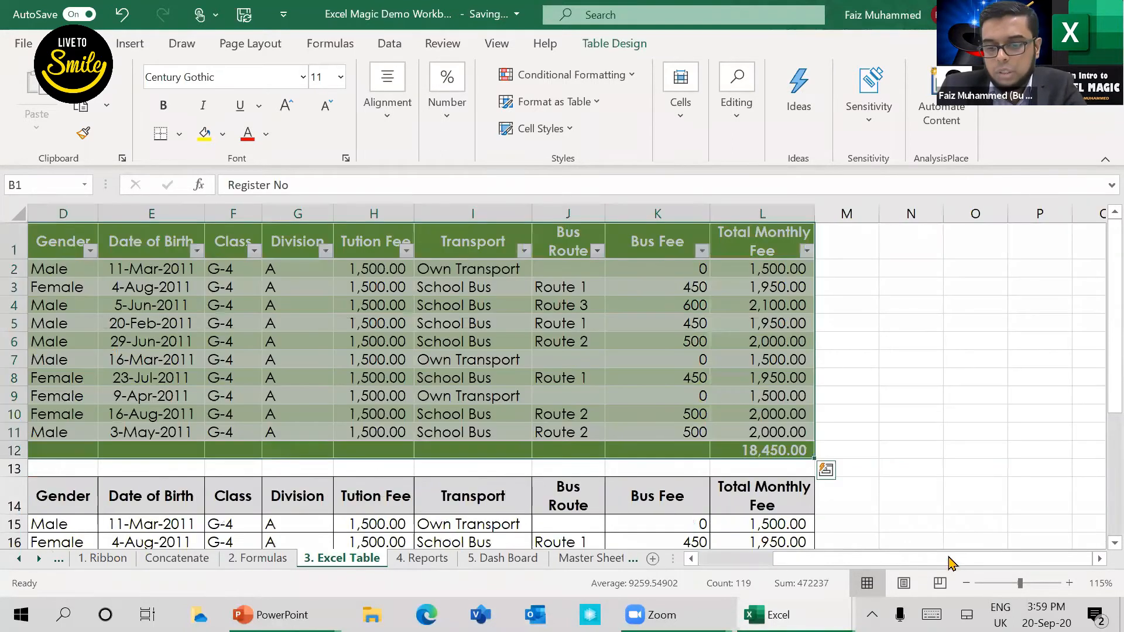
scroll(167, 280, "left", 3)
left_click(167, 283)
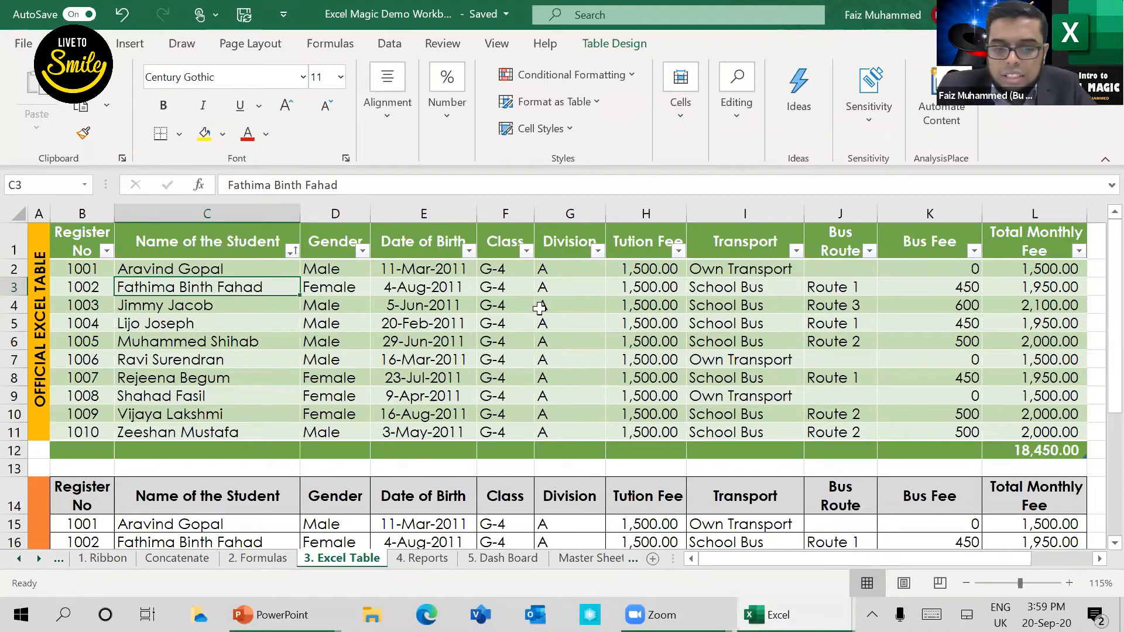
left_click(173, 268)
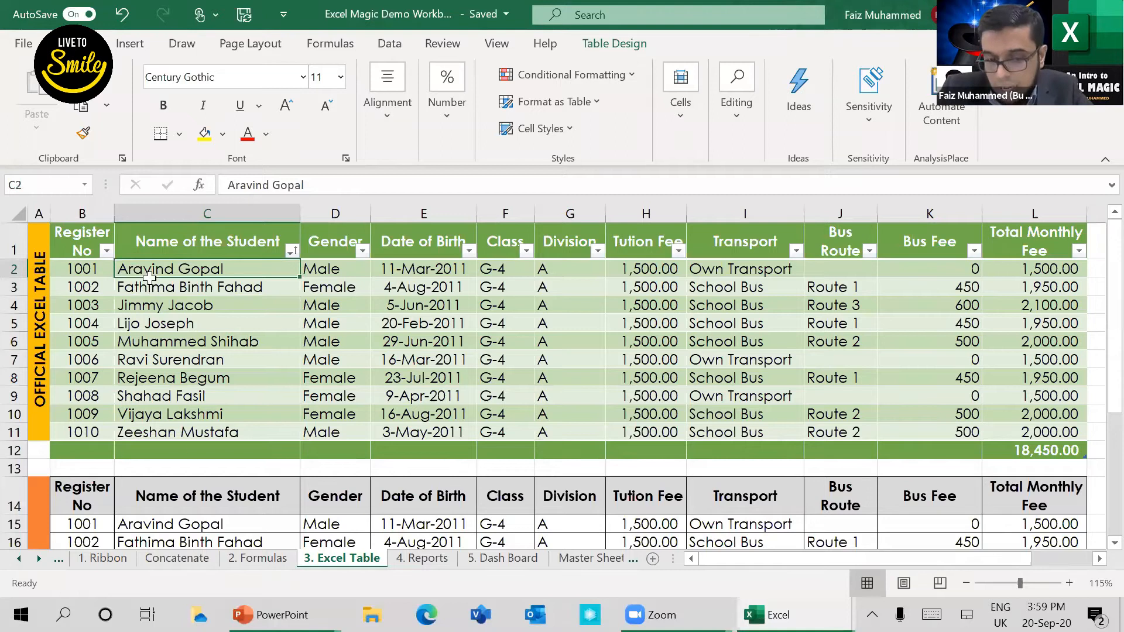
key("ctrl+Down")
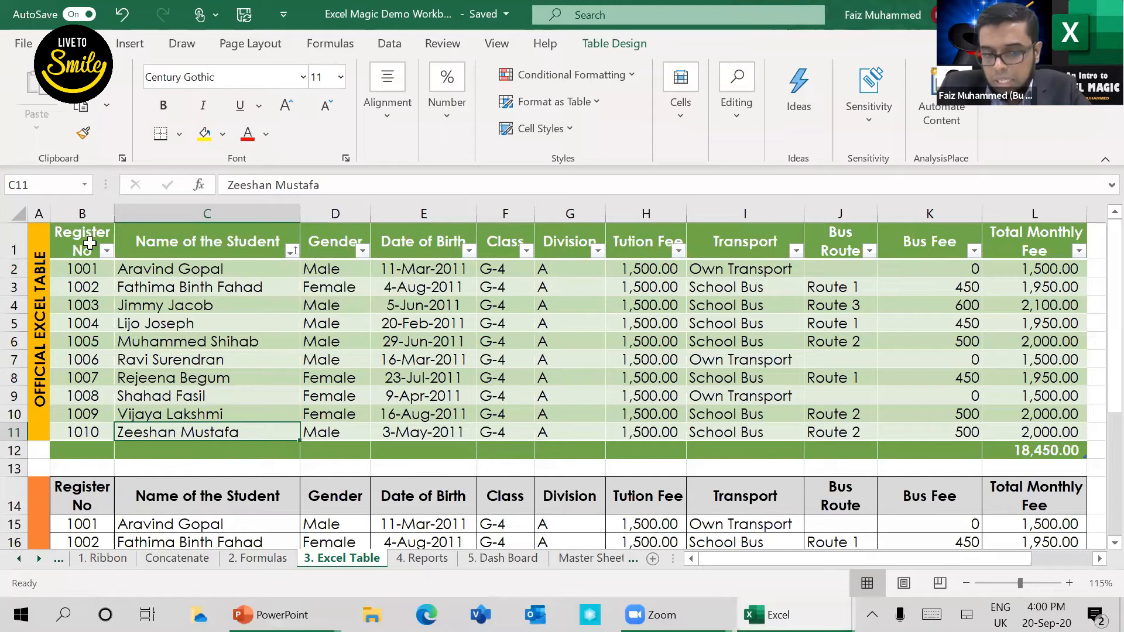
left_click_drag(89, 243, 1051, 451)
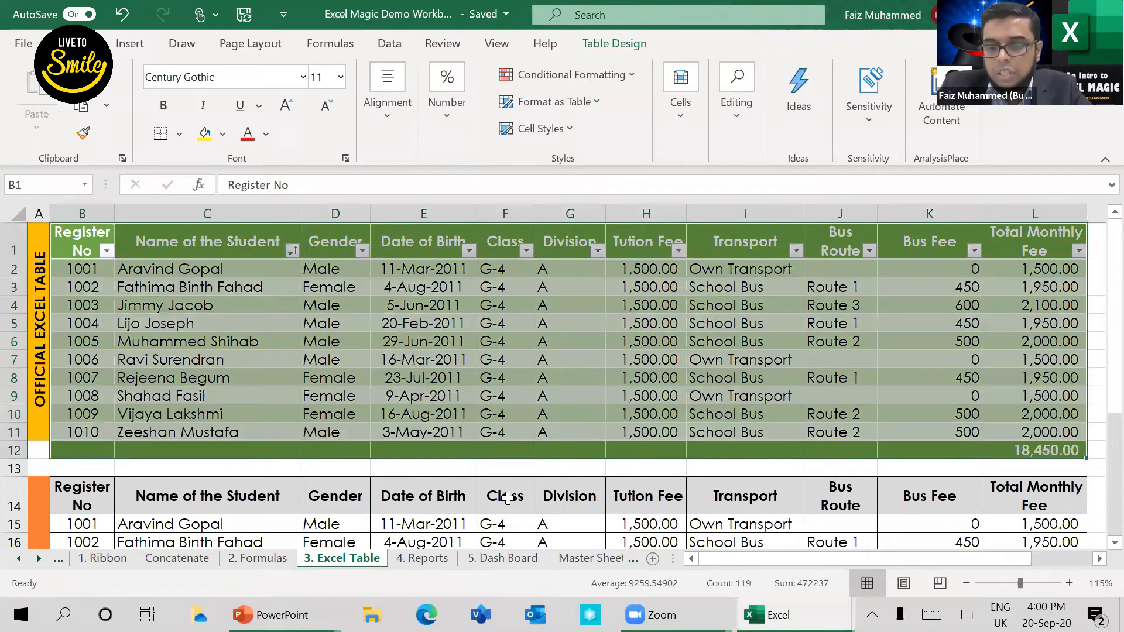
scroll(151, 297, "down", 3)
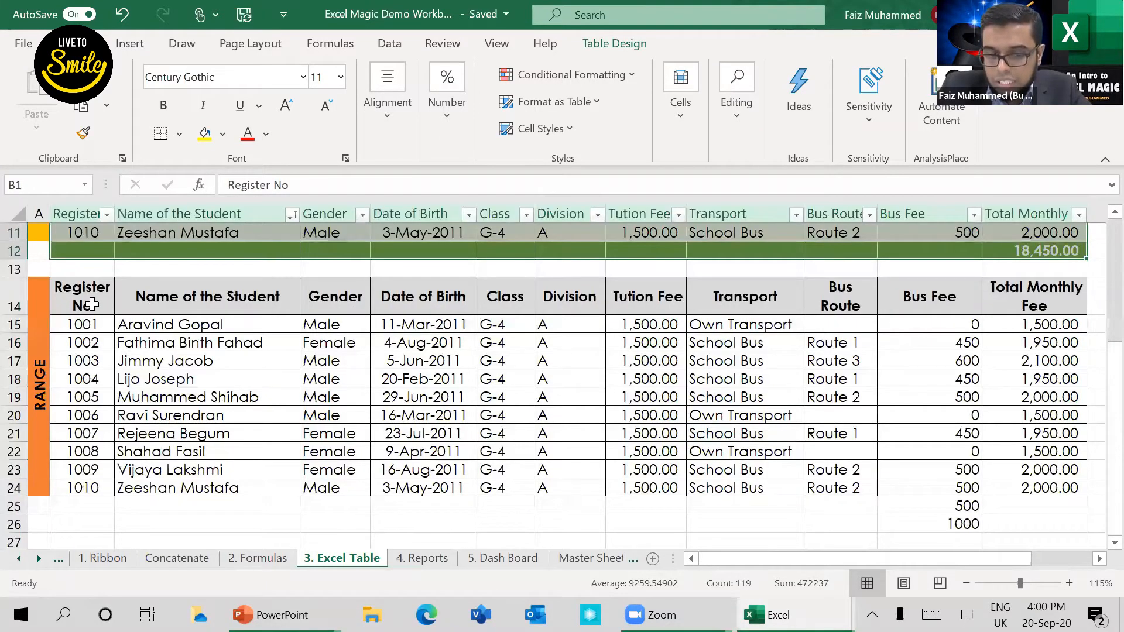
Step: Clear the two stray values in cells K25:K26 below the Bus Fee column of the plain range
left_click(94, 297)
key("ctrl+a")
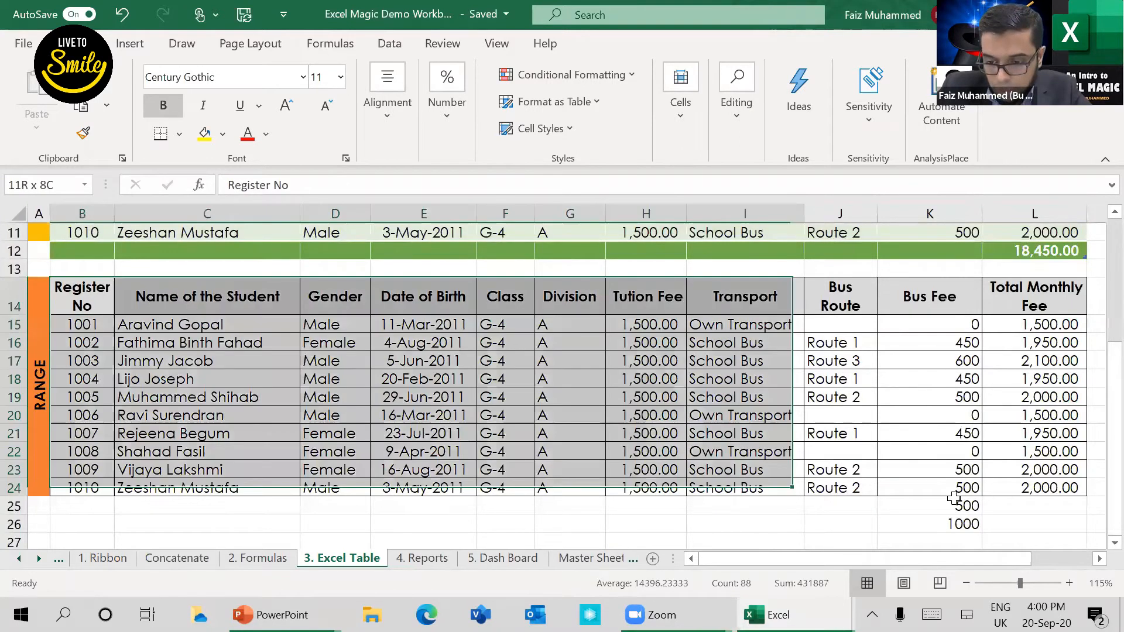
left_click_drag(967, 504, 972, 523)
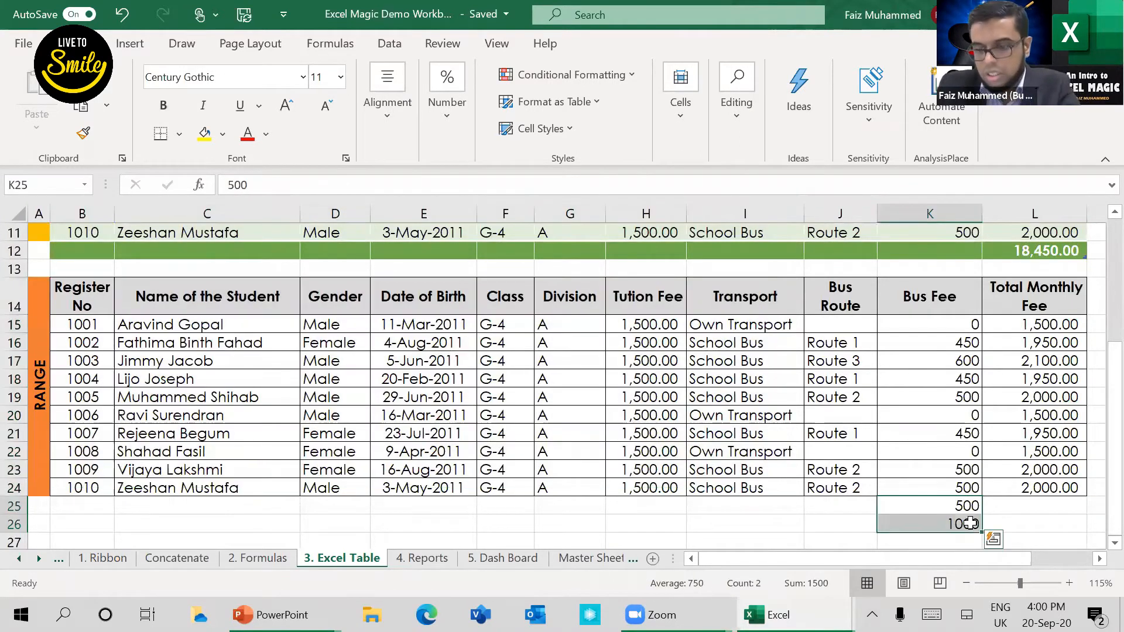
key("Delete")
Step: Select the whole plain student range B14:L24, including its header row
left_click_drag(67, 287, 1033, 487)
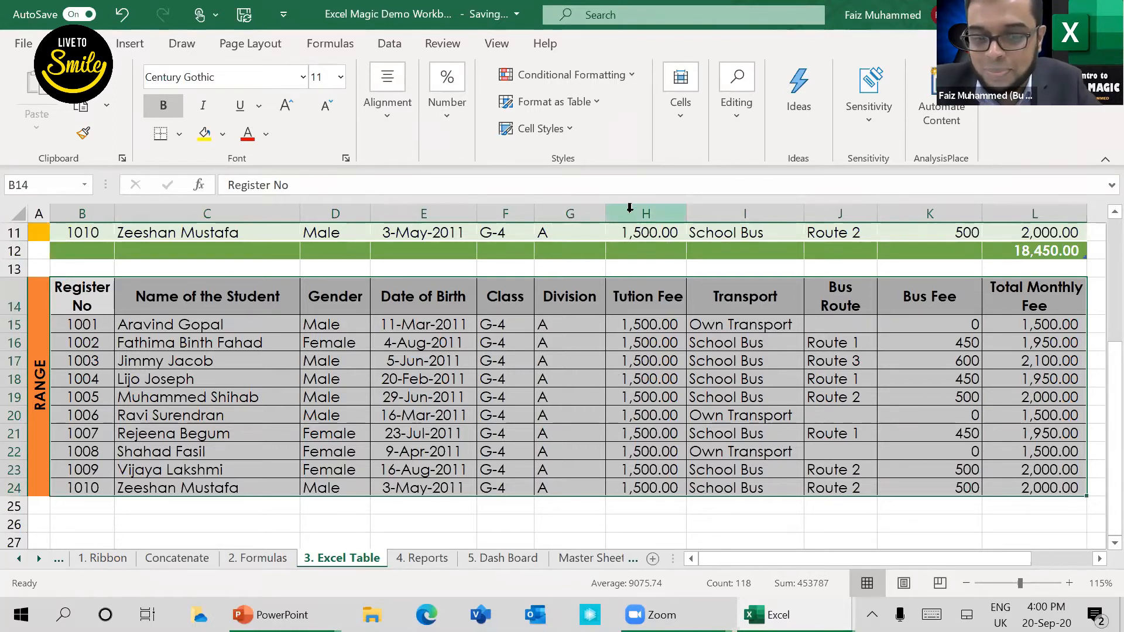
left_click(690, 145)
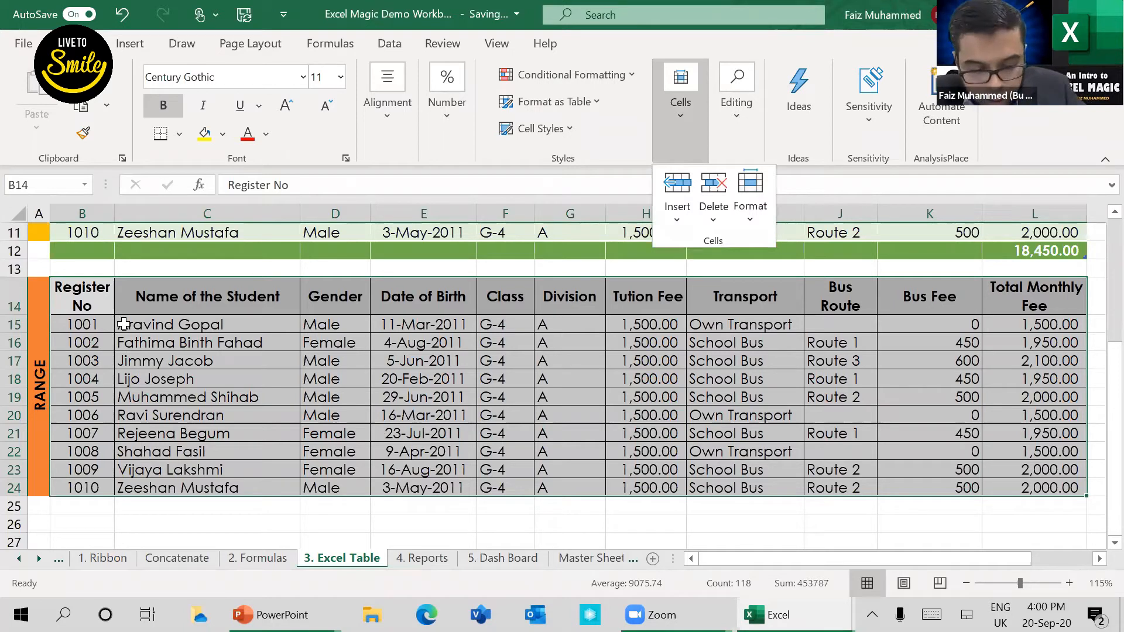
key("Escape")
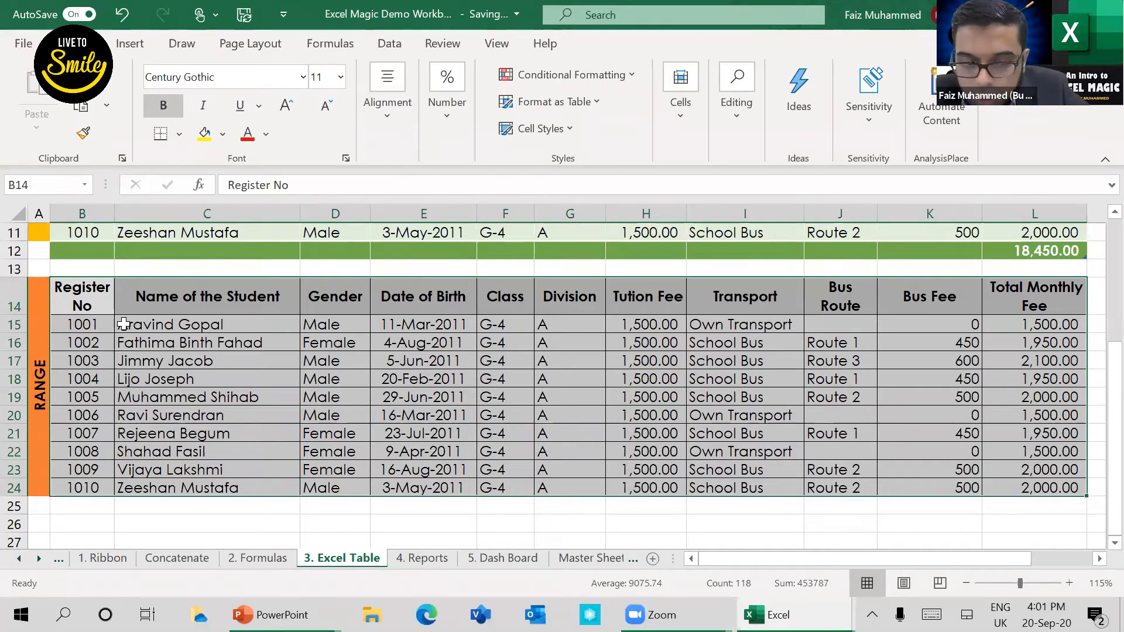
Step: Add filter controls to the plain range's header row and sort it by Name of the Student from A to Z
key("ctrl+shift+l")
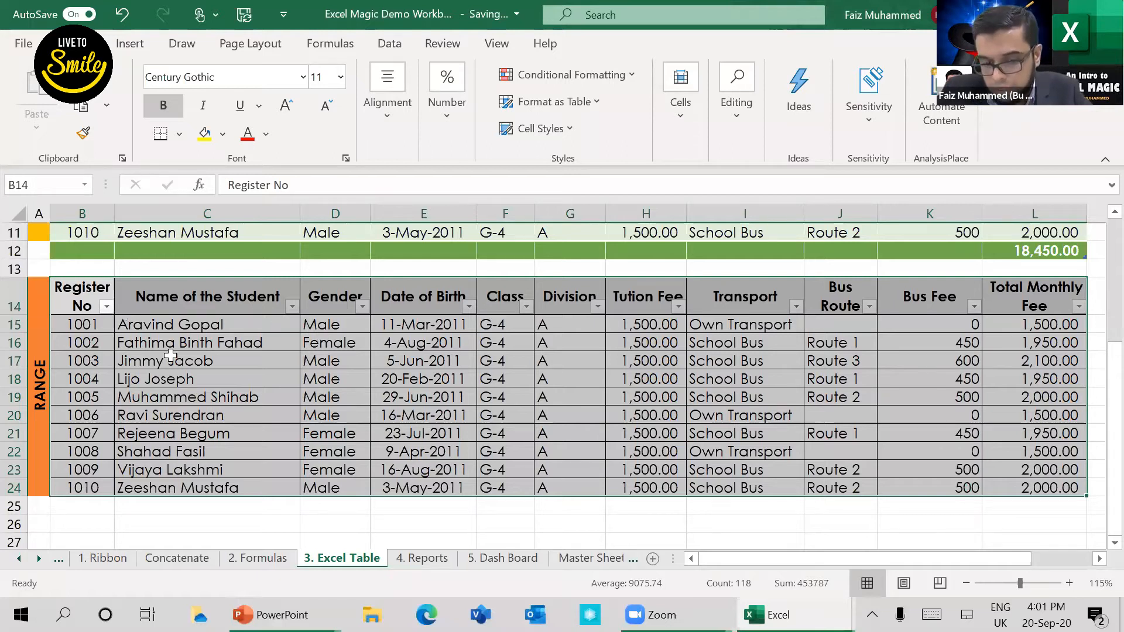
left_click(143, 302)
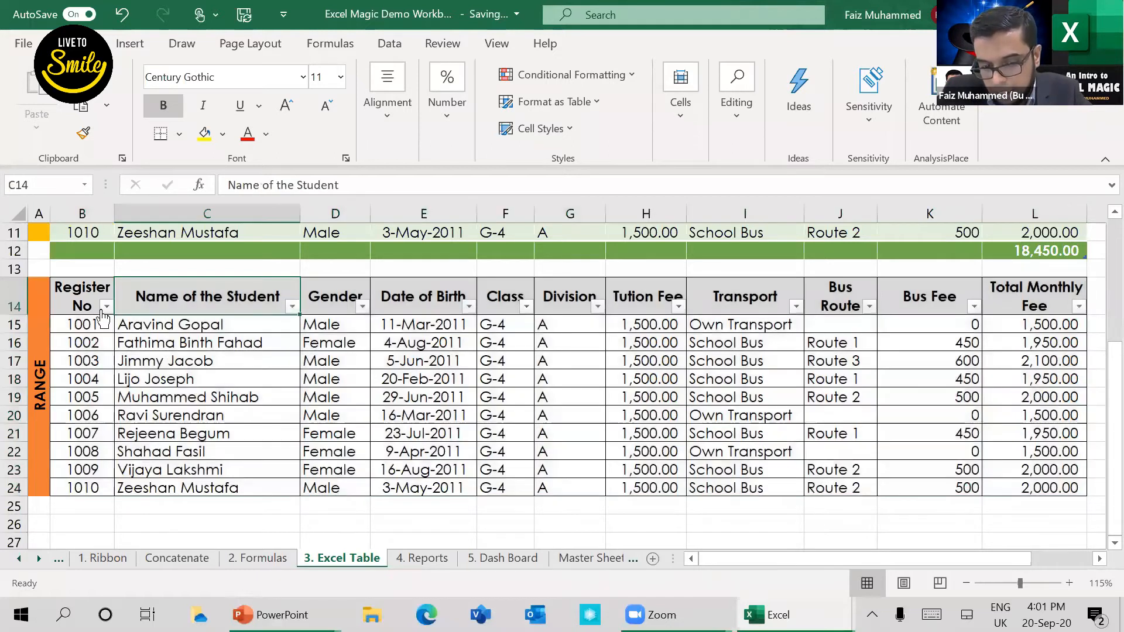
left_click(292, 308)
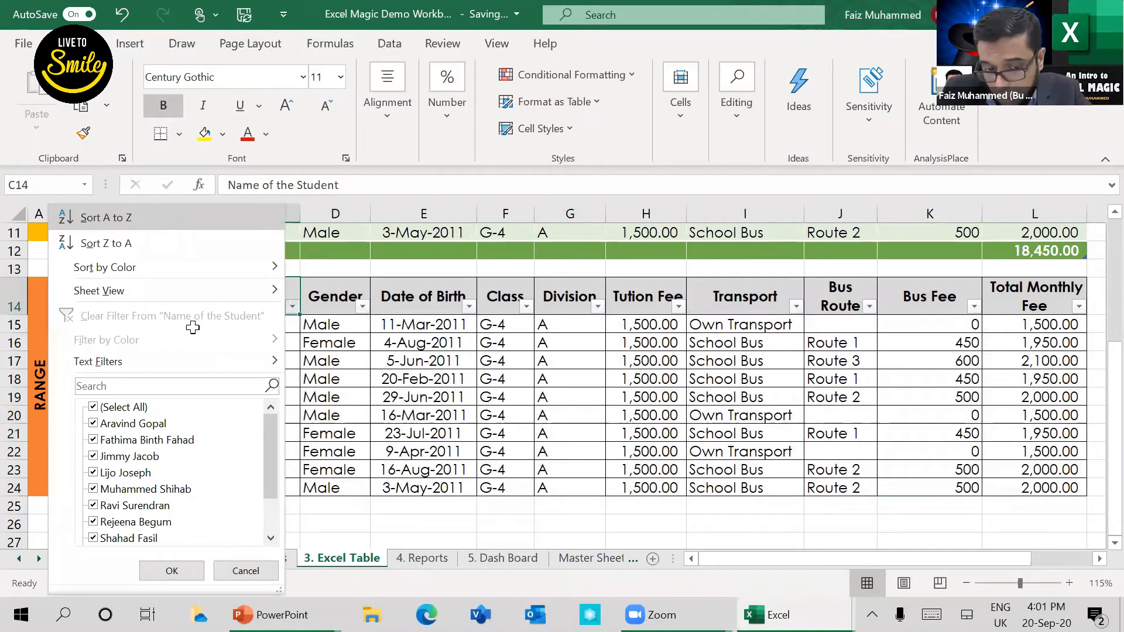
key("s")
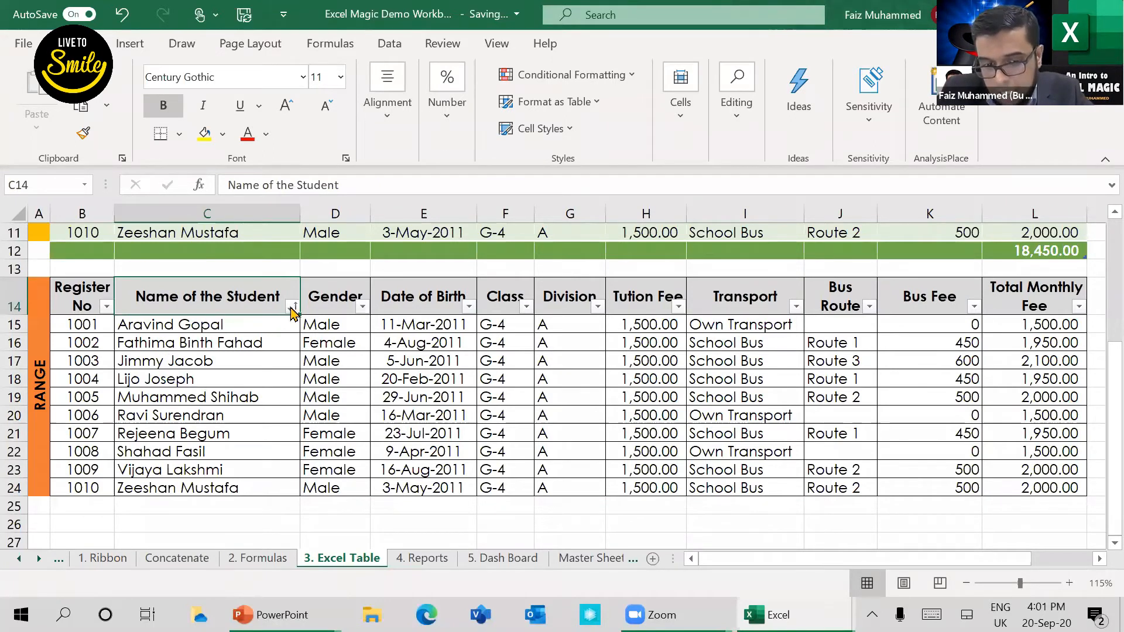
Step: Sort the plain range by Name of the Student from Z to A and check the reordered names
key("alt+Down")
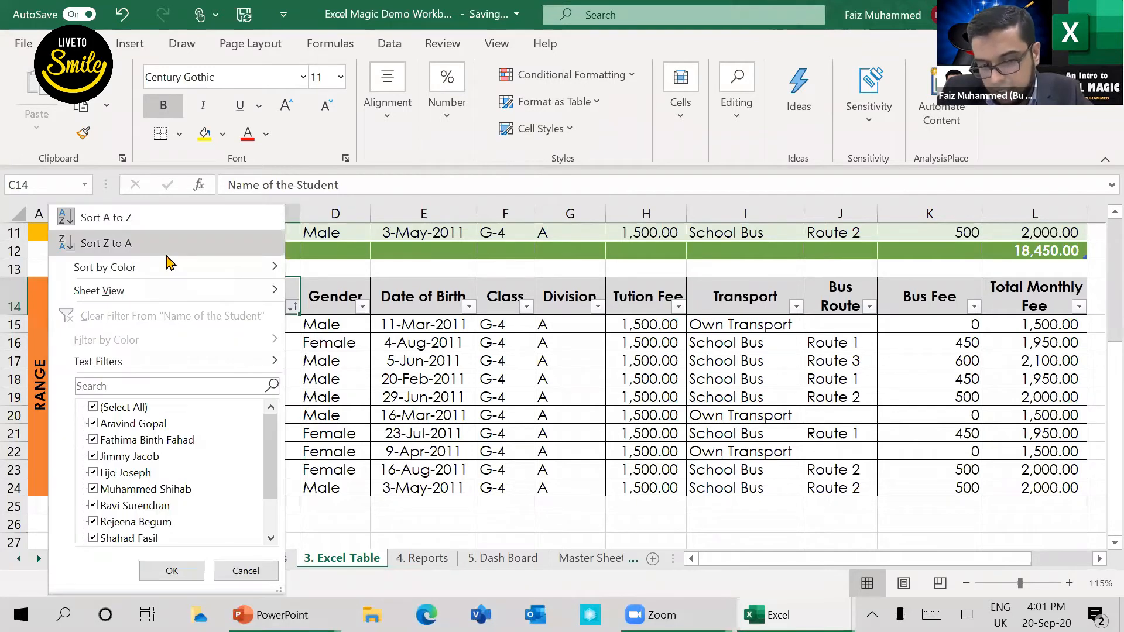
key("o")
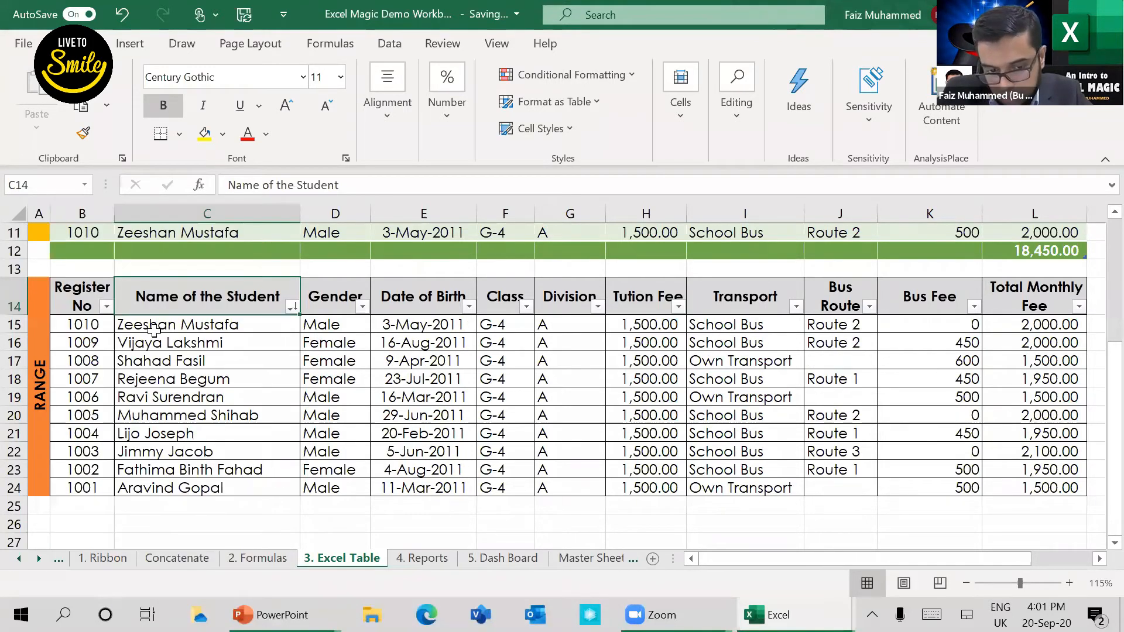
left_click_drag(155, 326, 197, 490)
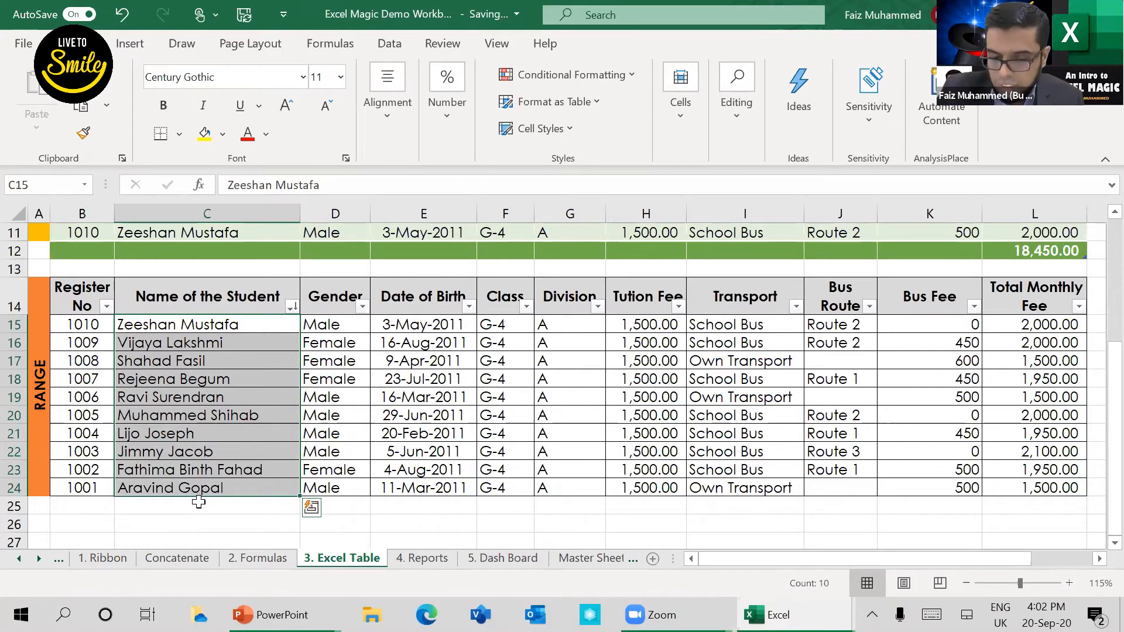
left_click(205, 346)
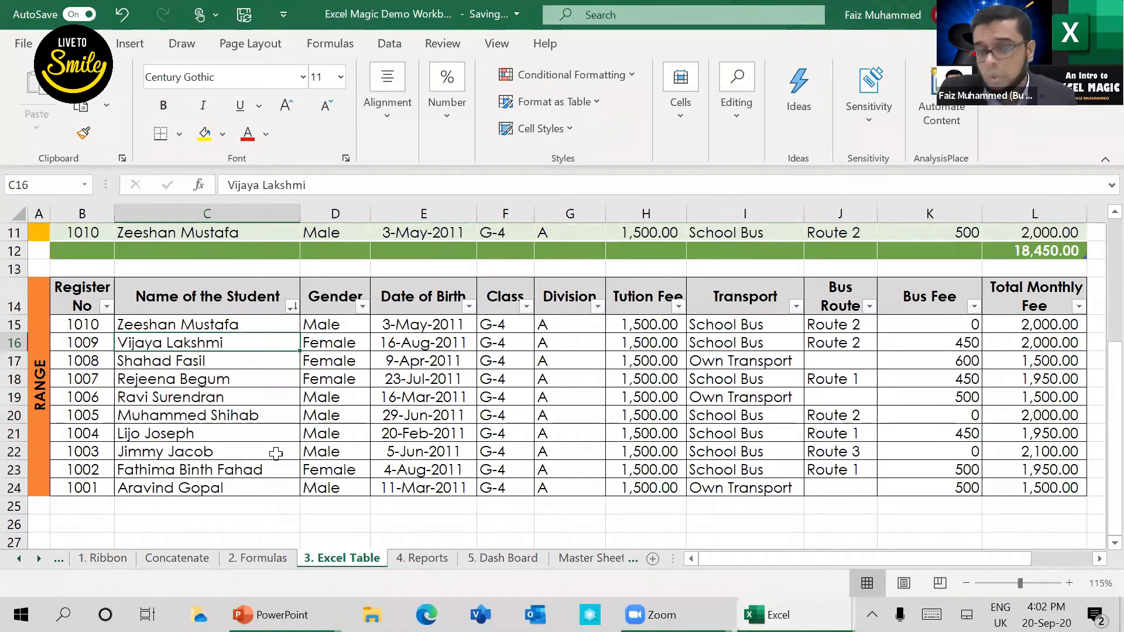
left_click(256, 403)
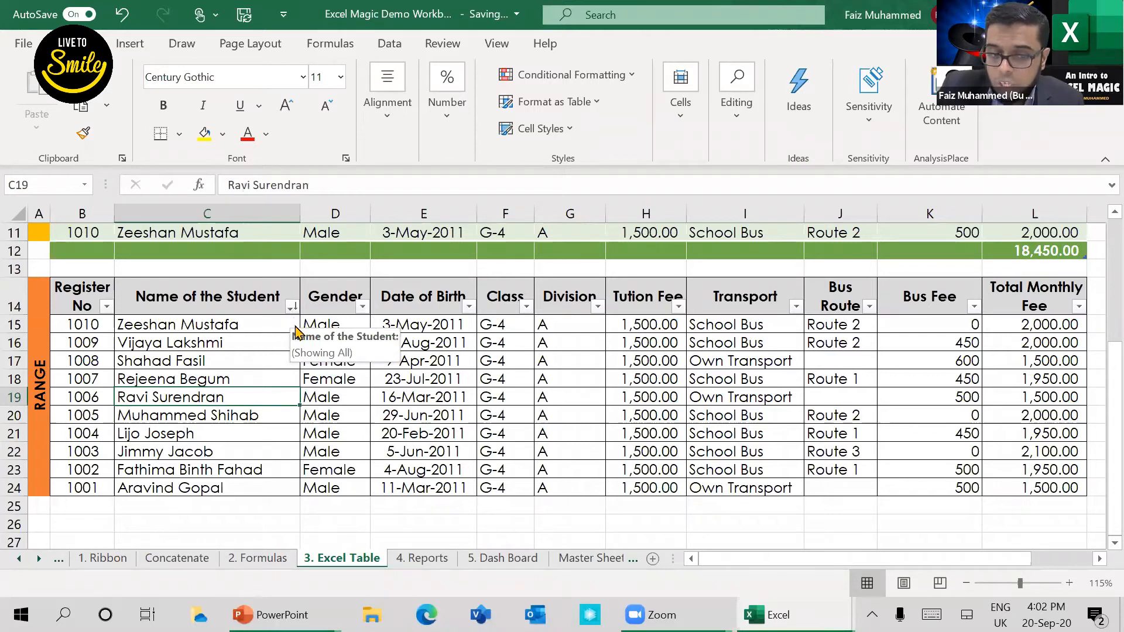
Step: Filter the plain range's Name of the Student column to show only the student in row 15
left_click(292, 307)
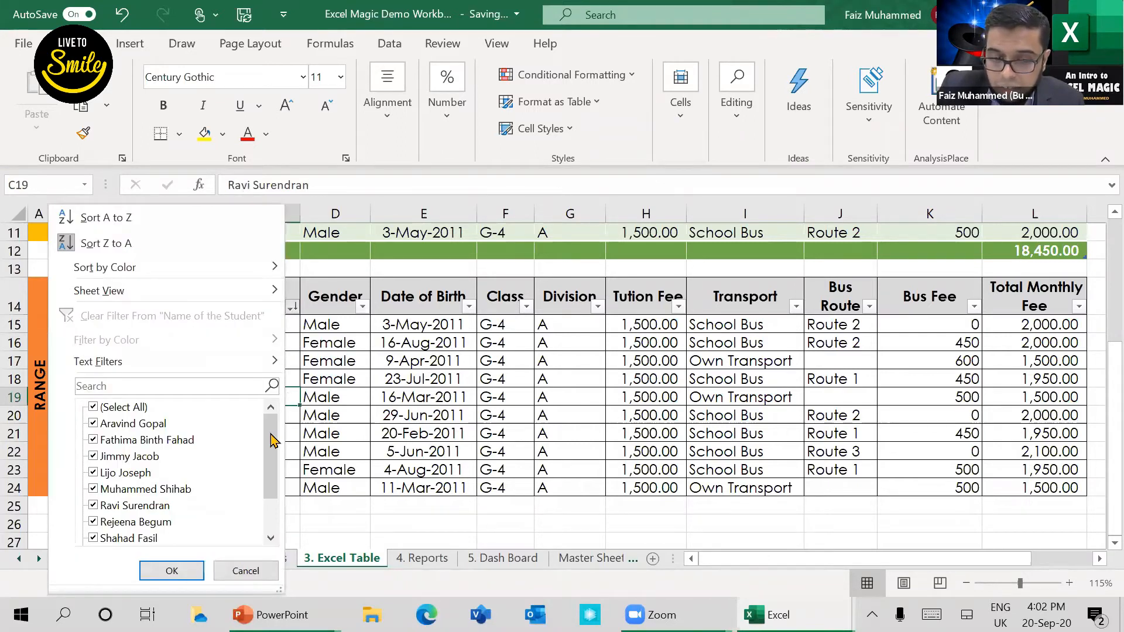
scroll(273, 469, "down", 1)
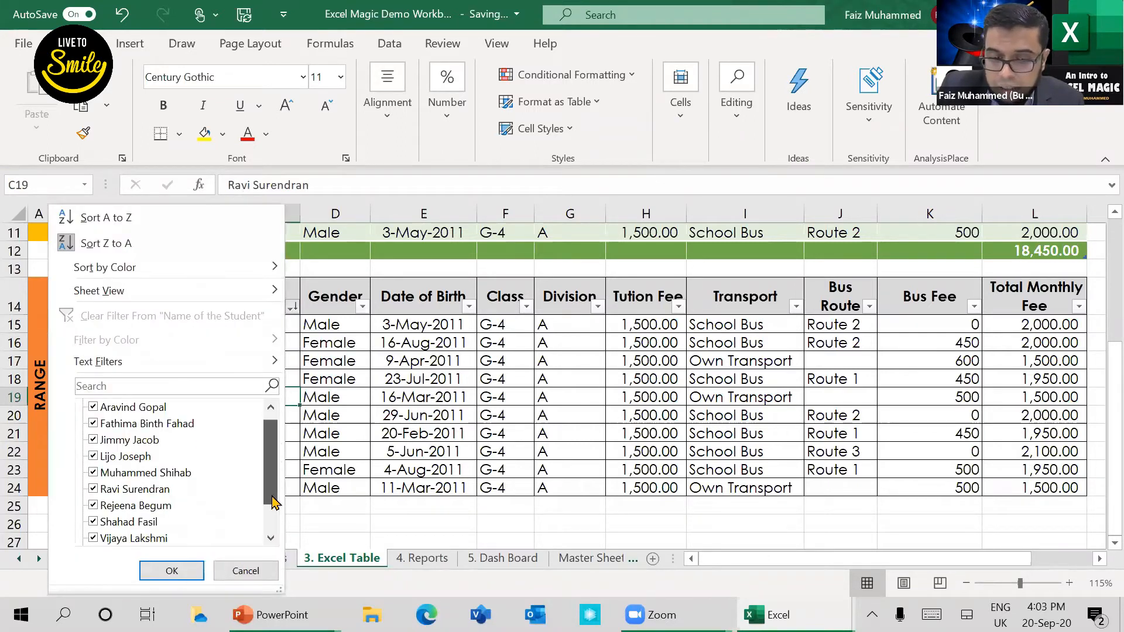
scroll(273, 503, "down", 2)
scroll(92, 416, "up", 3)
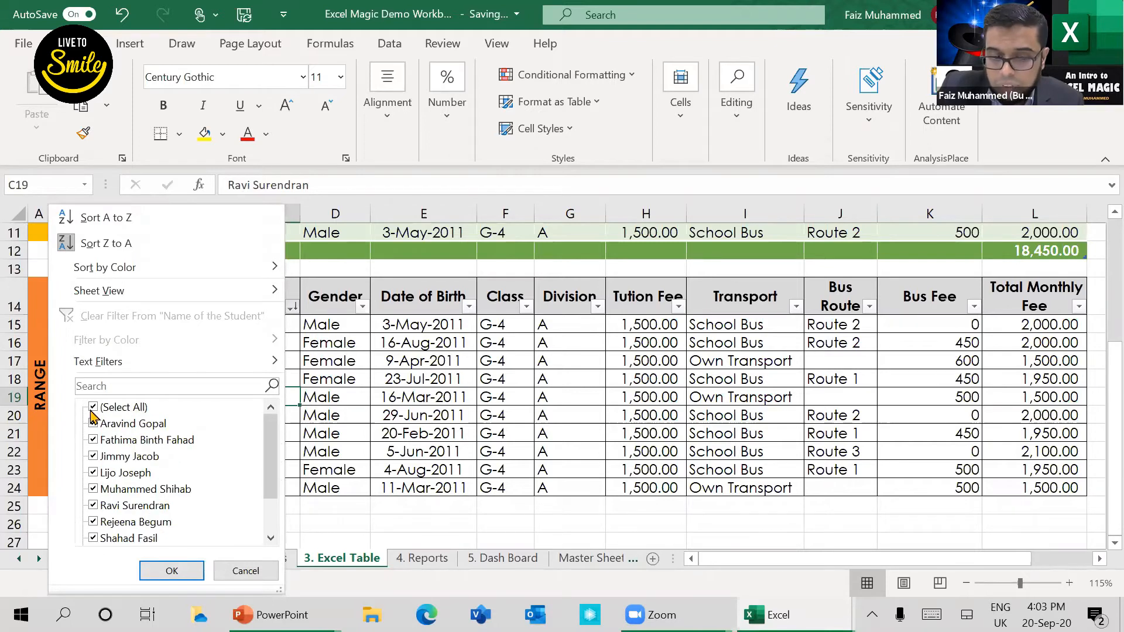
left_click(93, 409)
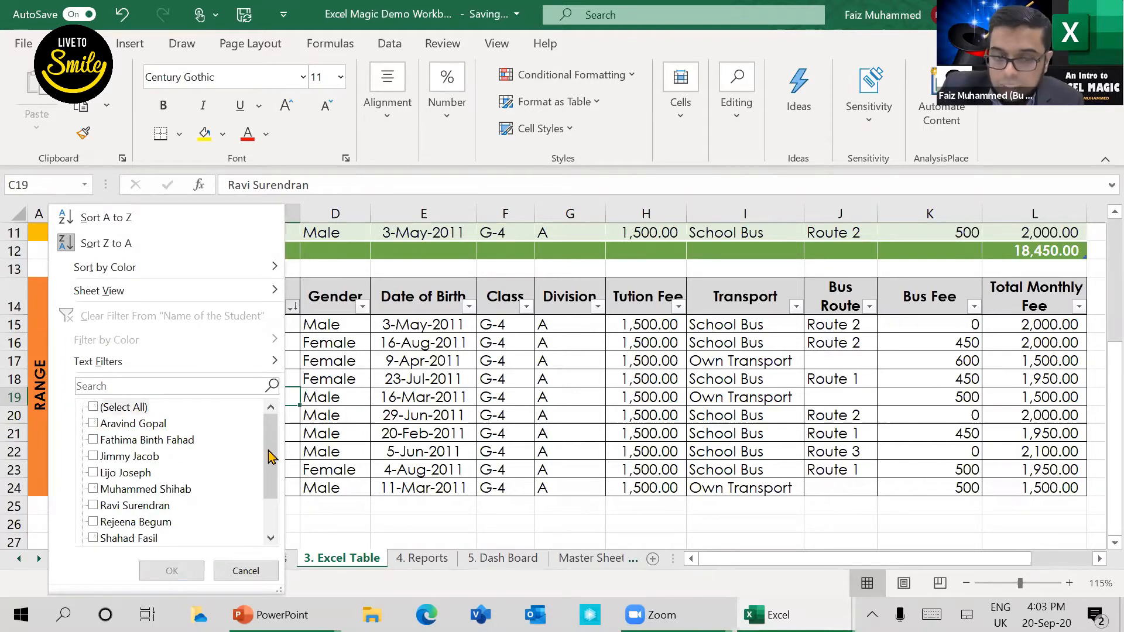
scroll(271, 514, "down", 3)
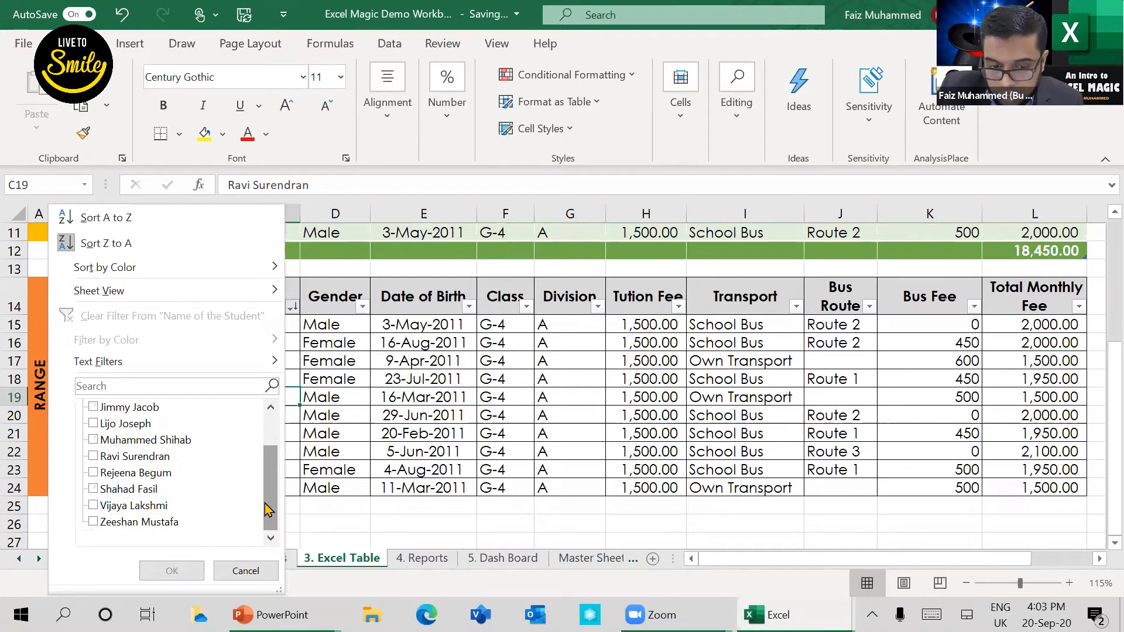
scroll(74, 410, "up", 3)
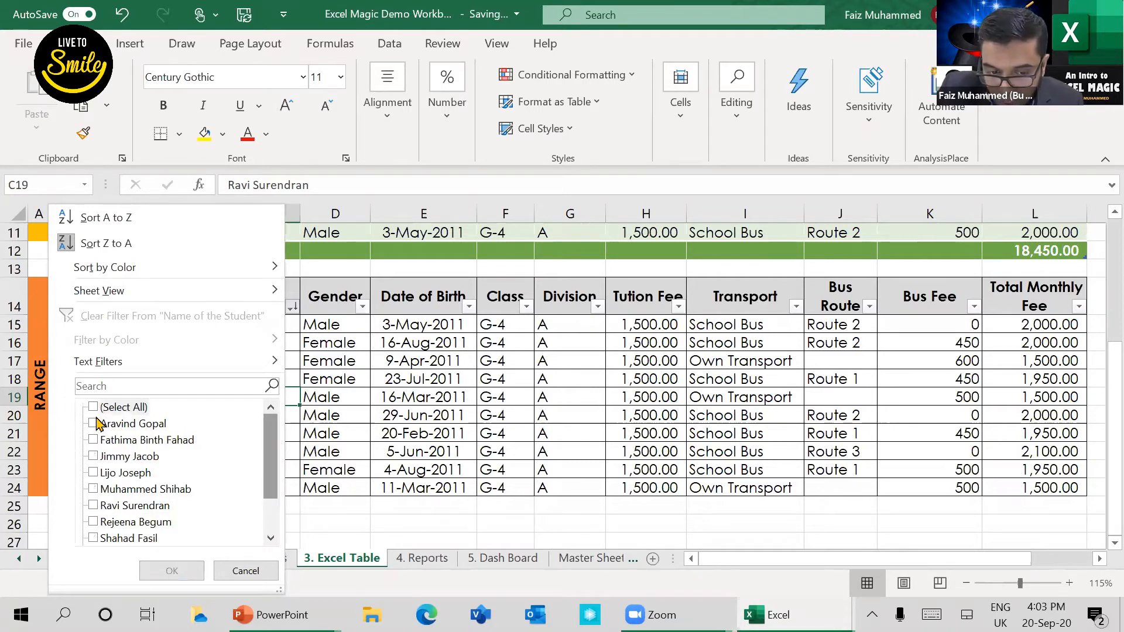
left_click(93, 408)
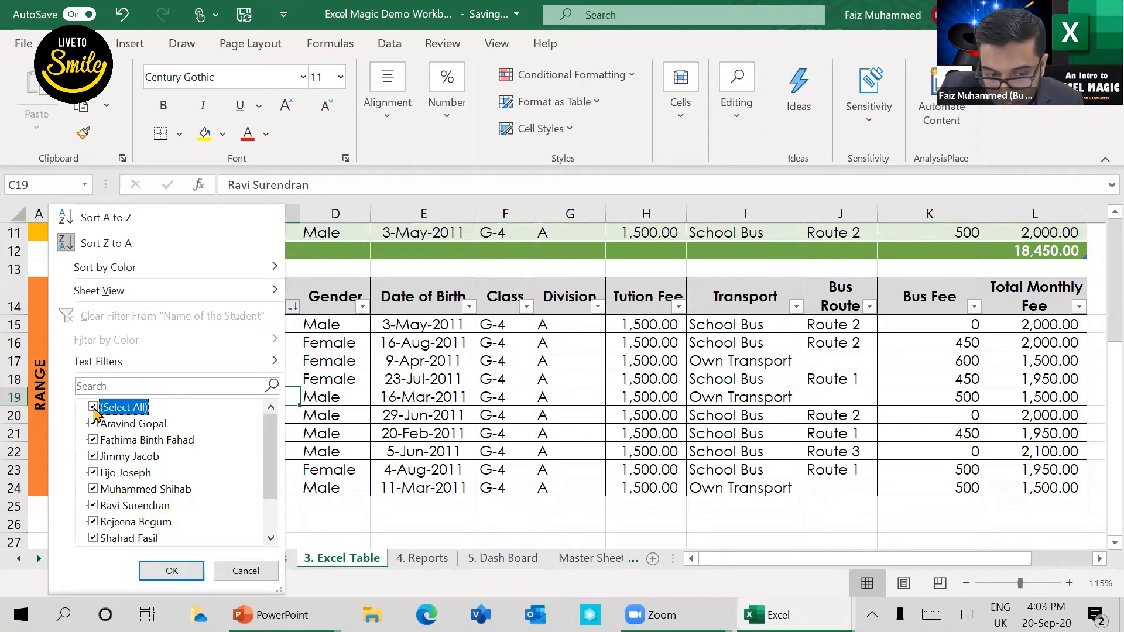
key("space")
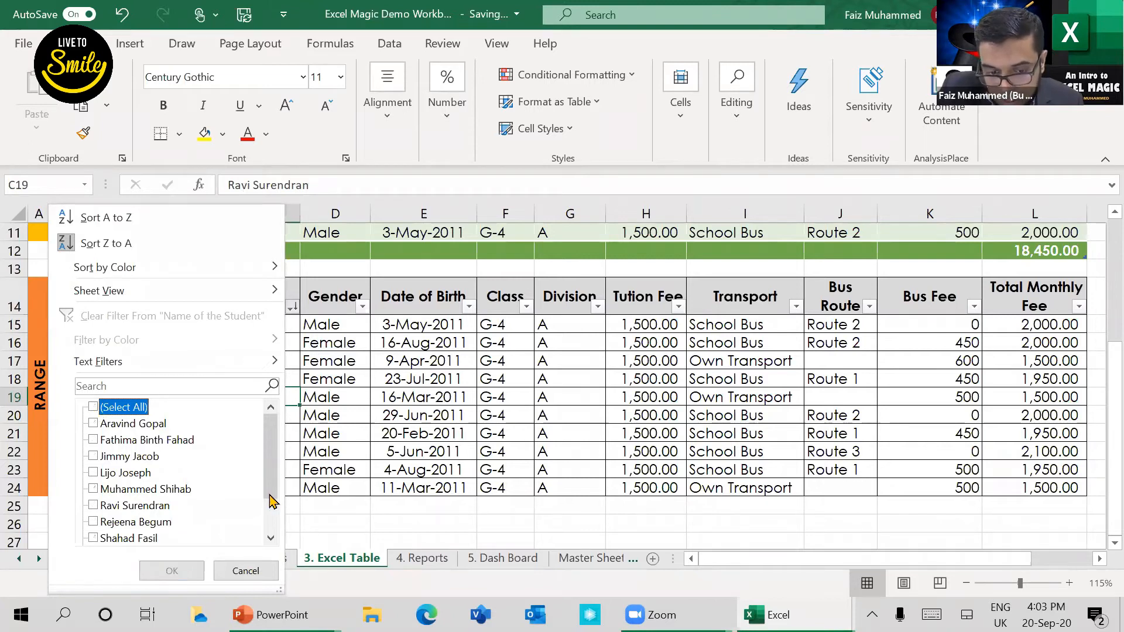
scroll(271, 501, "down", 1)
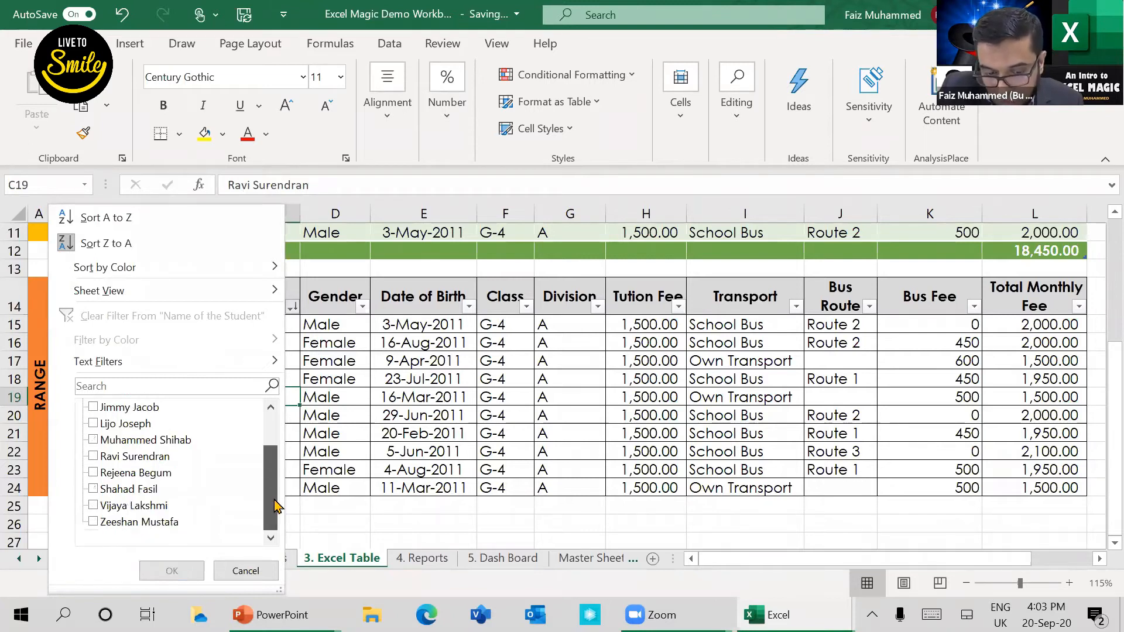
left_click(94, 522)
left_click(162, 579)
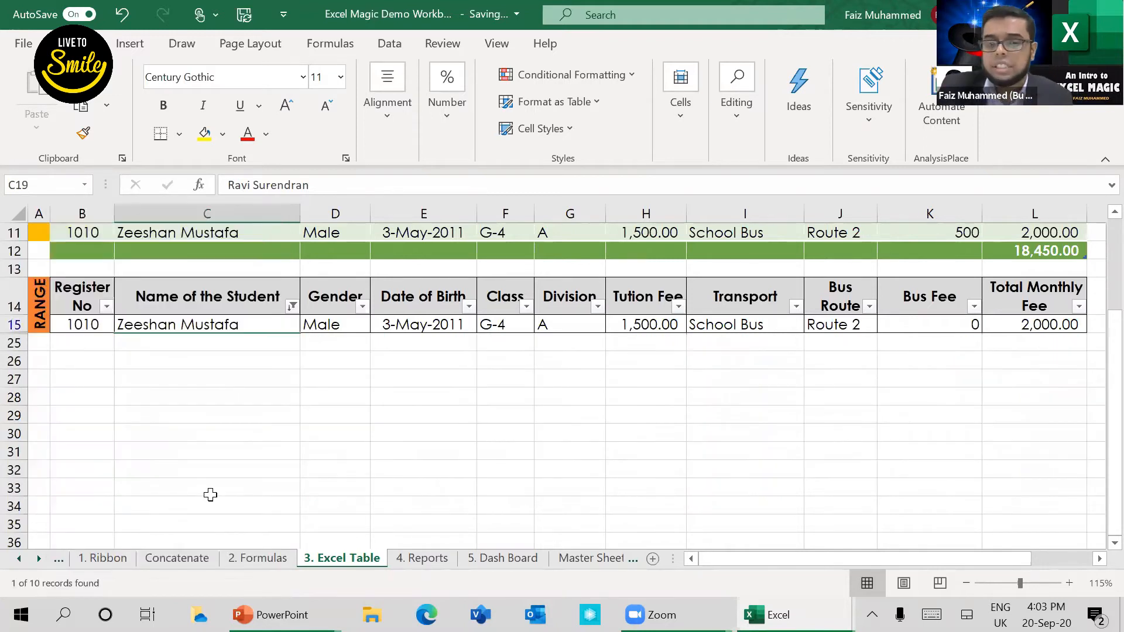
Step: Extend the name filter on the plain range to also include the students in rows 18 and 22
left_click(292, 307)
left_click(292, 309)
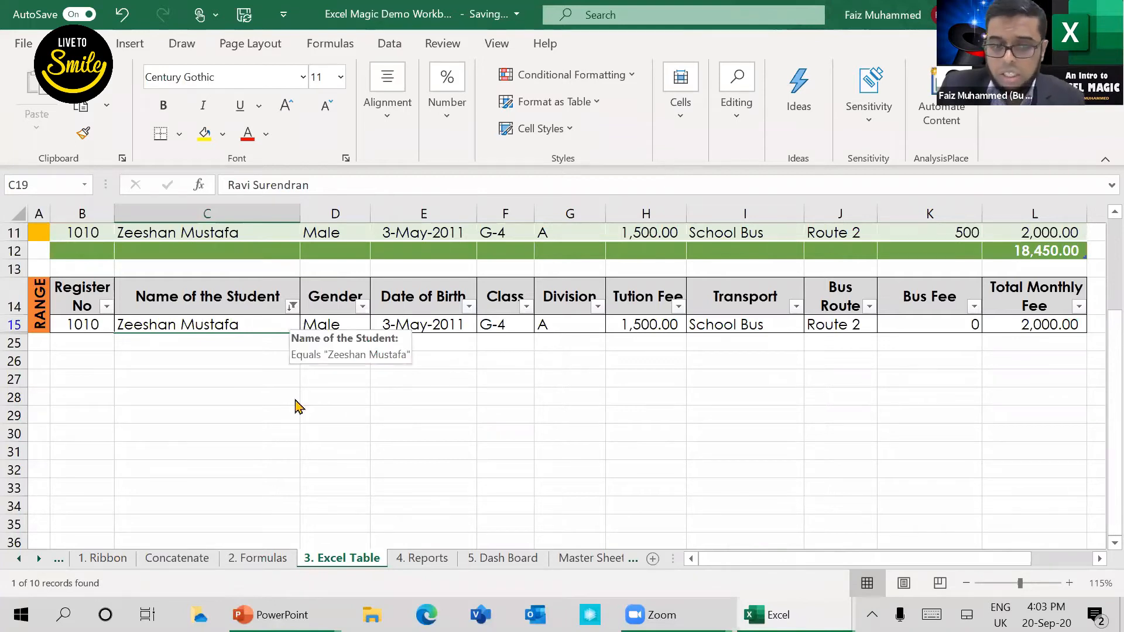
left_click(93, 456)
left_click(93, 522)
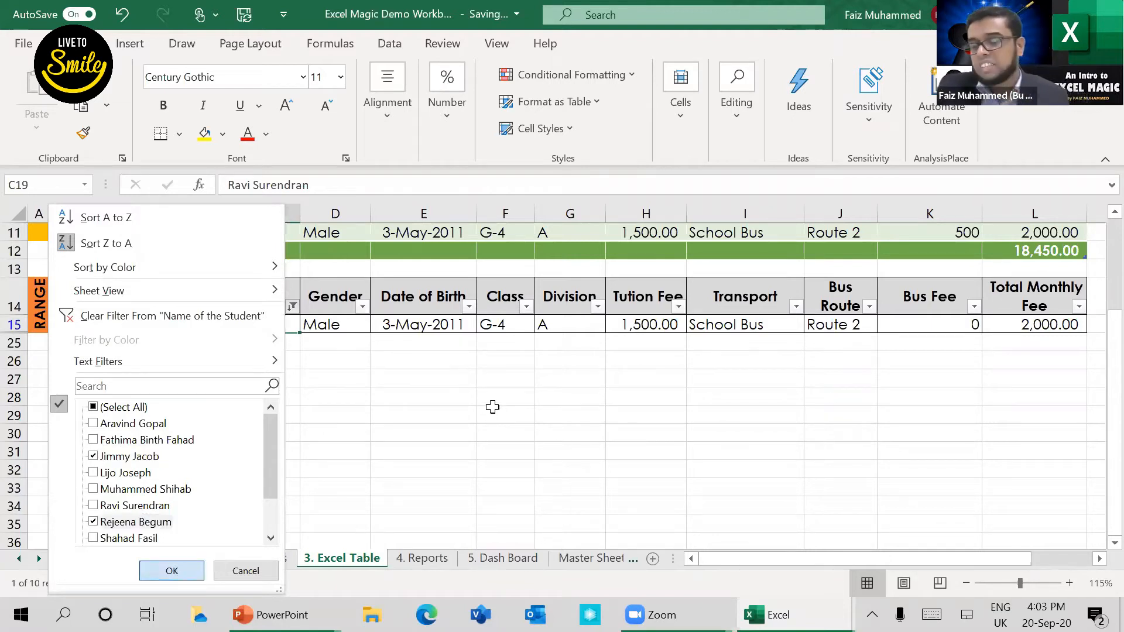
key("Return")
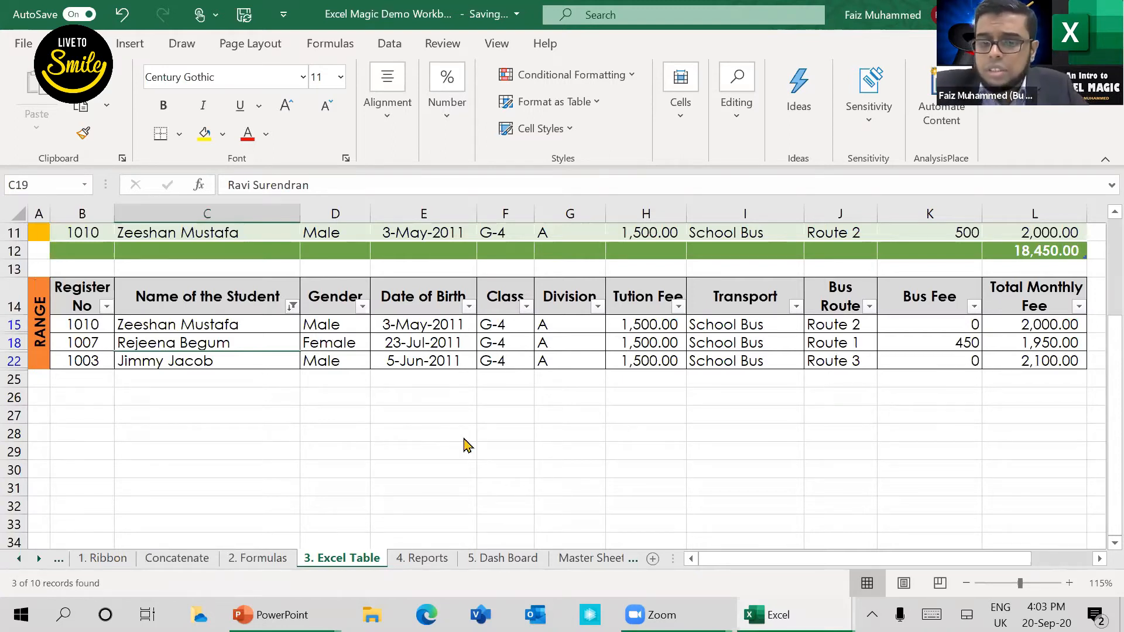
Step: Switch to the PowerPoint slide listing Conditional Formatting and return to the official table in the Excel workbook
key("alt+Tab")
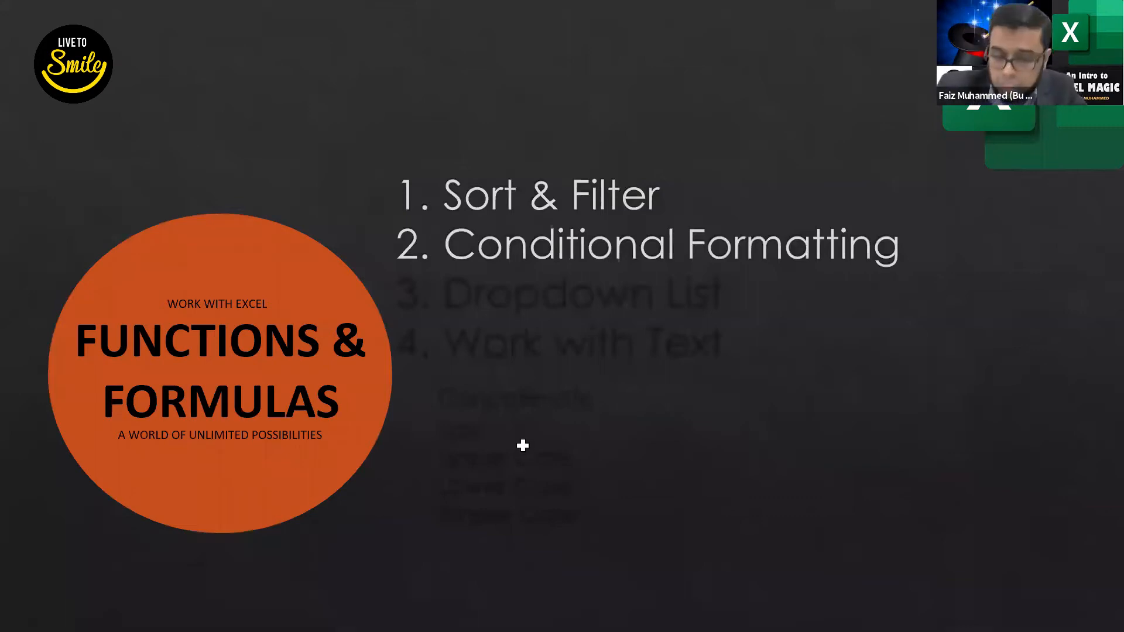
key("alt+Tab")
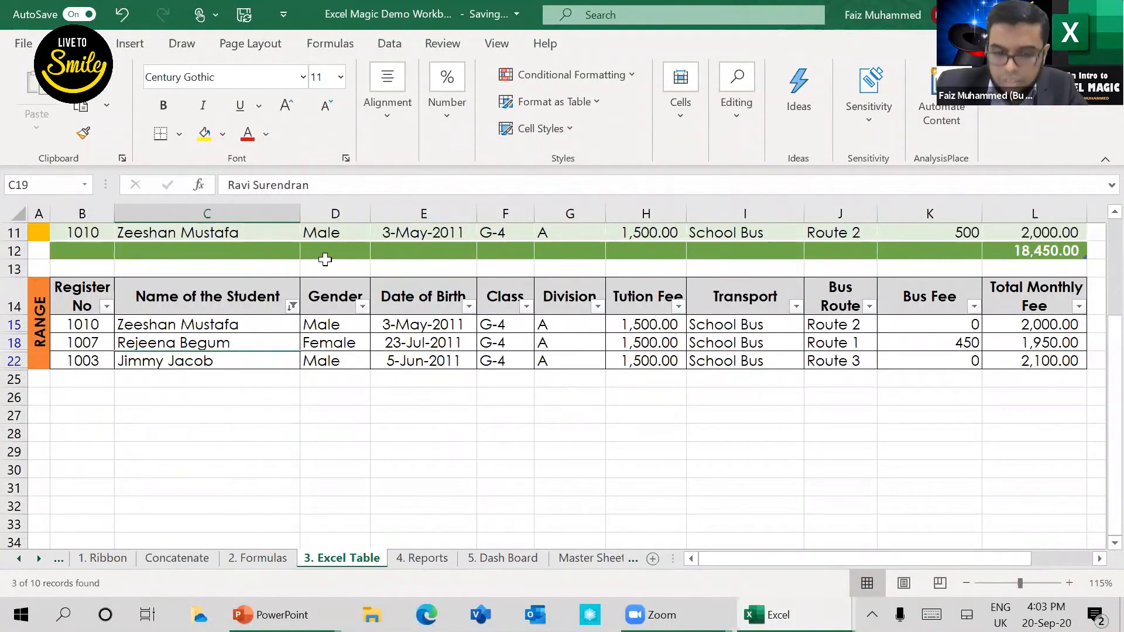
scroll(310, 271, "up", 4)
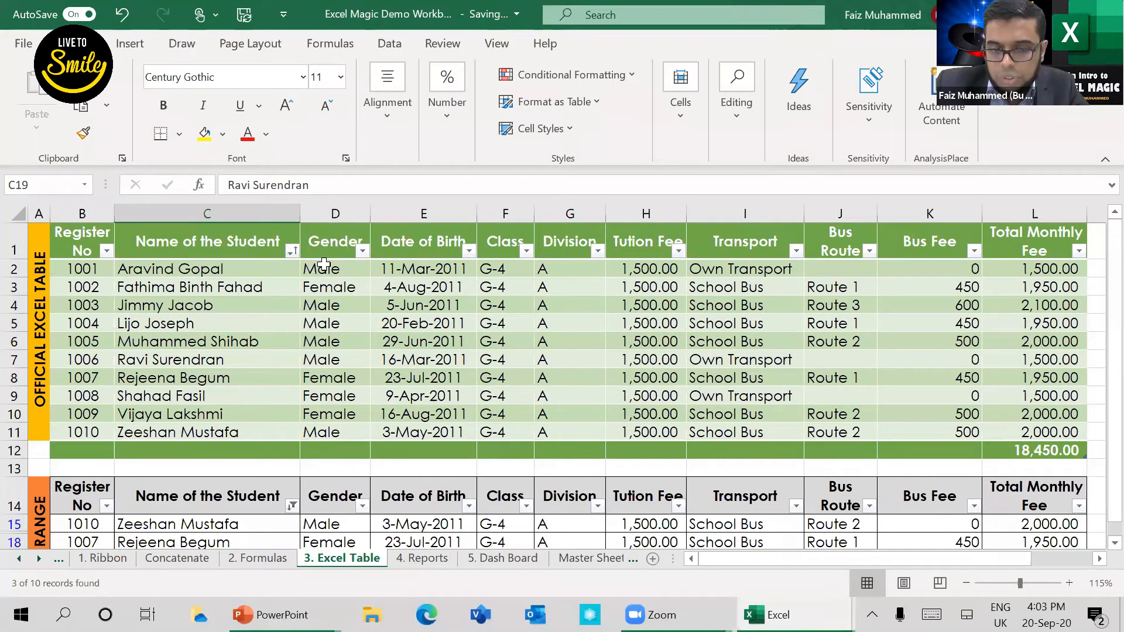
Step: Examine the male and female entries in the Gender column of the official table, D2:D11
left_click(328, 269)
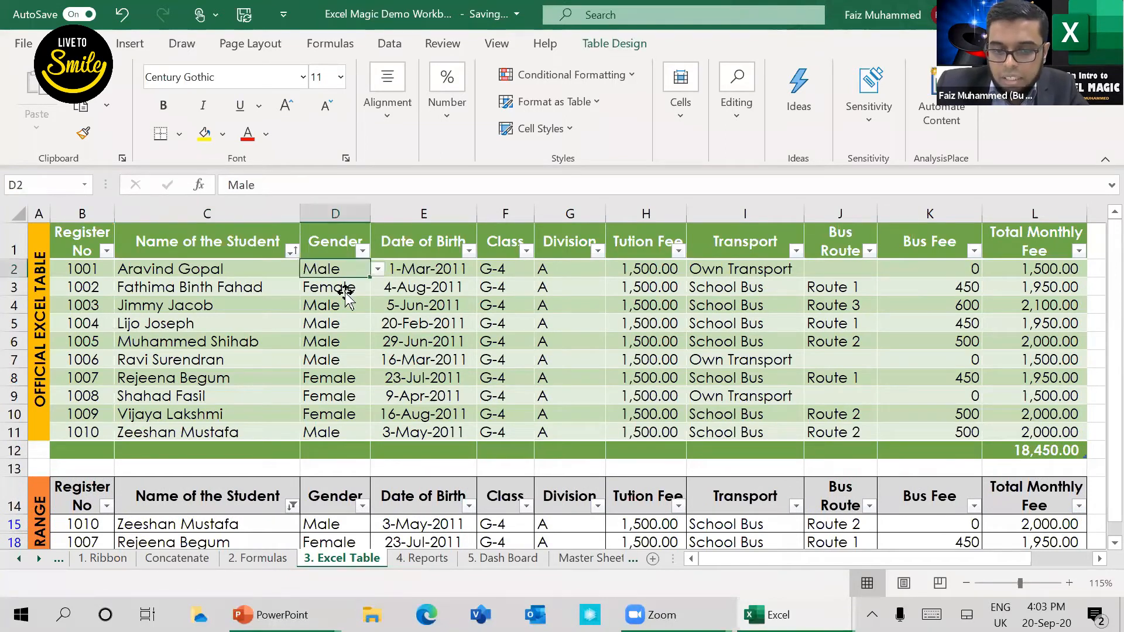
key("Down")
left_click(337, 326)
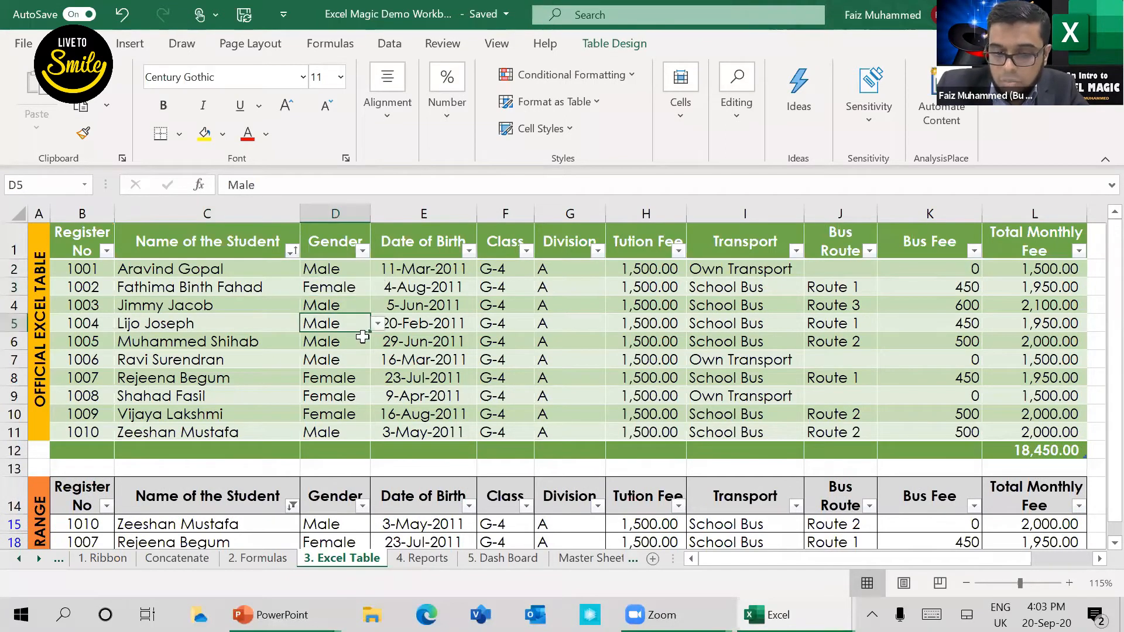
key("Down")
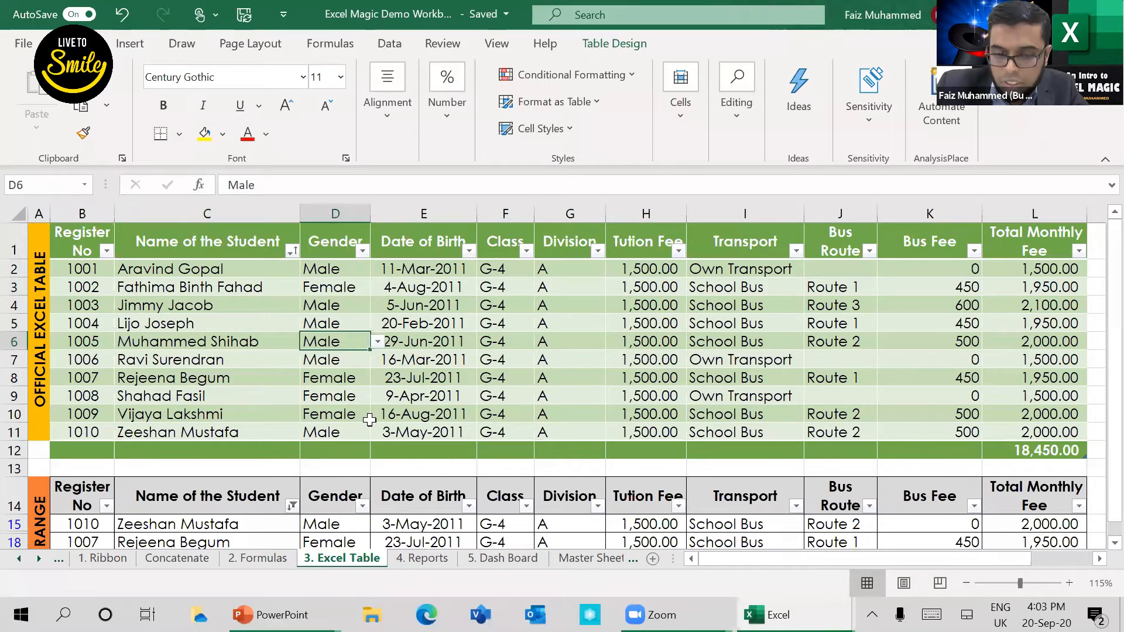
key("Down")
left_click_drag(330, 377, 377, 418)
left_click(347, 432)
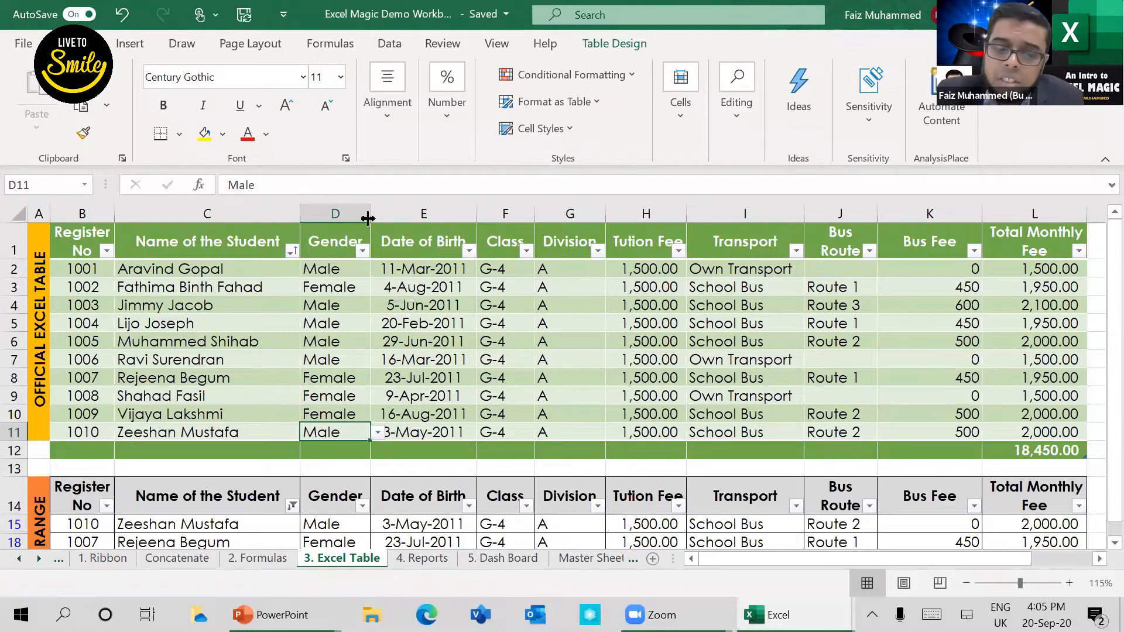
Step: Highlight Gender cells D2:D11 equal to Female with Light Red Fill with Dark Red Text using conditional formatting
left_click_drag(321, 267, 347, 431)
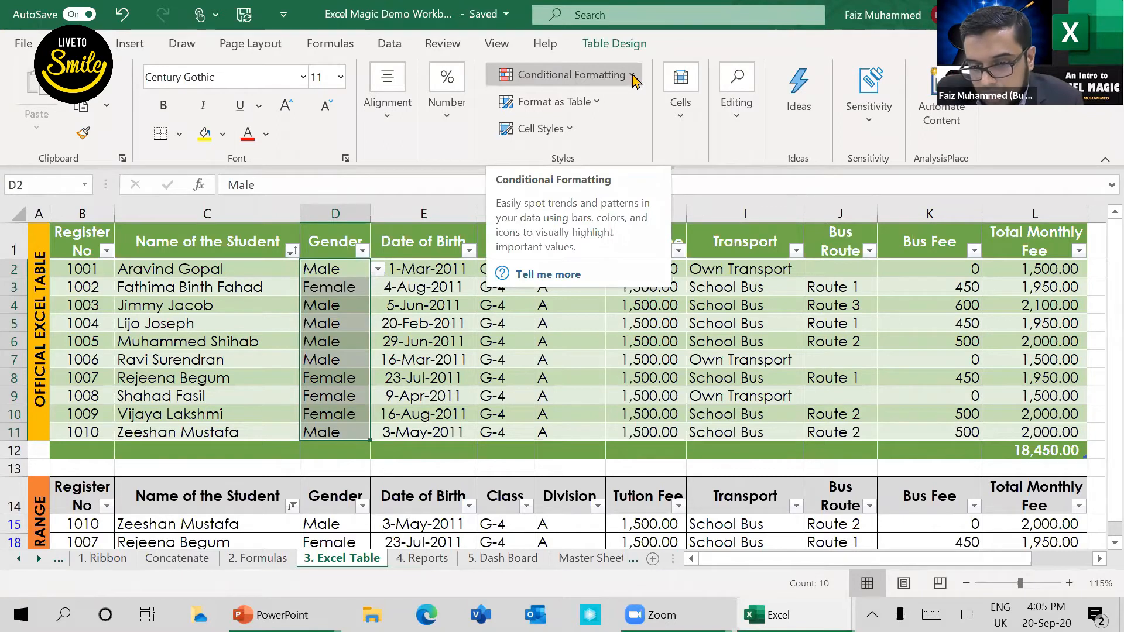
left_click(631, 75)
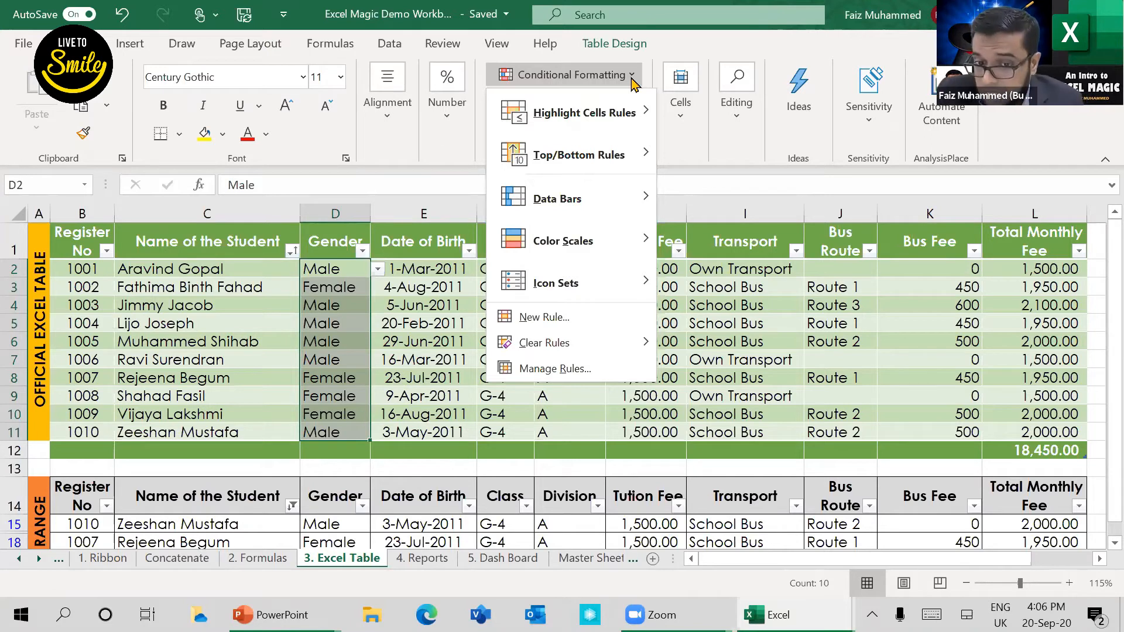
mouse_move(640, 120)
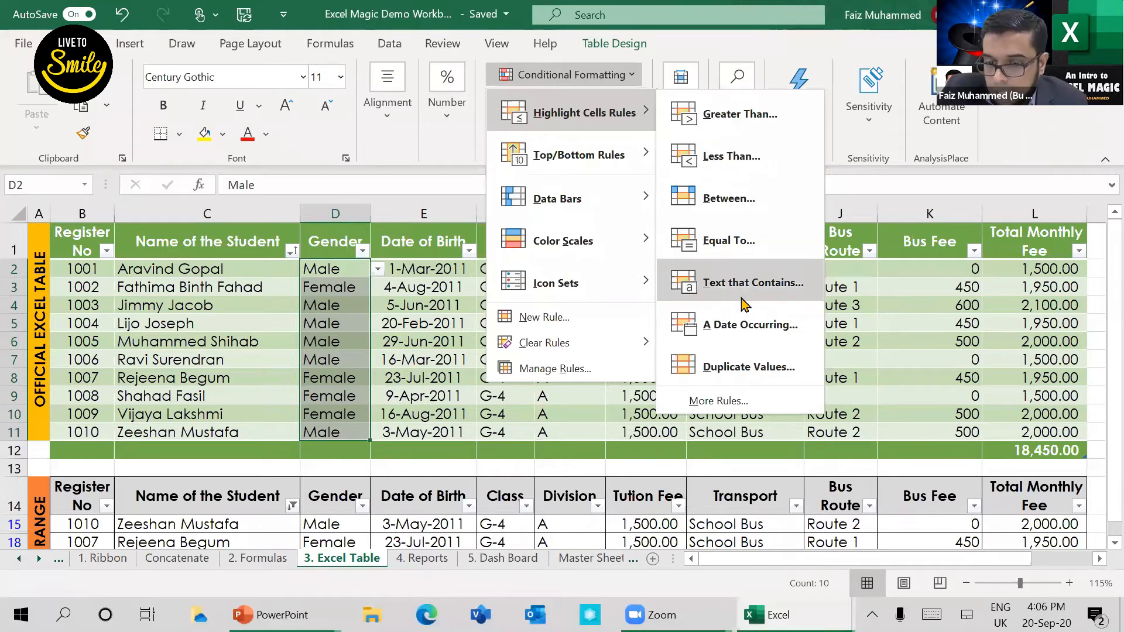
left_click(741, 253)
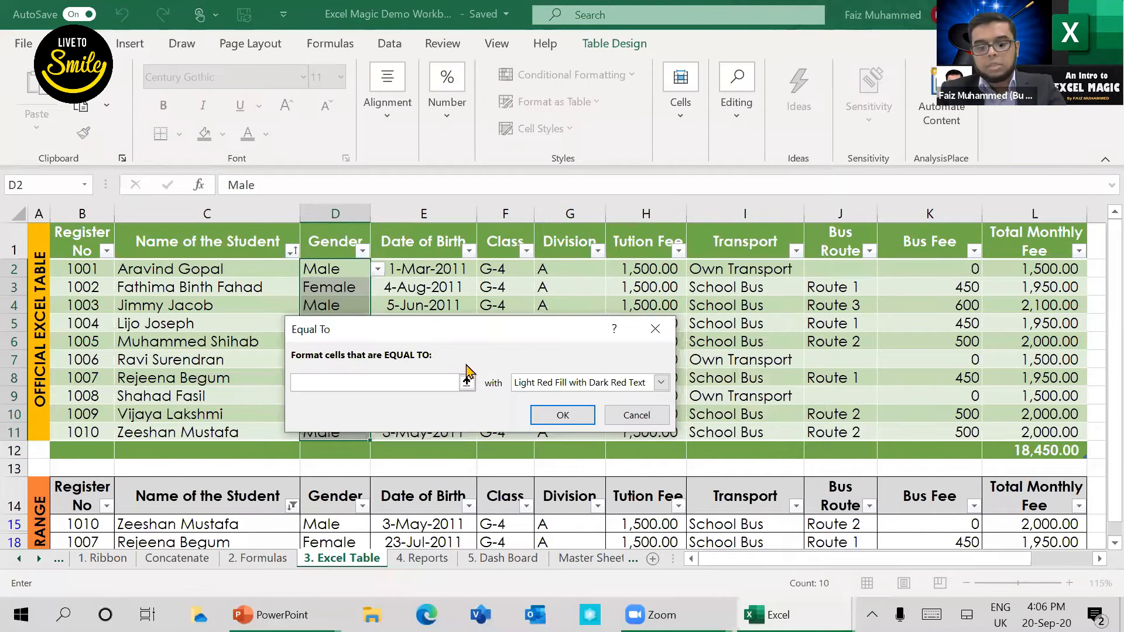
type("Female")
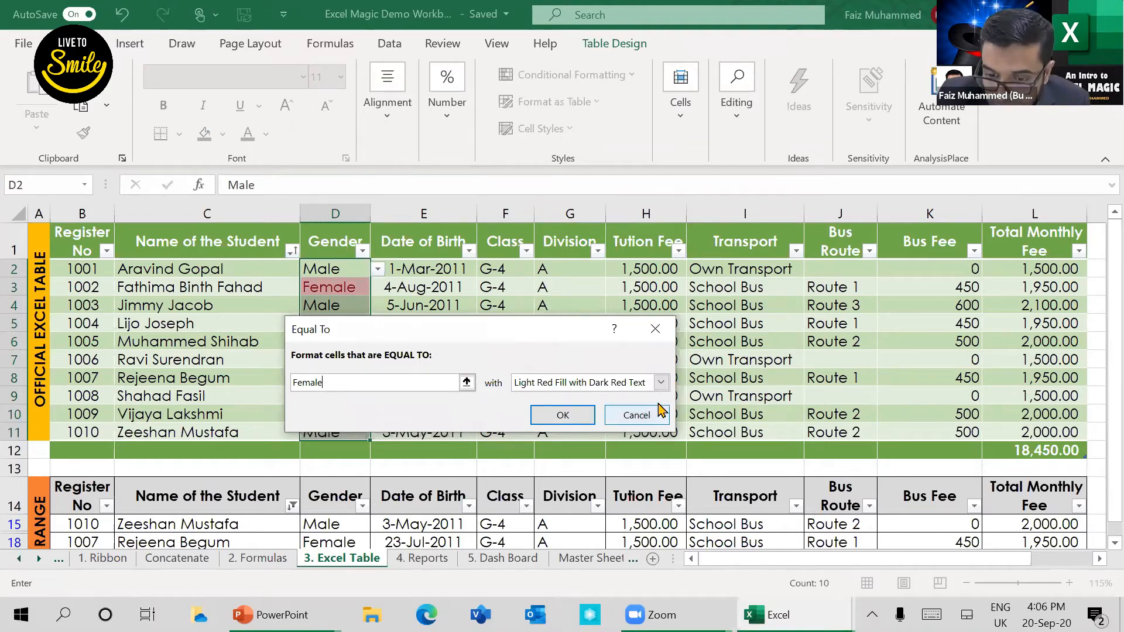
left_click(662, 382)
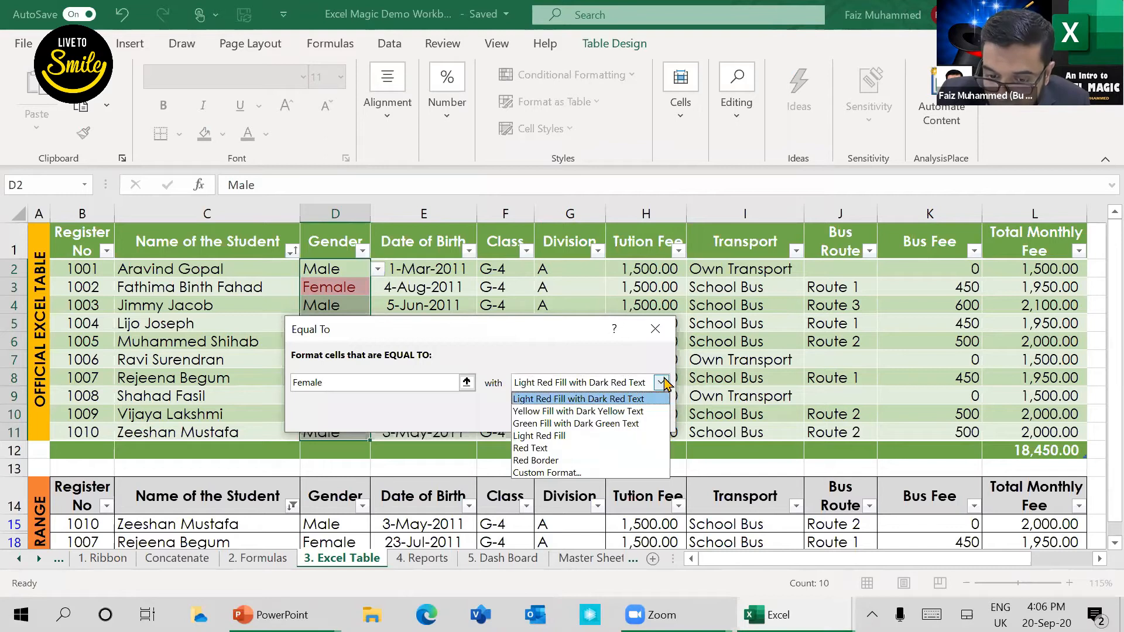
left_click(633, 411)
left_click(660, 383)
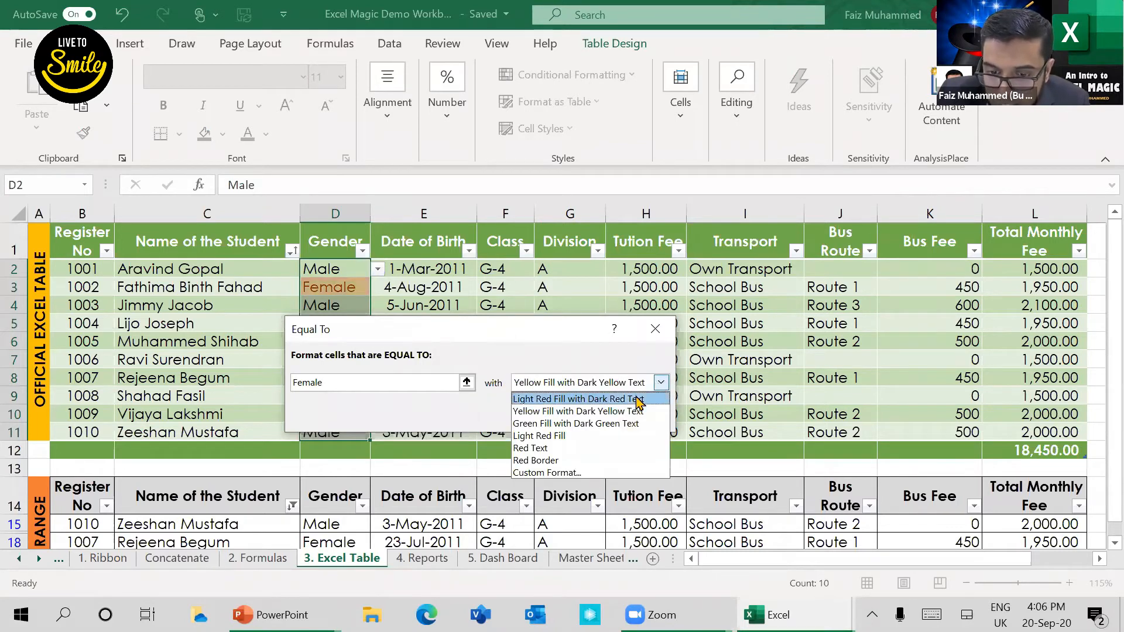
left_click(638, 400)
left_click_drag(550, 329, 729, 247)
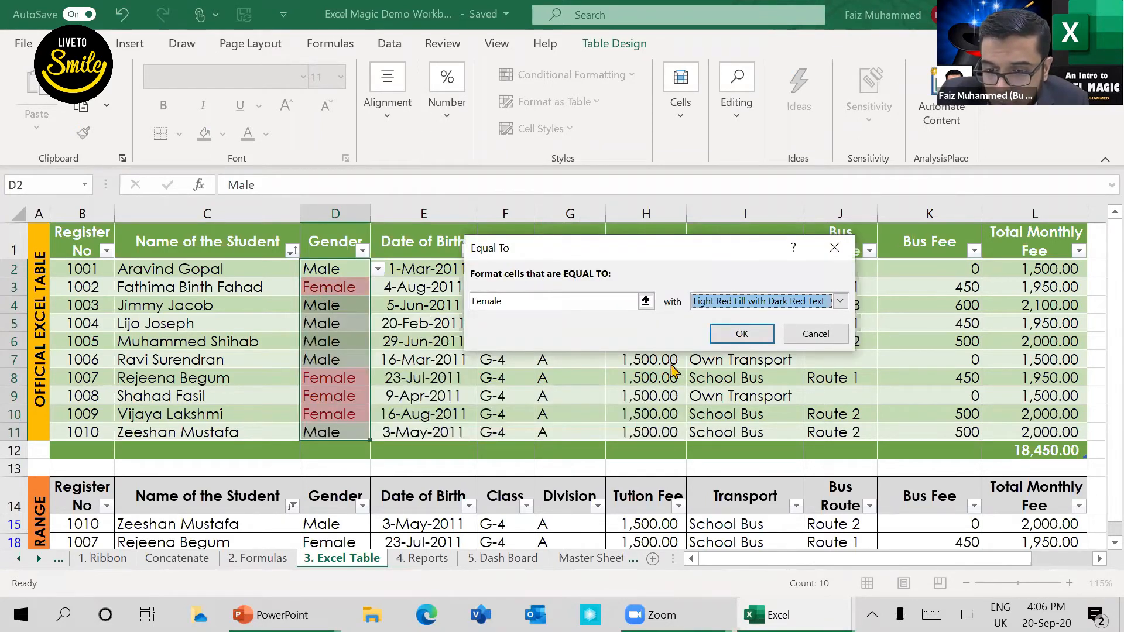
left_click(717, 337)
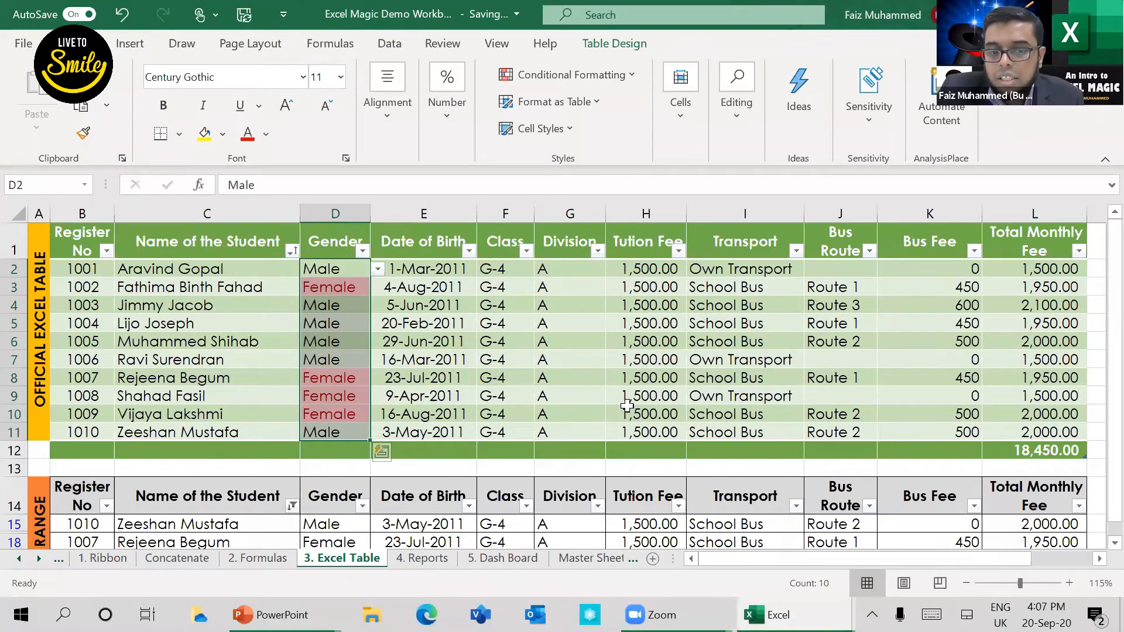
Step: Change the Gender entries in the official table to Female in D2 and Male in D3
key("shift+BackSpace")
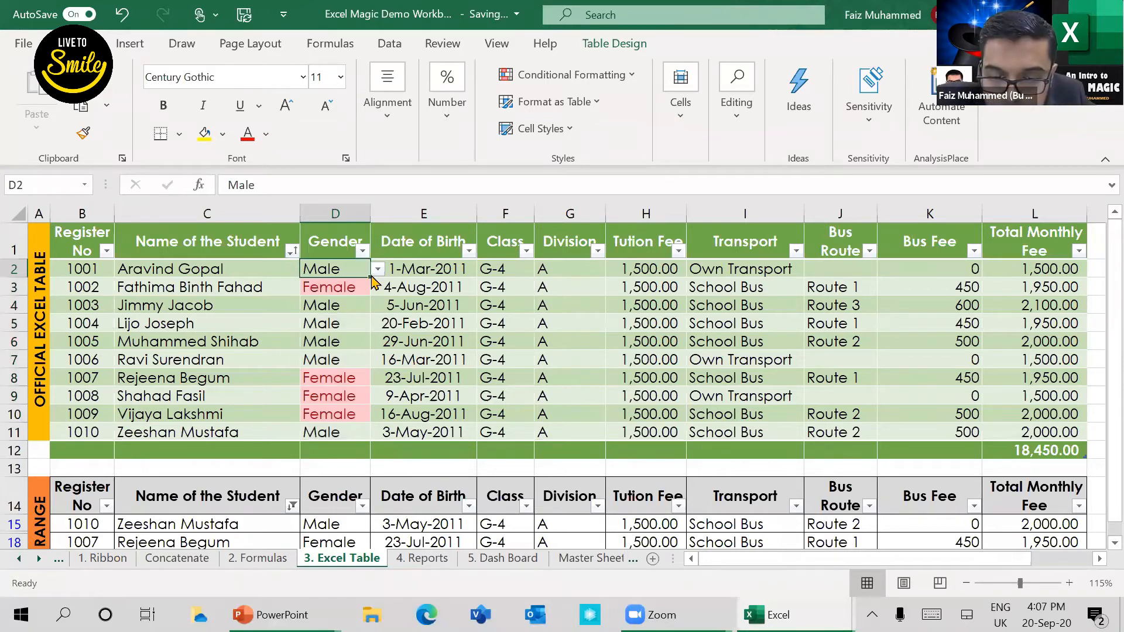
key("alt+Down")
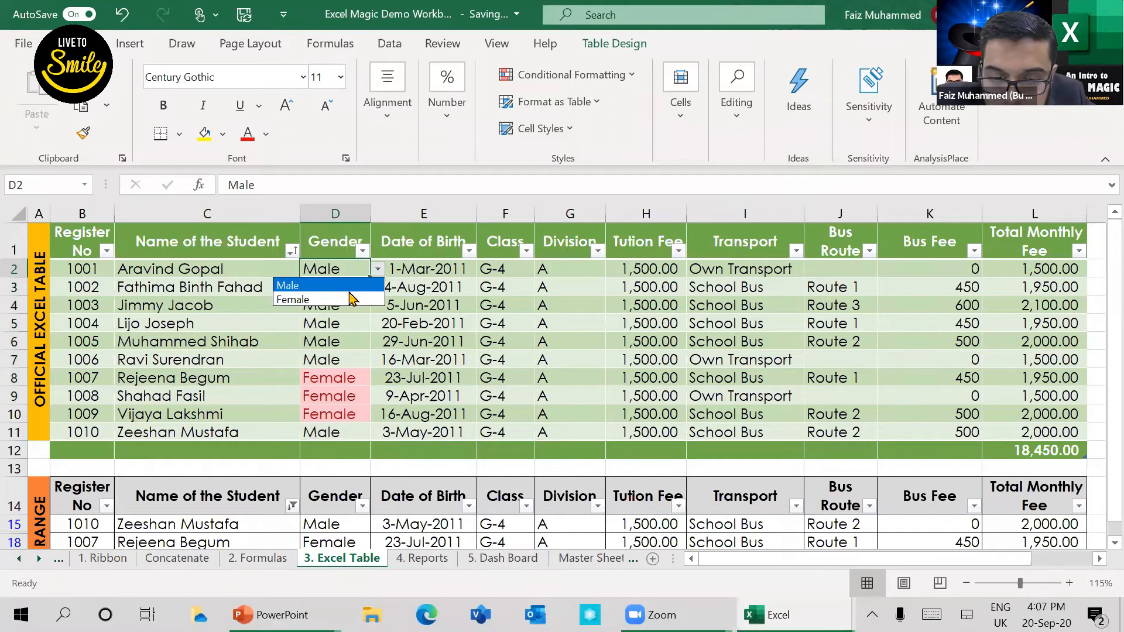
left_click(344, 298)
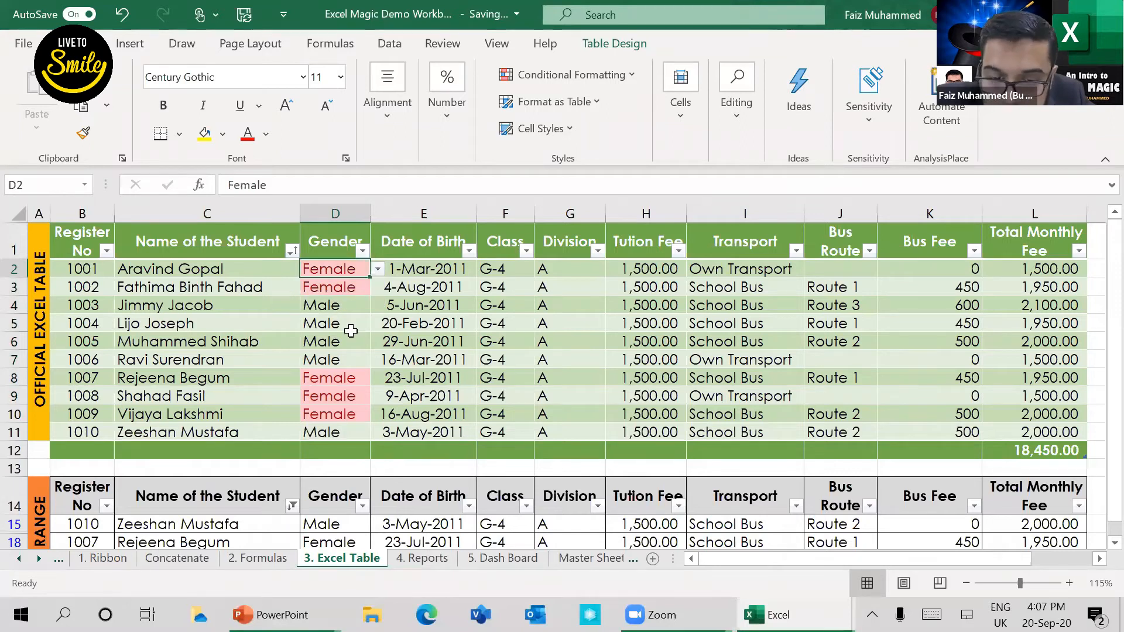
left_click(351, 326)
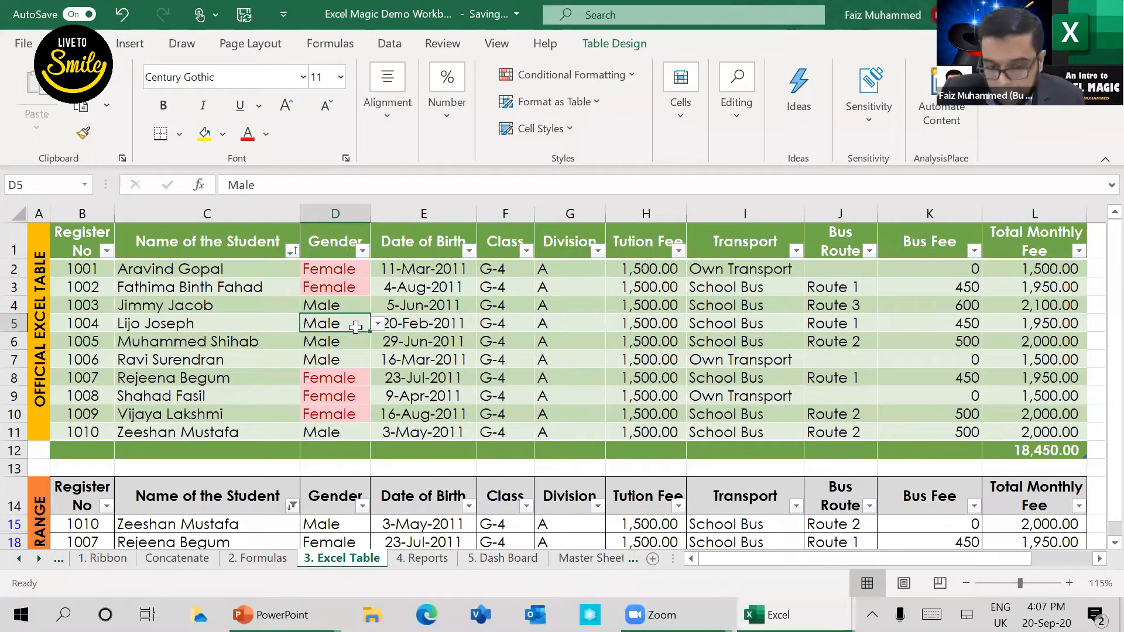
left_click(351, 288)
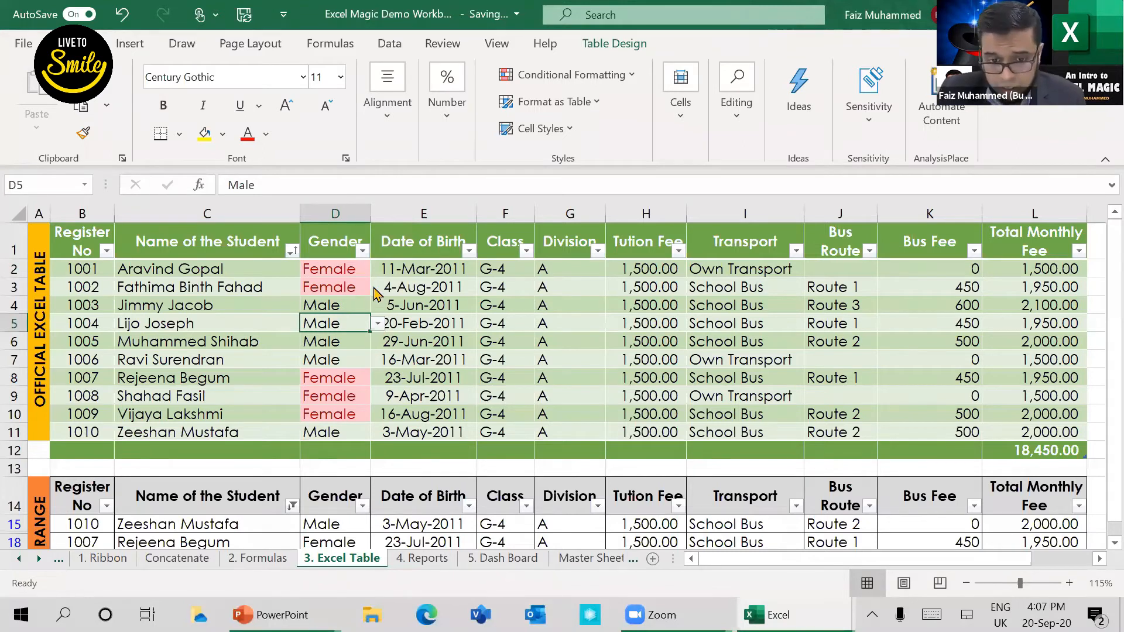
left_click(378, 288)
left_click(369, 303)
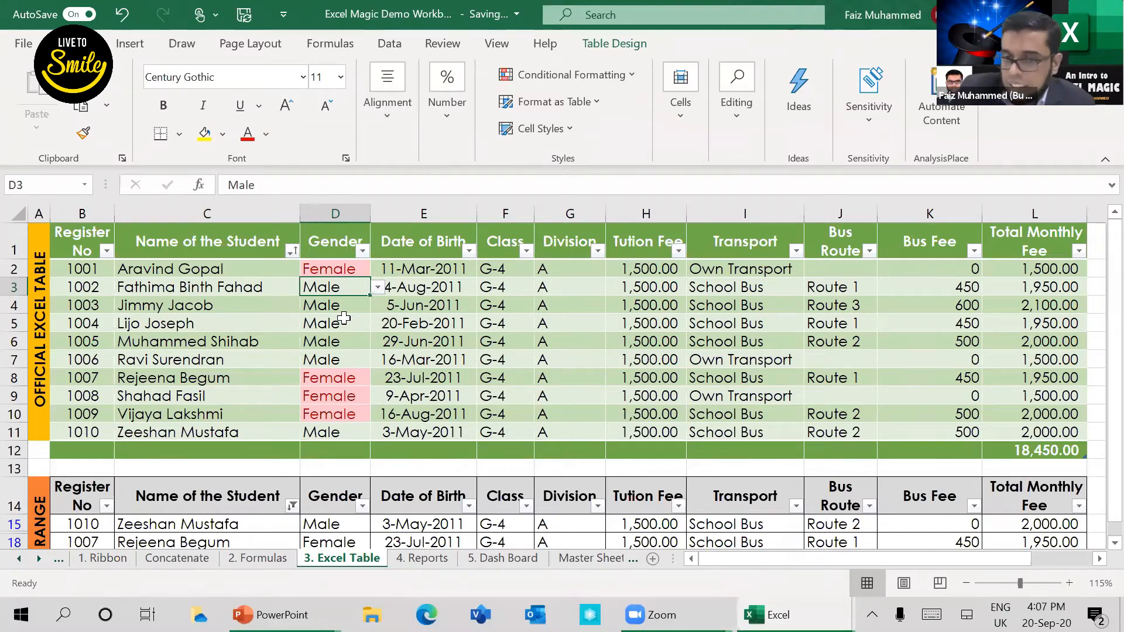
left_click(631, 83)
mouse_move(650, 114)
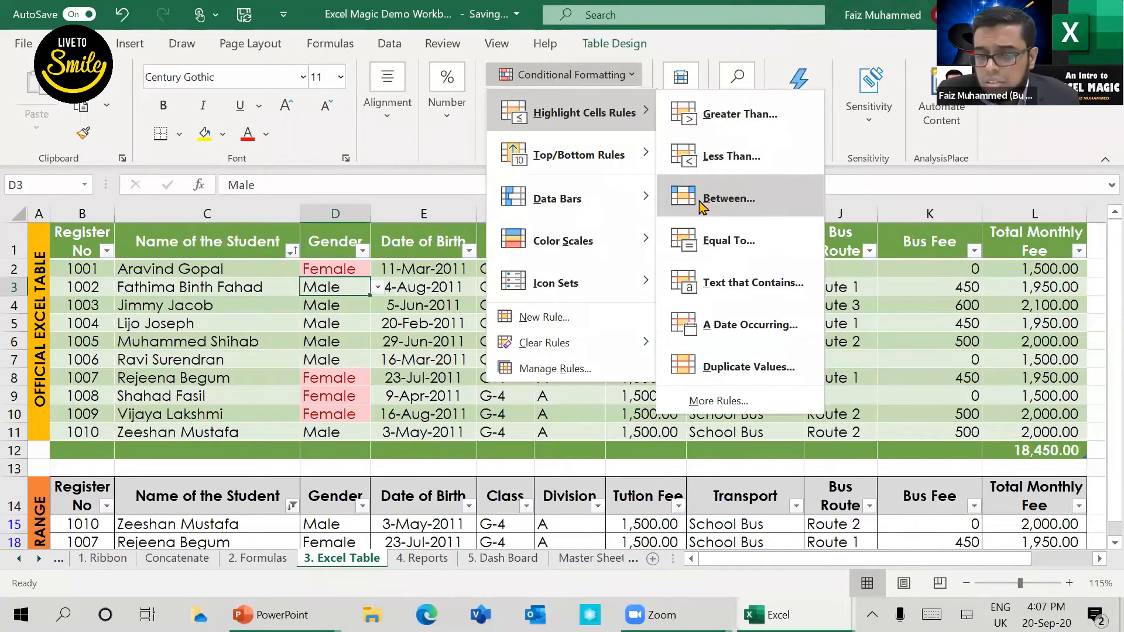
left_click(878, 268)
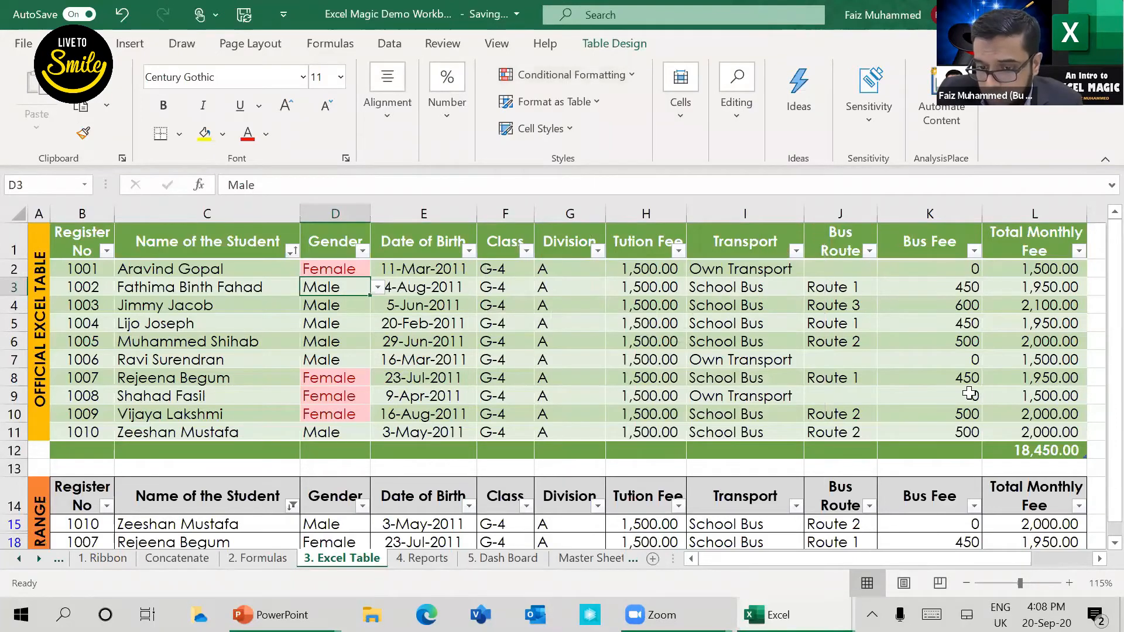
Step: Highlight Total Monthly Fee values in L2:L11 greater than 1900 with Light Red Fill with Dark Red Text
left_click_drag(1044, 279, 1041, 337)
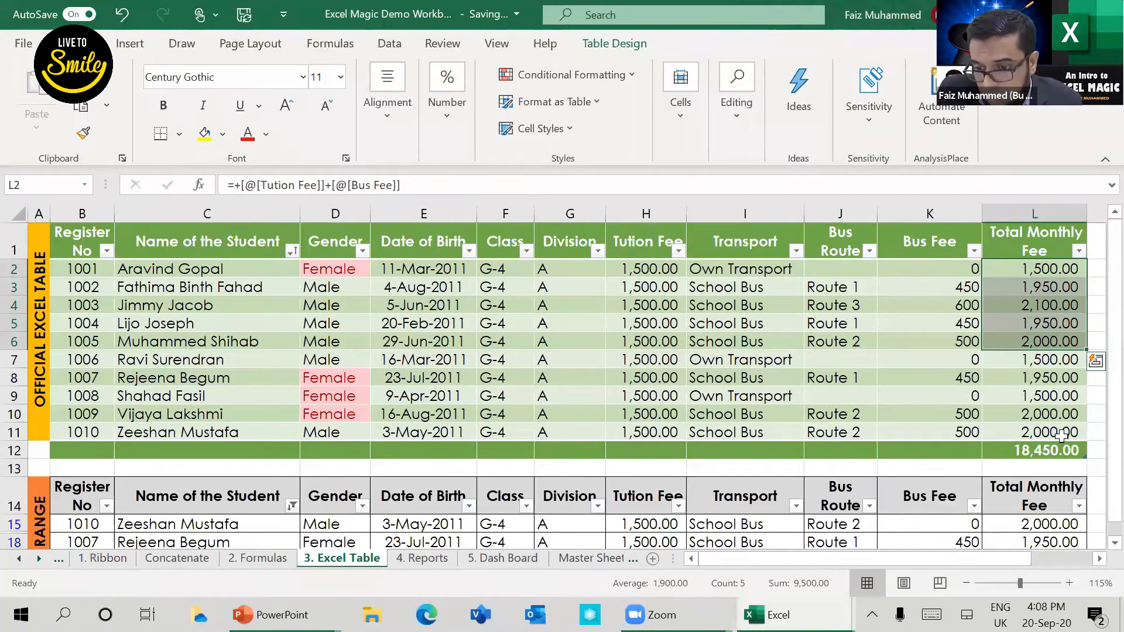
left_click(1052, 372)
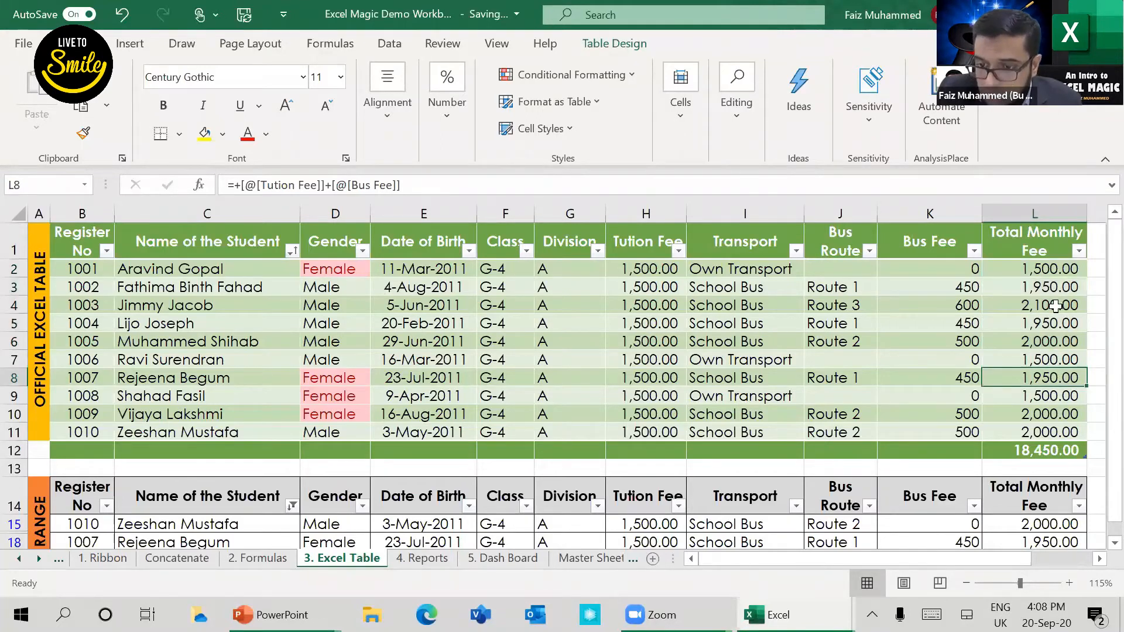
left_click_drag(1036, 270, 1072, 389)
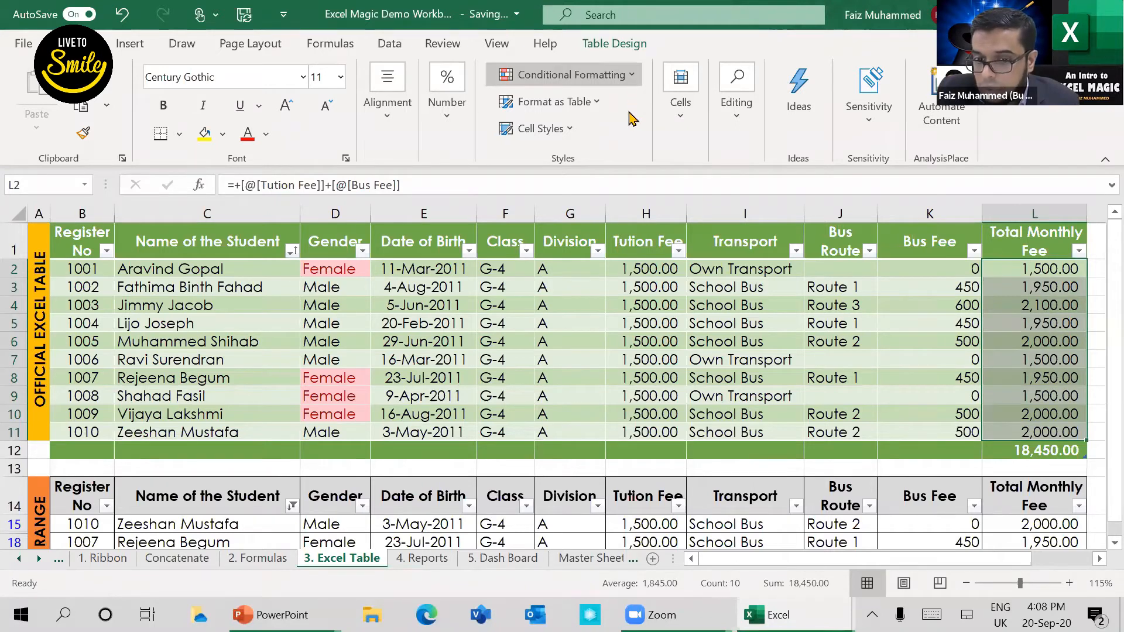
left_click(568, 75)
mouse_move(584, 113)
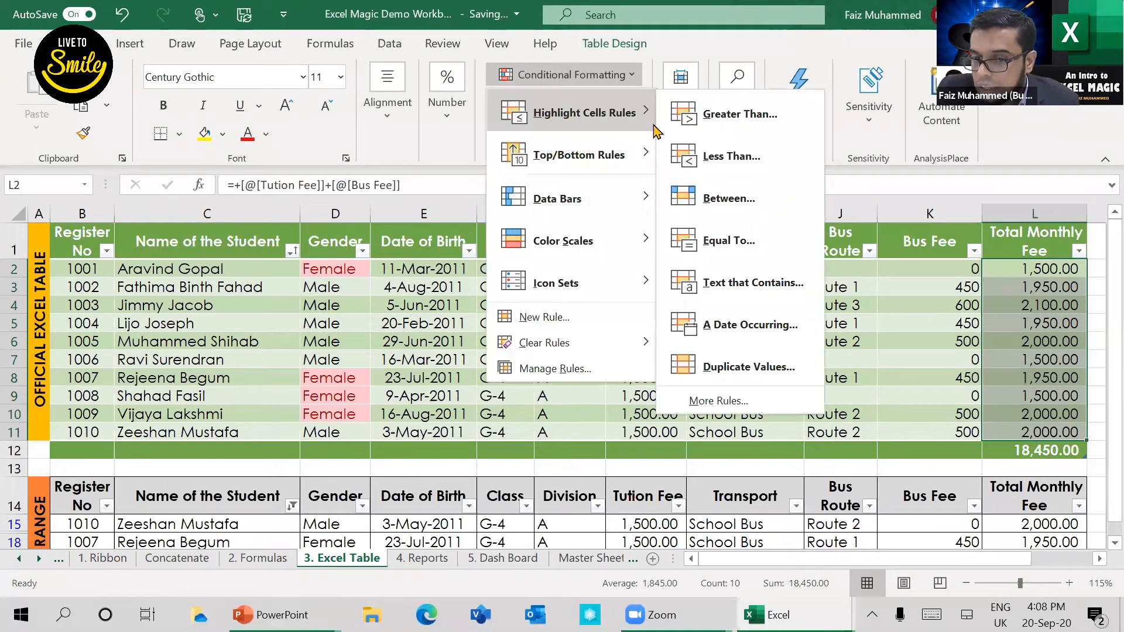
left_click(747, 114)
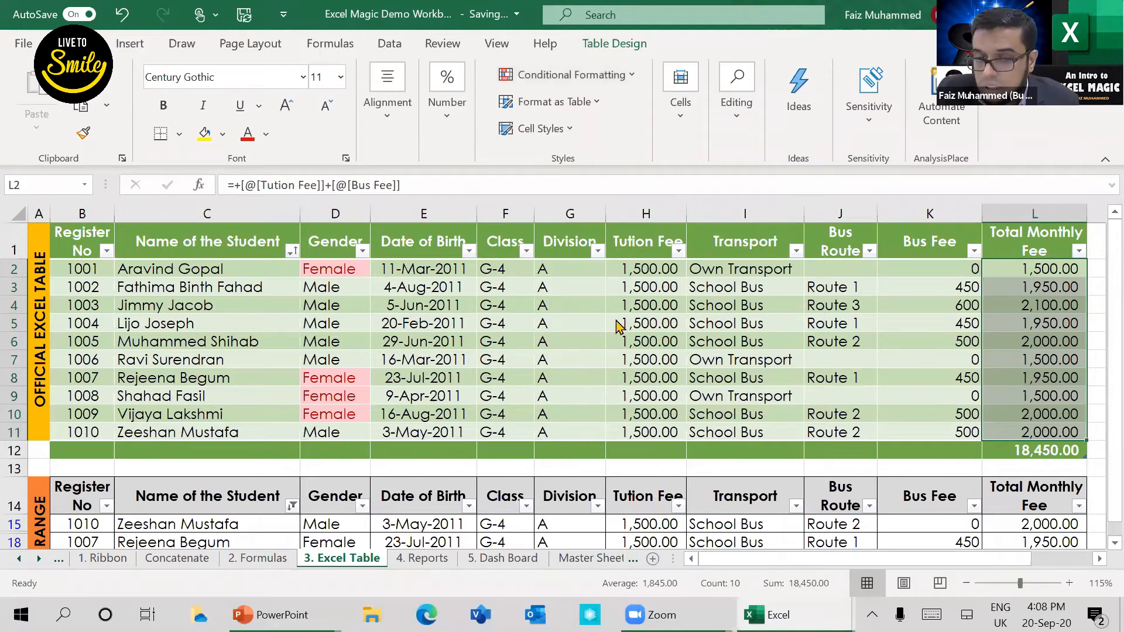
type("1900")
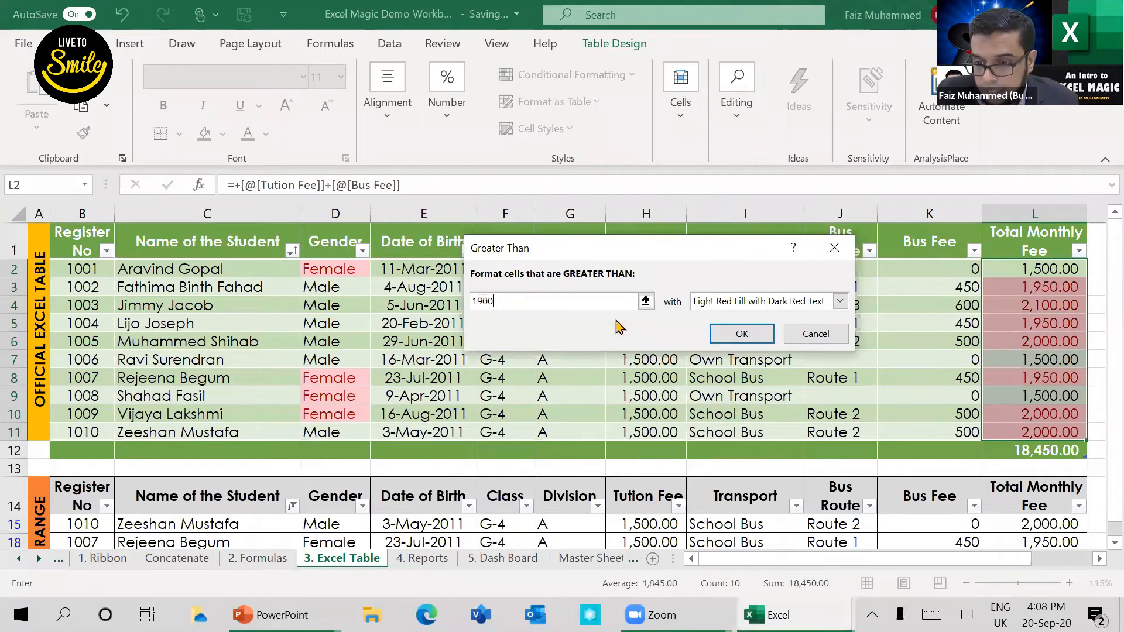
left_click(757, 344)
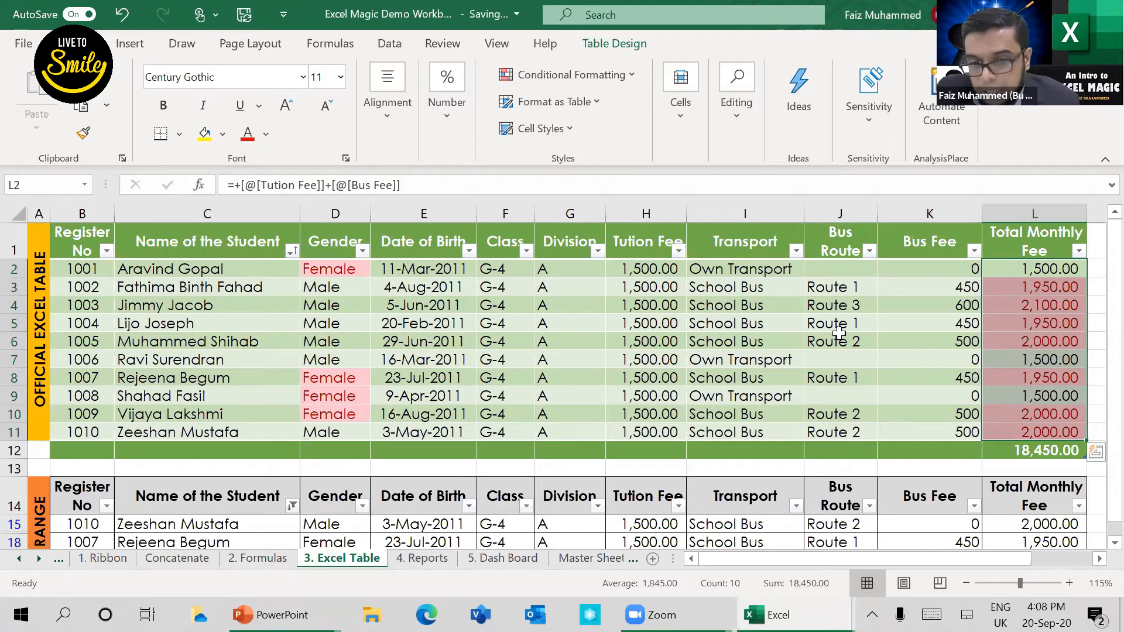
left_click(640, 78)
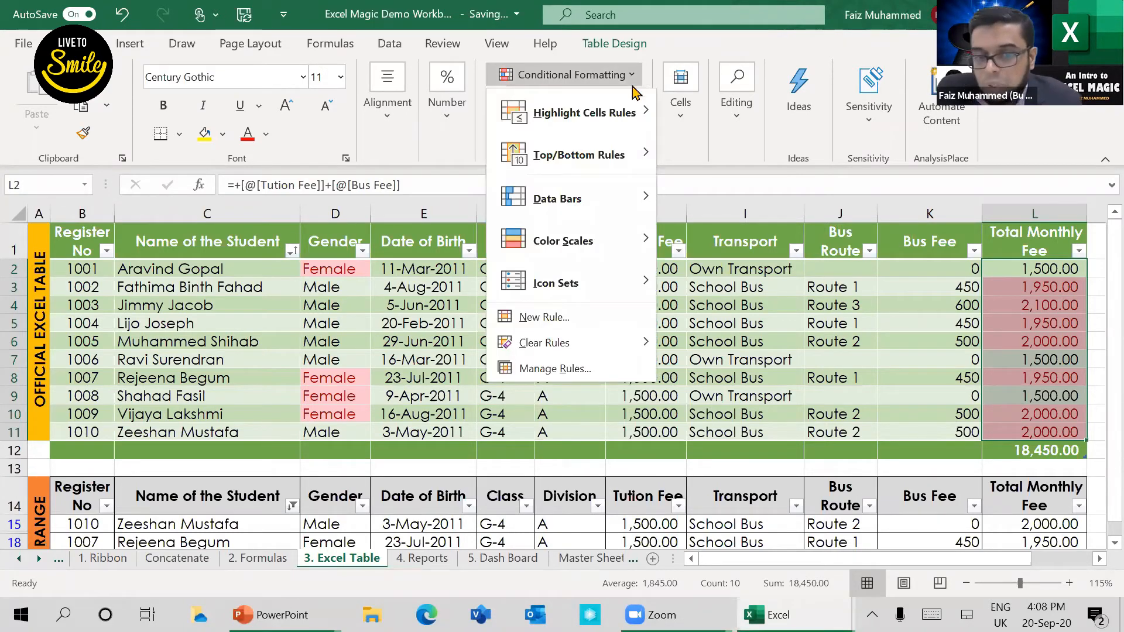
mouse_move(631, 200)
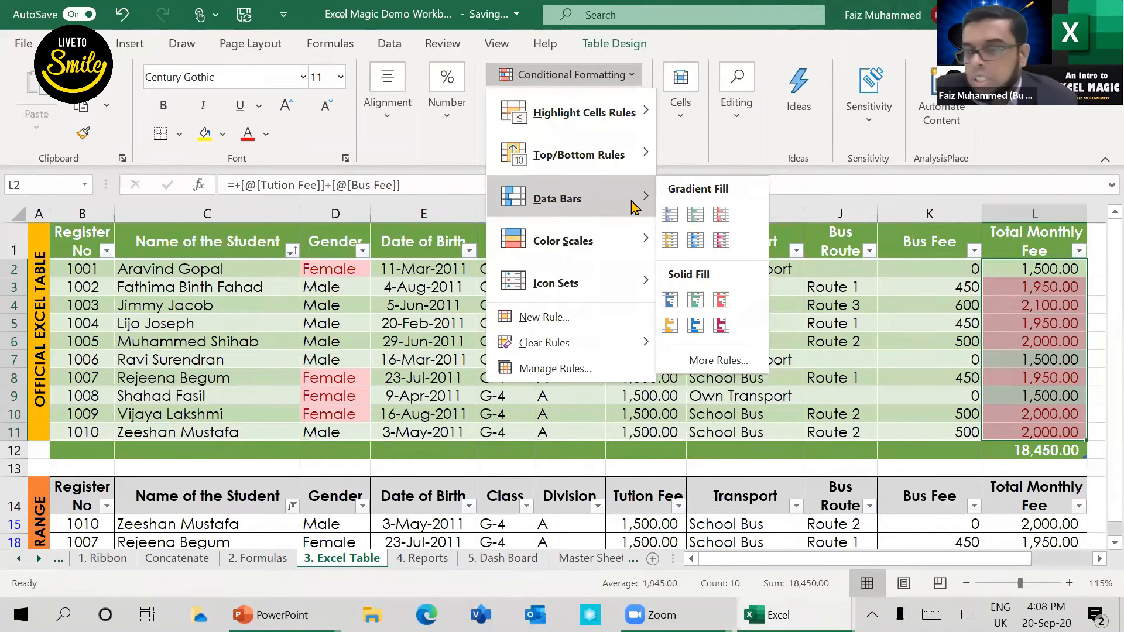
left_click(896, 324)
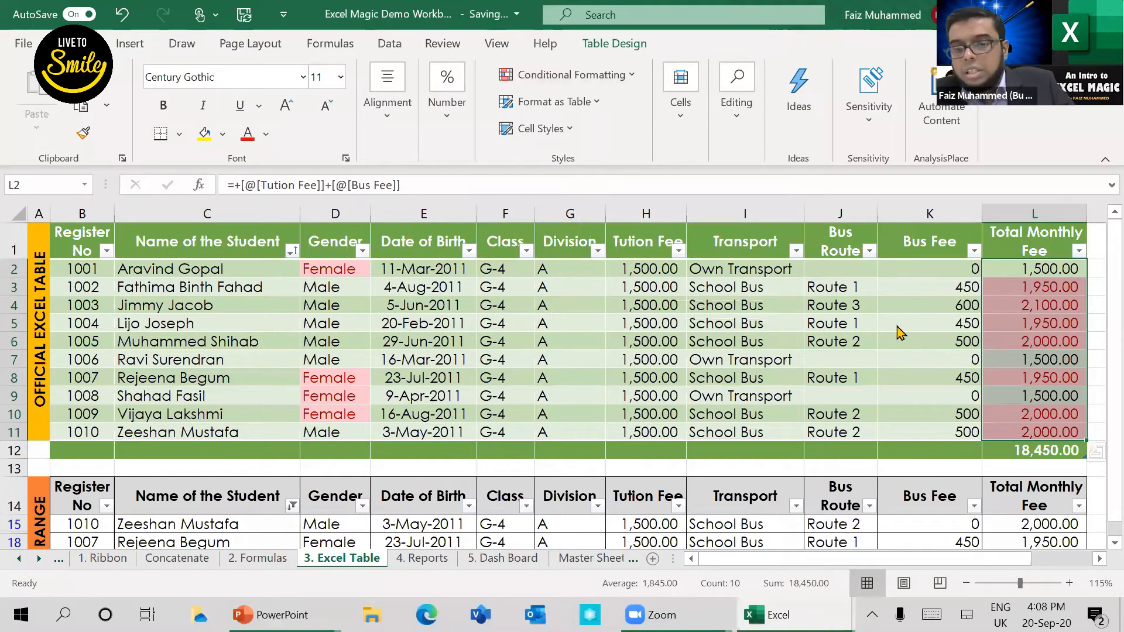
Step: Switch to the PowerPoint slide, reveal the Dropdown List item, and return to the Excel workbook
key("alt+Tab")
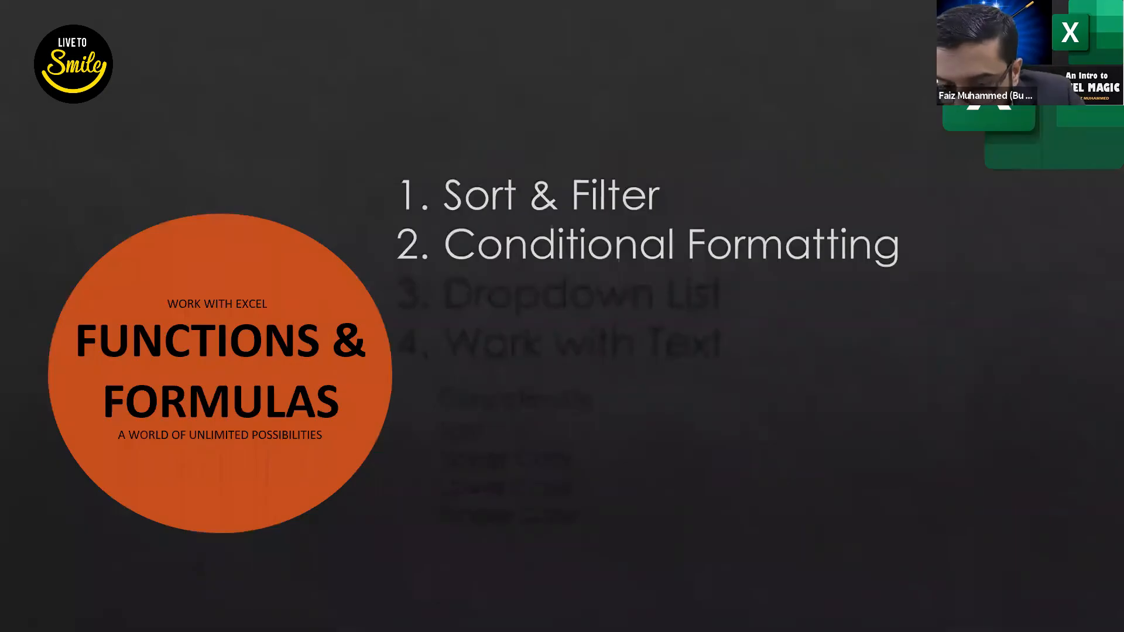
key("Right")
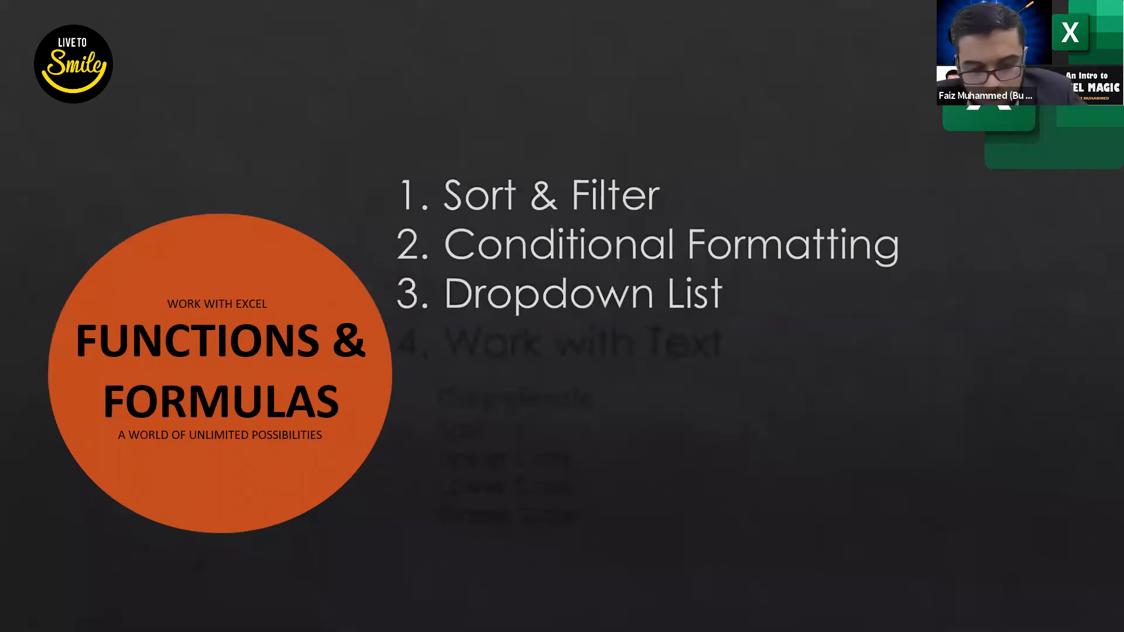
key("alt+Tab")
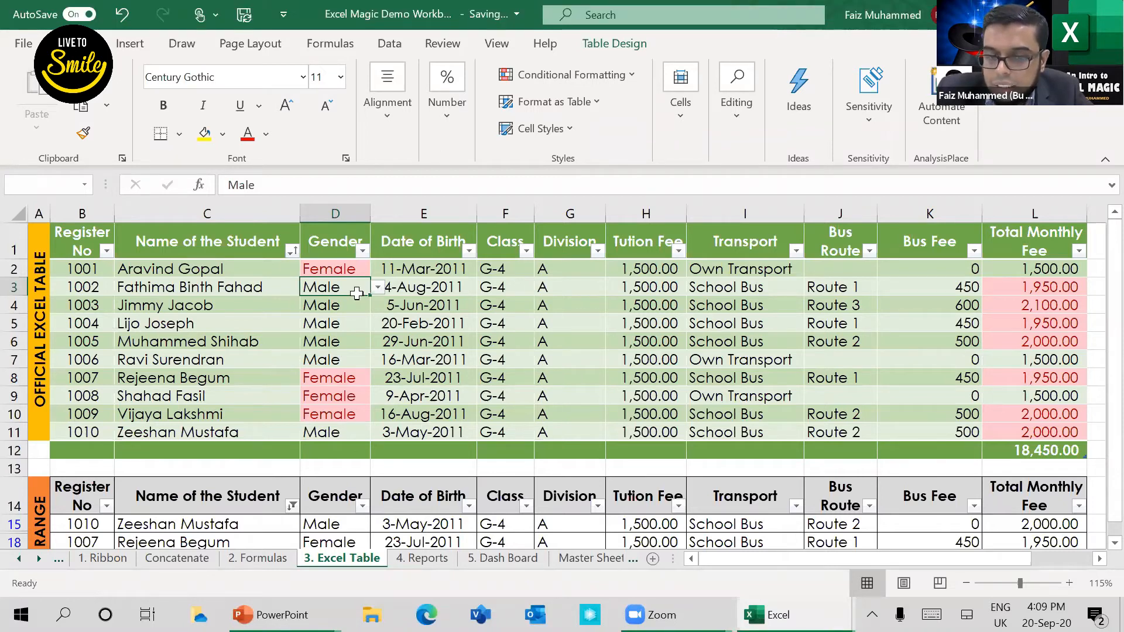
Step: Choose Female from the dropdown lists in Gender cells D3 and D4 of the official table
left_click(382, 288)
key("Left")
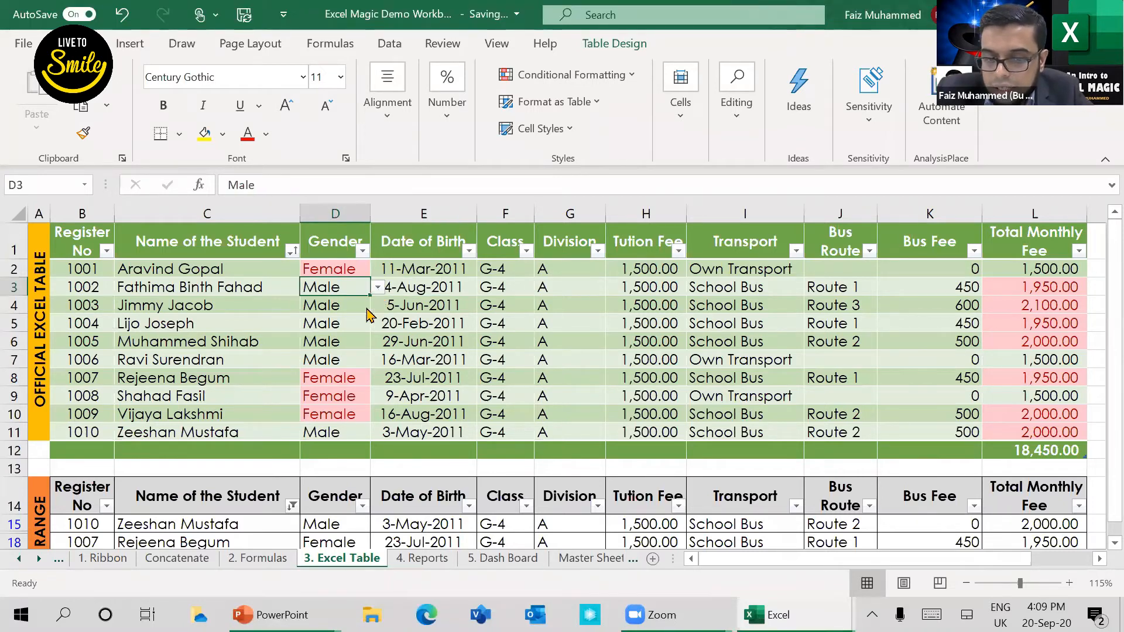
key("alt+Down")
key("Down")
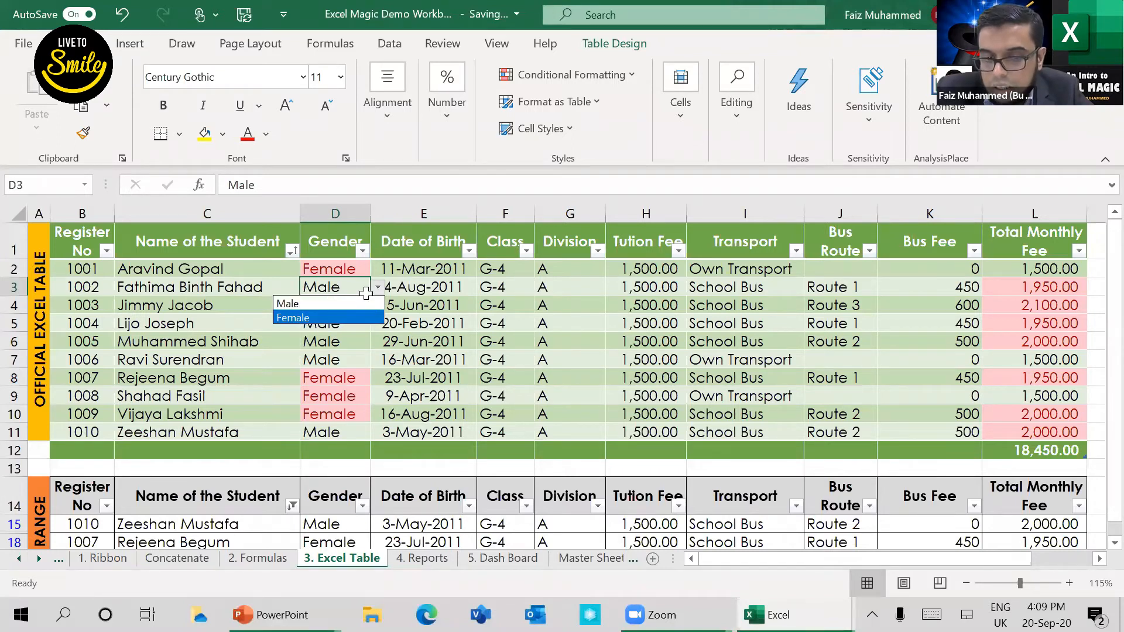
key("Return")
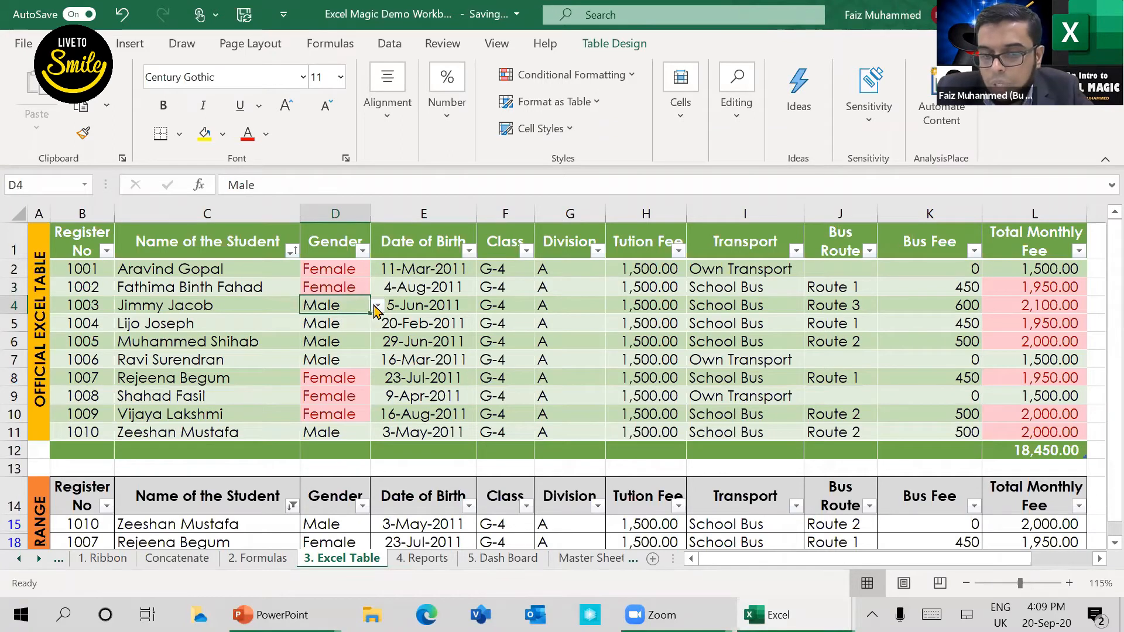
key("alt+Down")
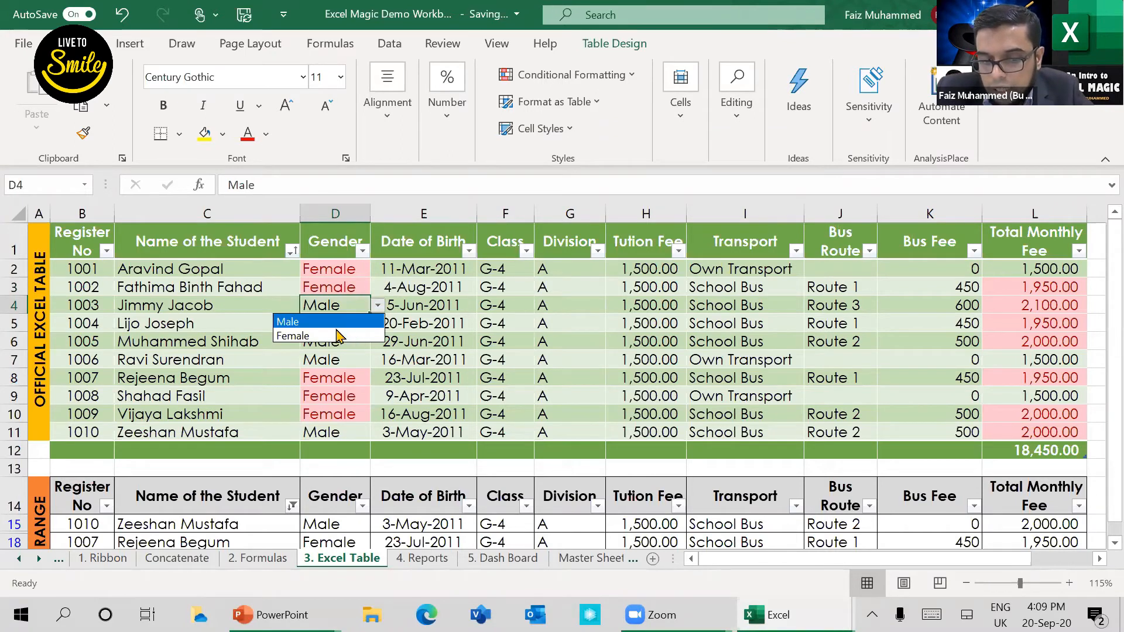
key("Down")
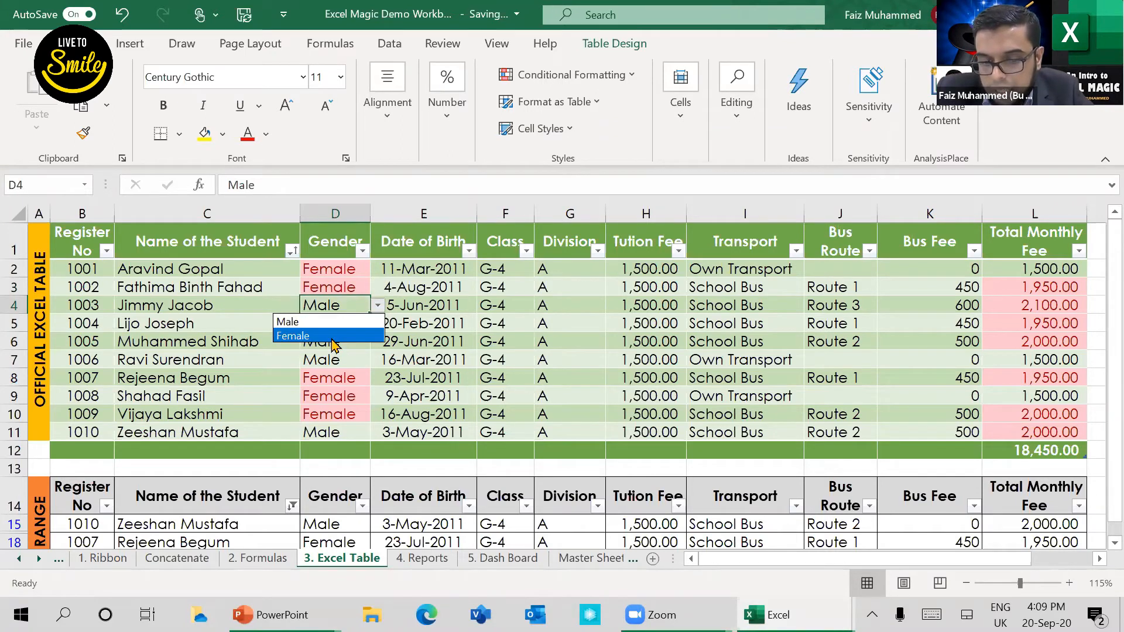
key("Return")
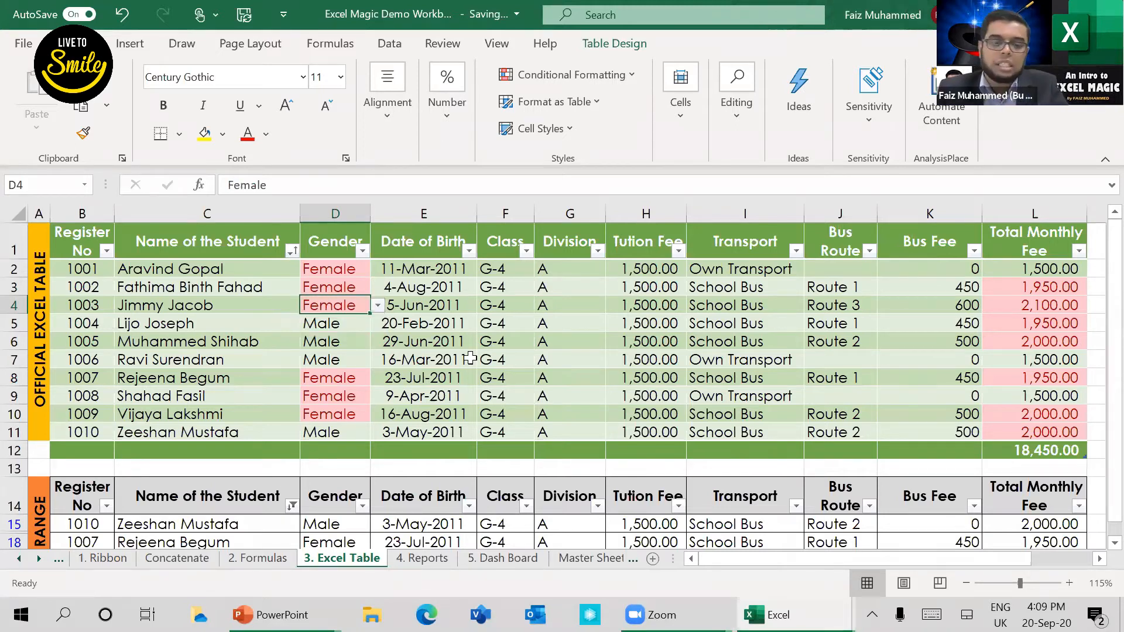
Step: Try to enter the unlisted value Test in Gender cell D4 and discard the entry
type("Test")
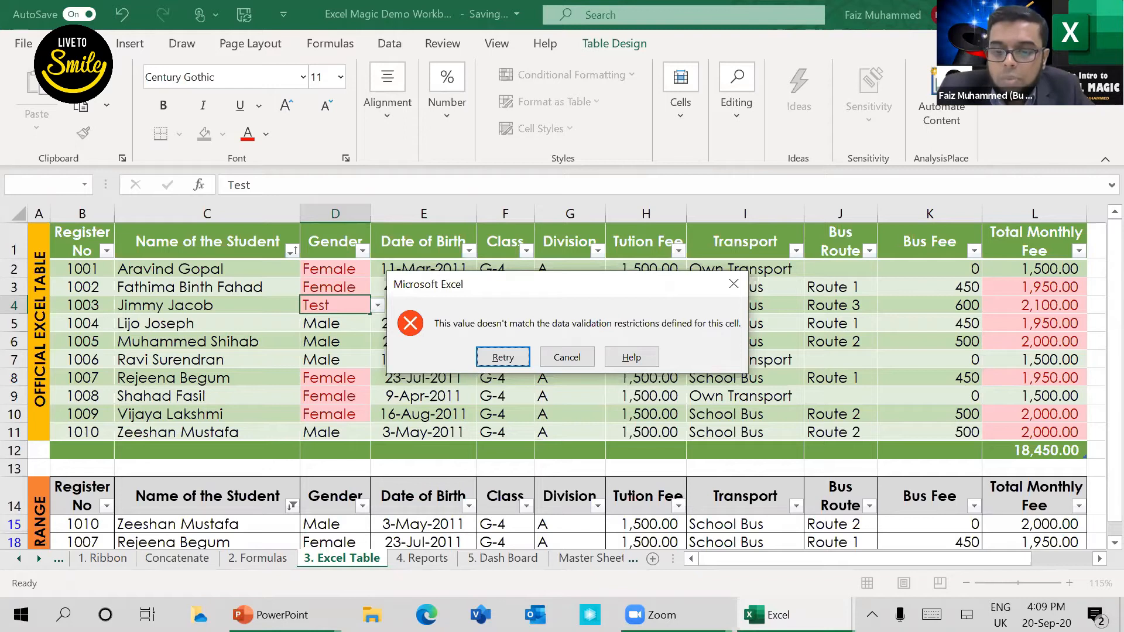
left_click(736, 286)
left_click(336, 323)
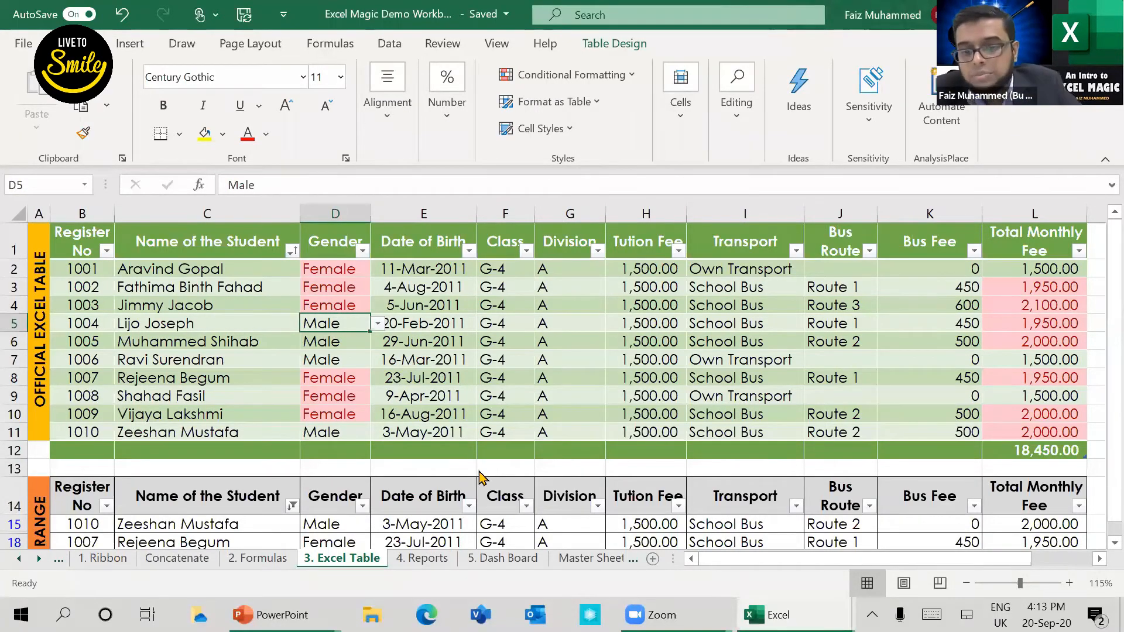
Step: Look at the Functions & Formulas slide in PowerPoint and return to the Excel workbook
key("alt+Tab")
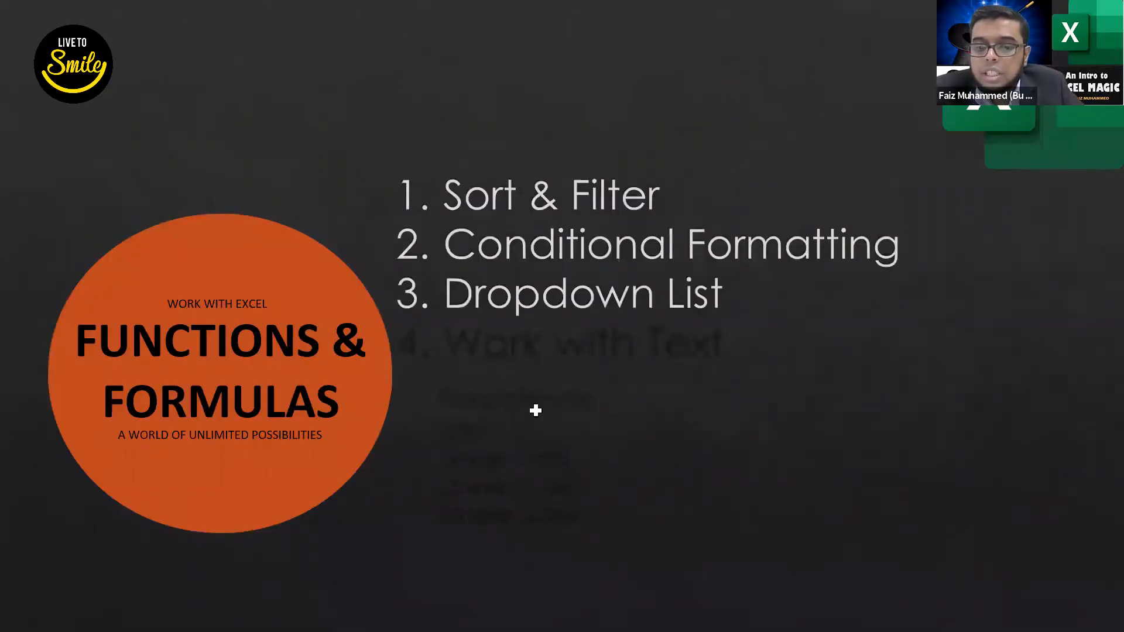
key("alt+Tab")
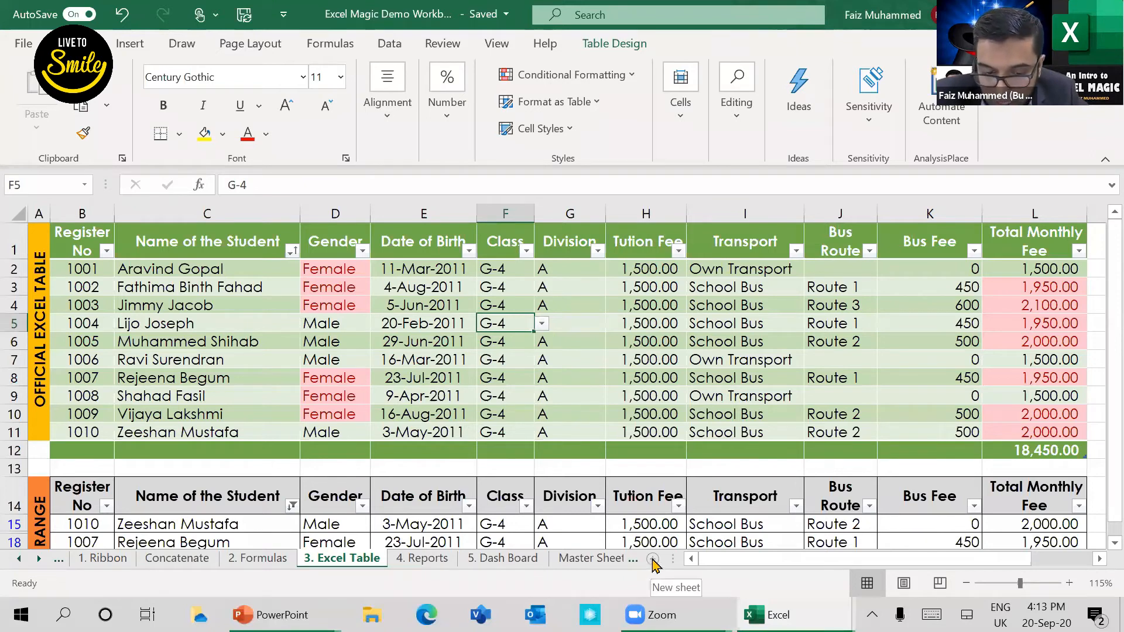
Step: Clear all cell contents on the 1. Ribbon worksheet
left_click(115, 561)
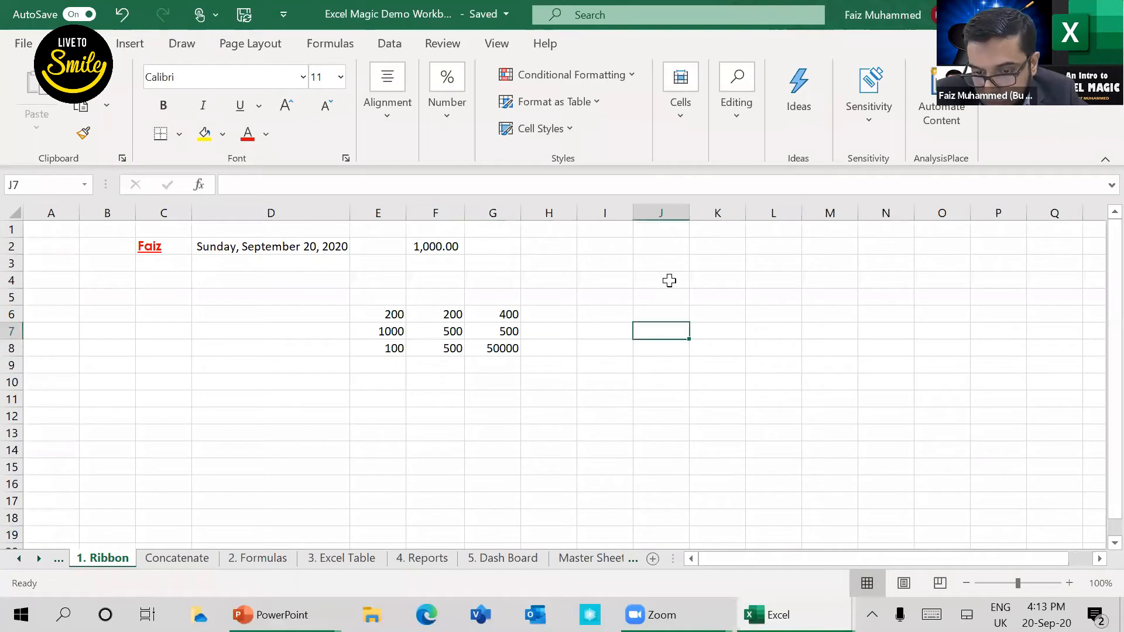
left_click(661, 284)
left_click(129, 236)
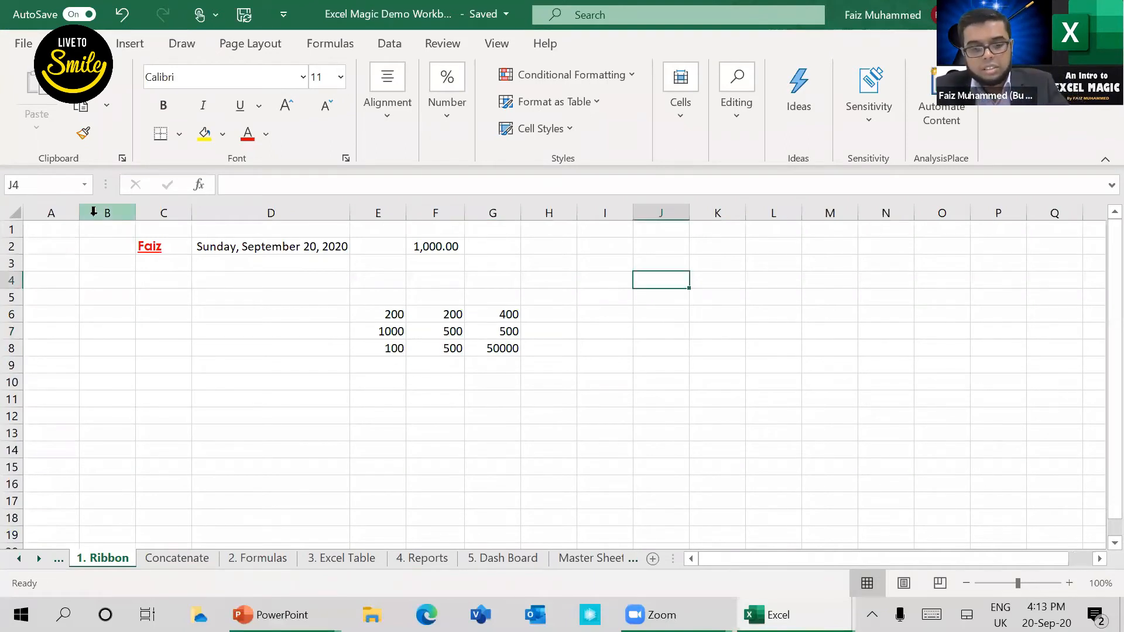
key("ctrl+a")
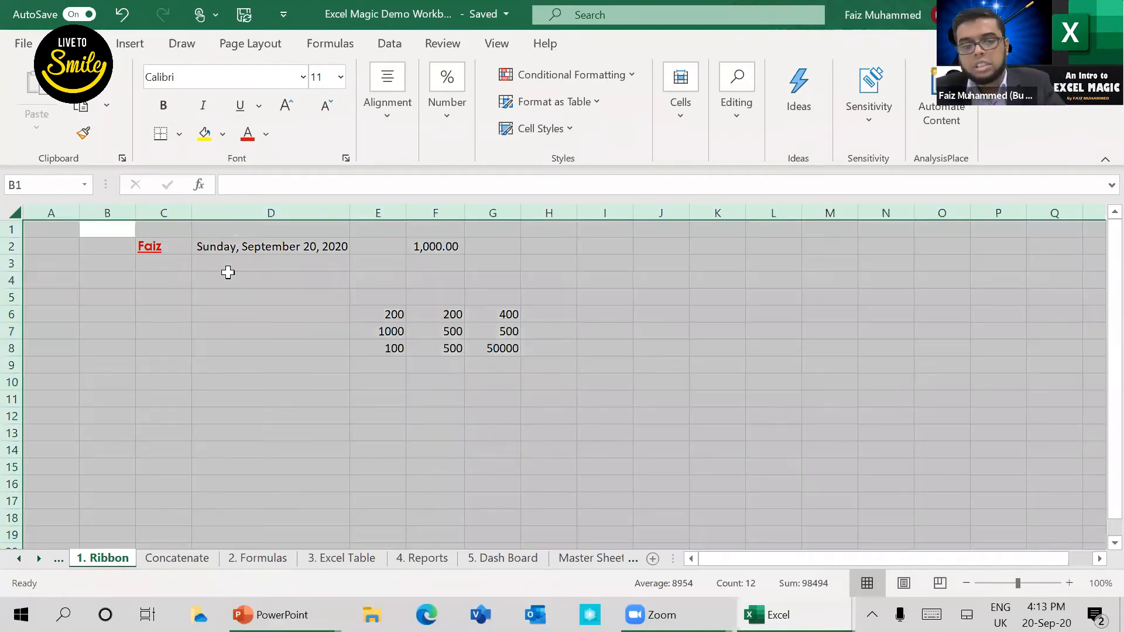
key("Delete")
Step: Enter the headings Name in B2 and Gender in C2
key("Down")
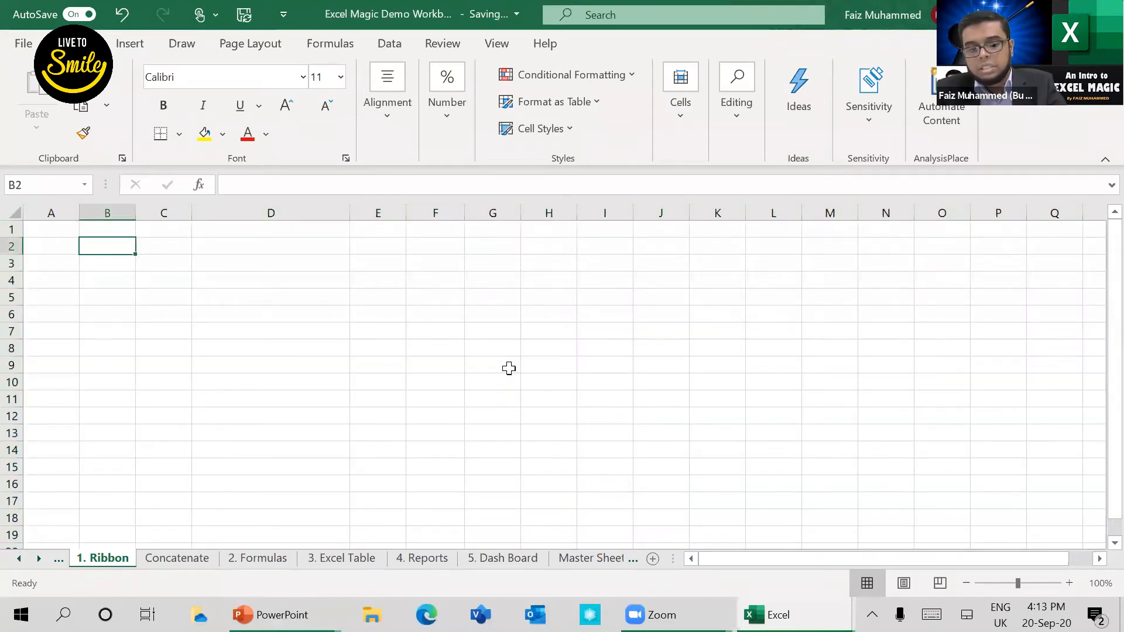
type("Name")
key("Tab")
type("Gen")
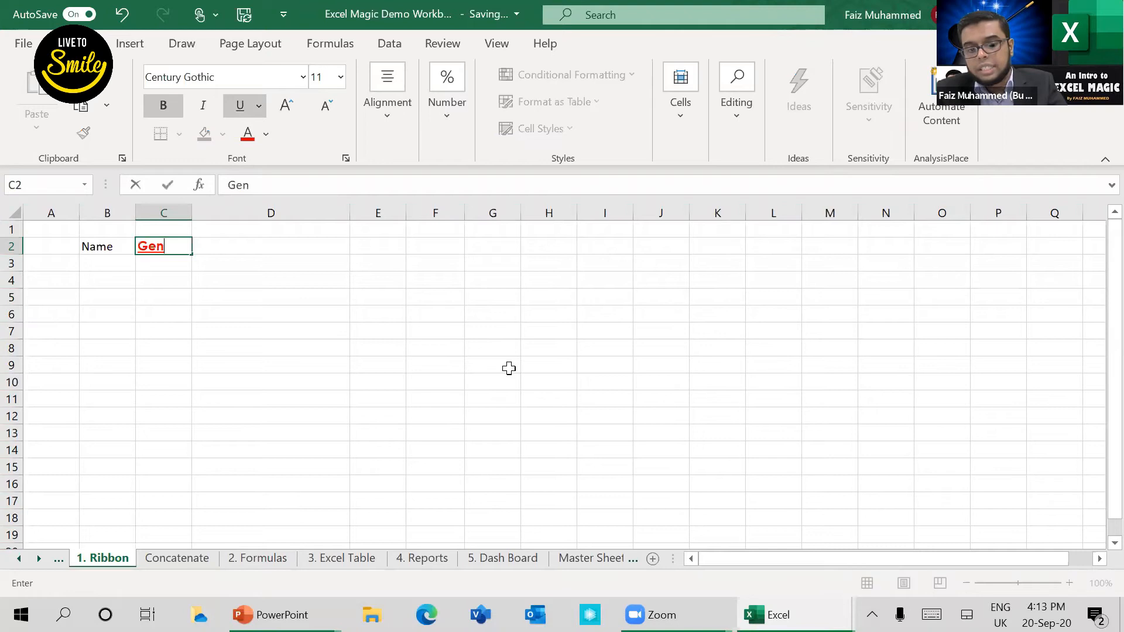
type("der")
Step: Copy the Name heading's formatting onto the Gender heading with Format Painter and undo it
key("shift+Tab")
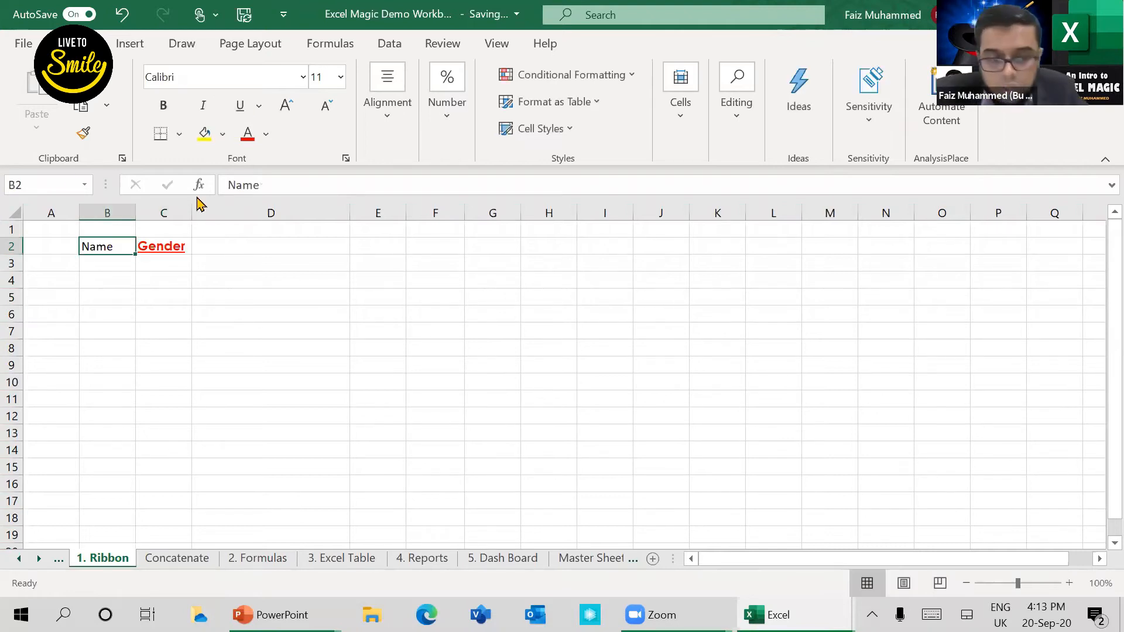
left_click(82, 135)
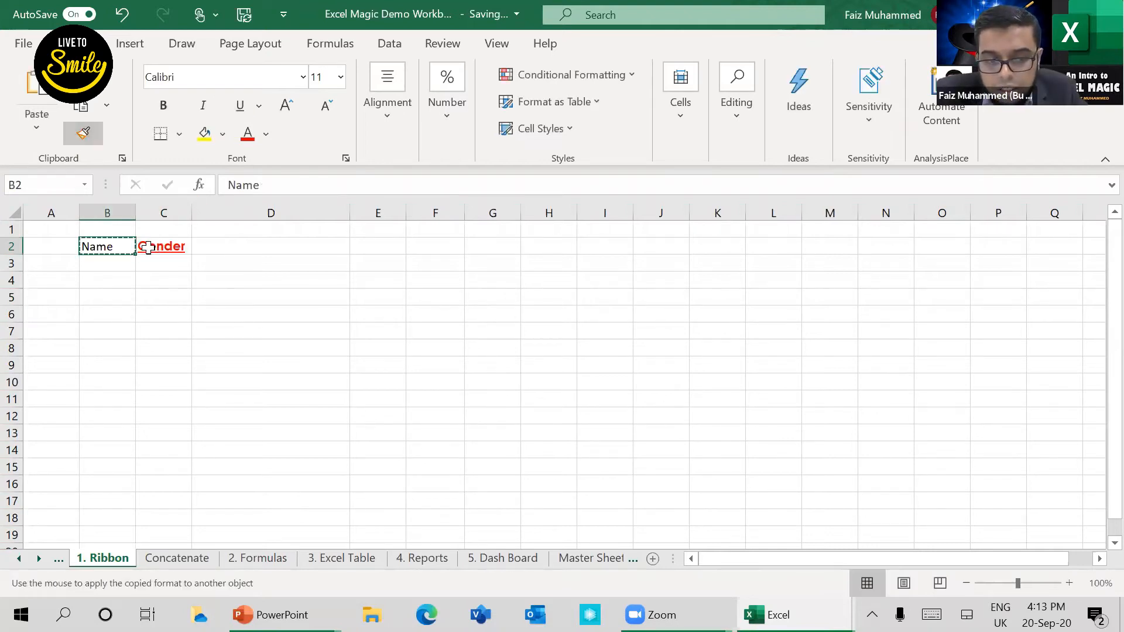
key("Right")
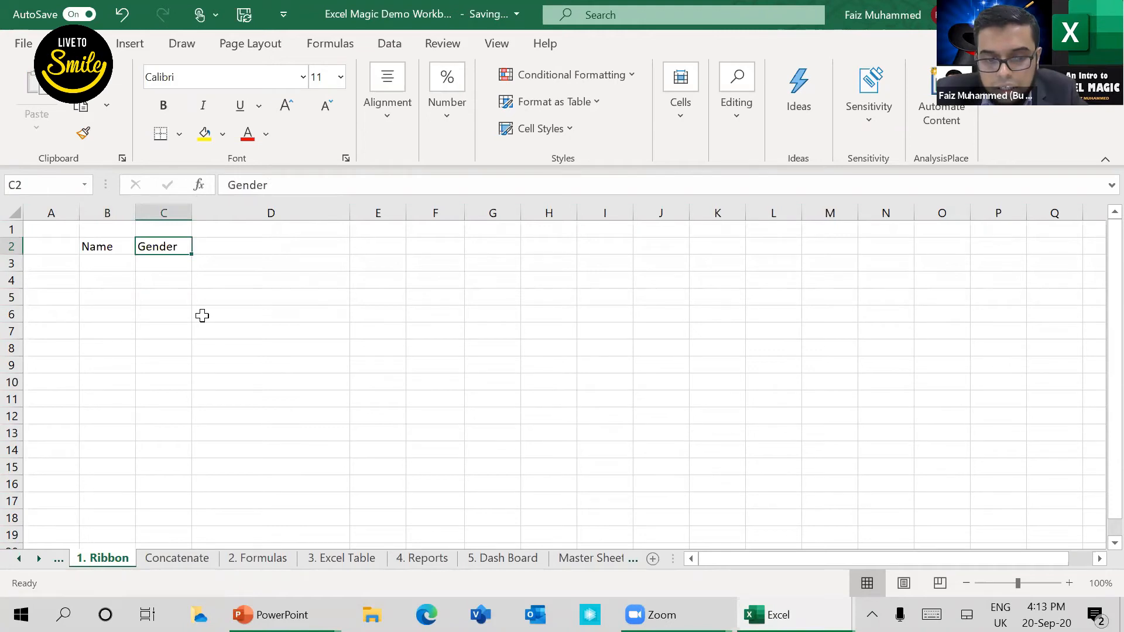
left_click(119, 258)
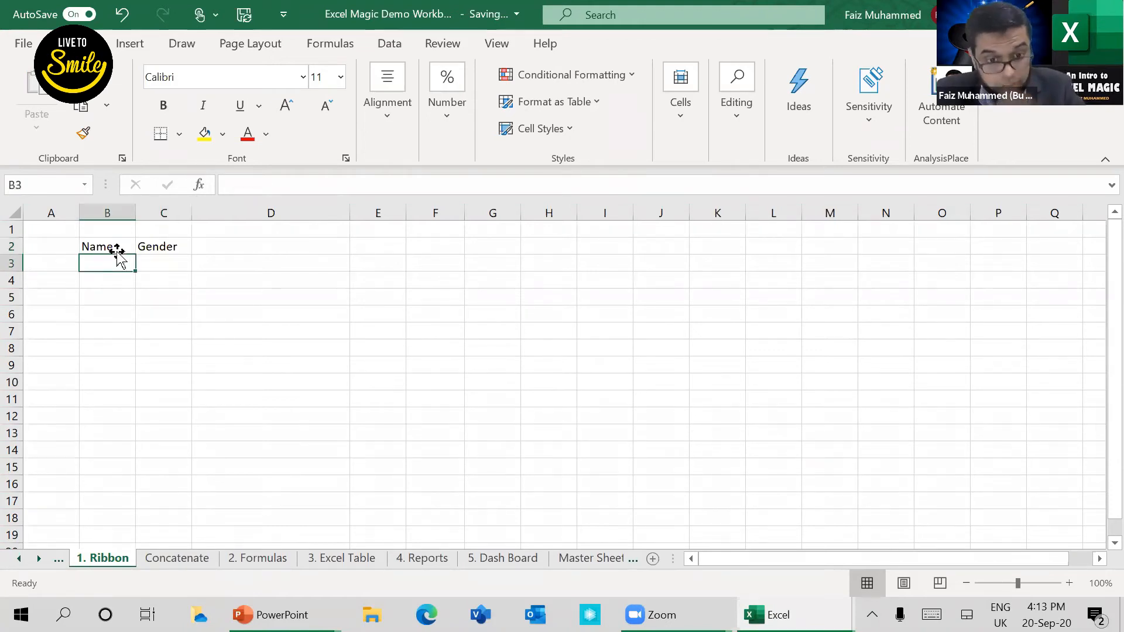
left_click(166, 247)
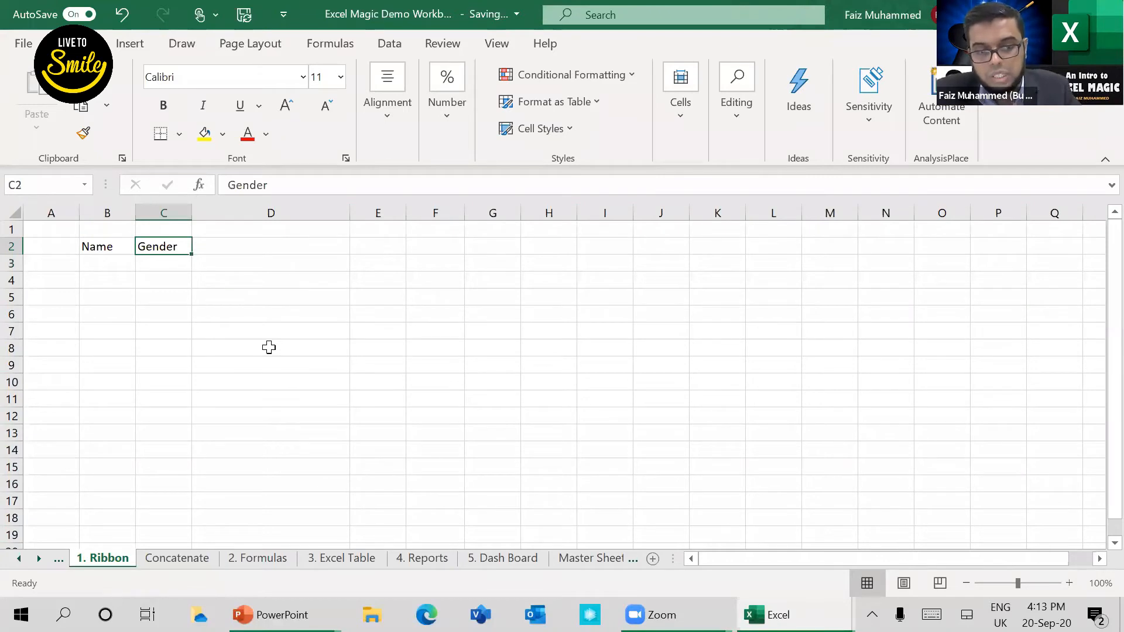
key("ctrl+z")
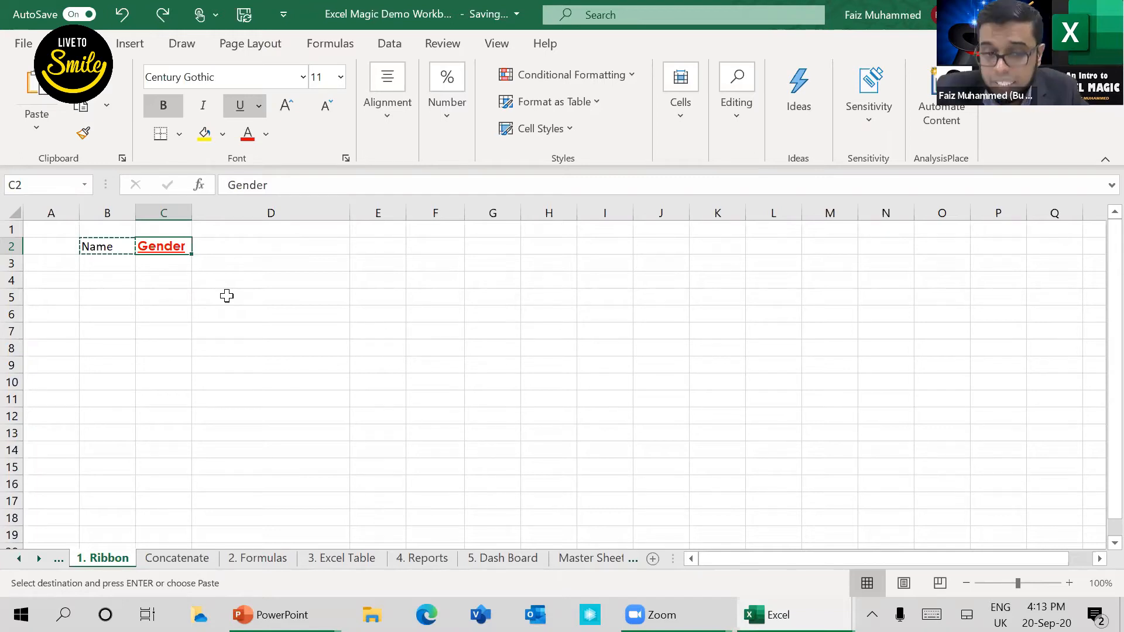
Step: Apply the plain formatting of heading B2 to heading C2 with Format Painter
left_click(108, 258)
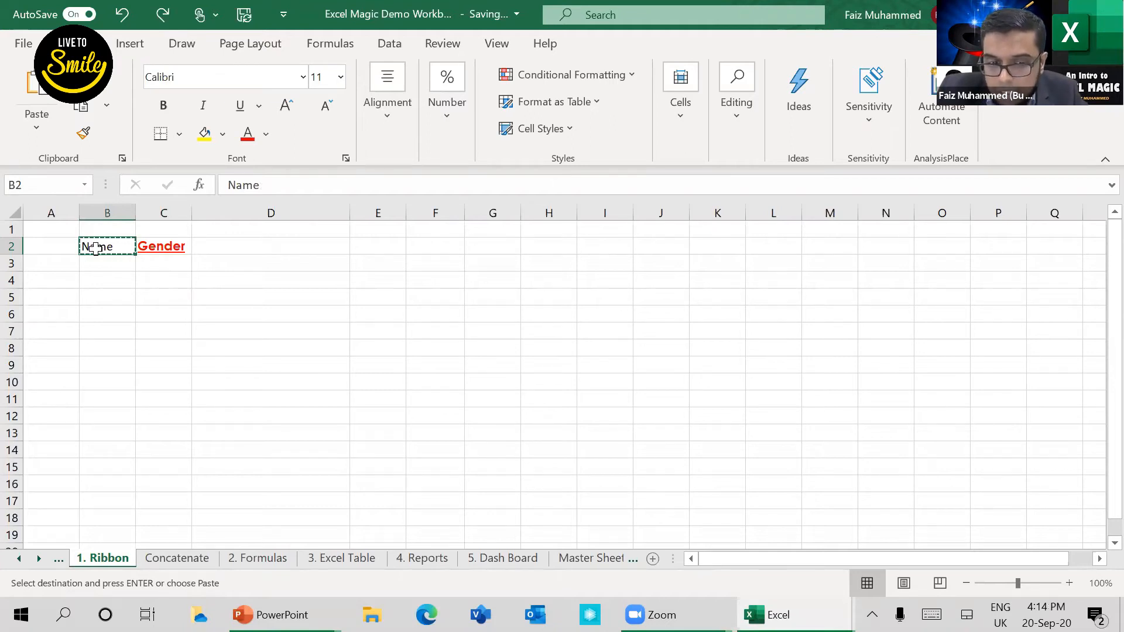
left_click(83, 139)
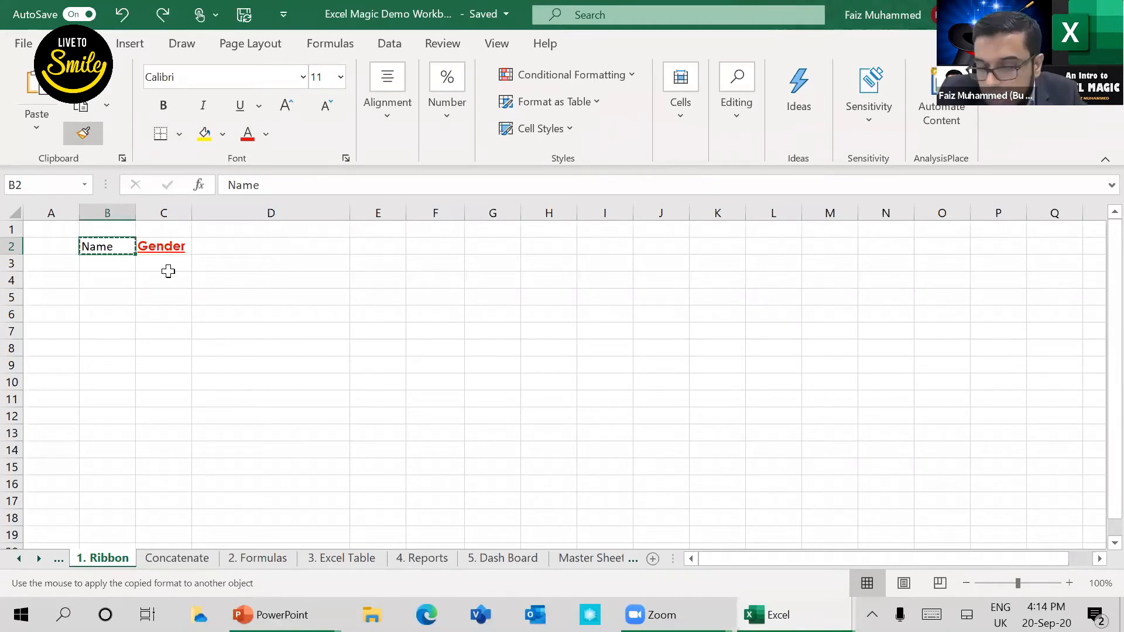
left_click(169, 279)
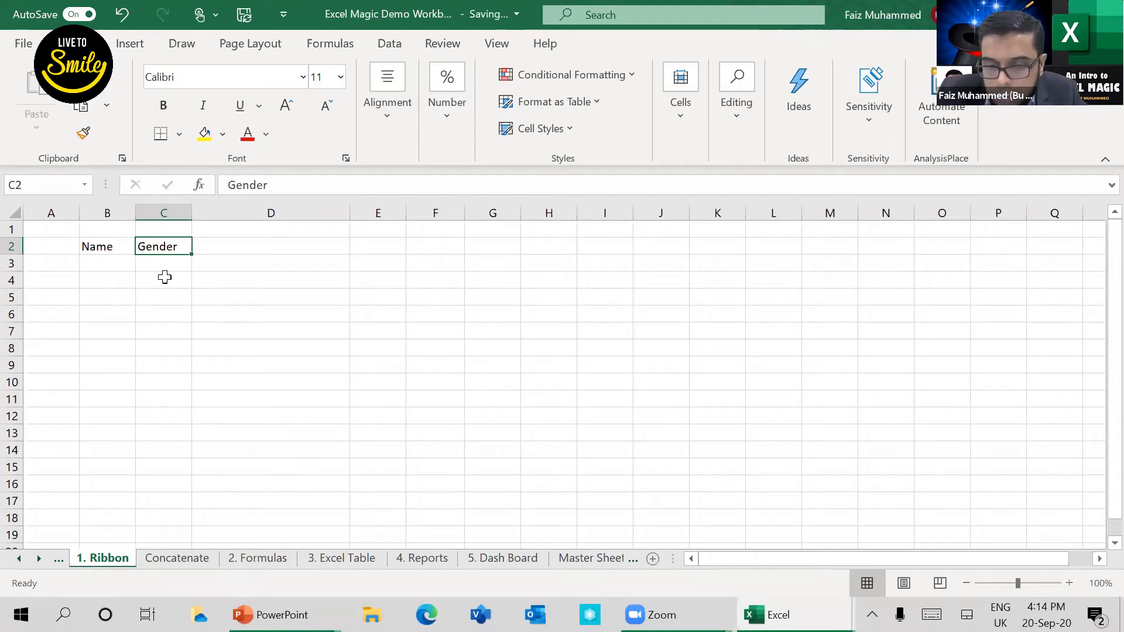
Step: Fill cells B3 to B7 under the Name heading with five people's names
left_click(114, 249)
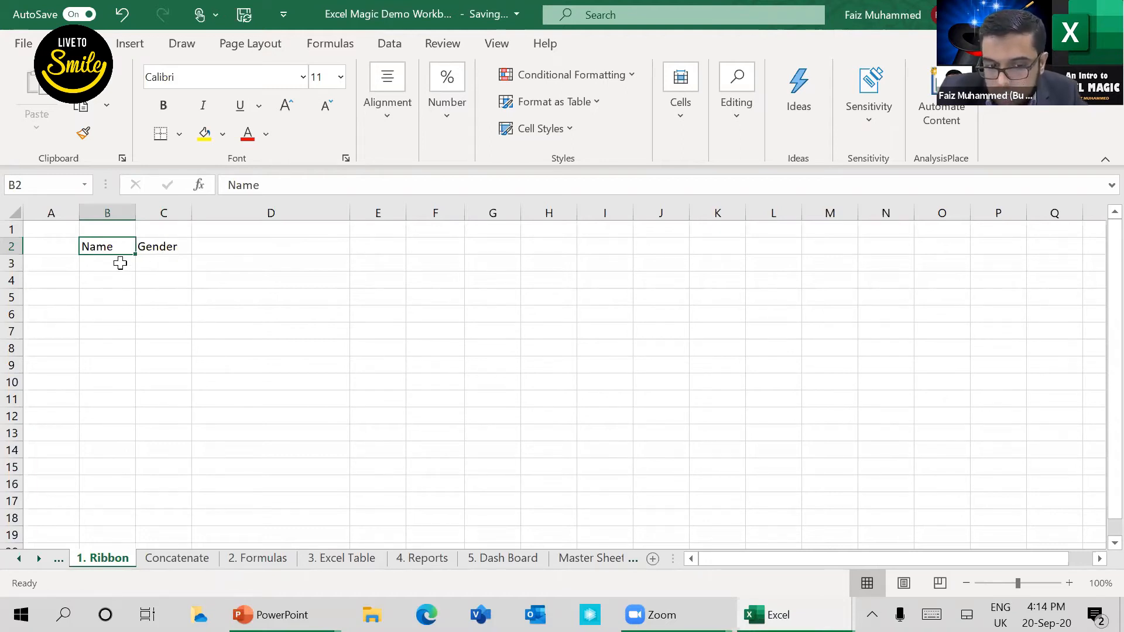
key("Return")
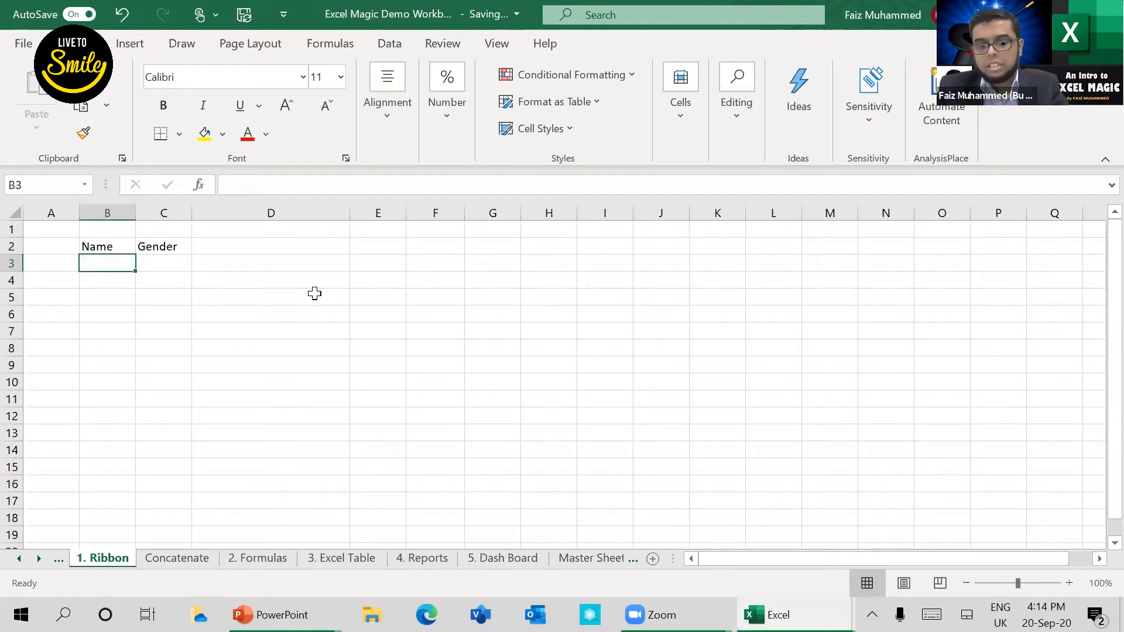
type("Faiz")
key("Return")
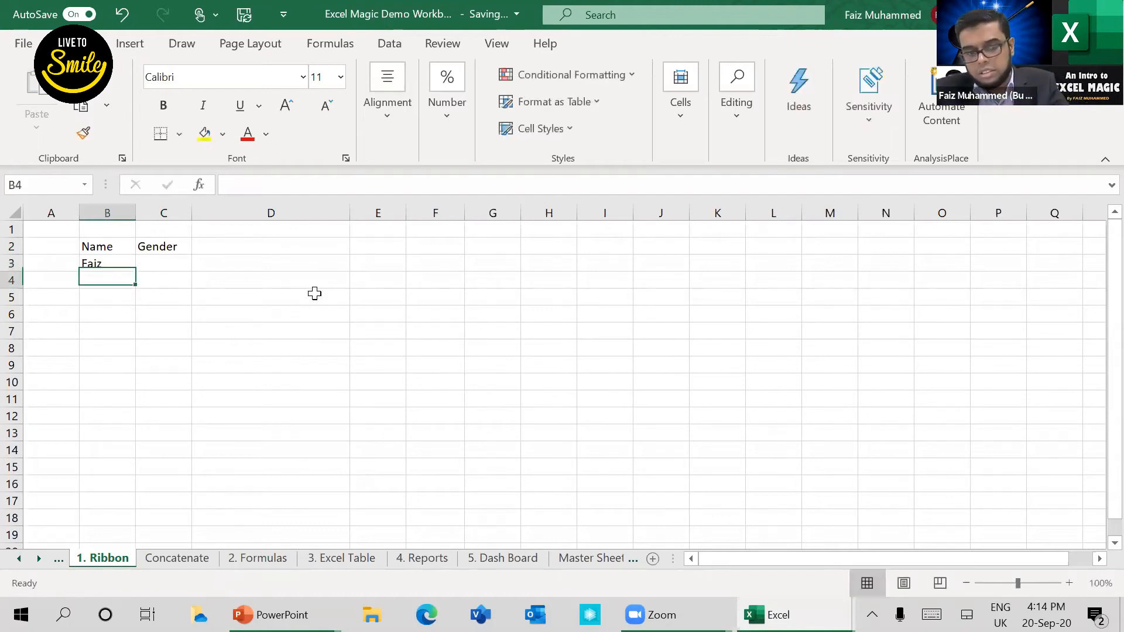
type("A ")
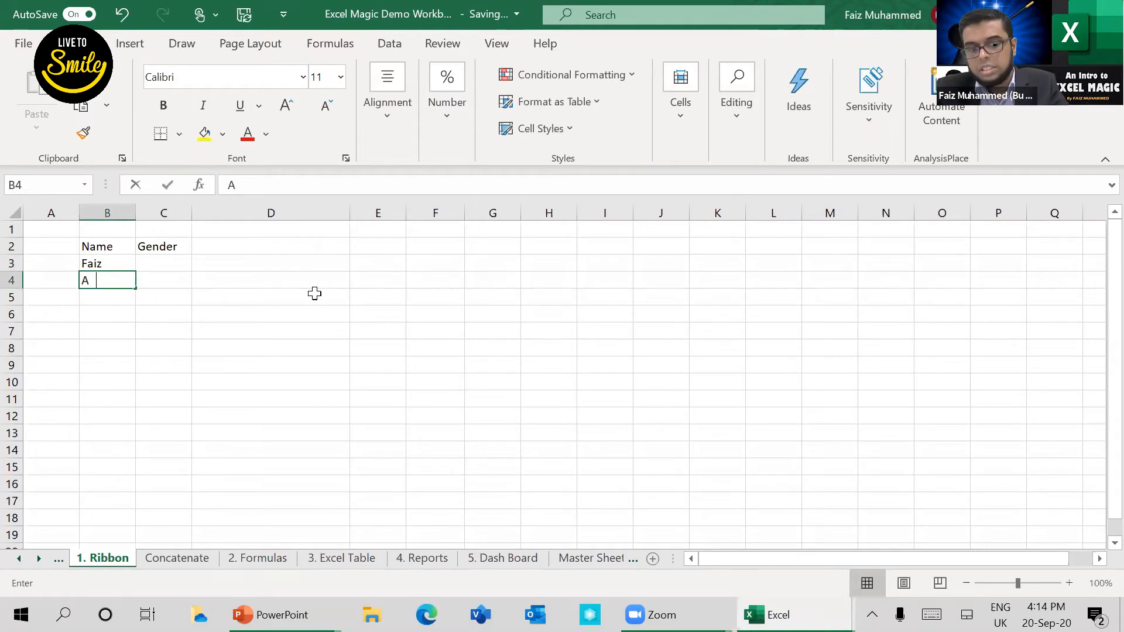
type("hmed")
key("Return")
type("Ali")
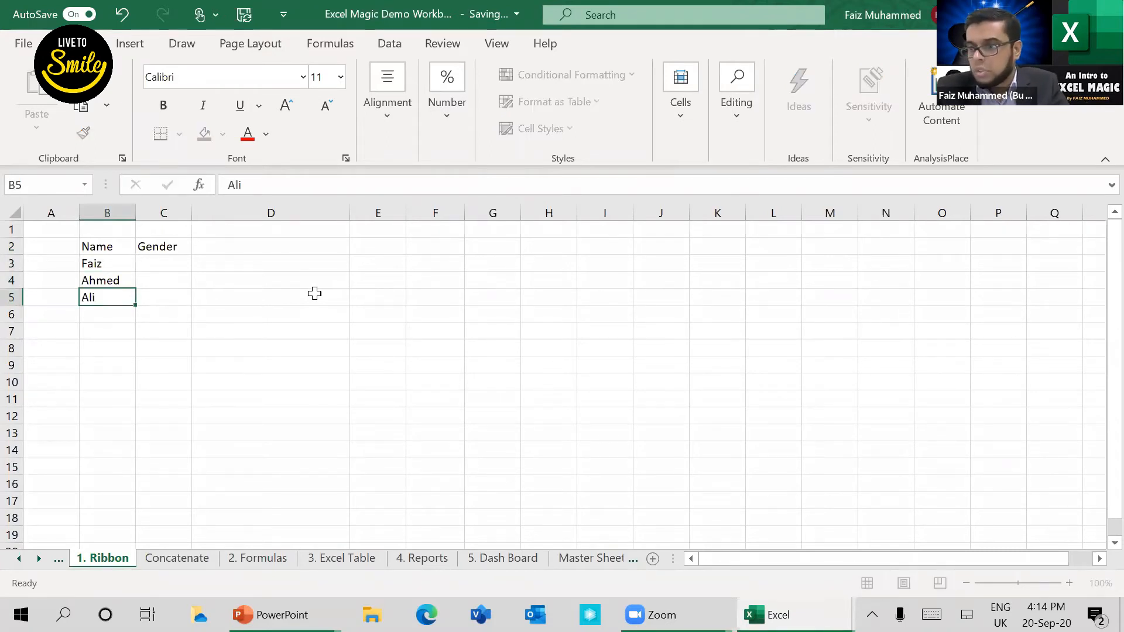
key("Return")
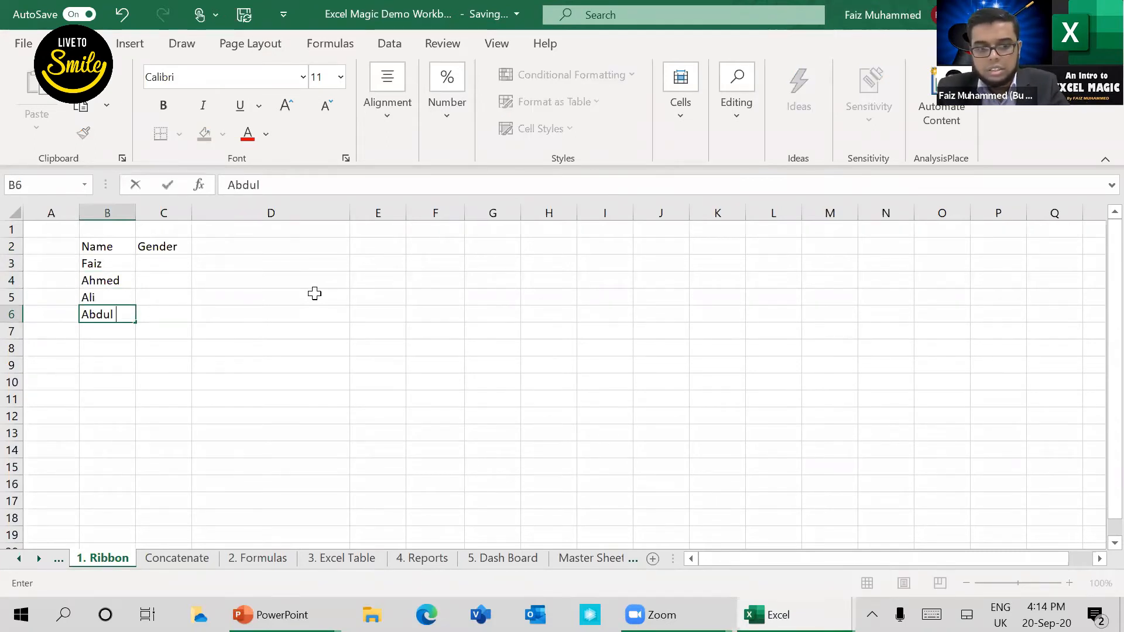
key("ctrl+Return")
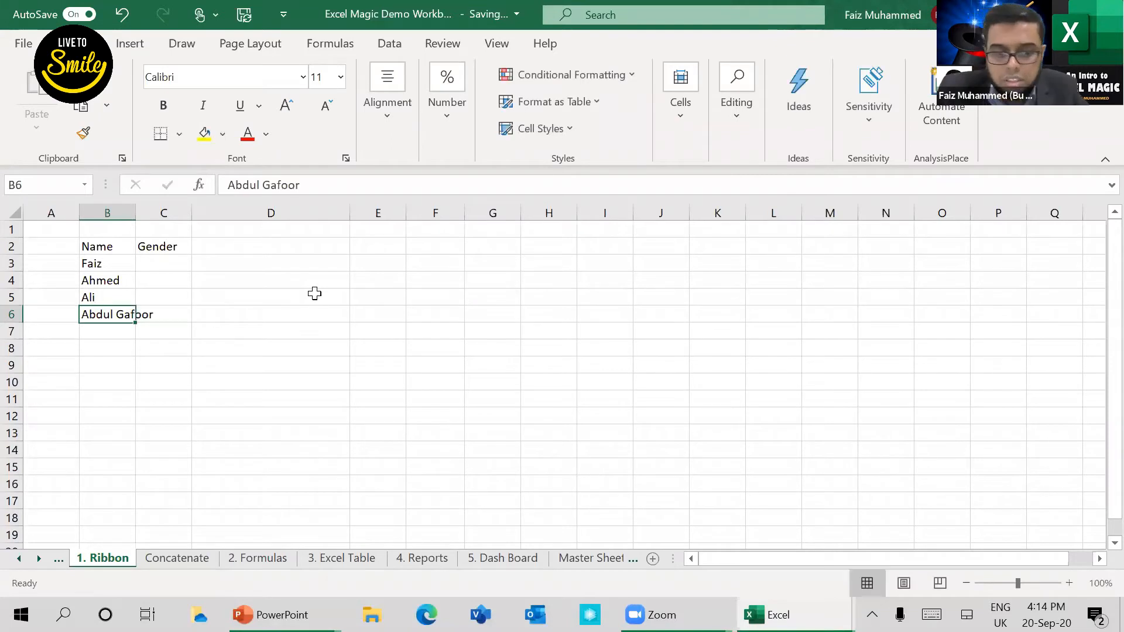
key("Return")
type("R")
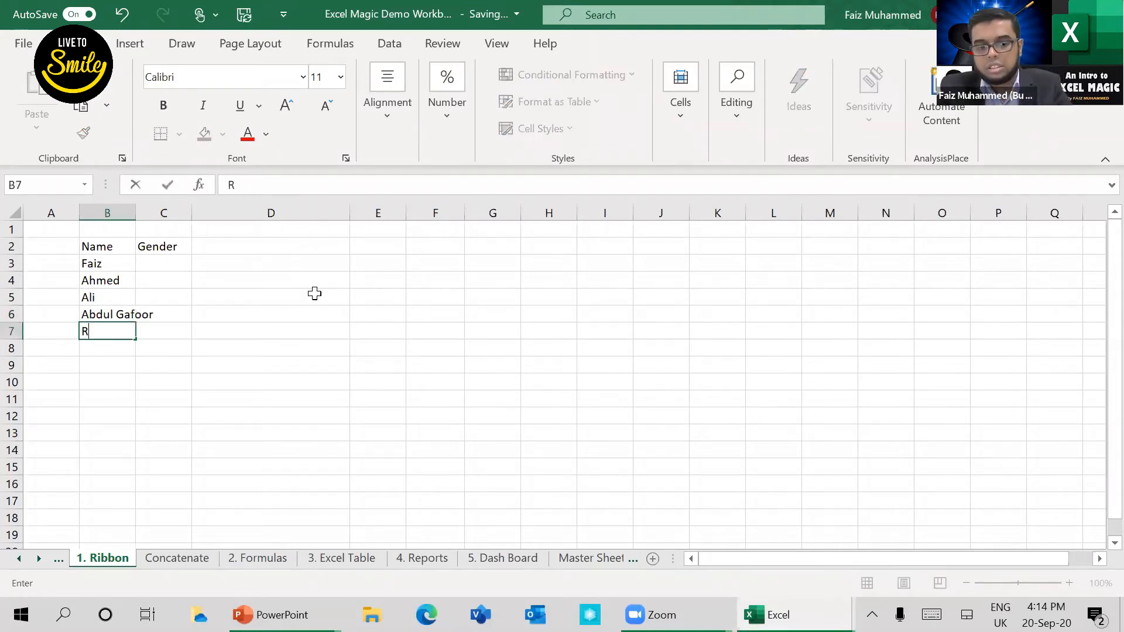
type("aseena")
key("Up")
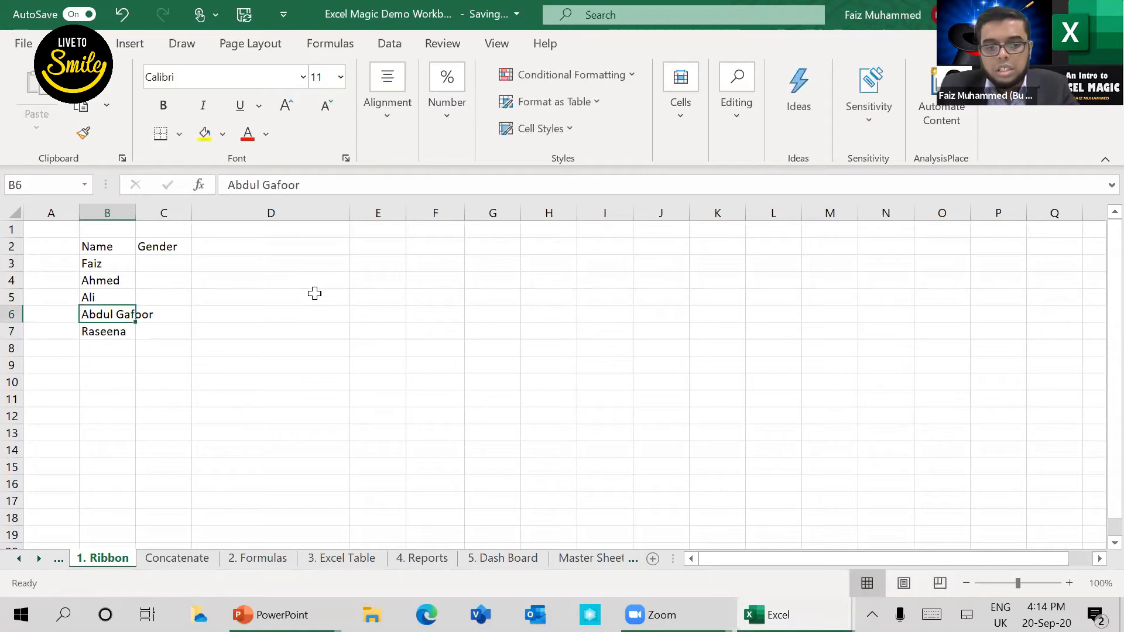
Step: Widen column B so the longest name fits, with C3 under the Gender heading as the active cell
key("Right")
key("Up")
key("Up")
key("Up")
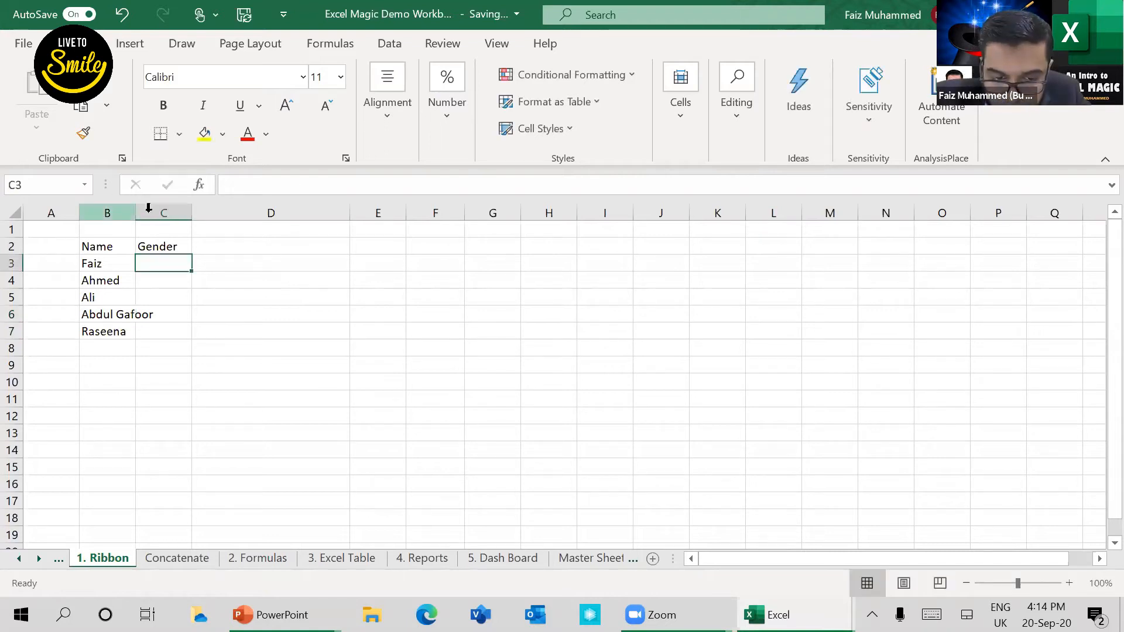
left_click_drag(133, 214, 176, 264)
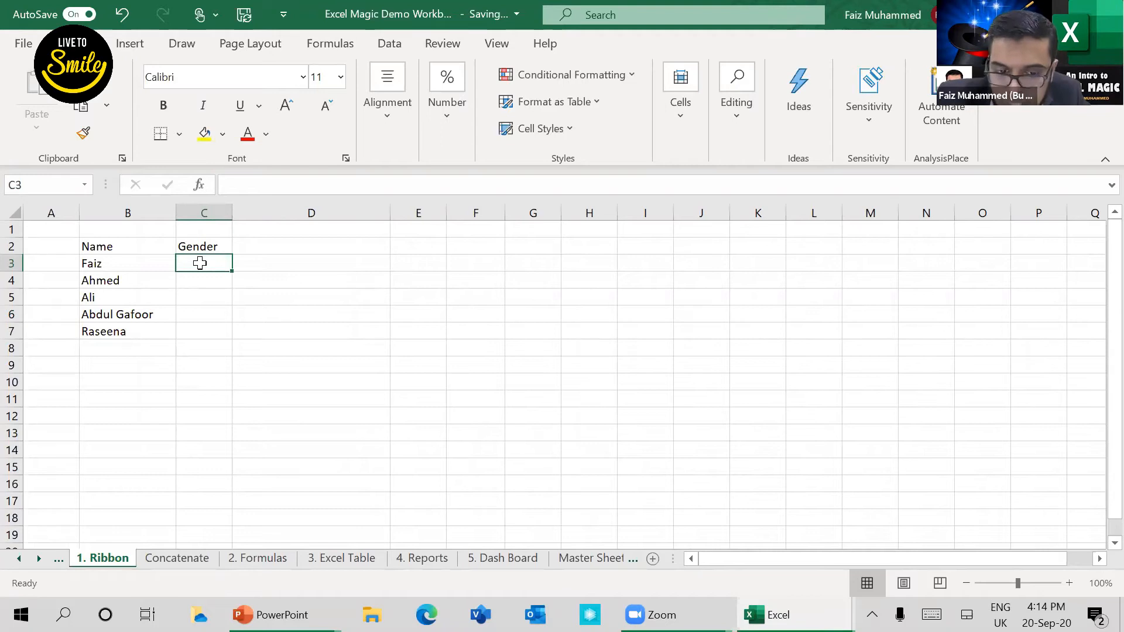
Step: Start a data validation rule for cells C3 to C7 under the Gender heading that allows a List
left_click_drag(200, 263, 210, 327)
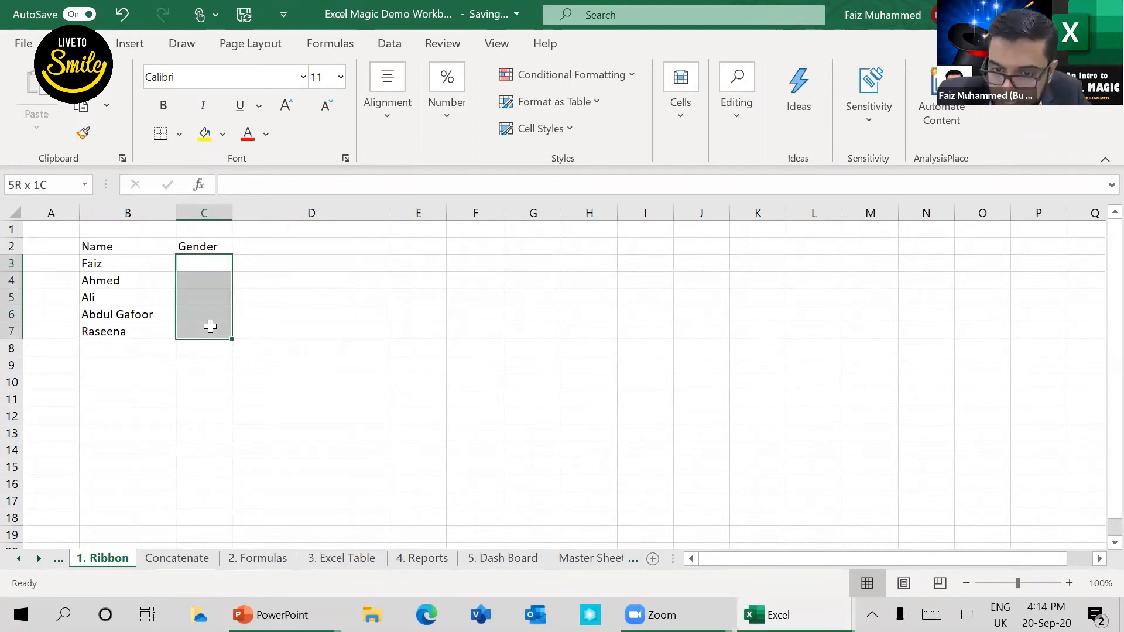
left_click_drag(210, 326, 211, 326)
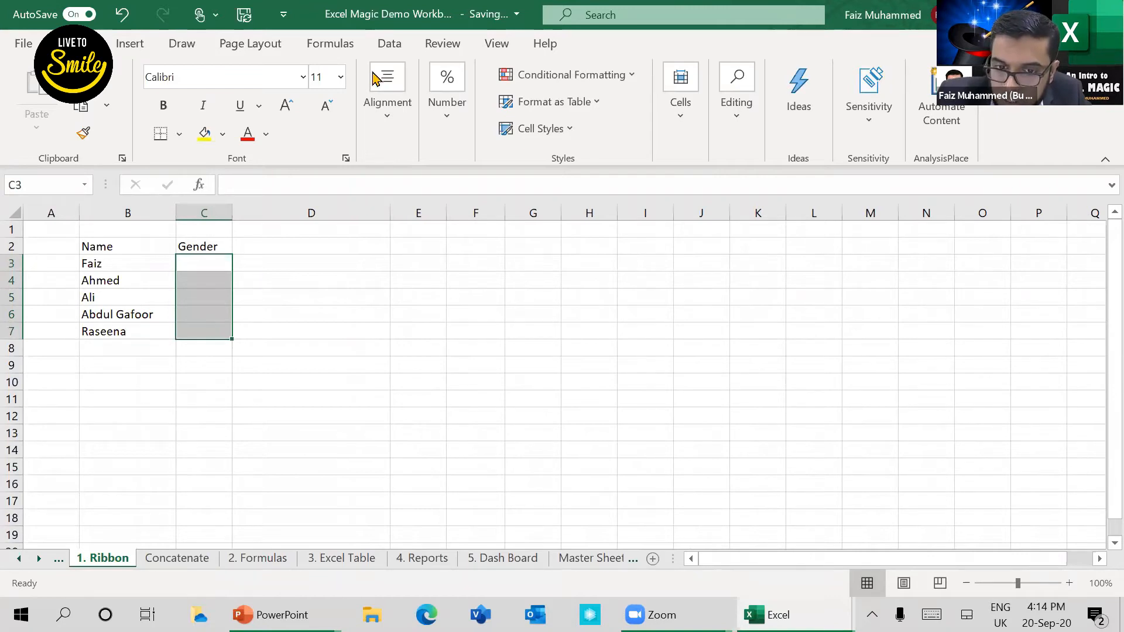
left_click(390, 47)
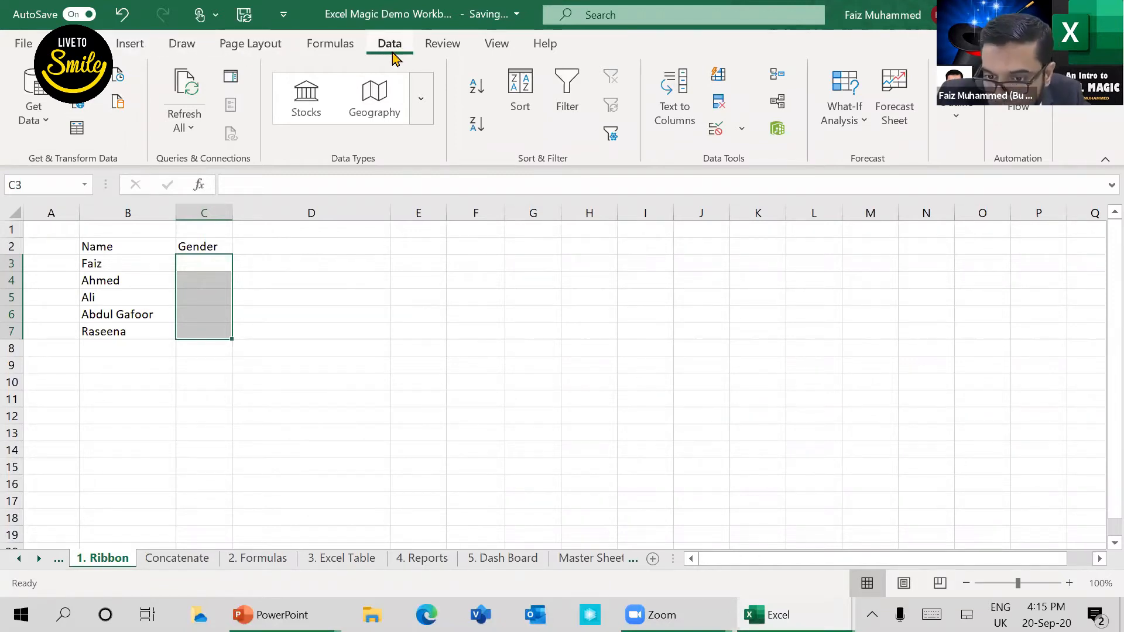
left_click(742, 129)
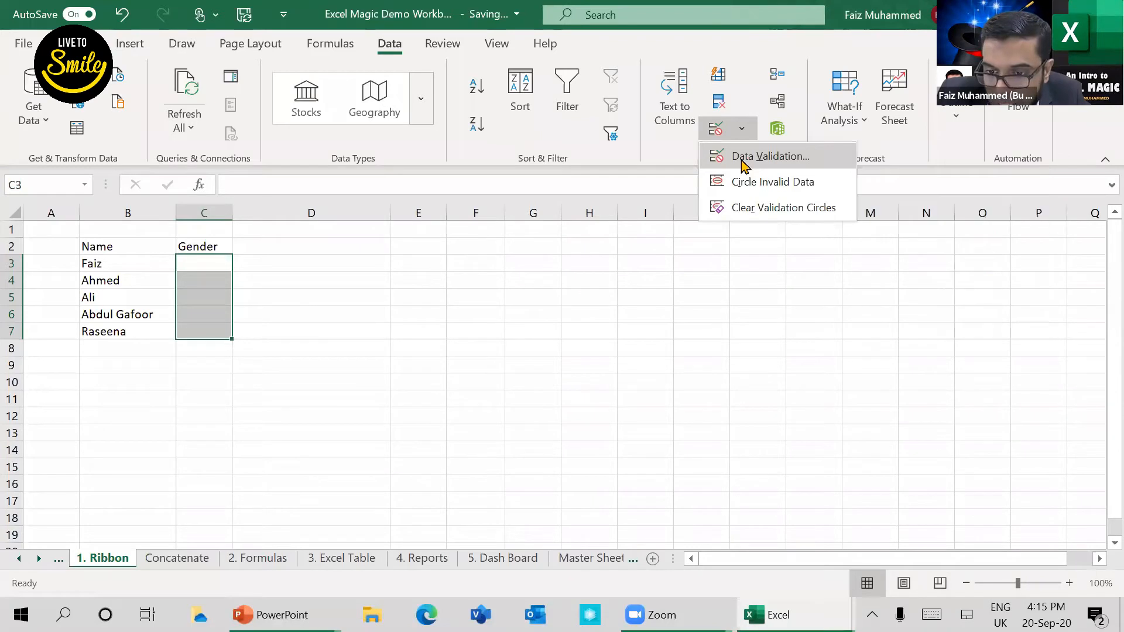
left_click(743, 162)
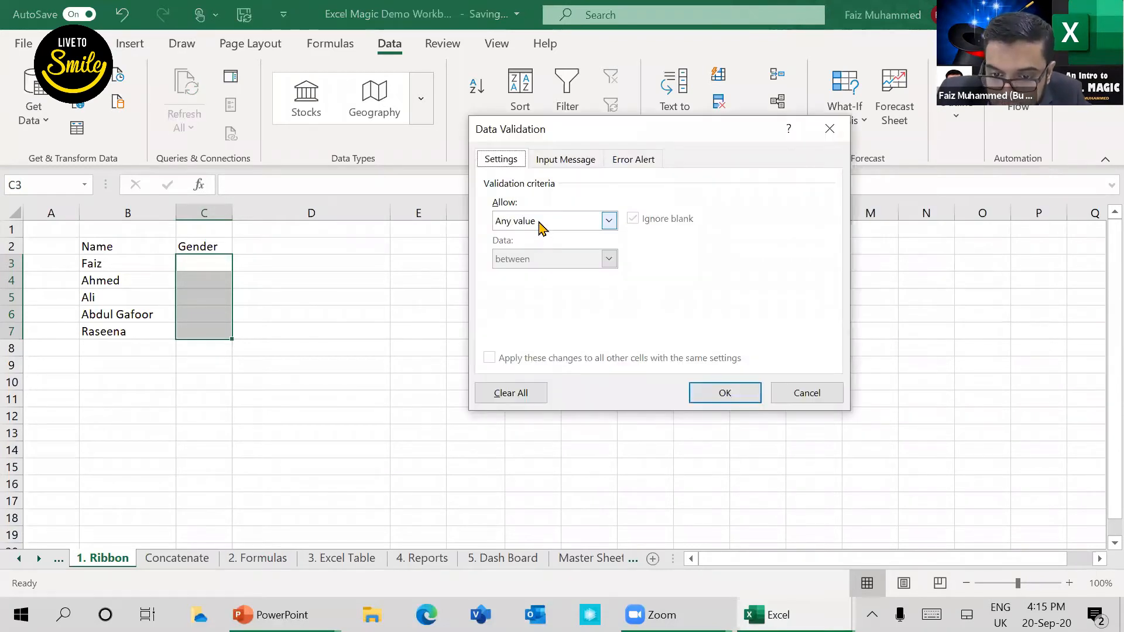
left_click(543, 227)
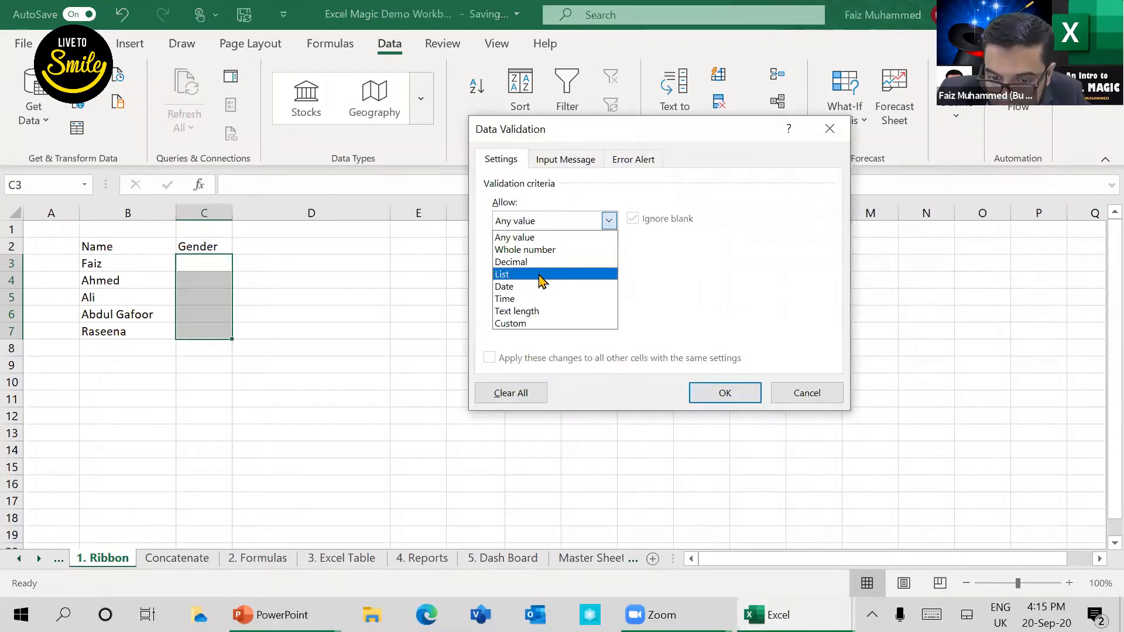
left_click(542, 275)
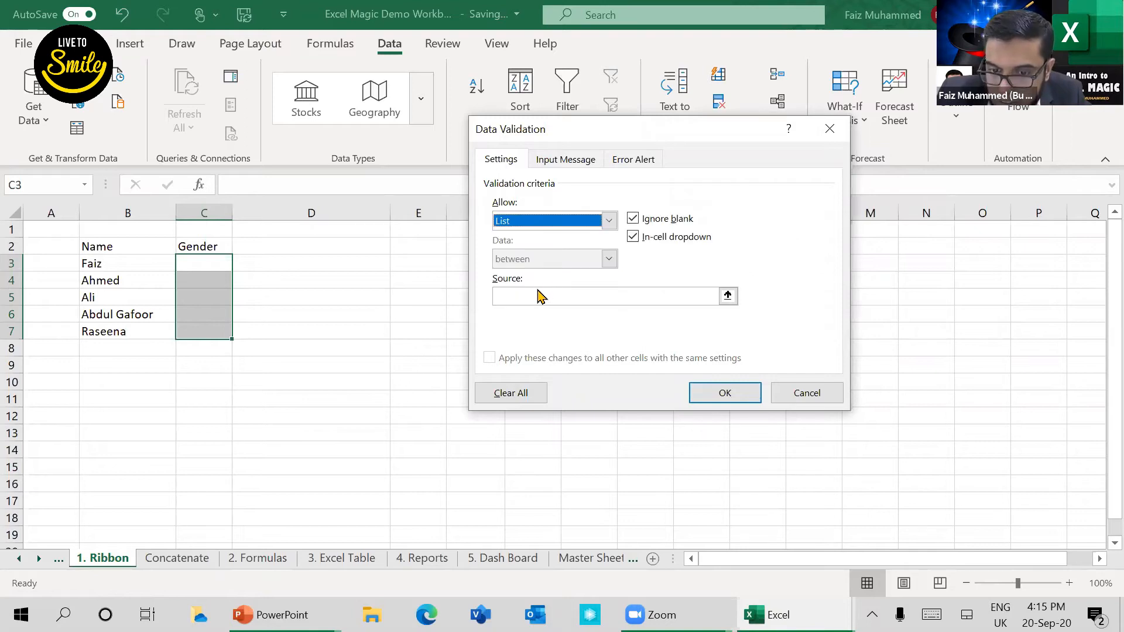
Step: Set the validation list source to Male,Female and apply the rule to the Gender cells
left_click(515, 298)
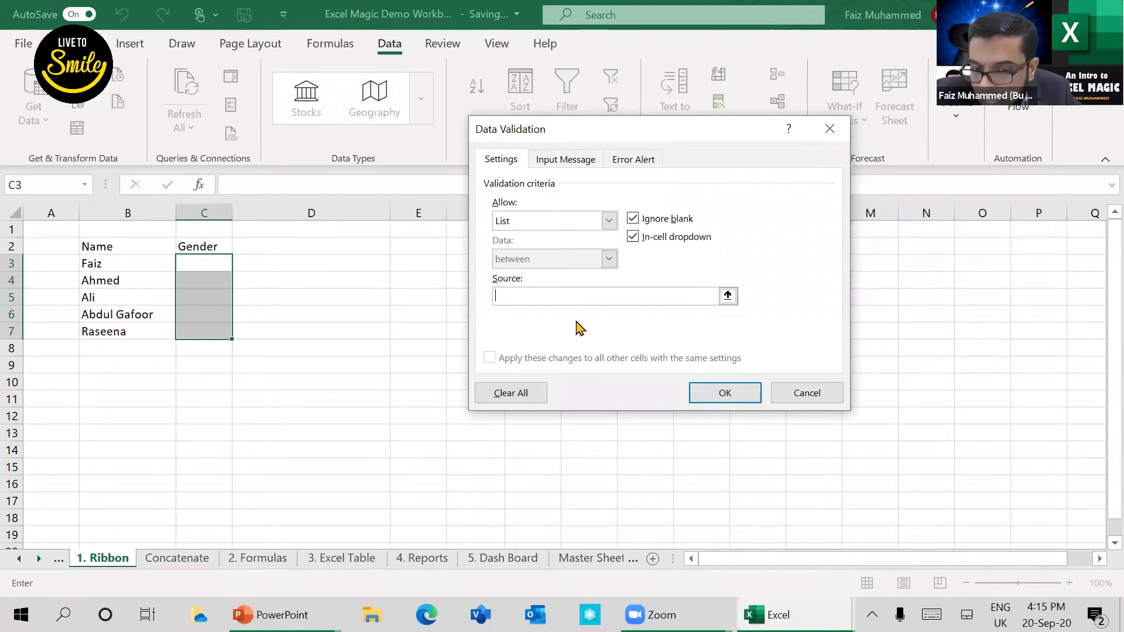
type("Male")
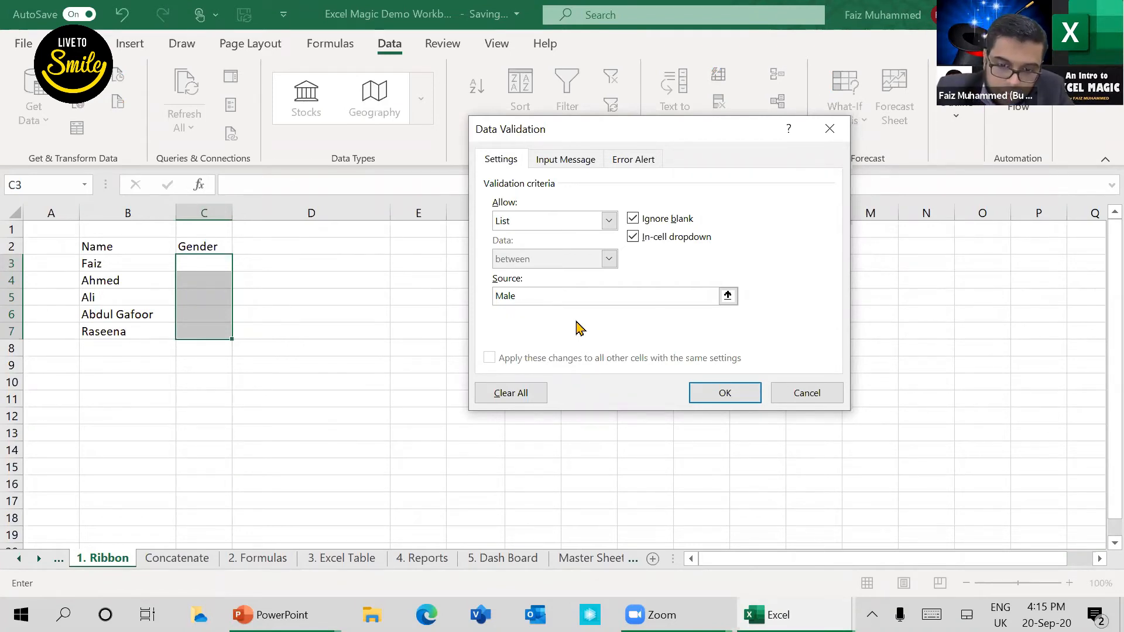
type(",Female")
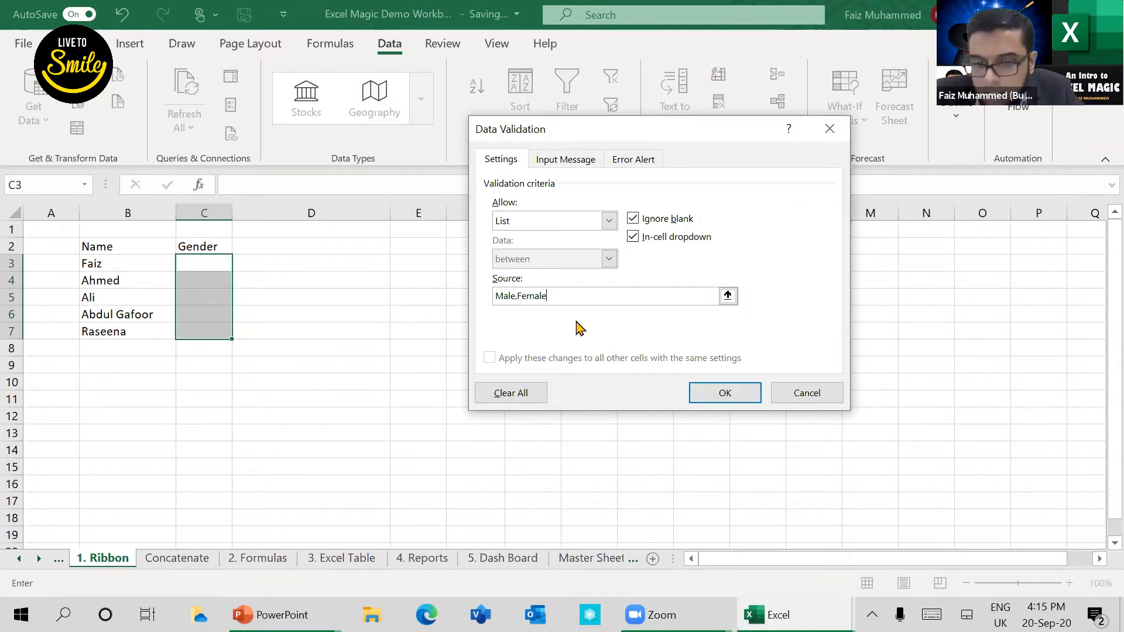
left_click(725, 396)
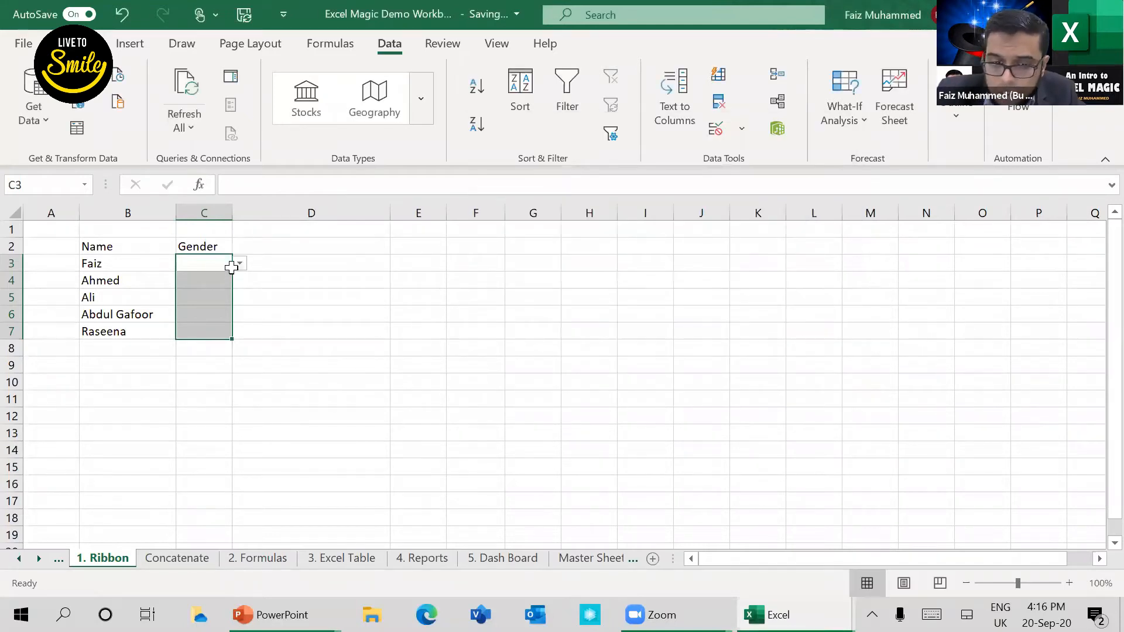
Step: Pick Female in C3 and Male in C6 from the Gender dropdown lists
left_click(239, 265)
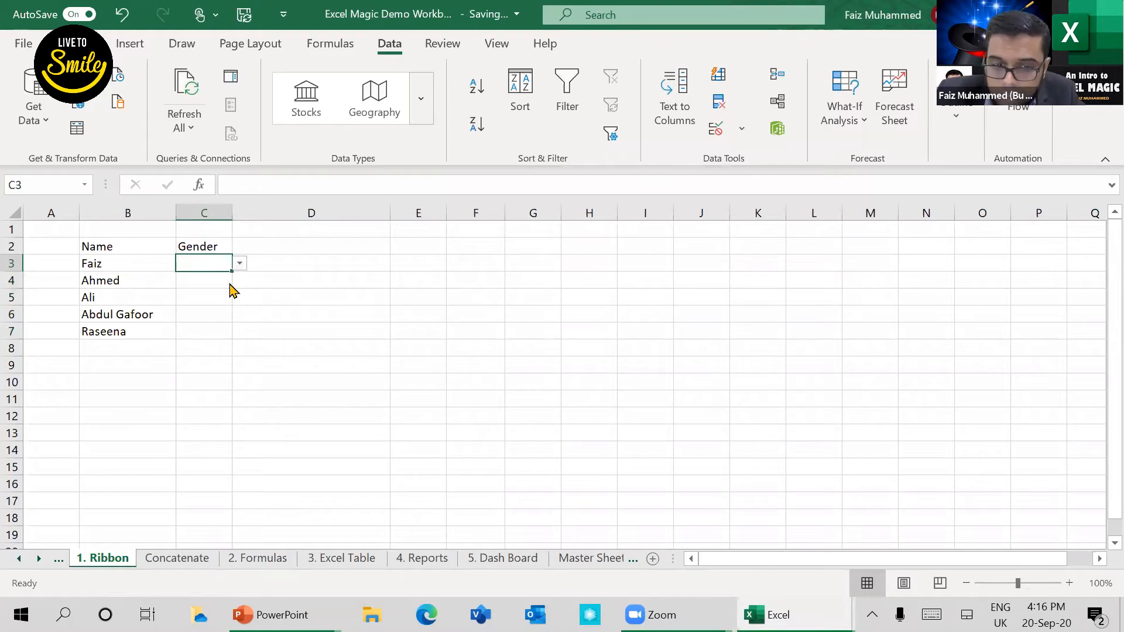
left_click(222, 292)
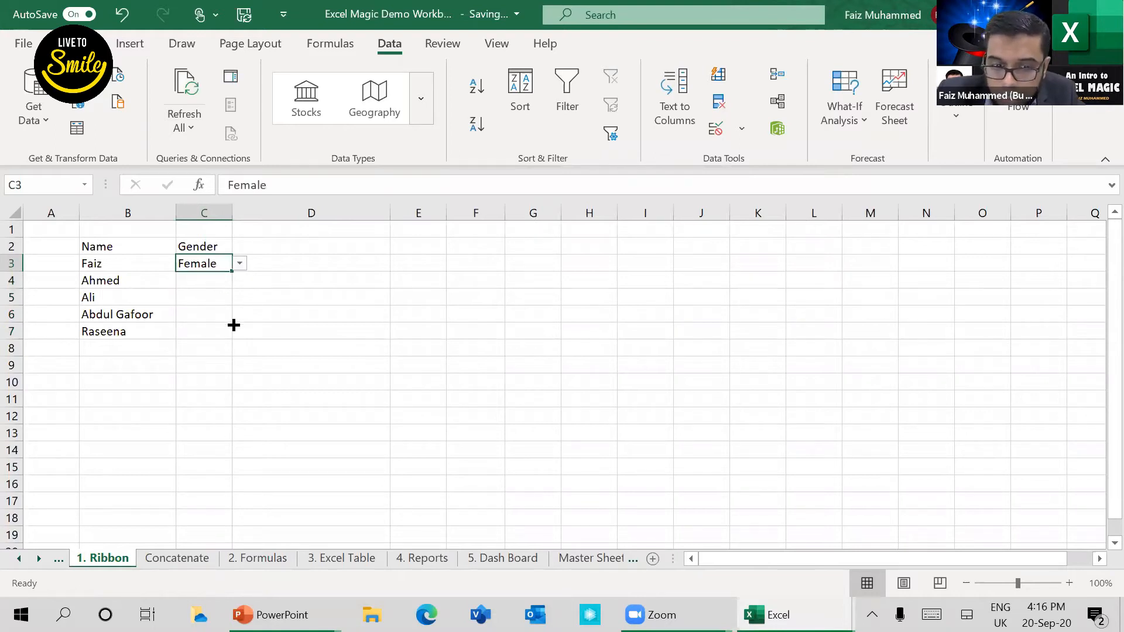
left_click(206, 315)
left_click(240, 316)
left_click(201, 330)
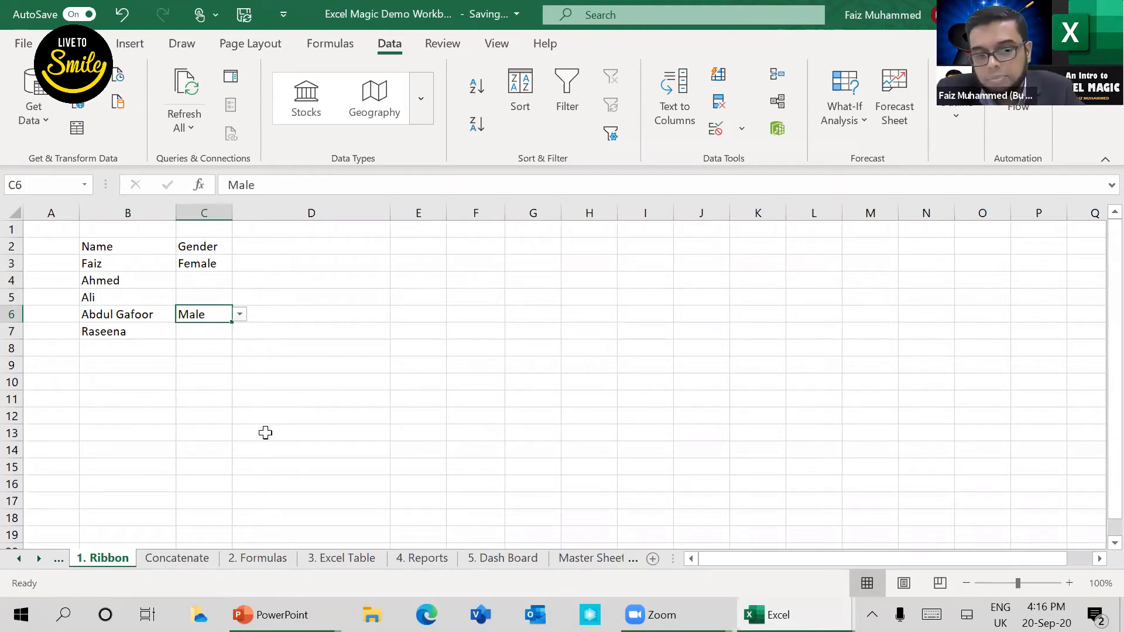
left_click(222, 330)
key("Up")
key("Up")
key("Up")
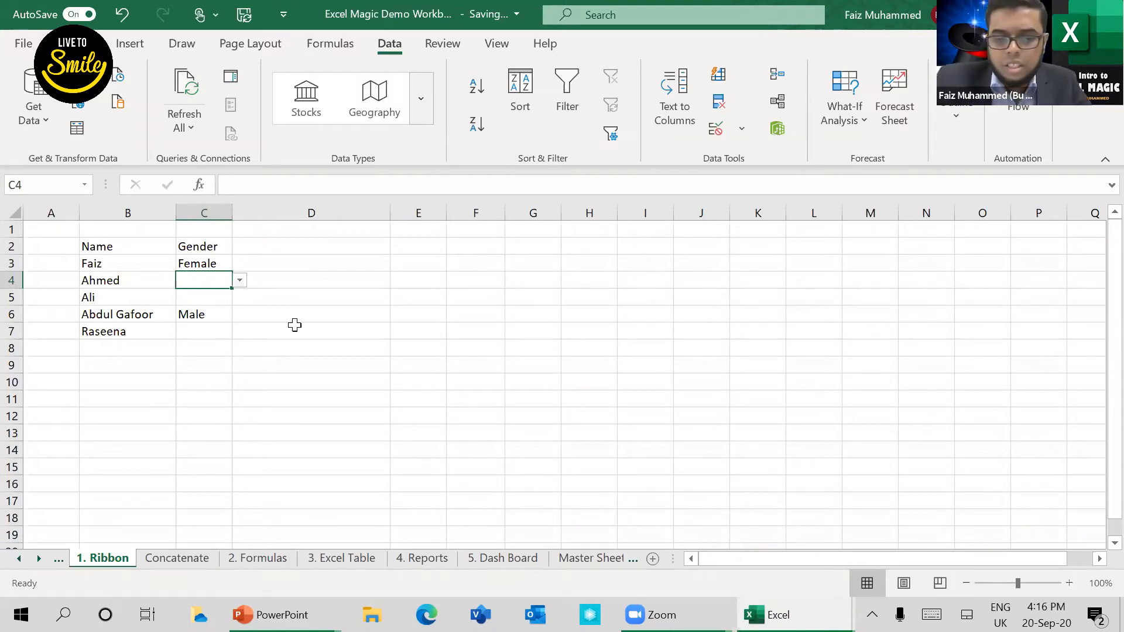
left_click(252, 346)
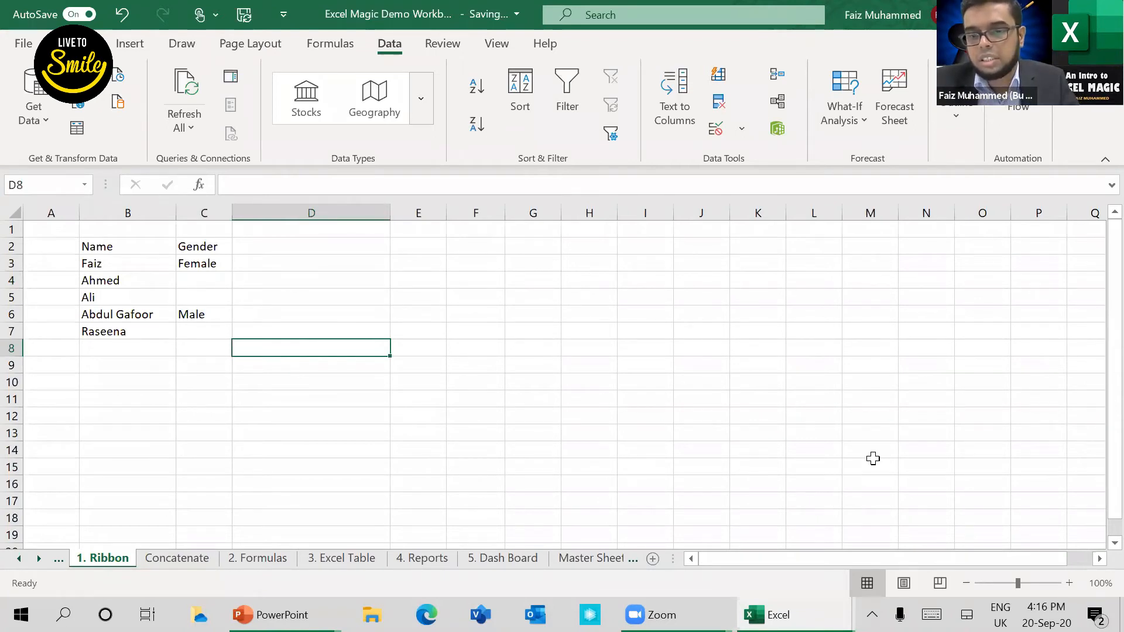
Step: Switch to the PowerPoint slide show, reveal the Work with Text and Concatenate points, and return to the Excel workbook
key("alt+Tab")
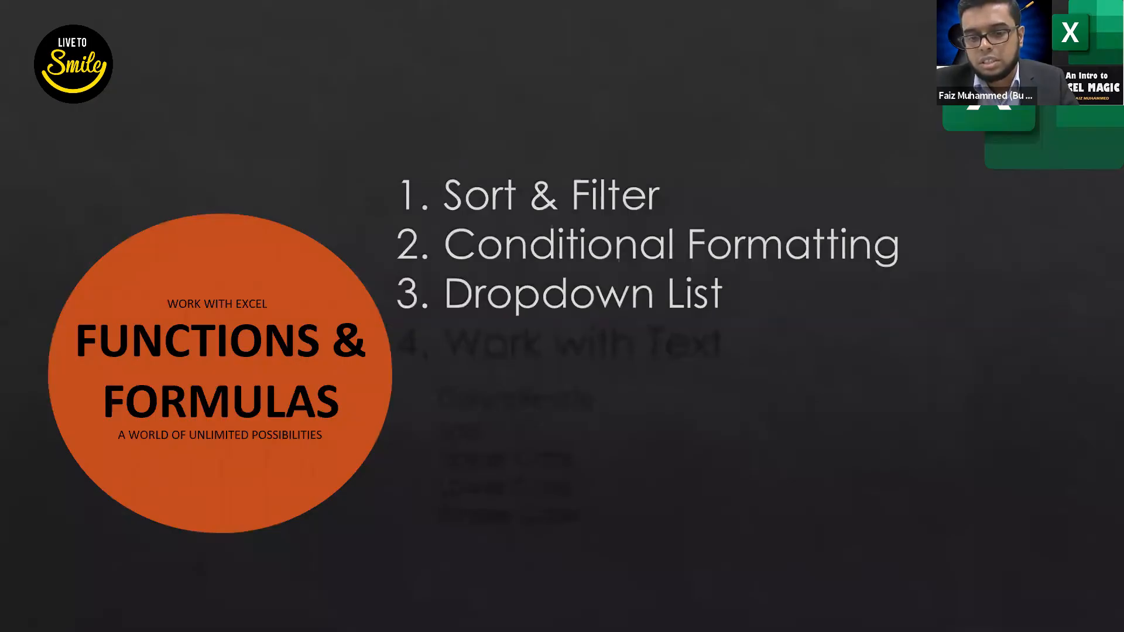
key("Right")
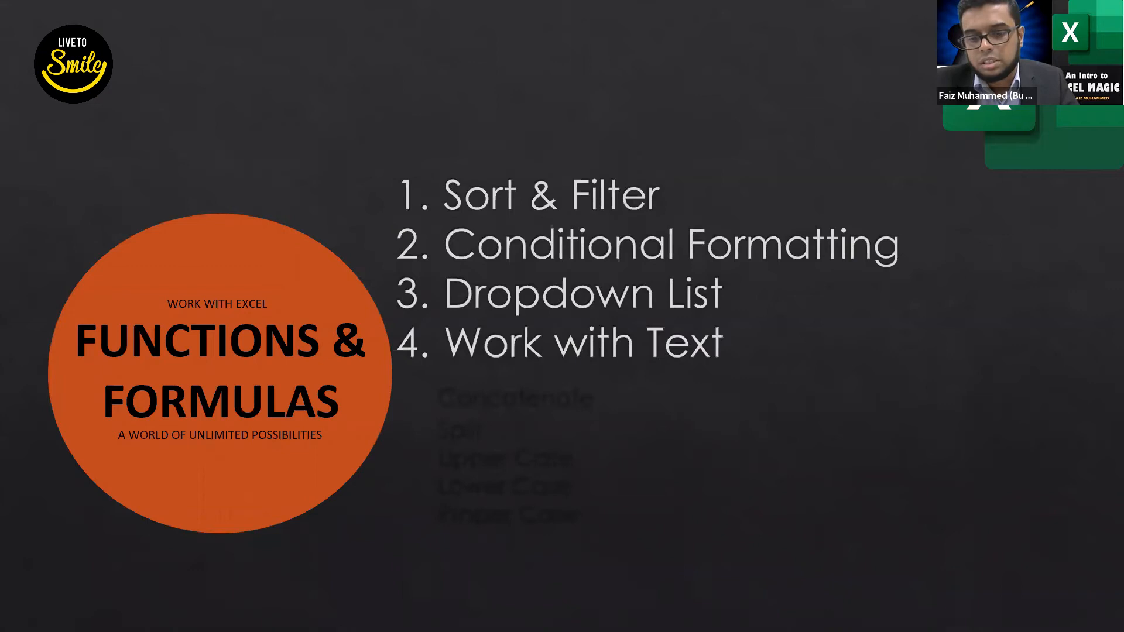
key("Right")
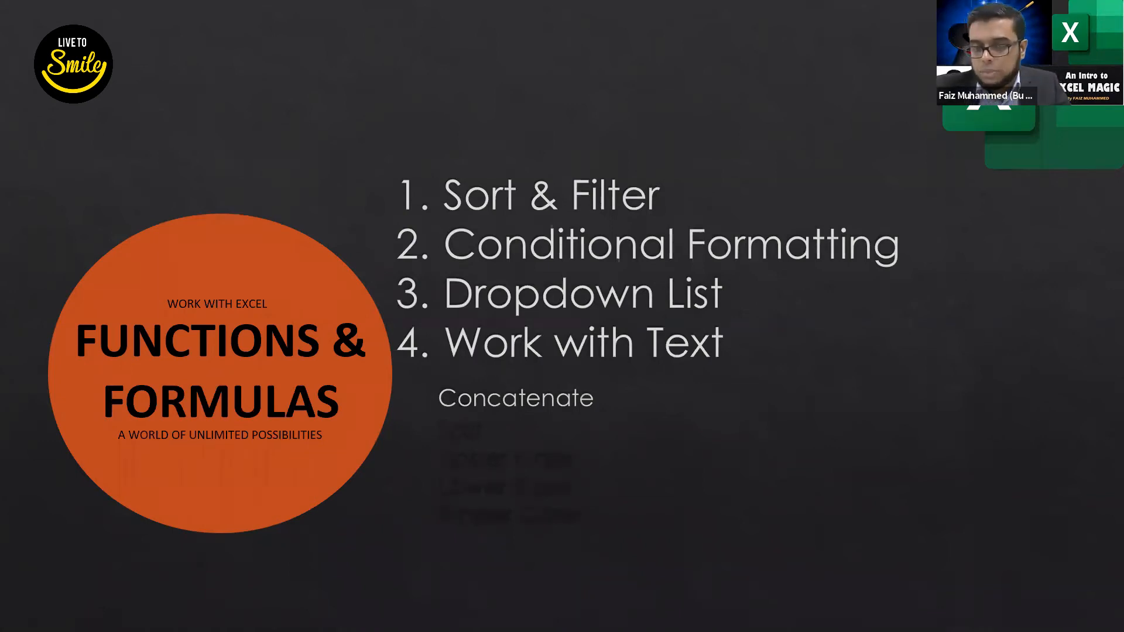
key("alt+Tab")
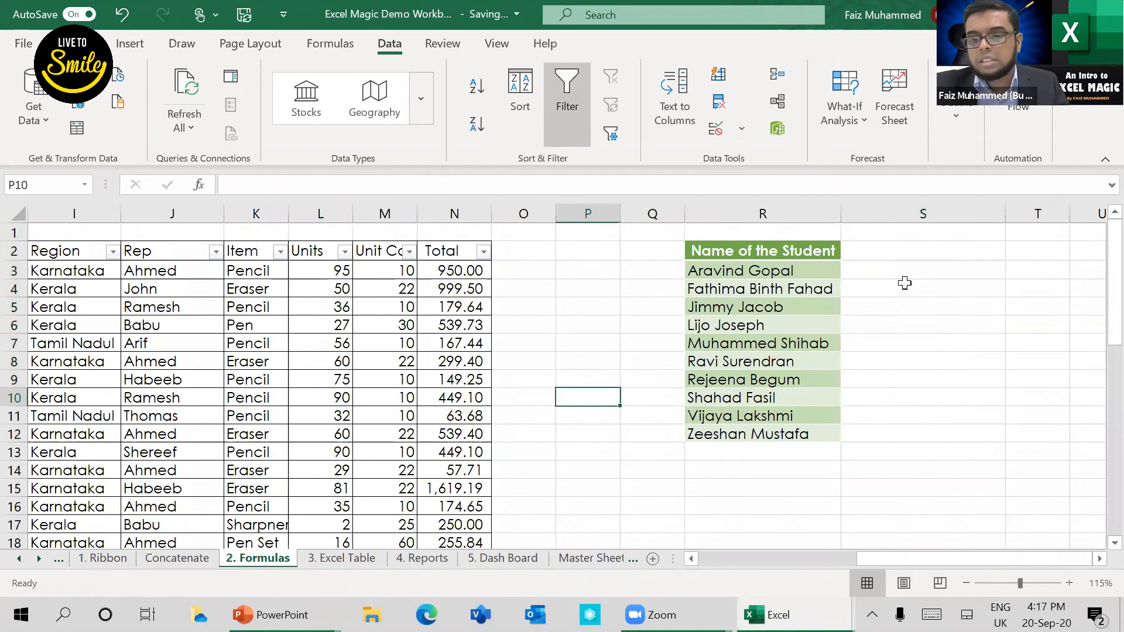
Step: Examine the Name of the Student list in R2 to R12 on the 2. Formulas sheet
left_click(907, 278)
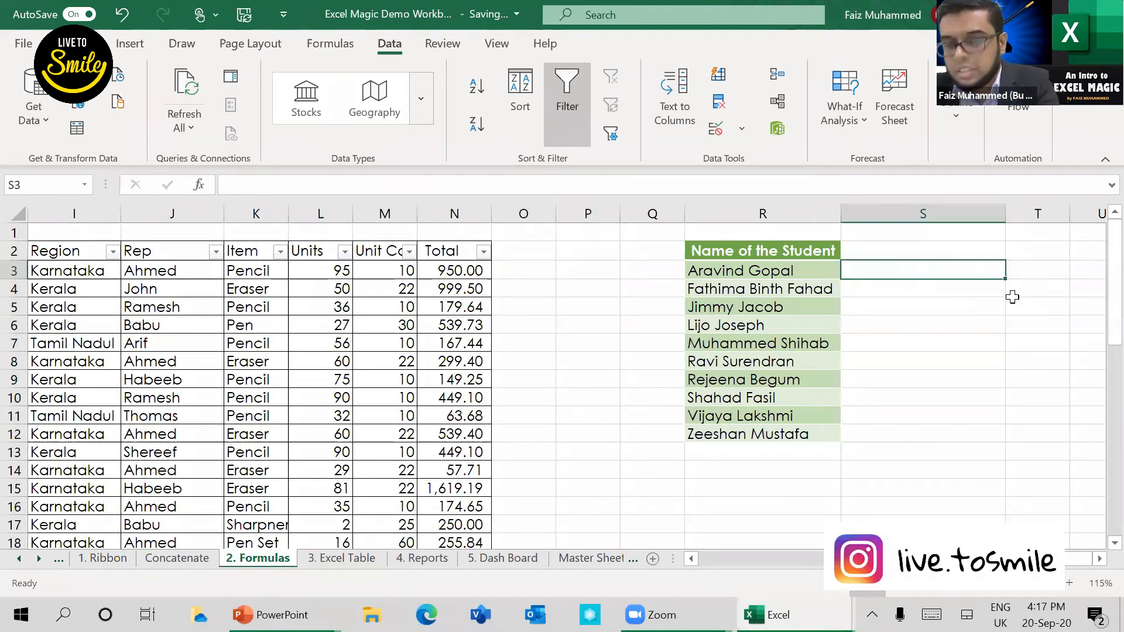
key("Left")
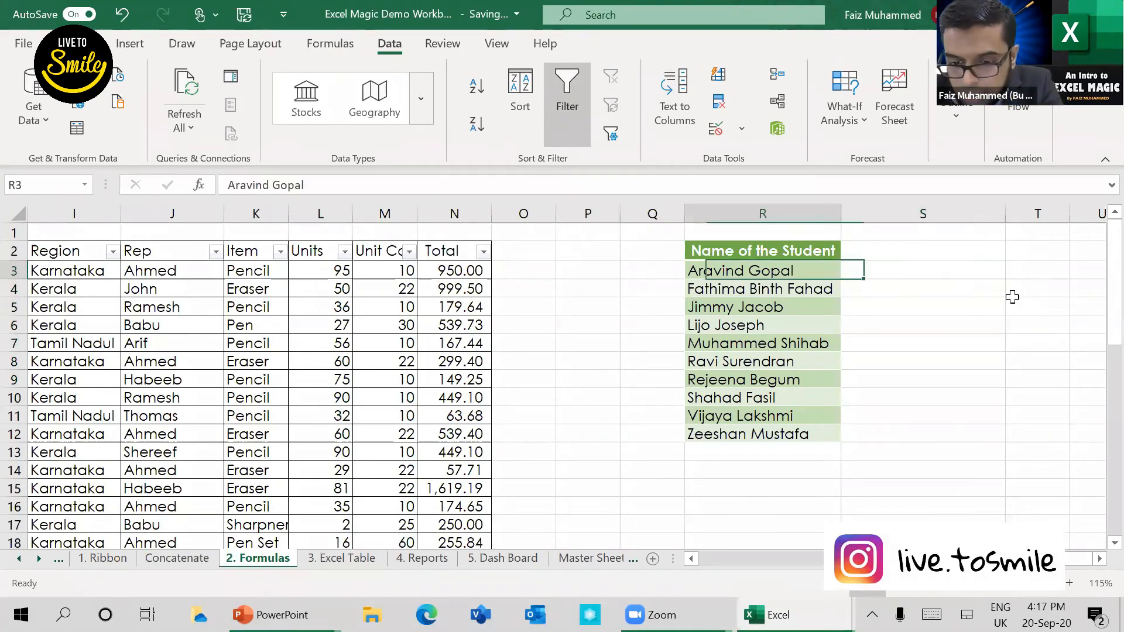
key("Up")
key("Down")
key("Up")
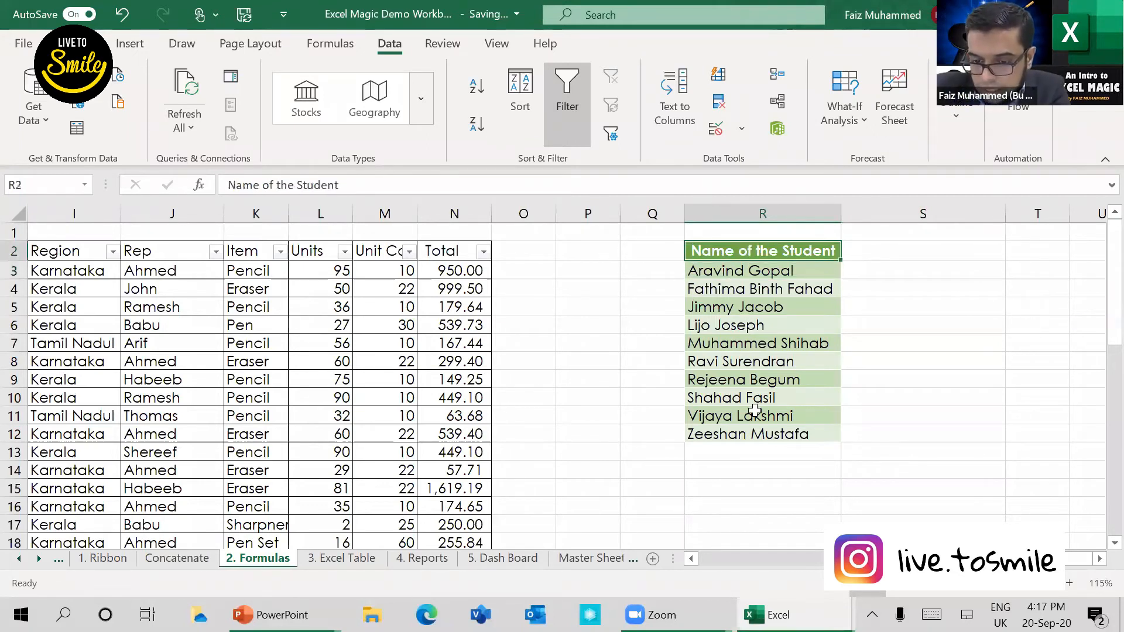
key("shift+Down")
key("shift+Down")
key("shift+Down")
key("shift+Down")
key("shift+Down")
key("shift+Down")
key("shift+Down")
key("shift+Down")
key("shift+Down")
key("shift+Down")
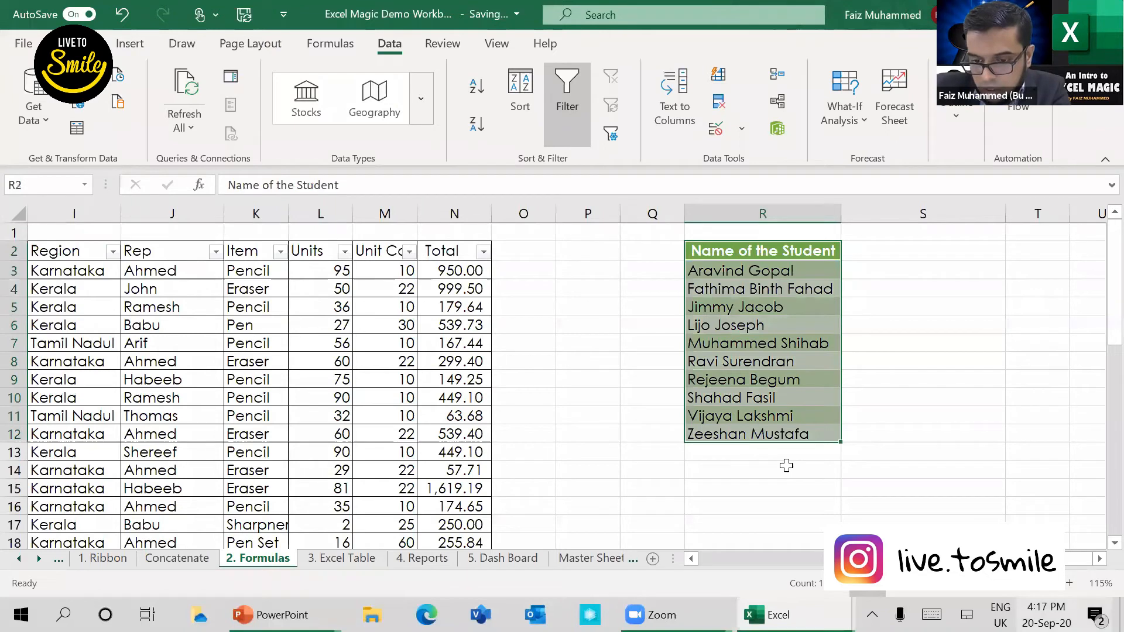
scroll(1016, 486, "up", 1)
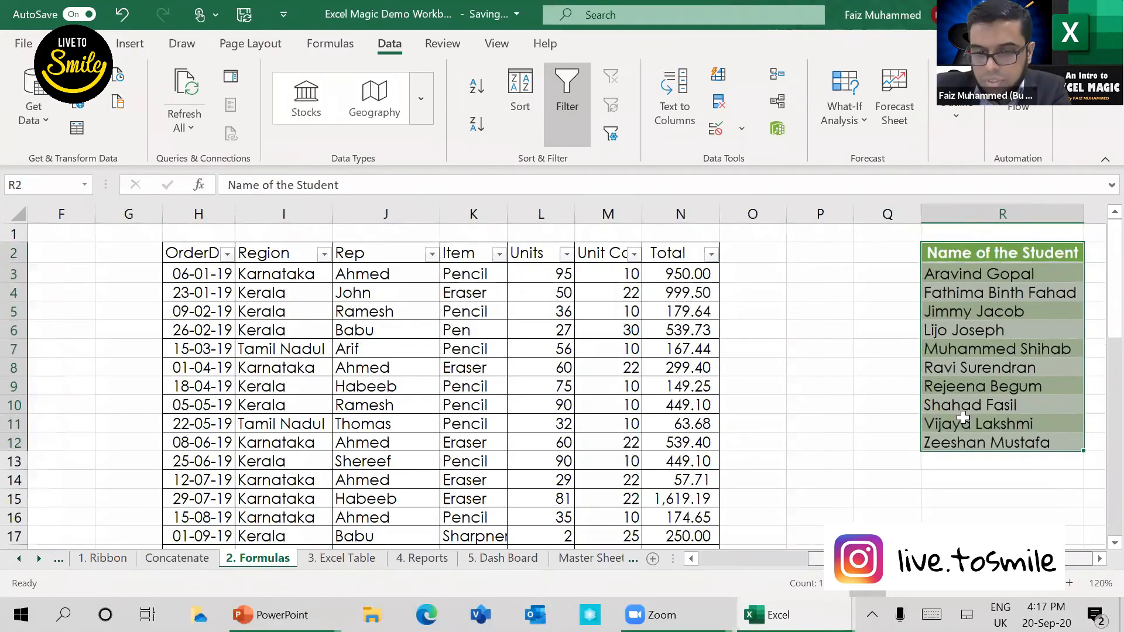
left_click(963, 417)
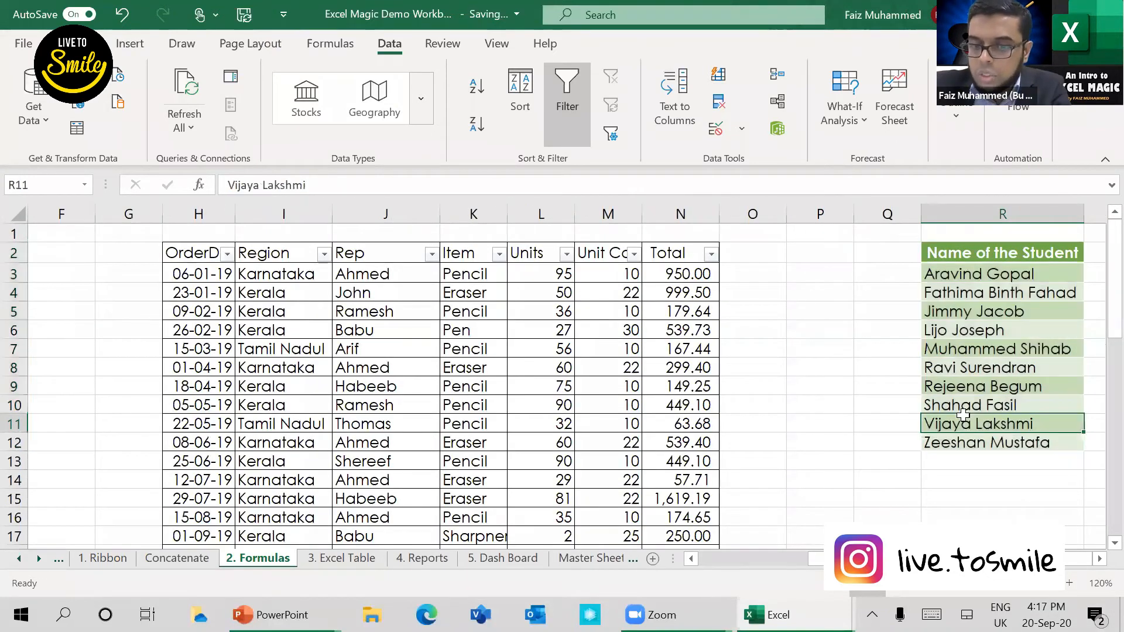
key("Right")
key("Right")
key("Right")
key("Left")
key("Left")
key("Left")
key("Up")
key("Up")
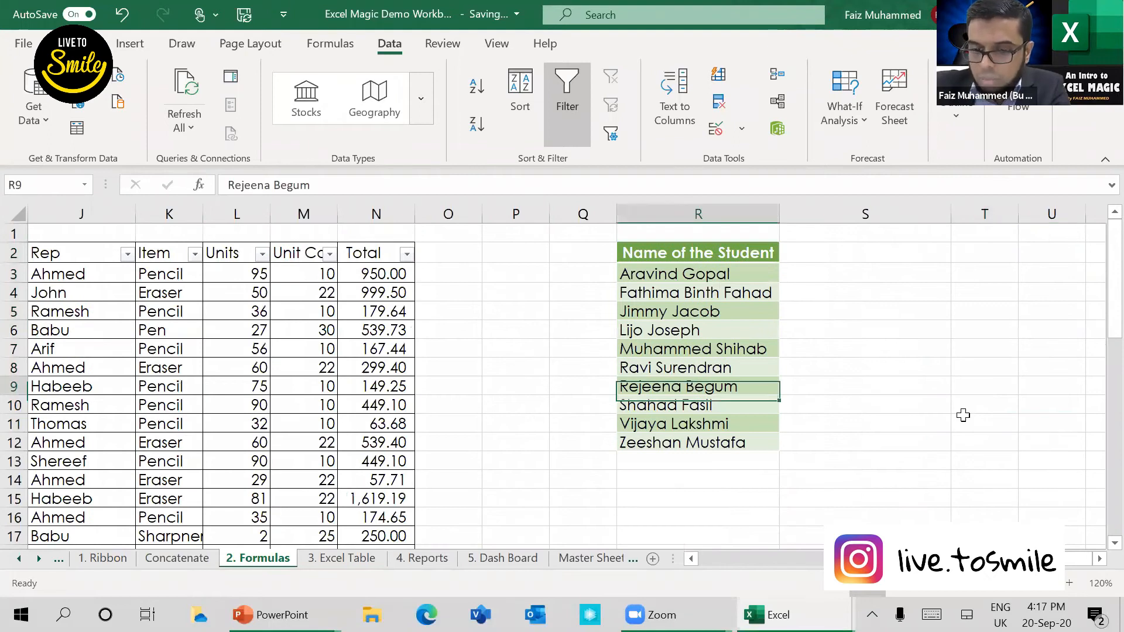
key("Up")
key("Up")
key("Up")
key("Up")
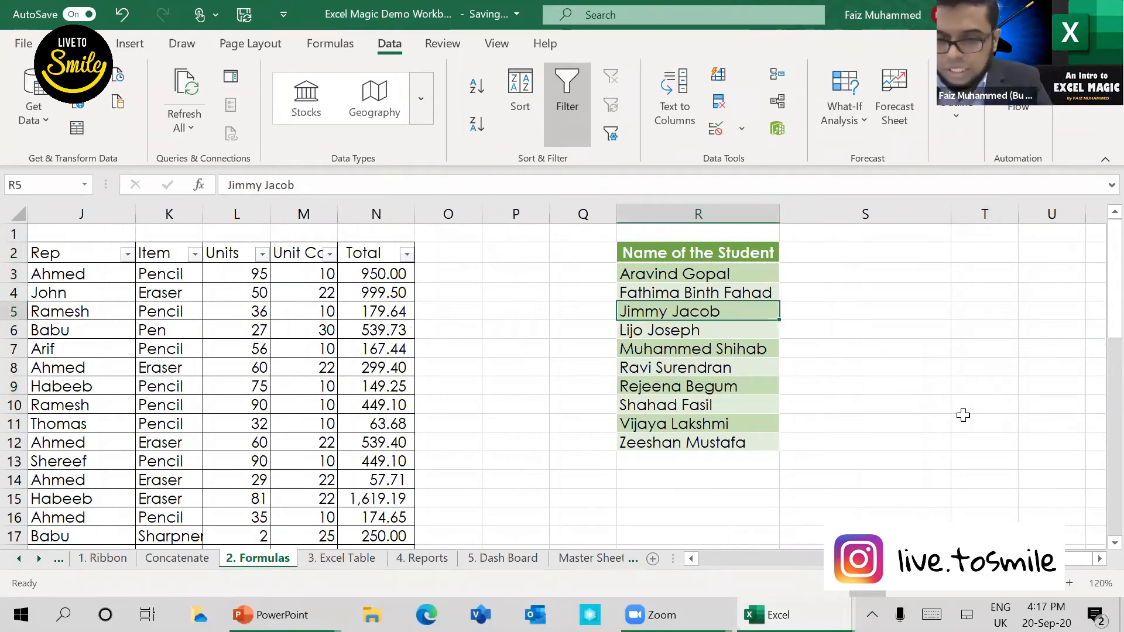
key("Up")
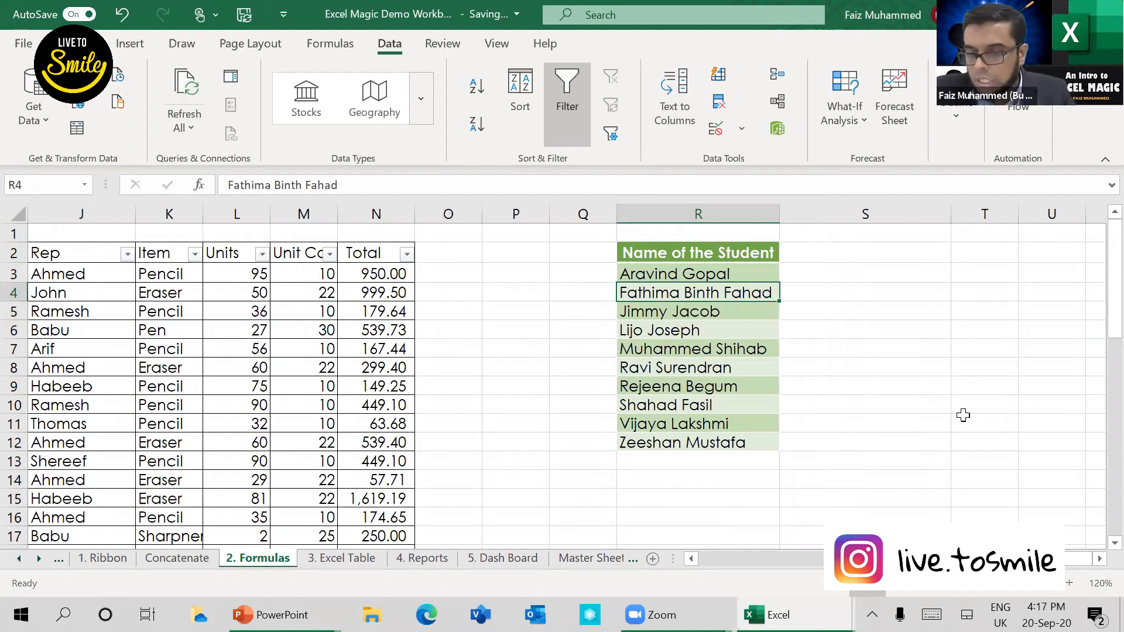
key("Down")
key("Down")
key("Up")
key("Up")
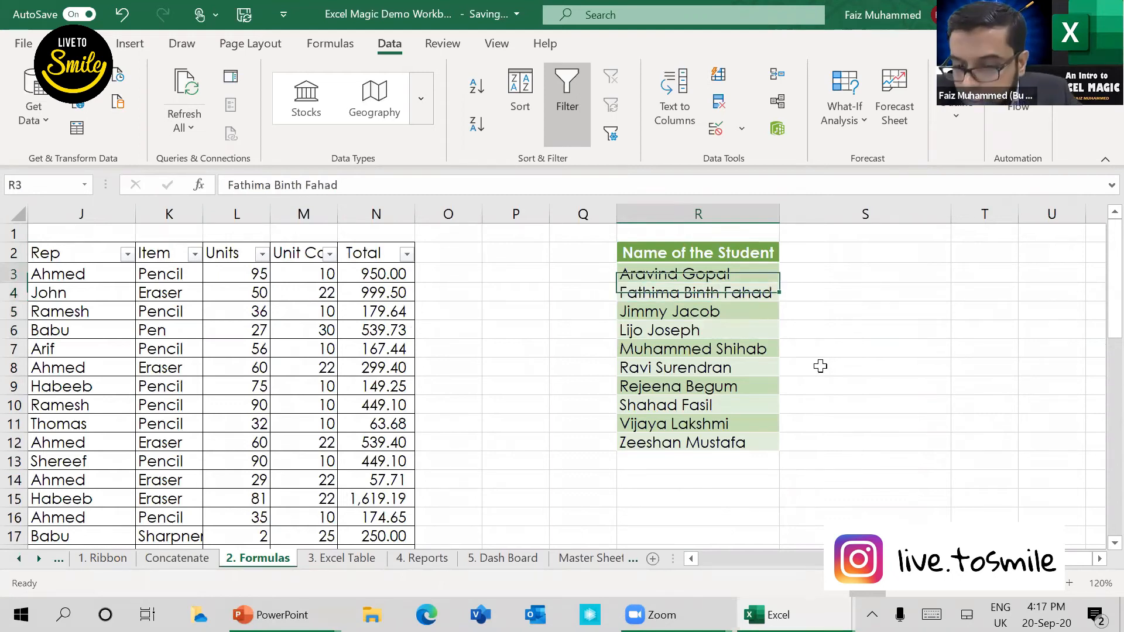
key("Up")
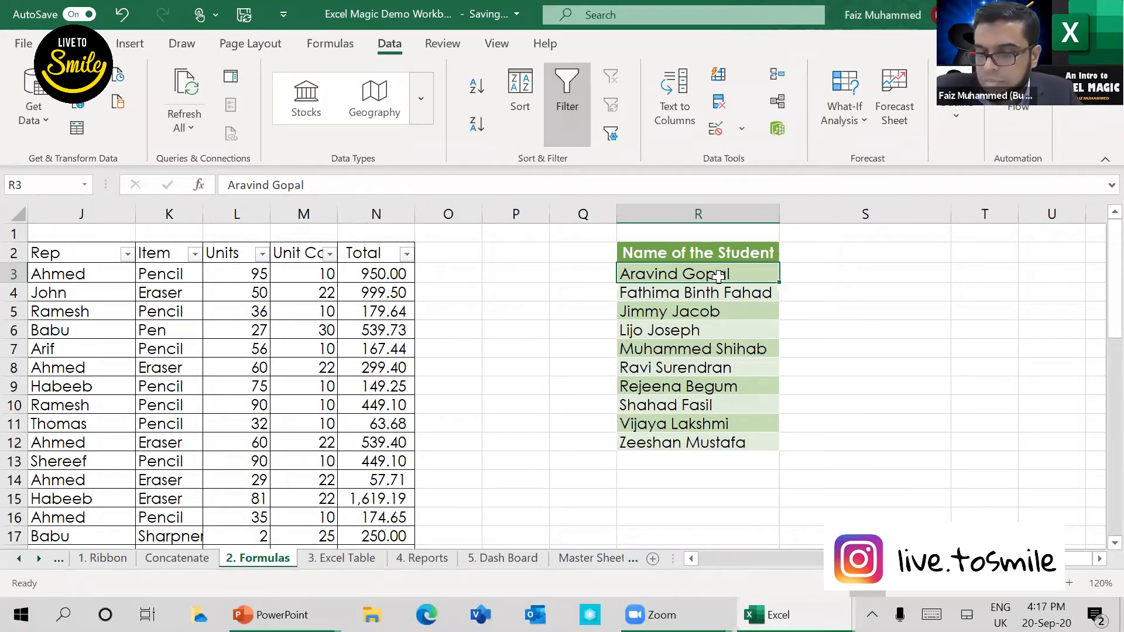
left_click_drag(717, 276, 706, 407)
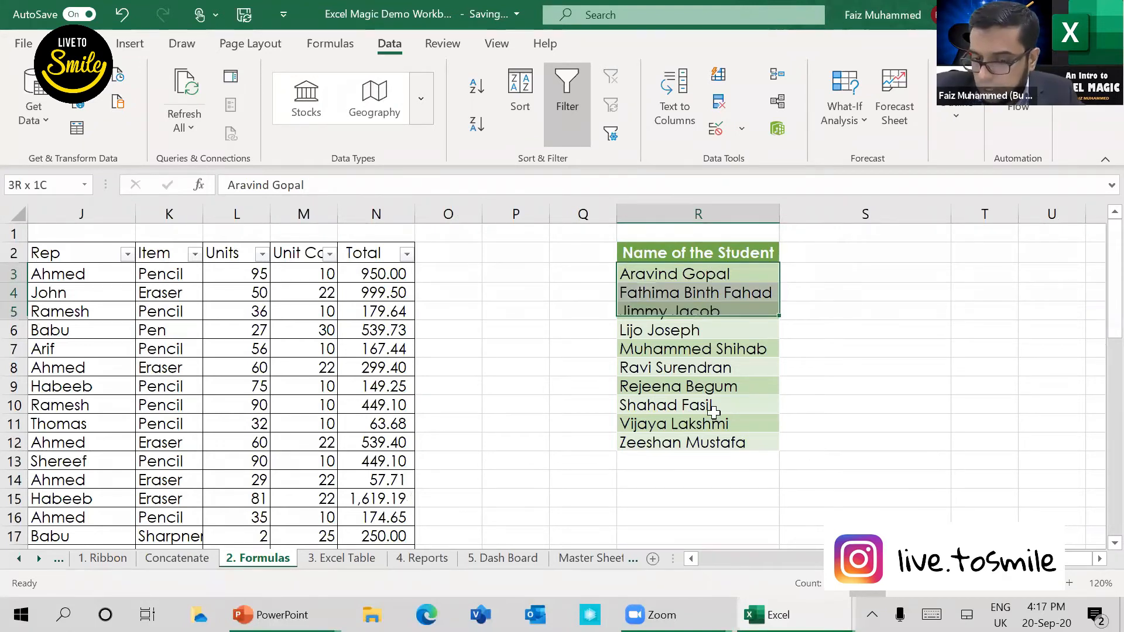
Step: Copy the first student's full name from R3 into S3 and shorten it to the first name only
left_click(698, 274)
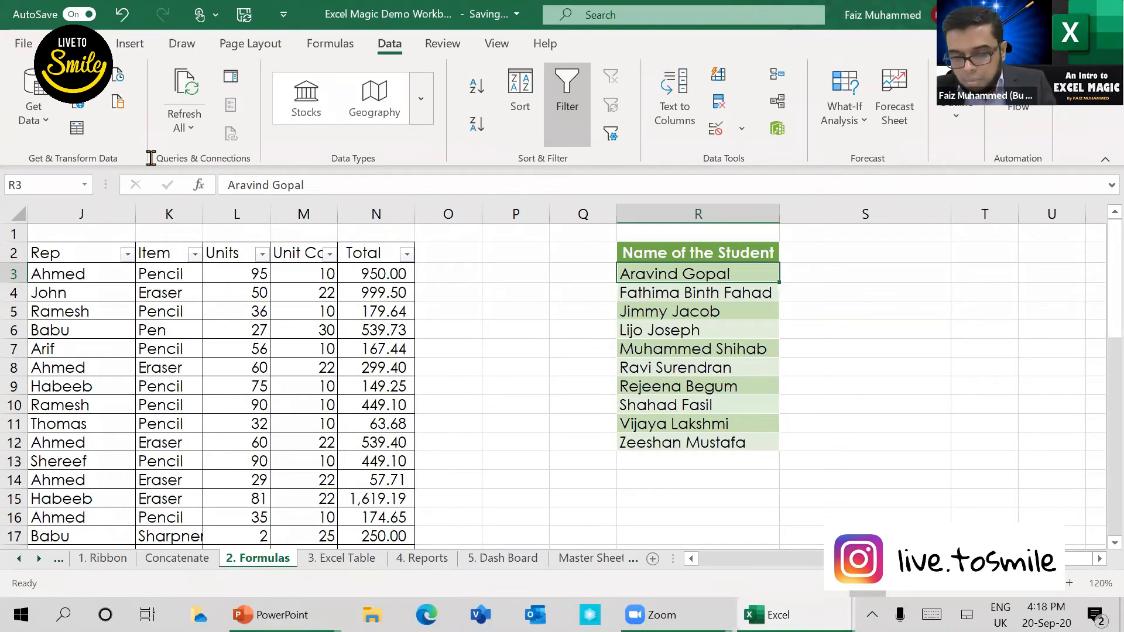
key("ctrl+c")
left_click(858, 273)
key("ctrl+v")
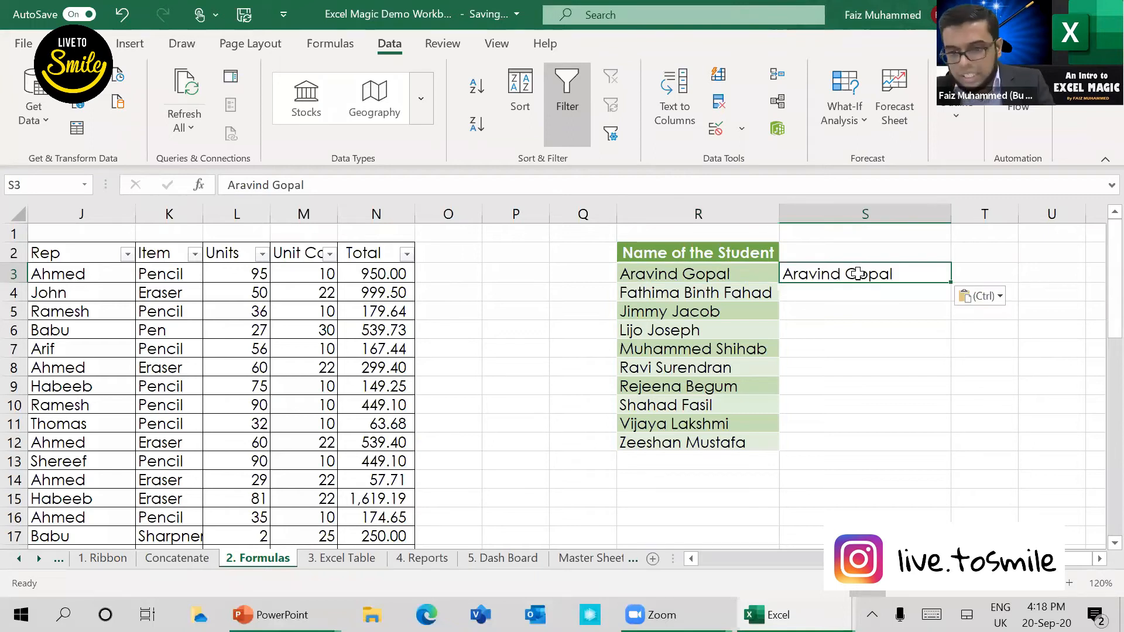
key("F2")
key("BackSpace")
key("BackSpace")
key("BackSpace")
key("BackSpace")
key("BackSpace")
left_click(986, 273)
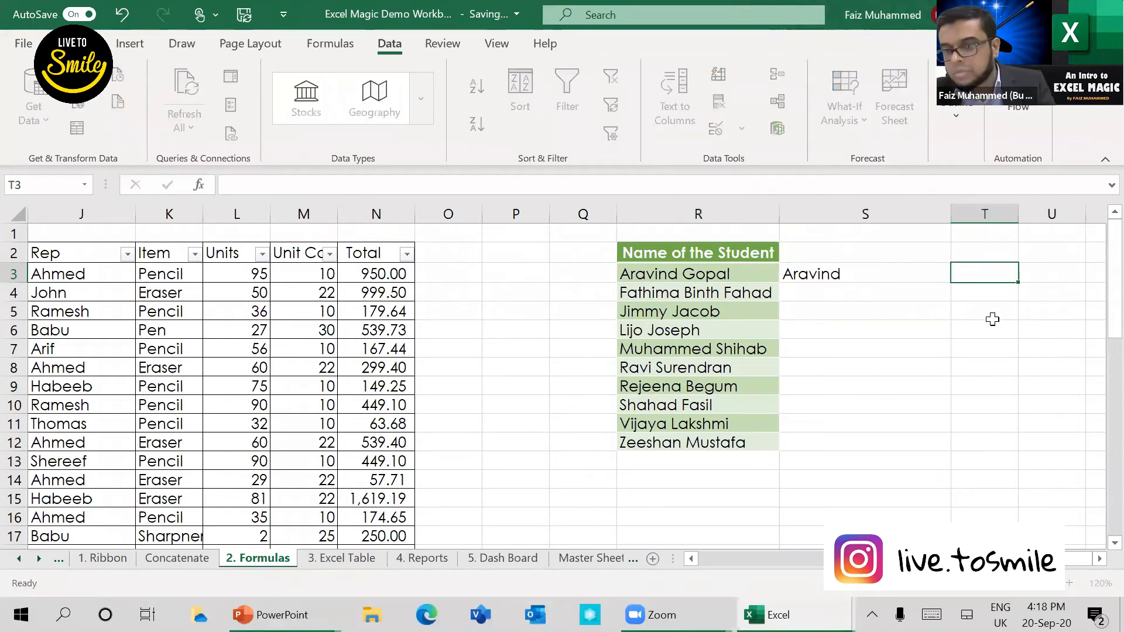
Step: Paste the first student's last name into T3 beside the first name
key("ctrl+v")
key("Down")
key("Down")
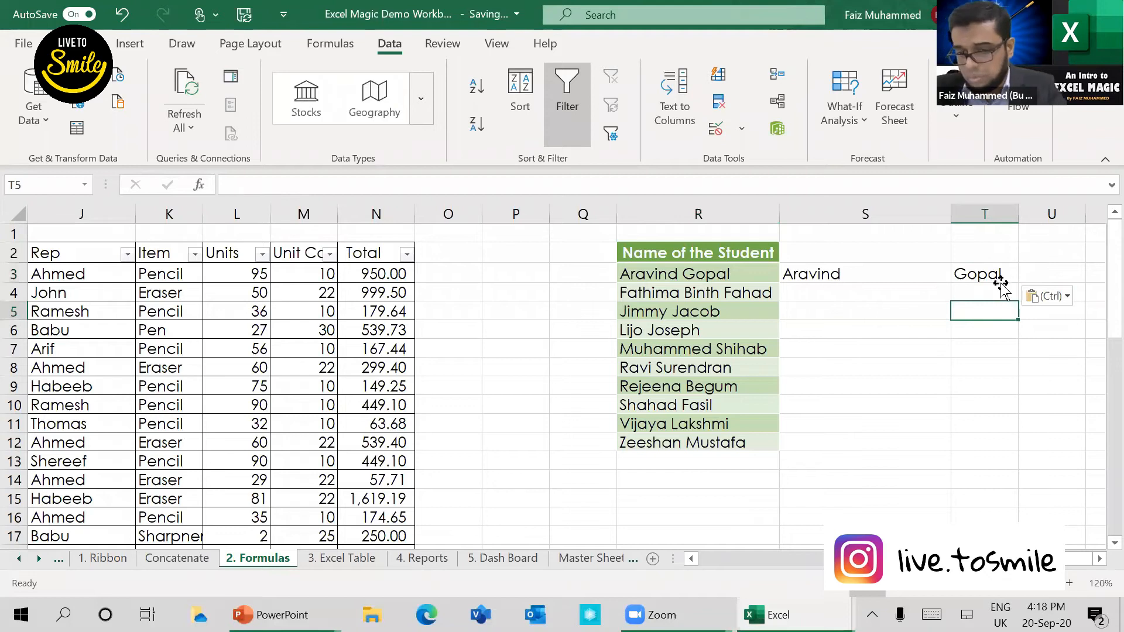
Step: Clear the manually split first and last name from S3:T4
left_click_drag(832, 273, 1000, 275)
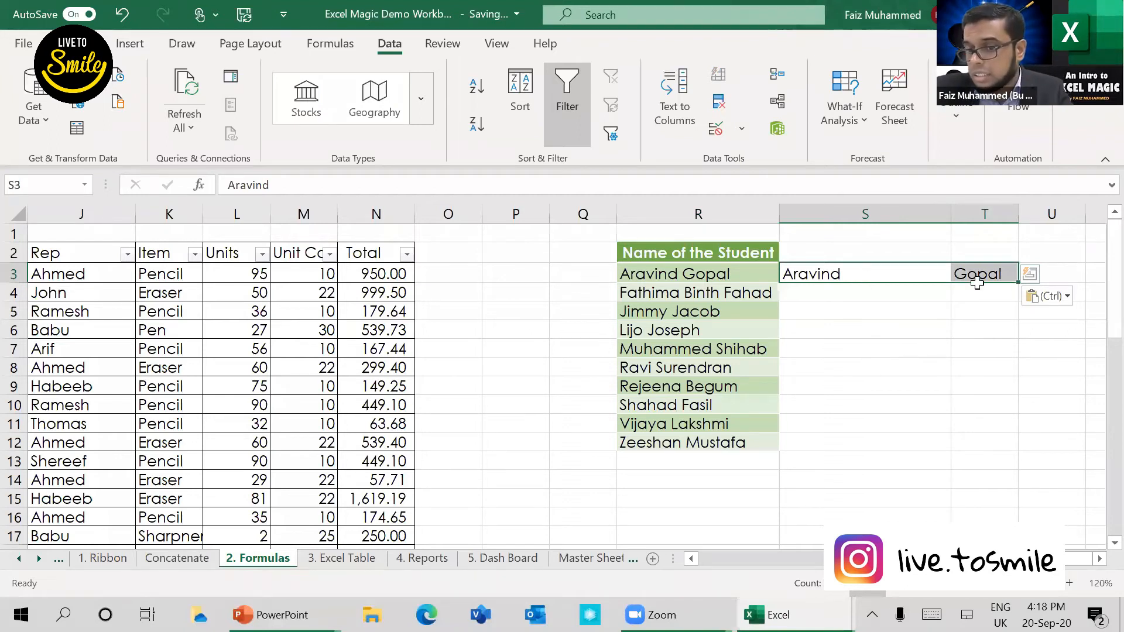
key("shift+Down")
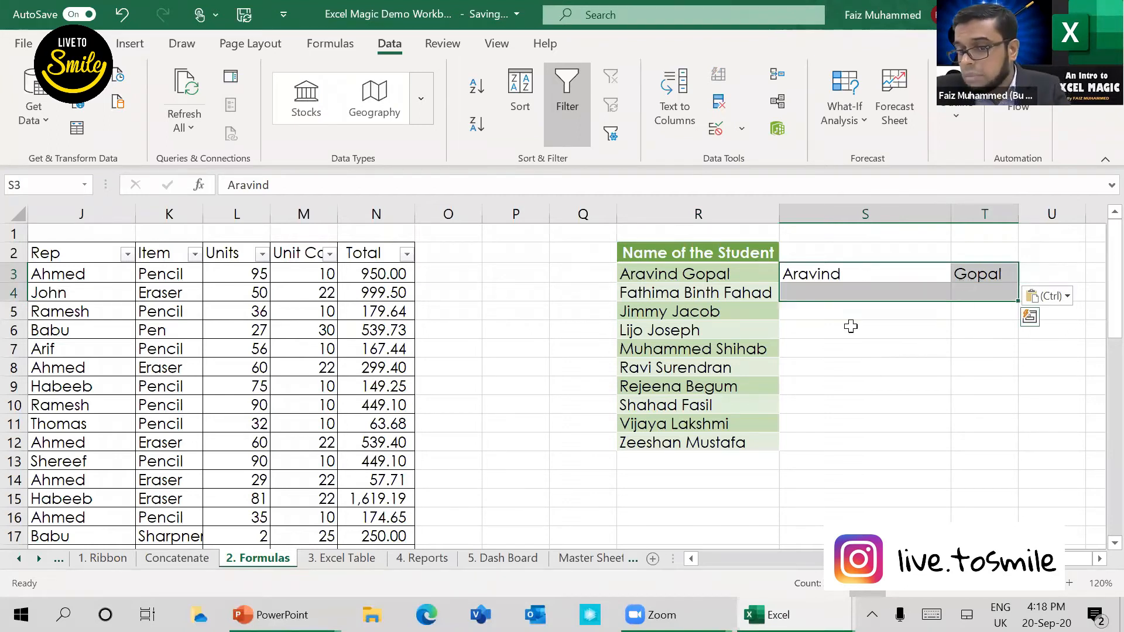
key("Delete")
left_click(843, 271)
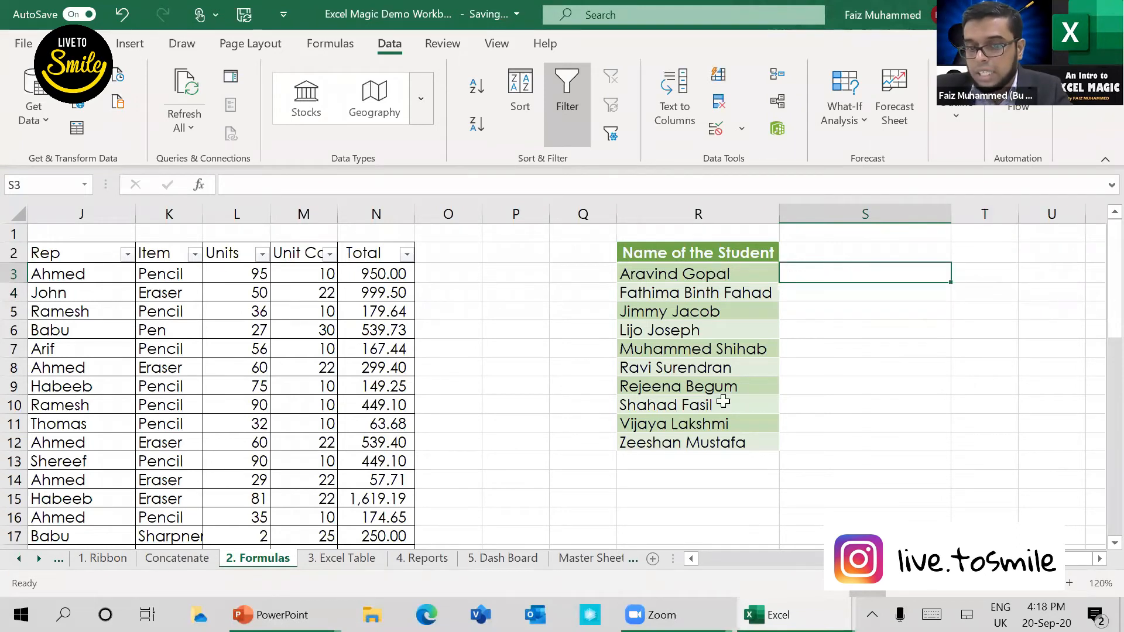
Step: Start Text to Columns on the student names in R3:R12
left_click_drag(698, 274, 727, 448)
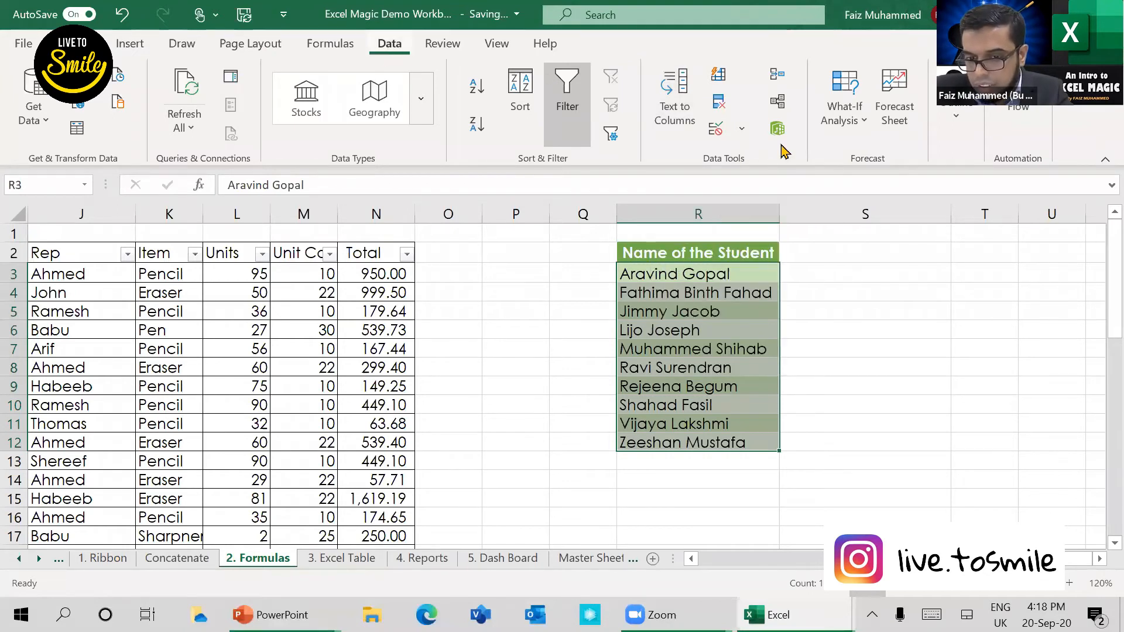
left_click(691, 120)
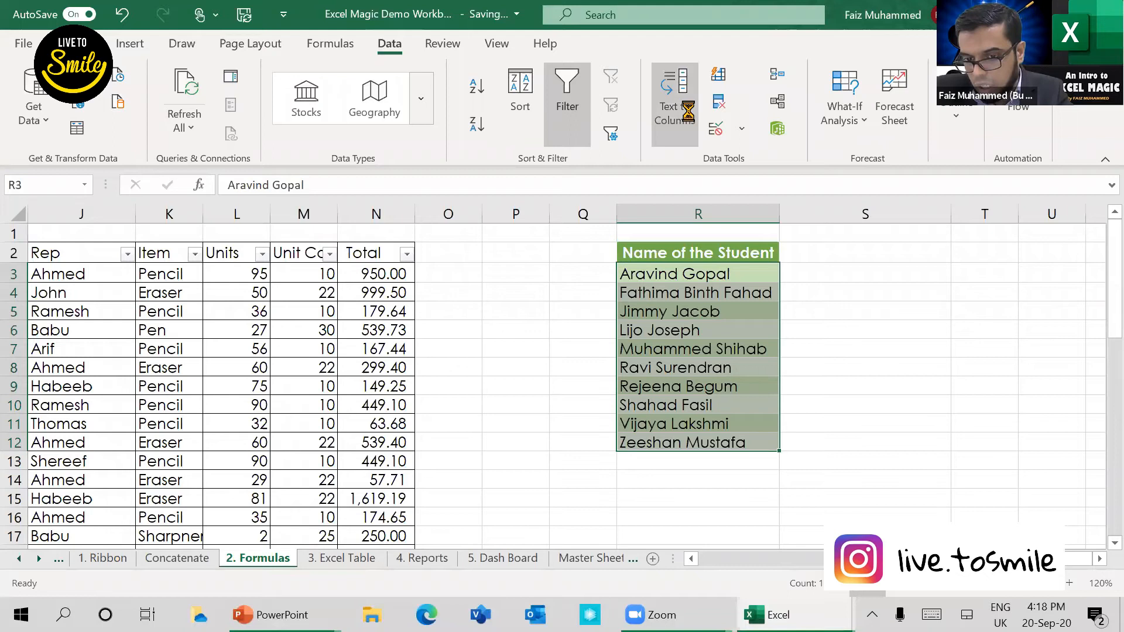
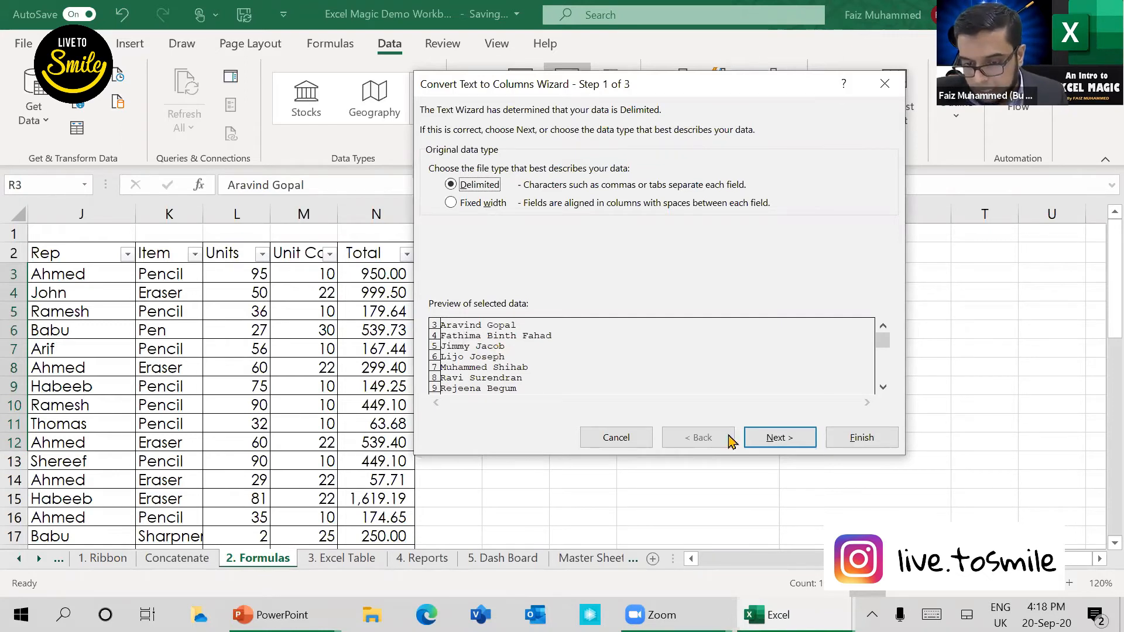
Step: Split the delimited student names by space, in addition to the tab delimiter
left_click(786, 439)
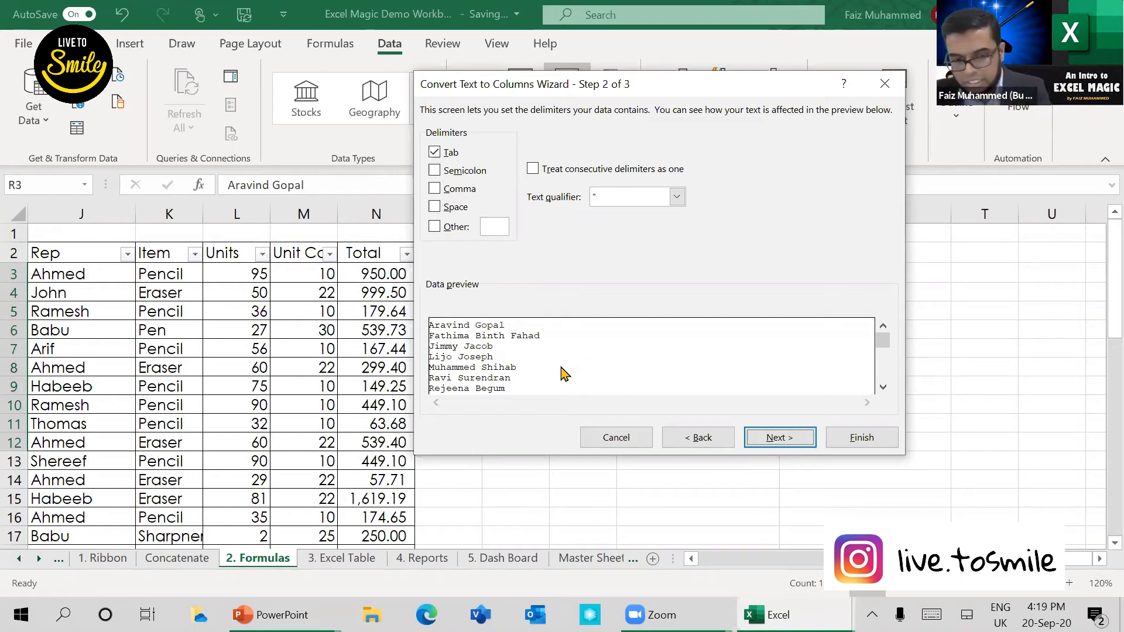
left_click(434, 210)
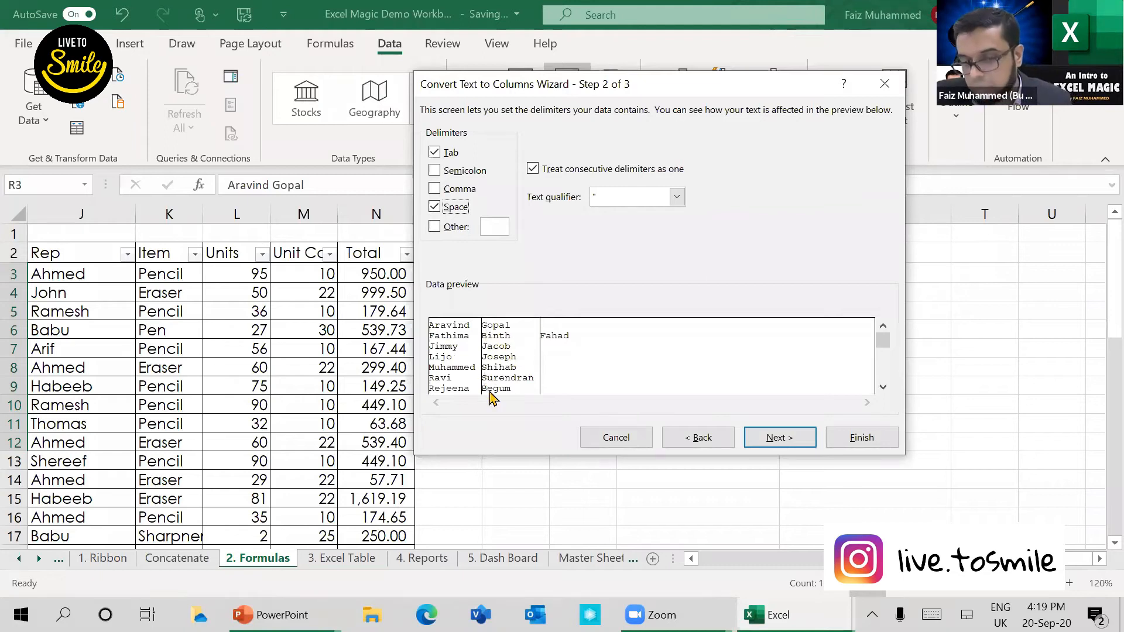
left_click(782, 438)
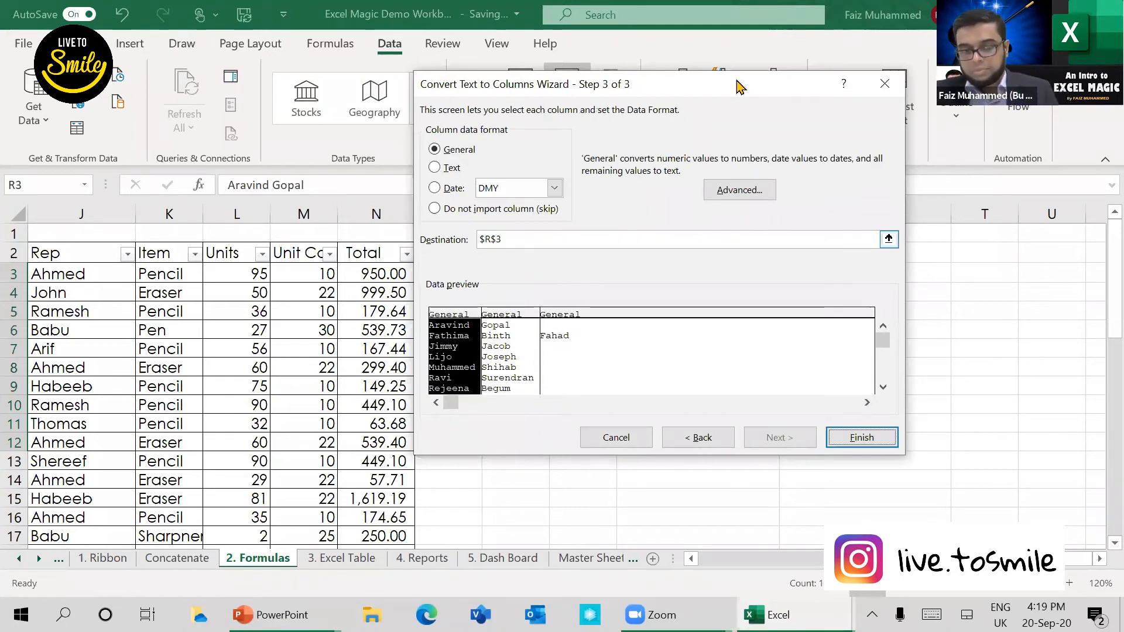
Step: Set the Text to Columns destination to S3, keep the General column format, and finish the split
left_click_drag(739, 87, 389, 127)
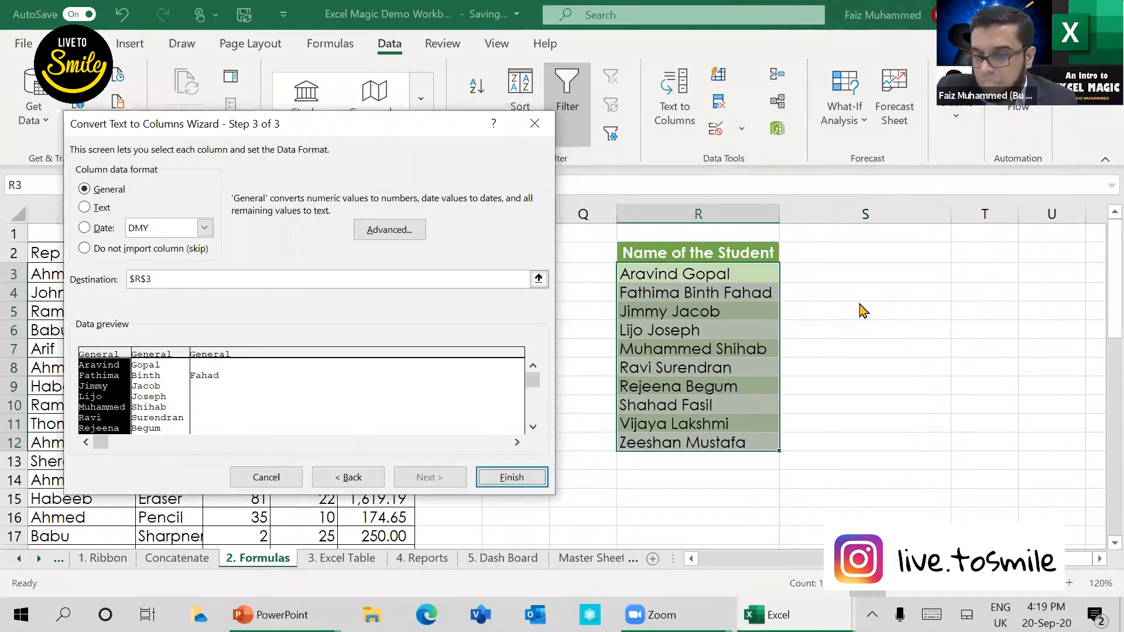
left_click(156, 279)
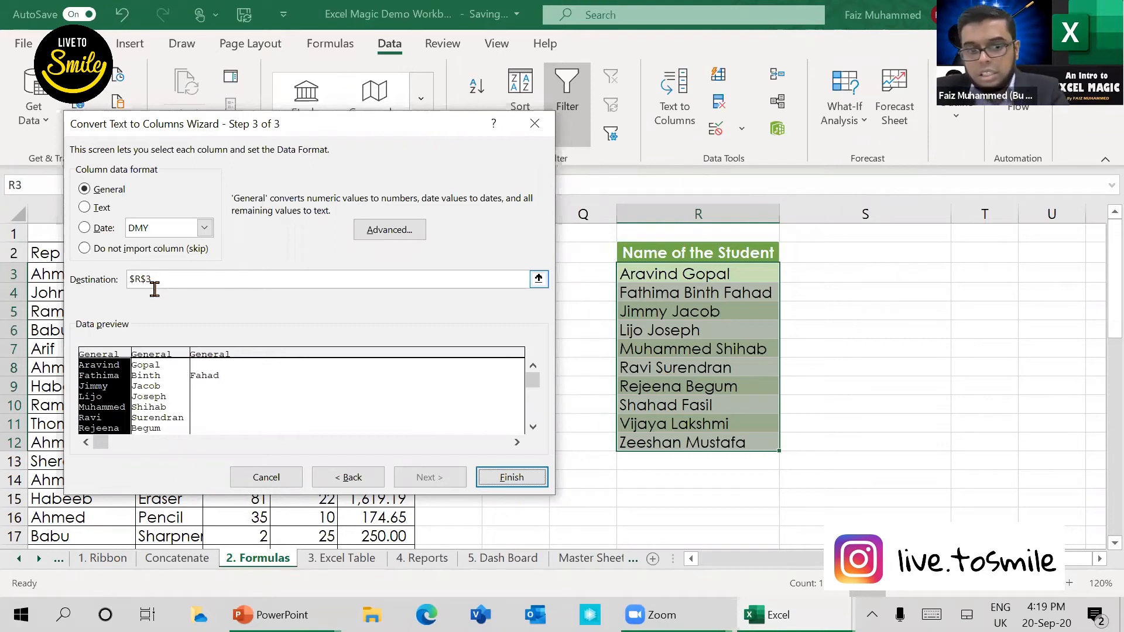
key("BackSpace")
key("BackSpace")
key("BackSpace")
key("BackSpace")
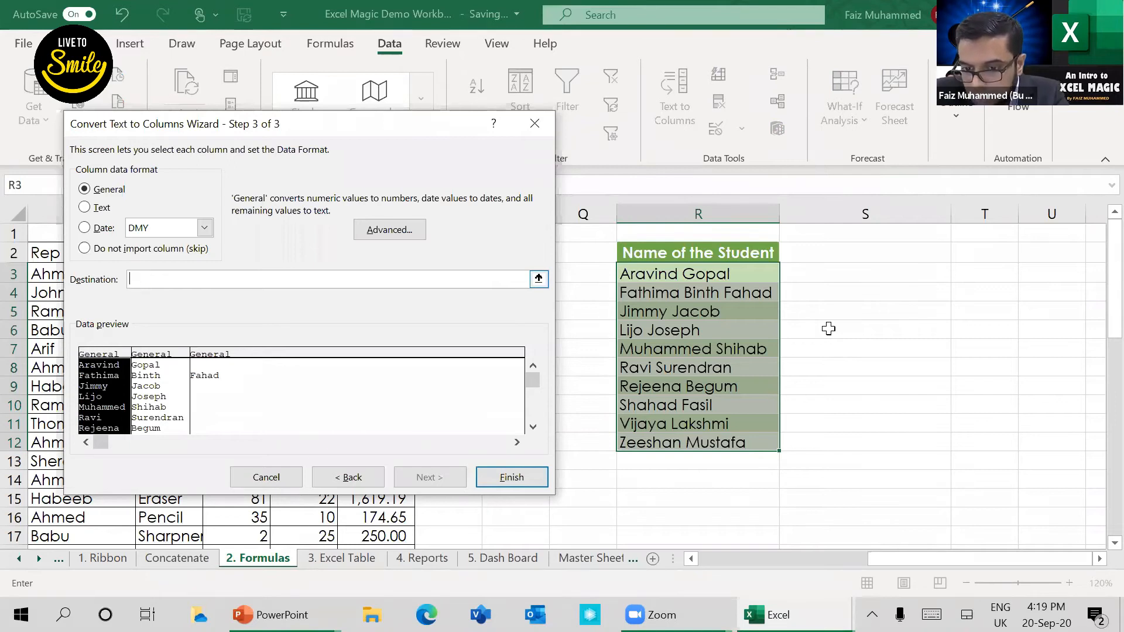
left_click(874, 277)
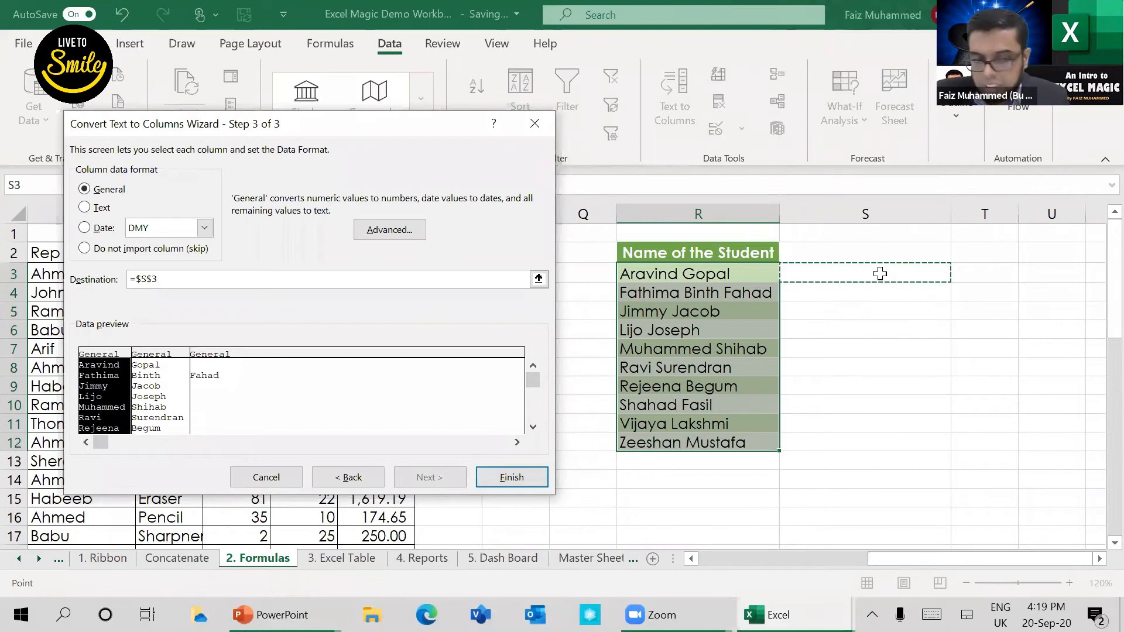
left_click(535, 479)
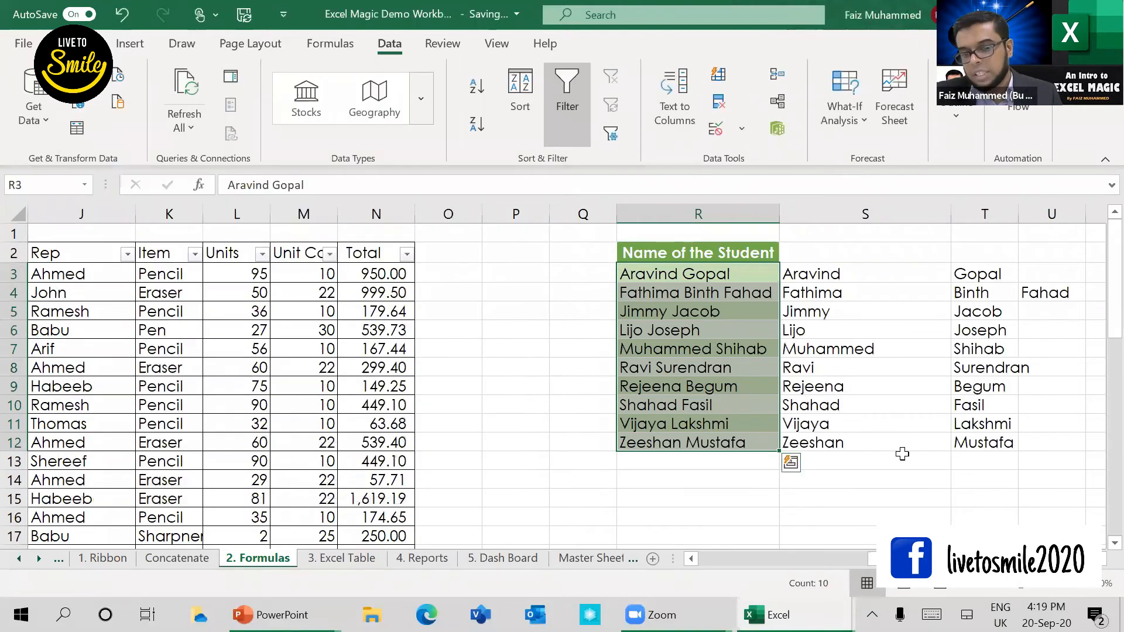
left_click_drag(985, 274, 1013, 441)
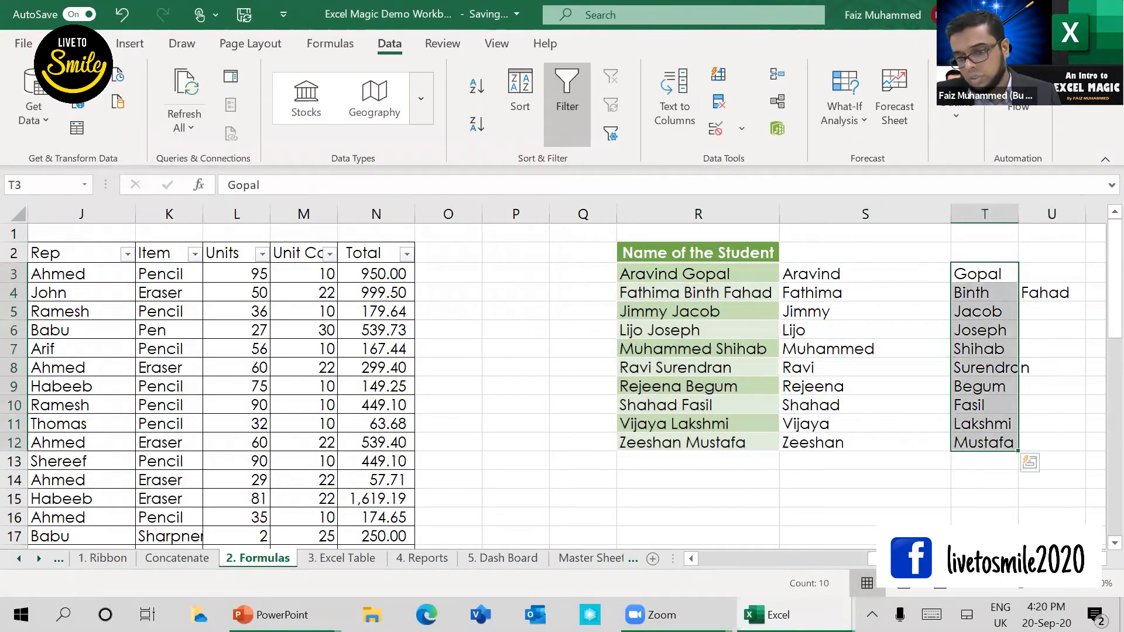
left_click_drag(1052, 273, 1052, 462)
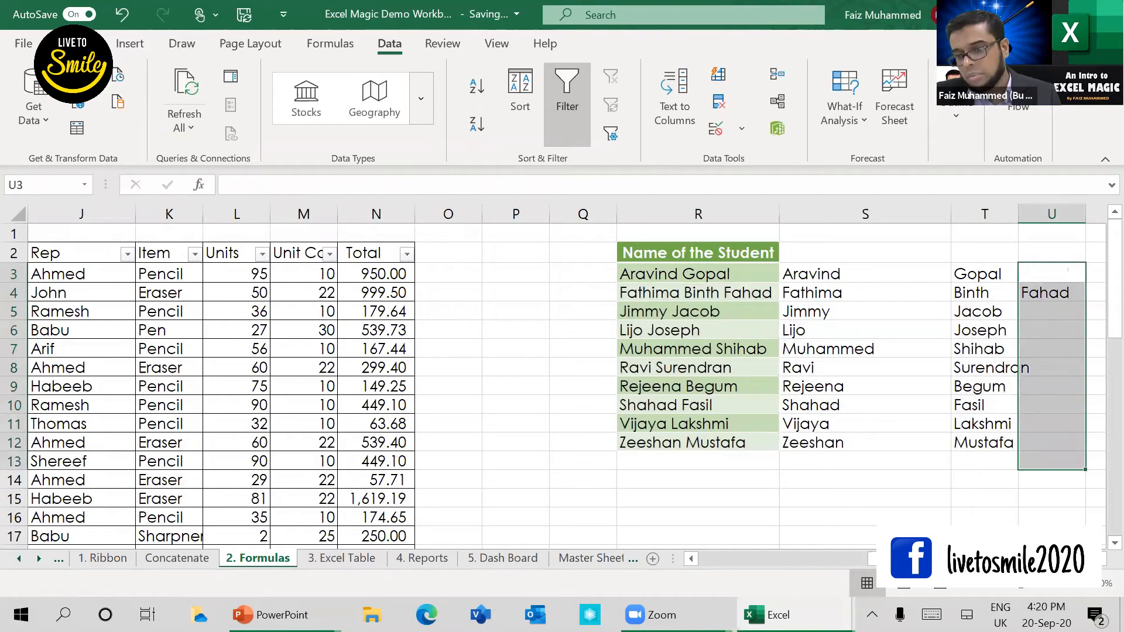
left_click(1040, 296)
Step: Join the first student's split names in V3 with =CONCATENATE(S3,T3) and widen column V to fit
key("Right")
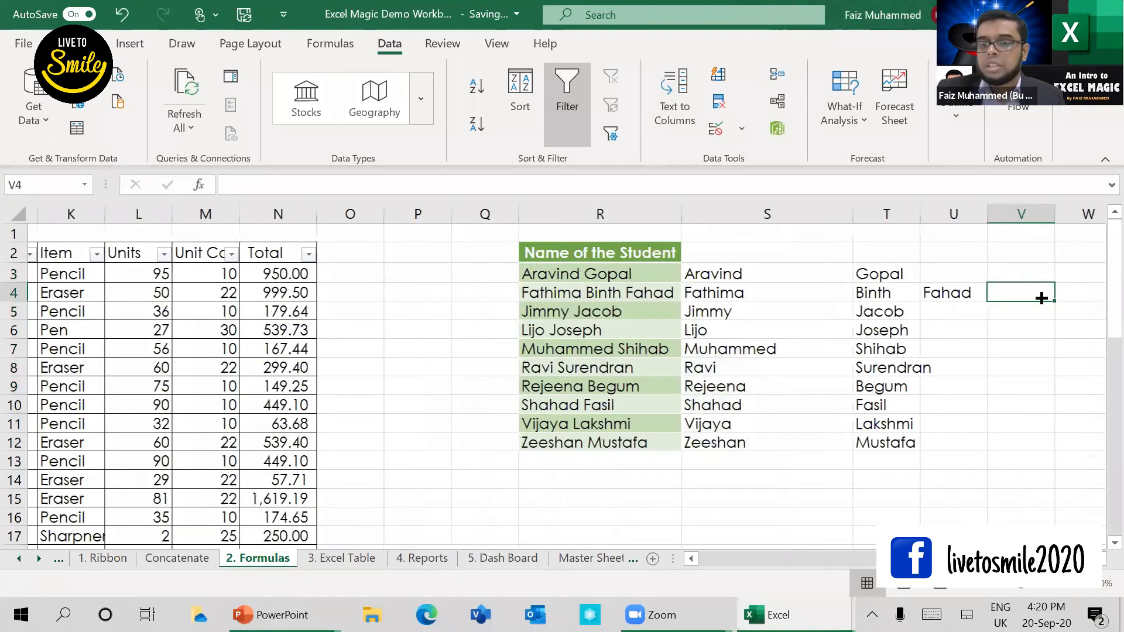
key("Right")
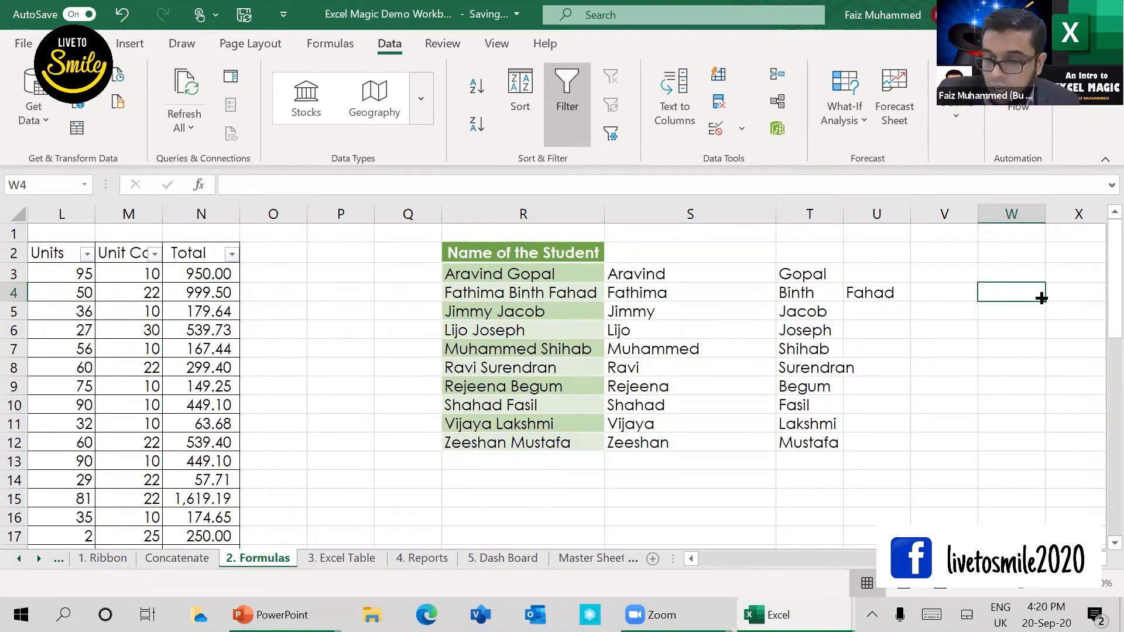
key("Up")
key("Left")
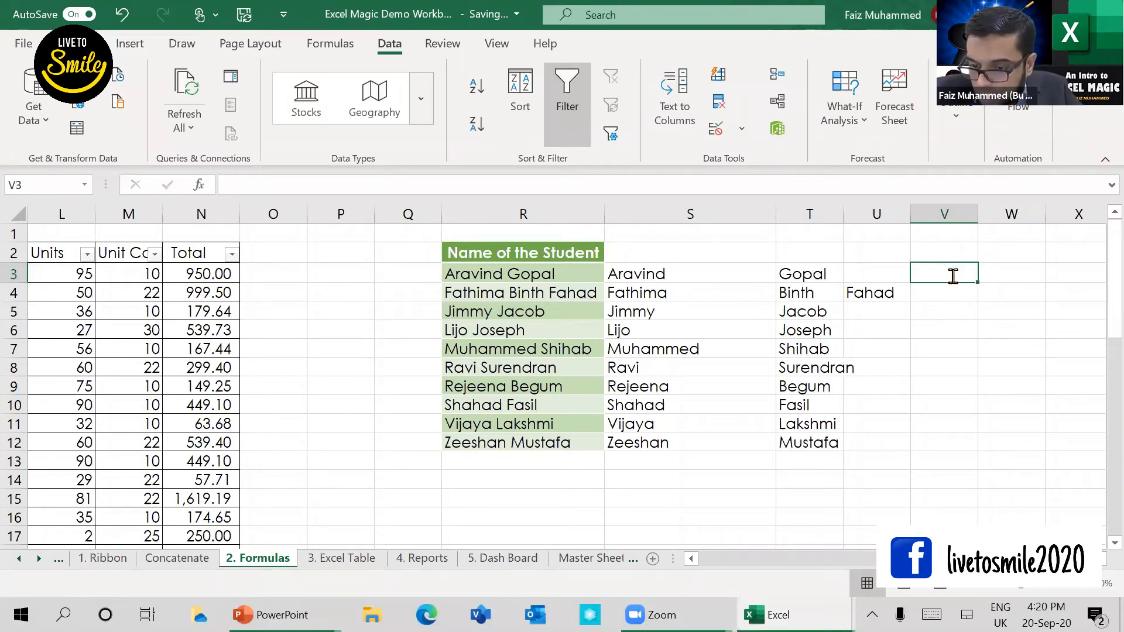
type("=c")
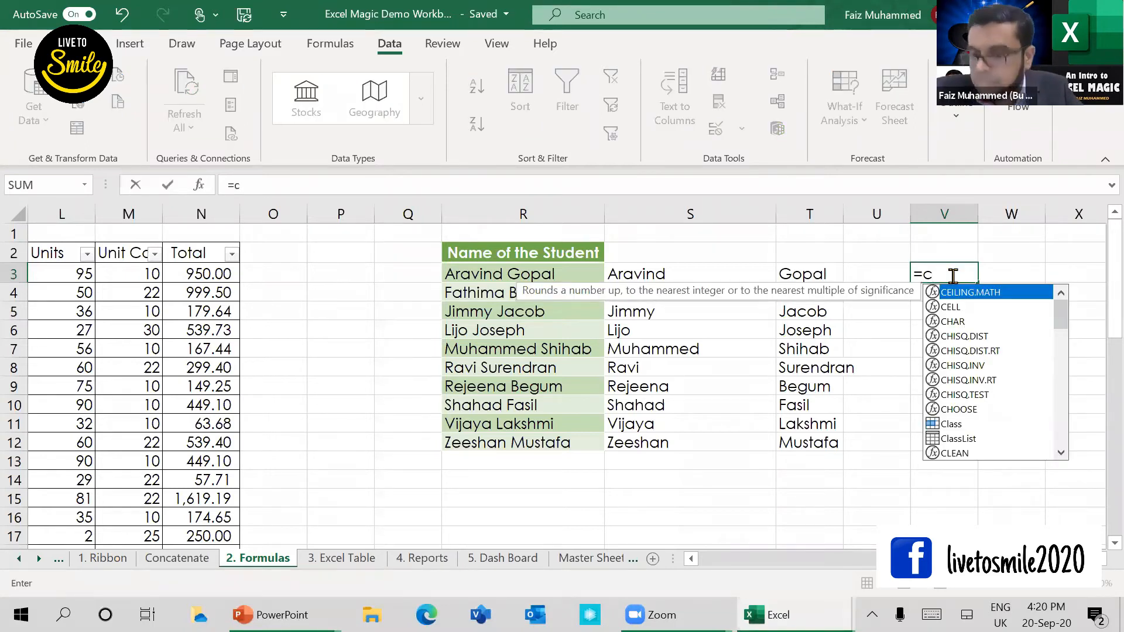
type("on")
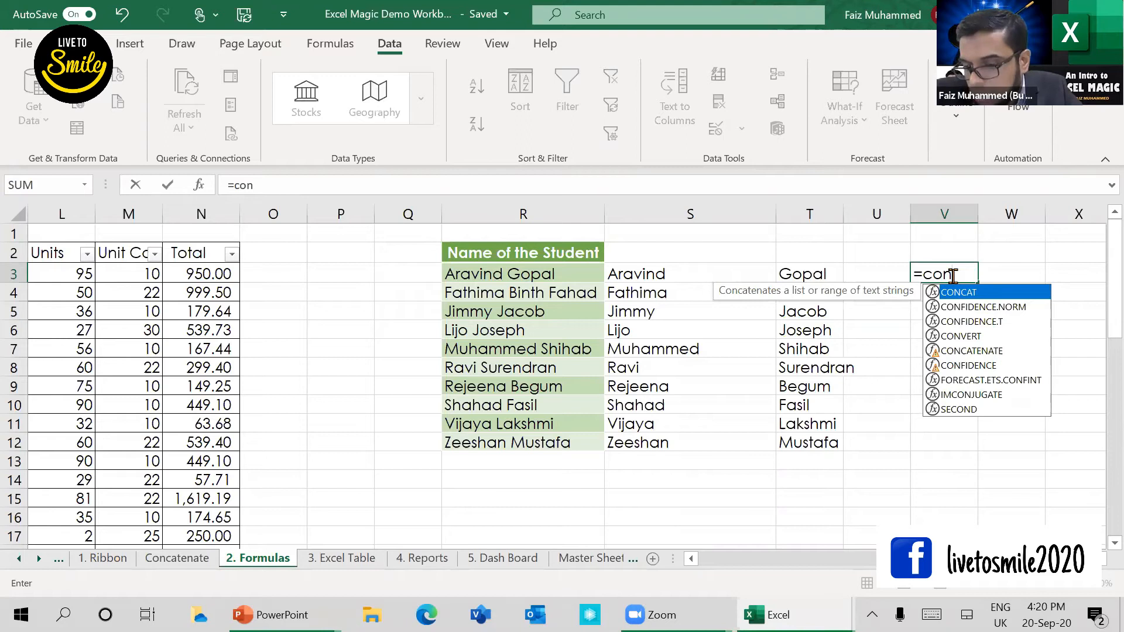
type("c")
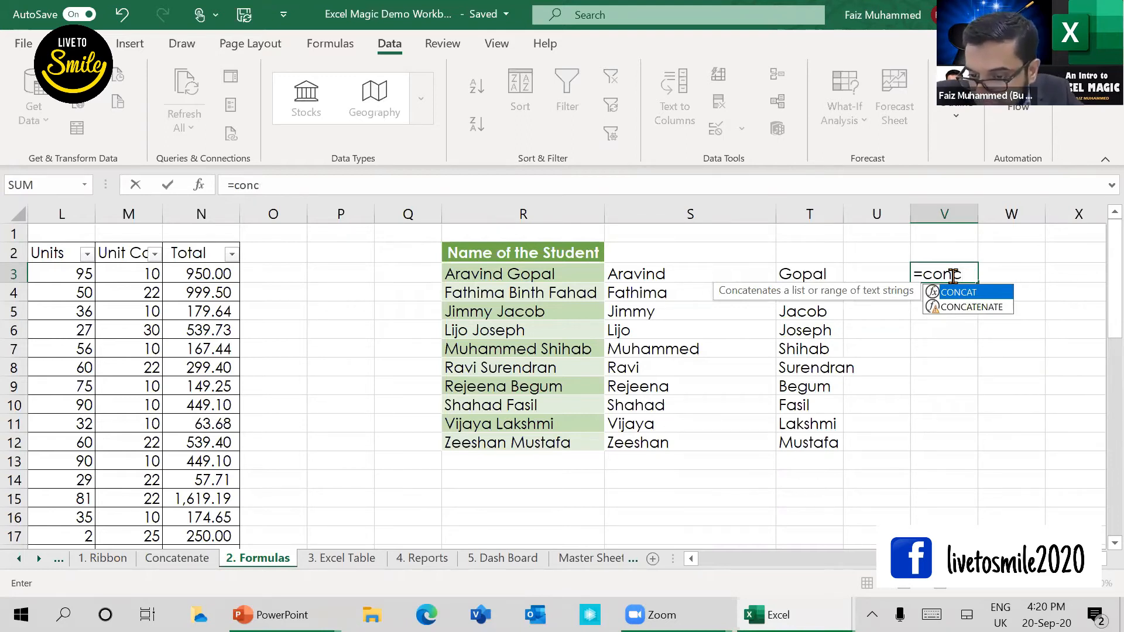
left_click(965, 312)
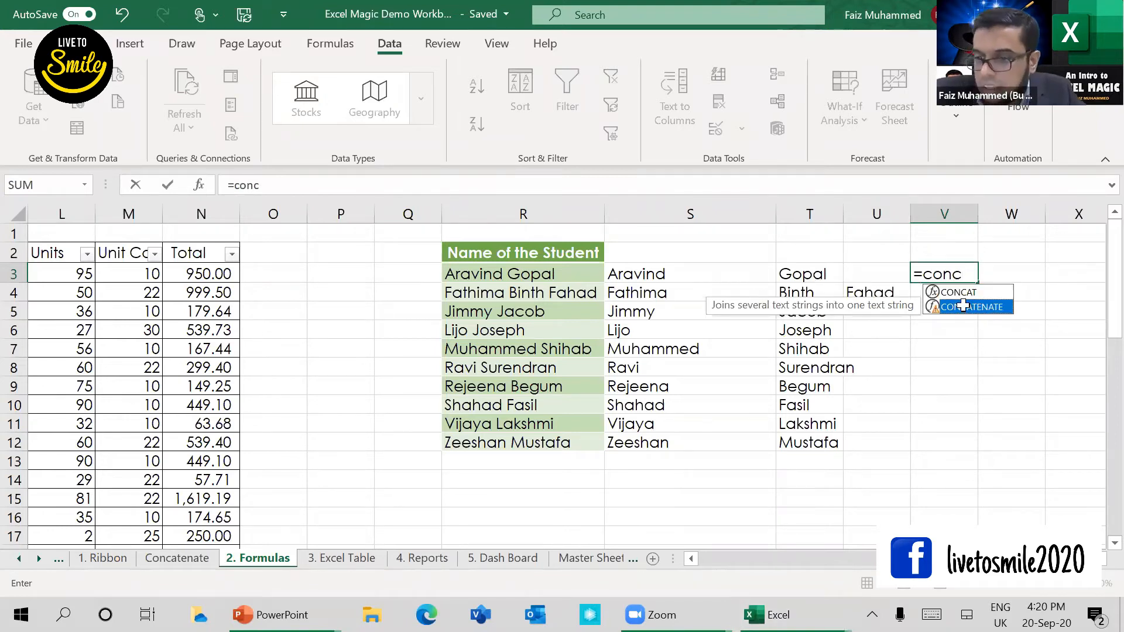
double_click(963, 306)
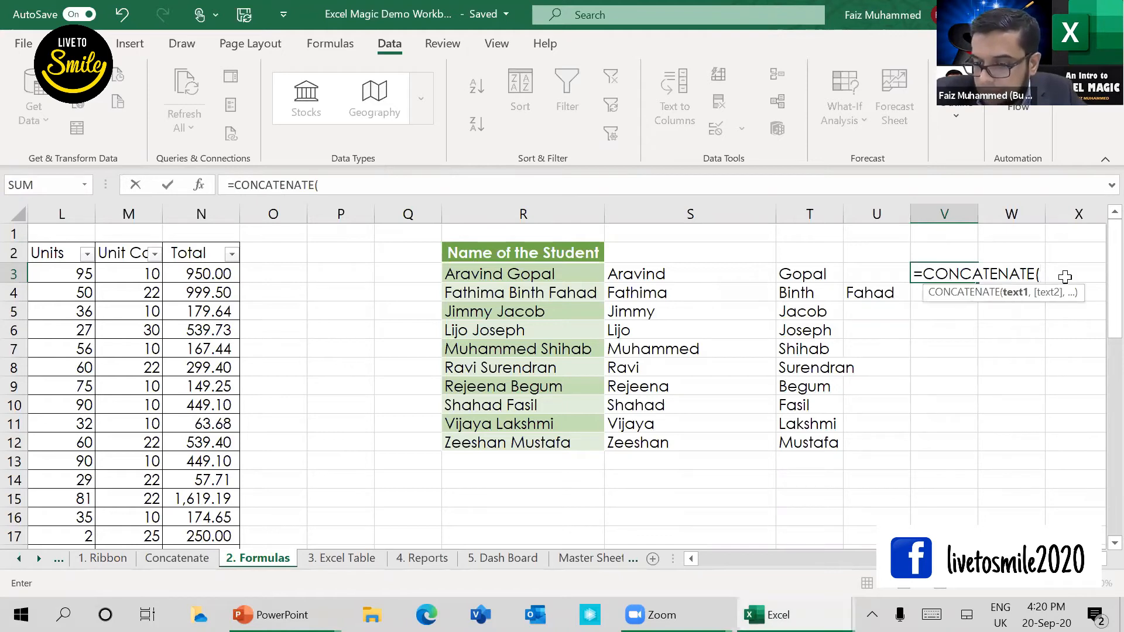
left_click(705, 275)
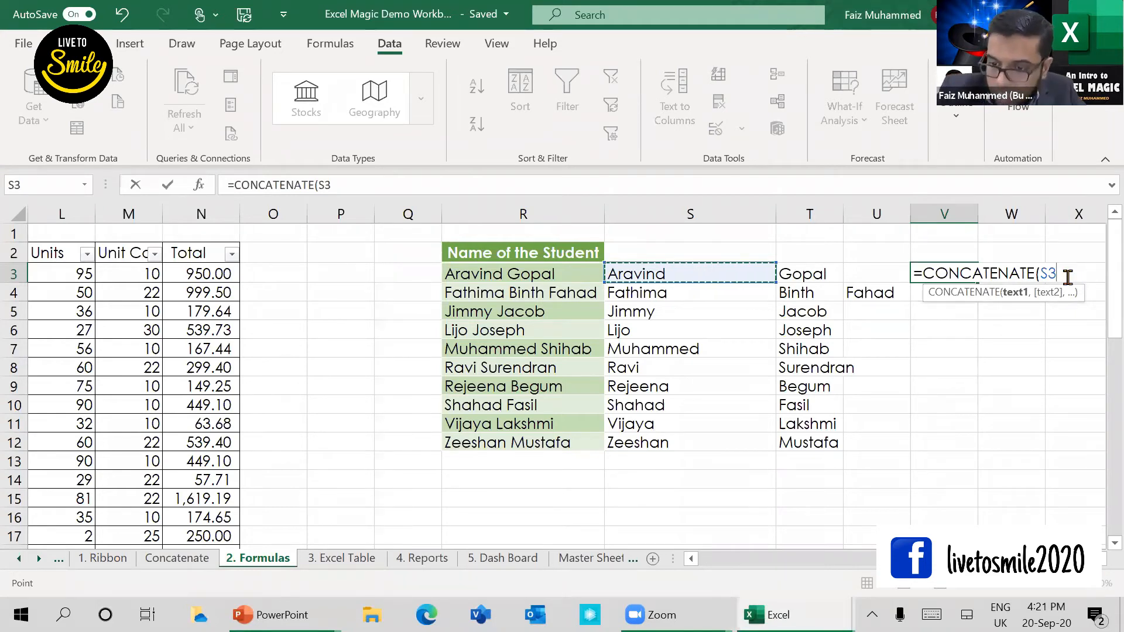
type(",")
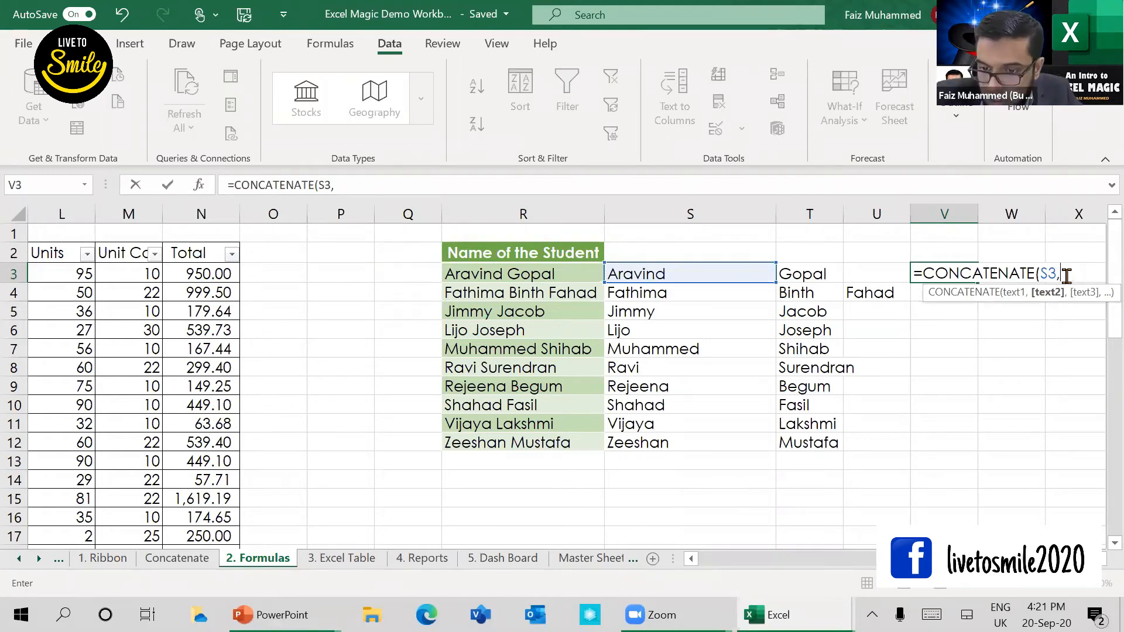
left_click(818, 278)
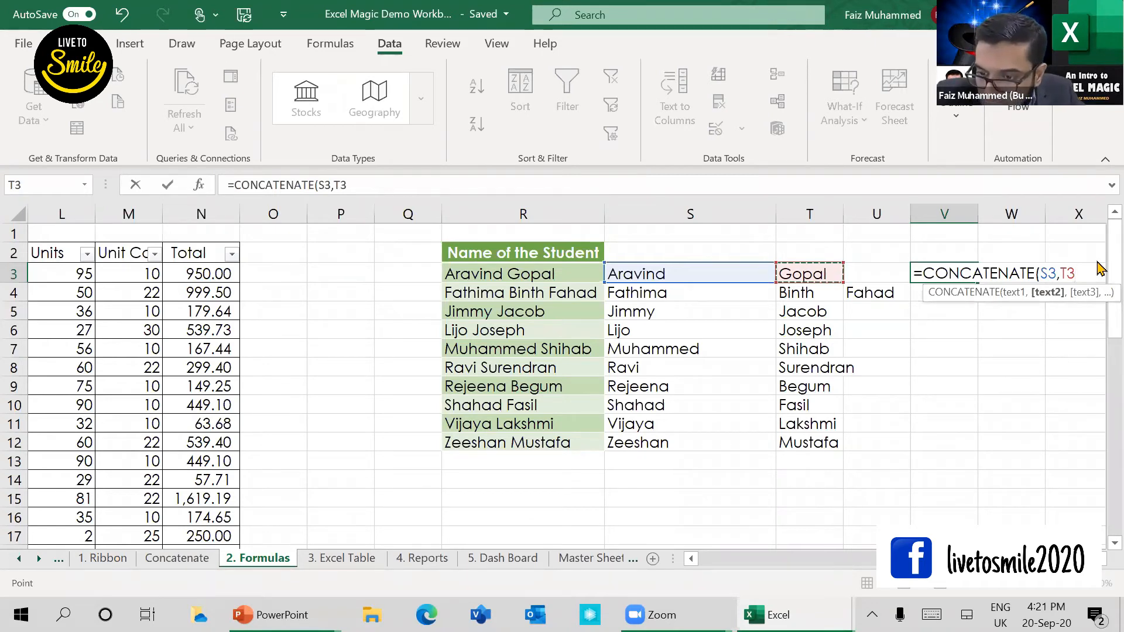
type(")")
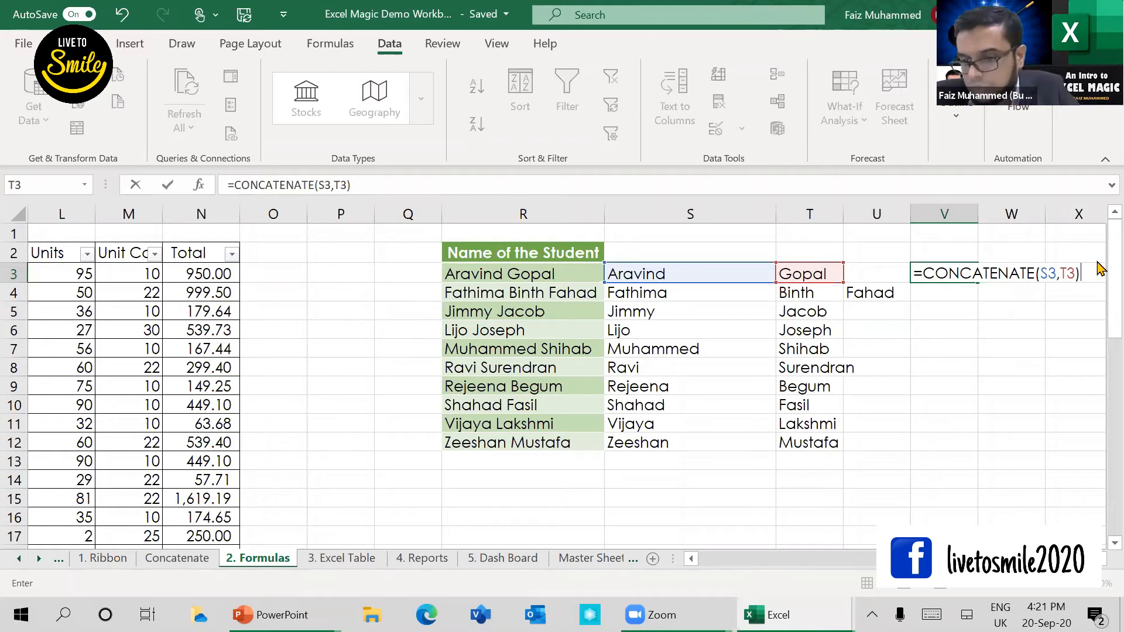
key("Return")
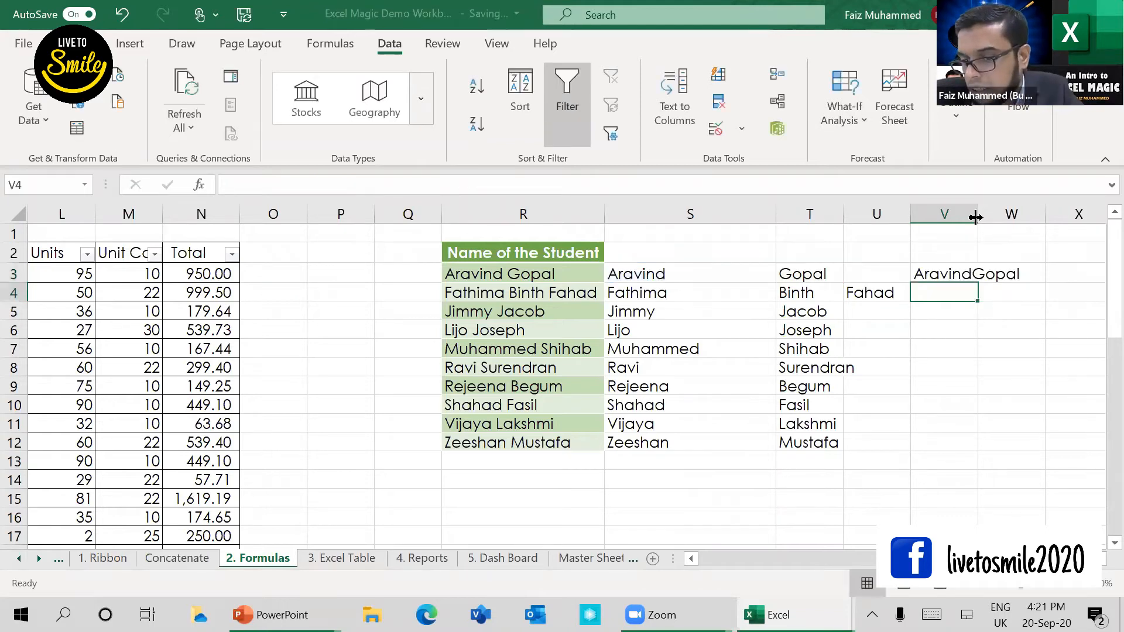
left_click_drag(975, 218, 1074, 237)
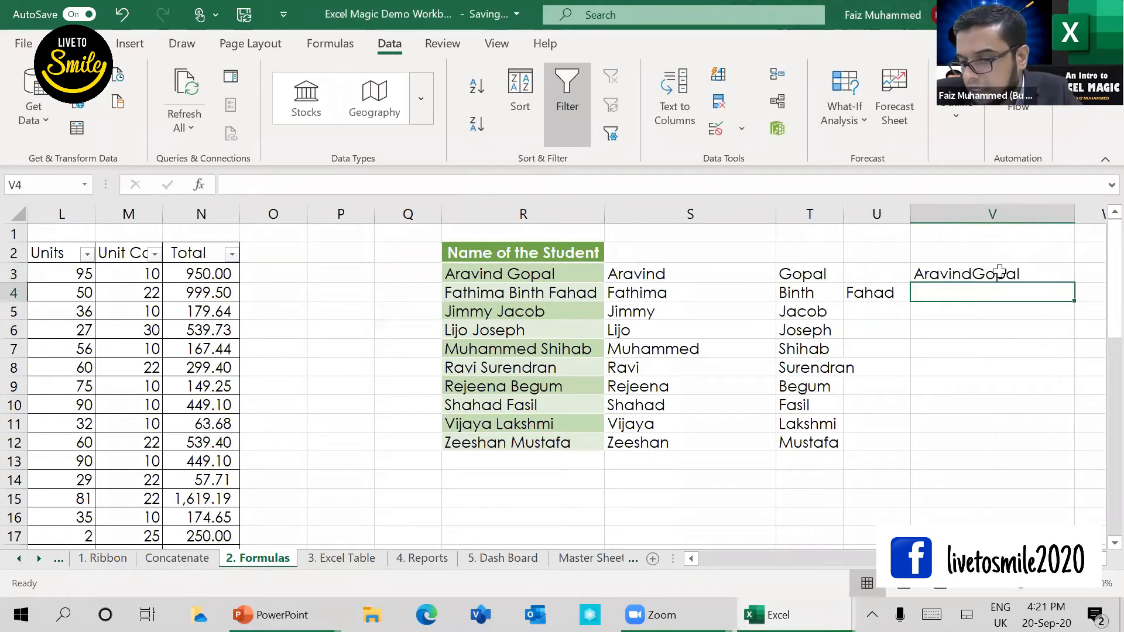
Step: Edit the V3 formula to insert a quoted space as a separate argument between S3 and T3
left_click(963, 273)
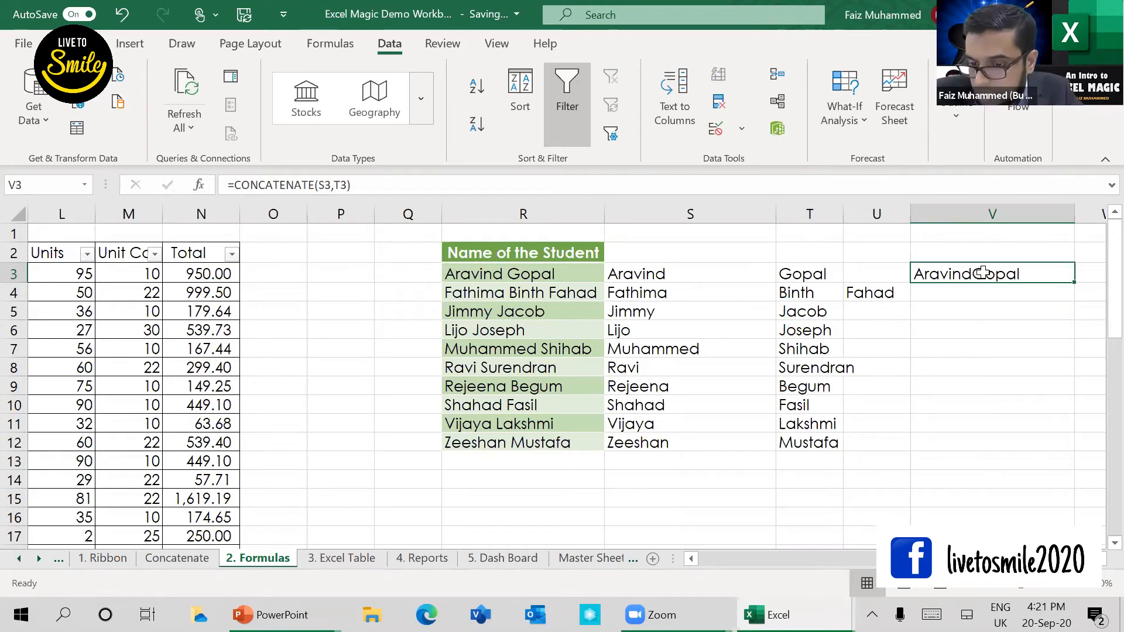
double_click(983, 272)
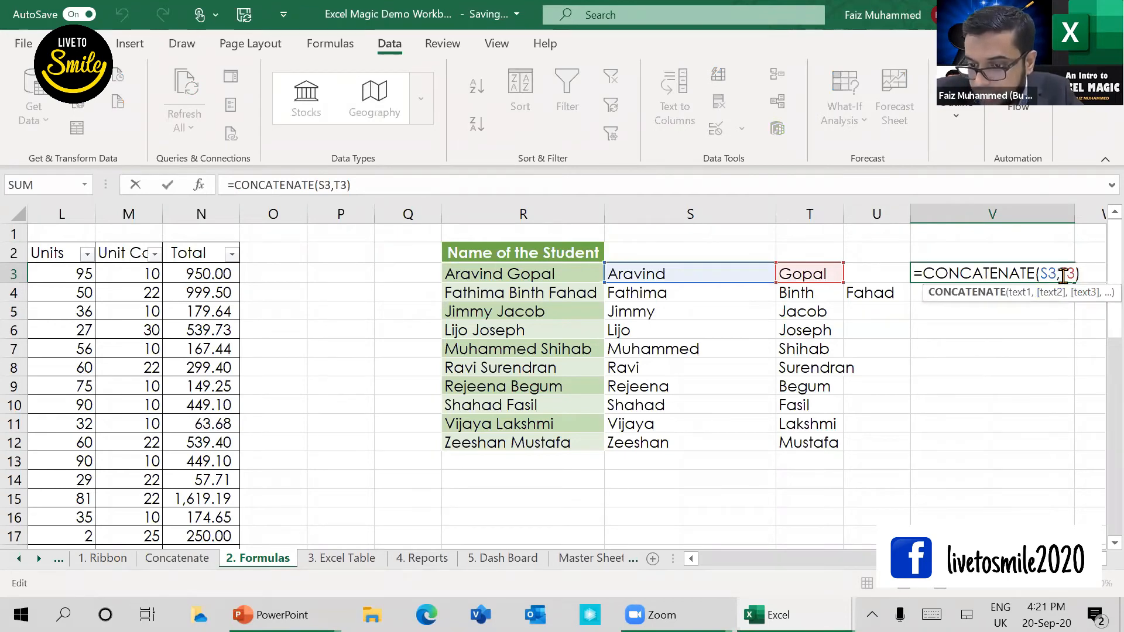
left_click(1063, 275)
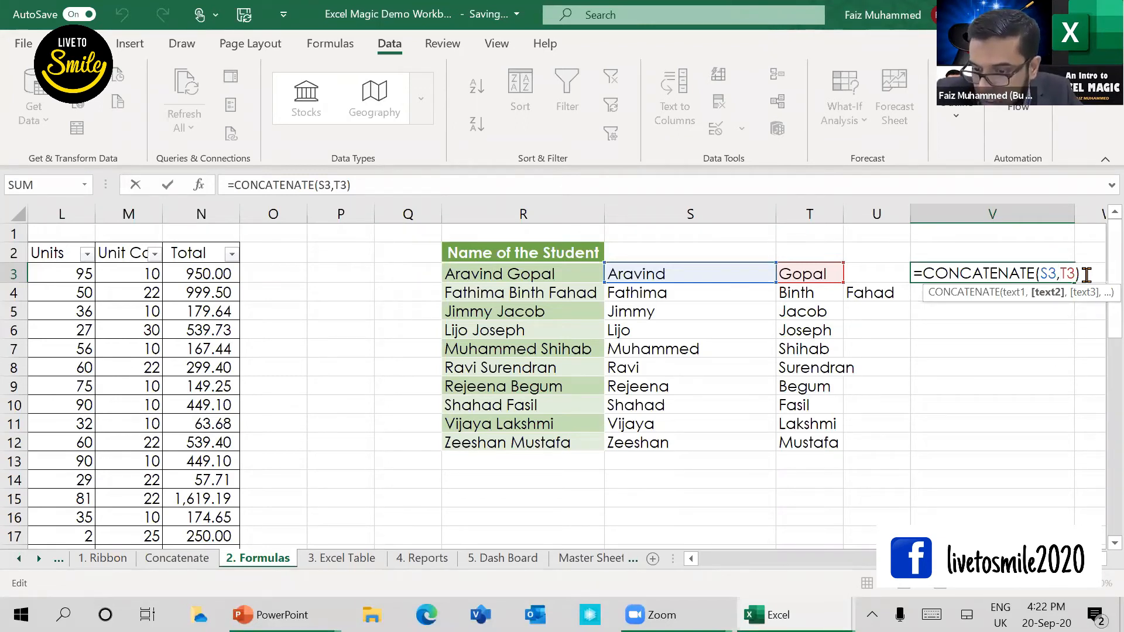
type("@")
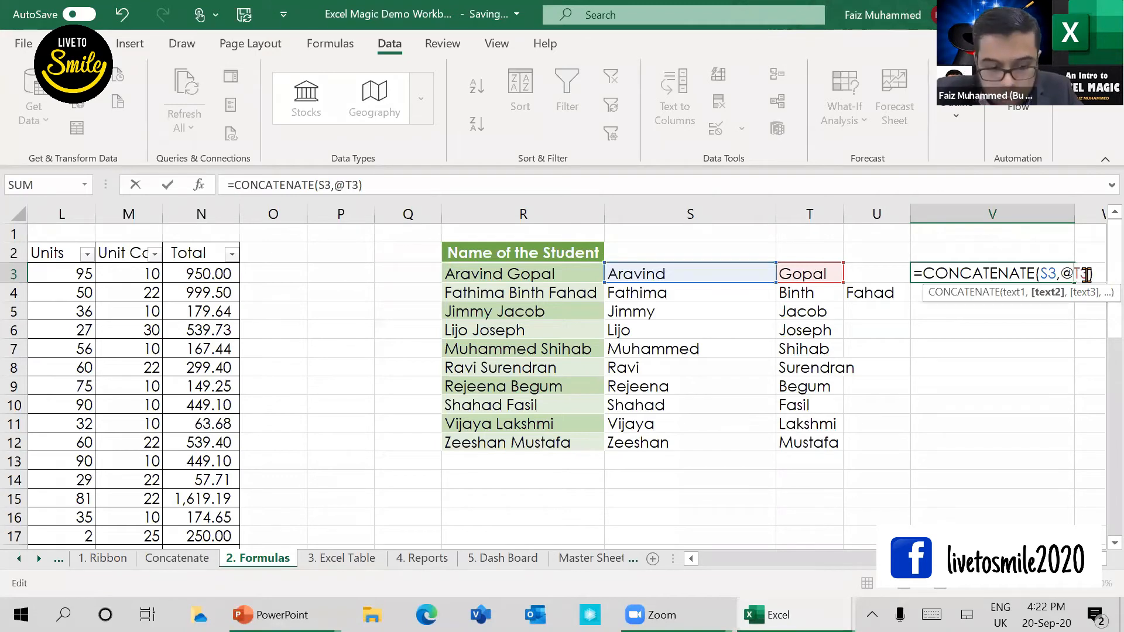
key("BackSpace")
type("\"")
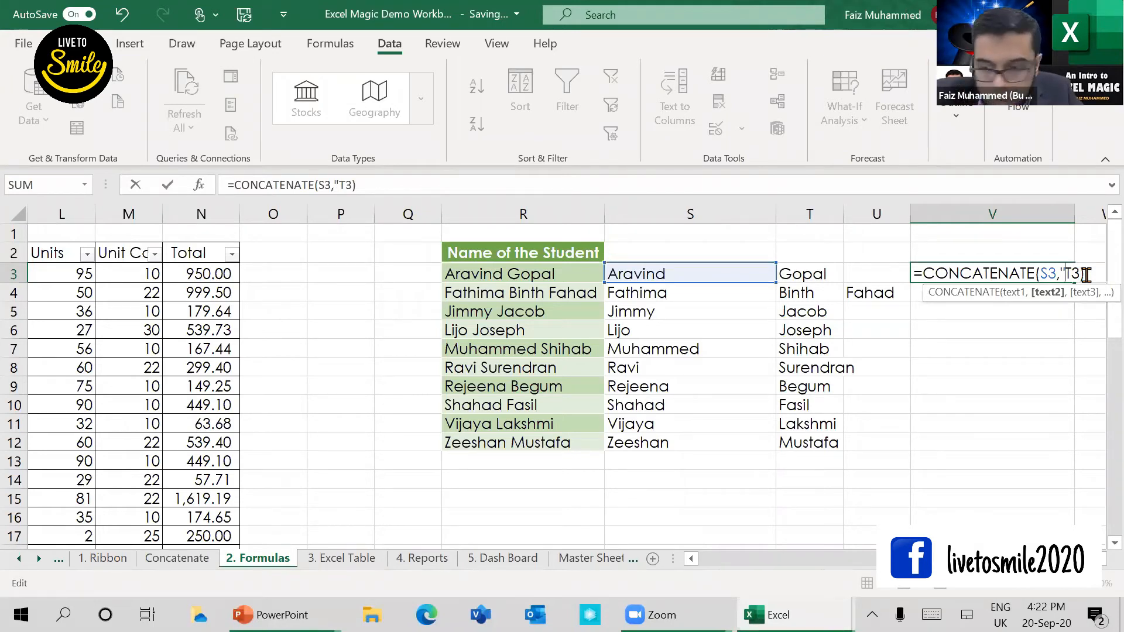
type("\"")
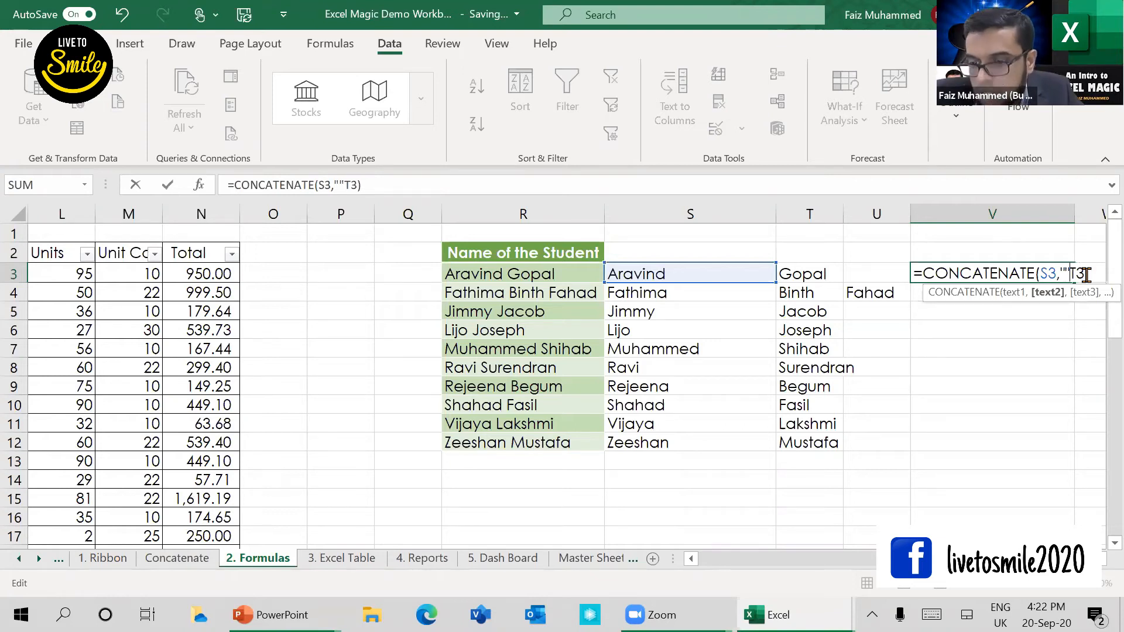
type(",")
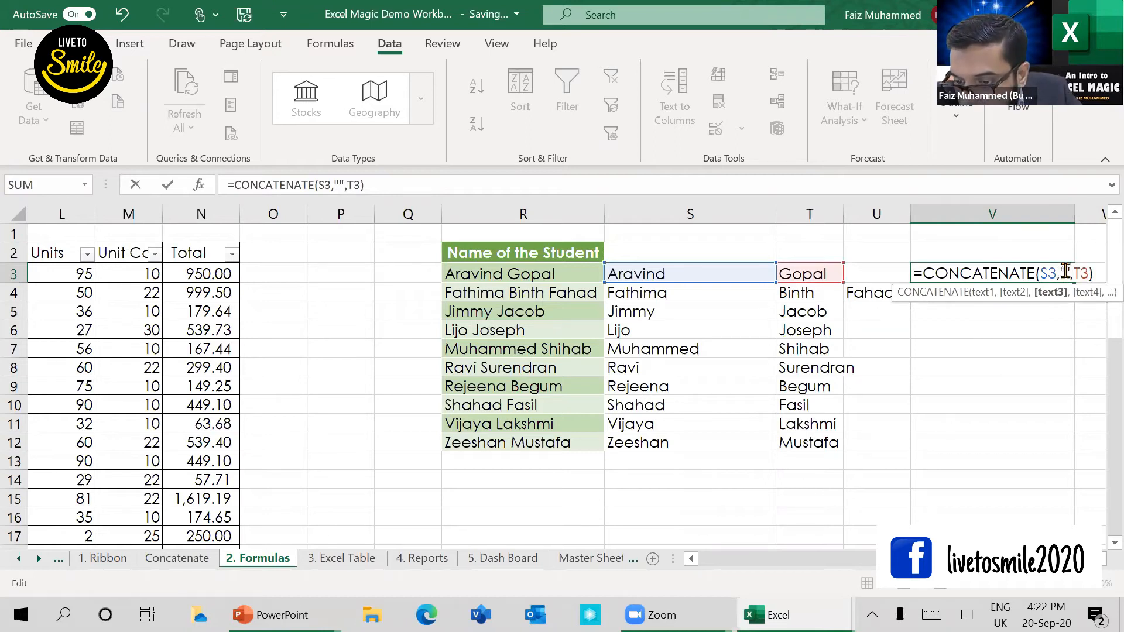
left_click(1062, 273)
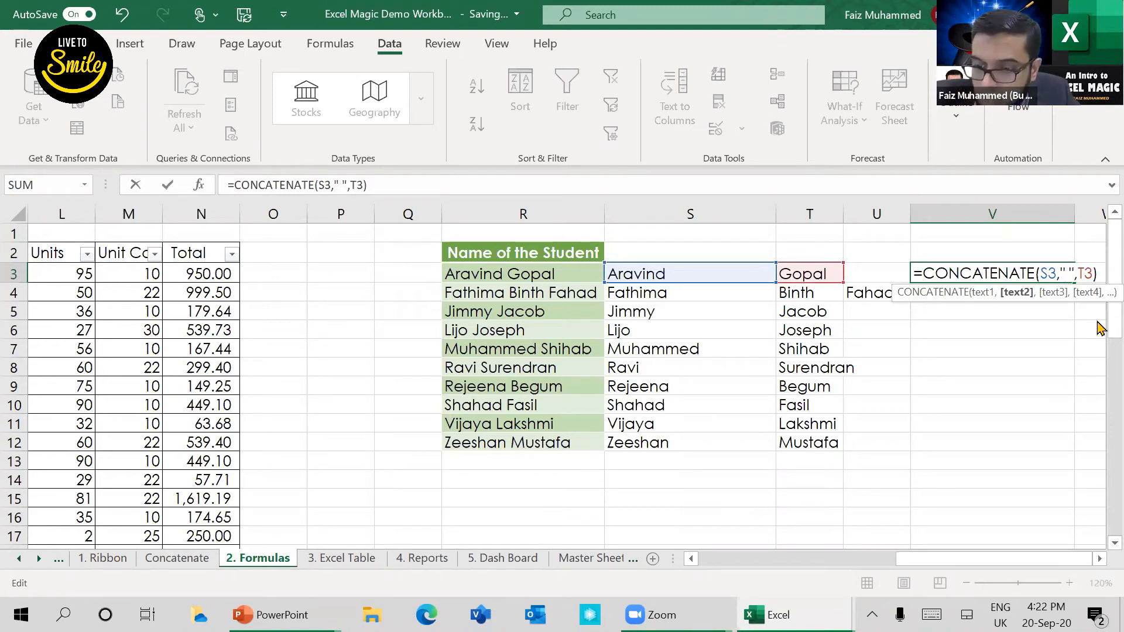
Step: Re-enter the quoted space argument in V3 and confirm the formula as =CONCATENATE(S3," ",T3)
key("BackSpace")
key("BackSpace")
key("Delete")
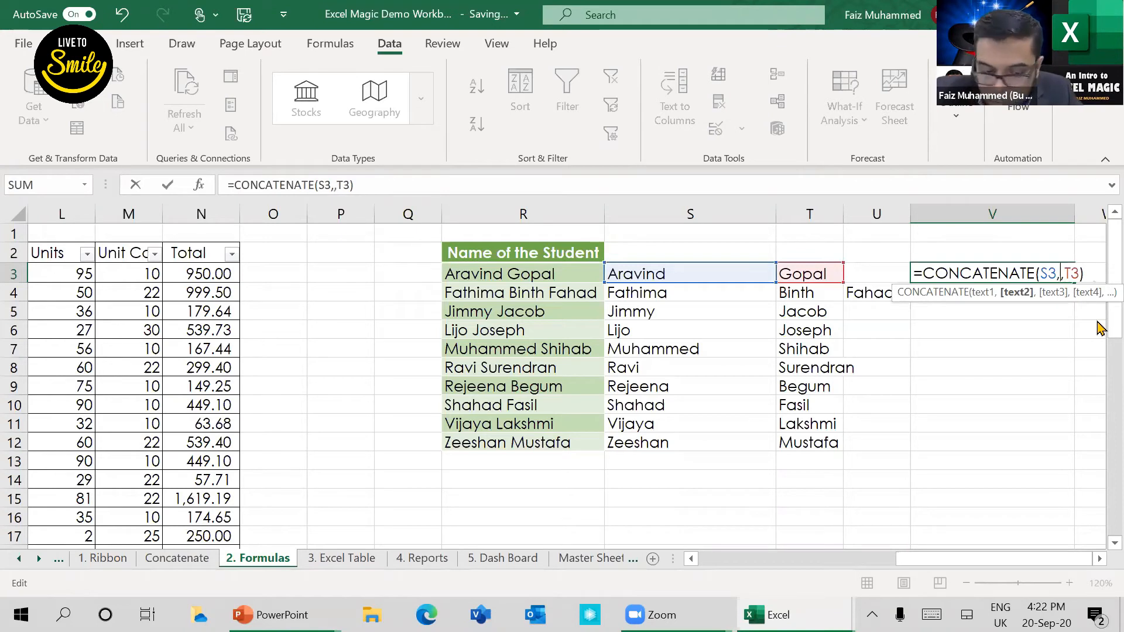
type("\"")
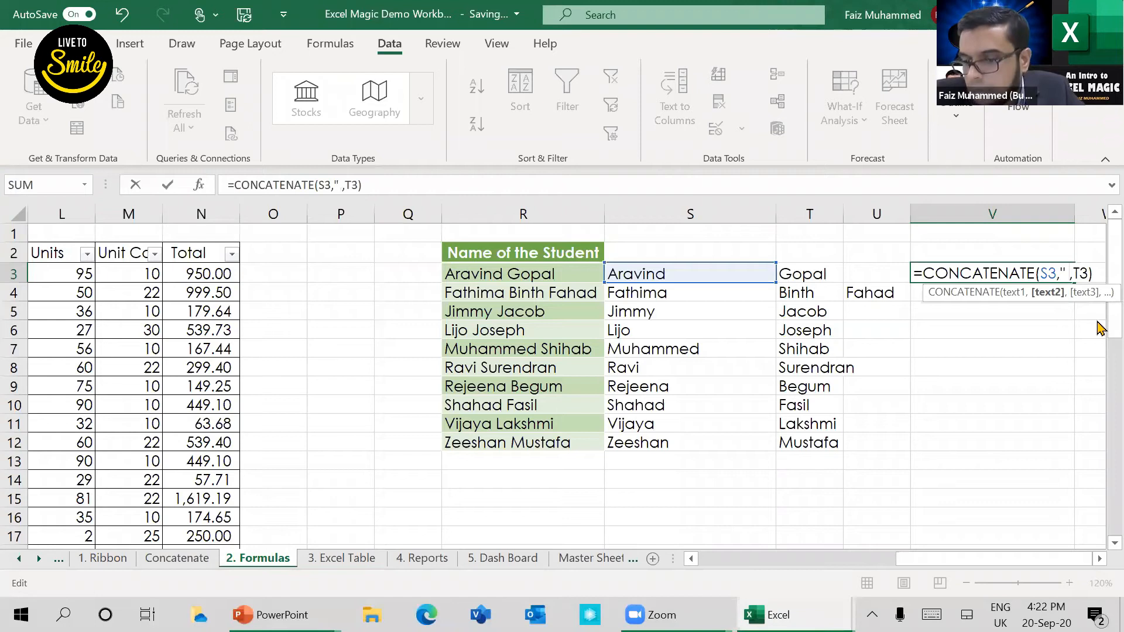
type(" \"")
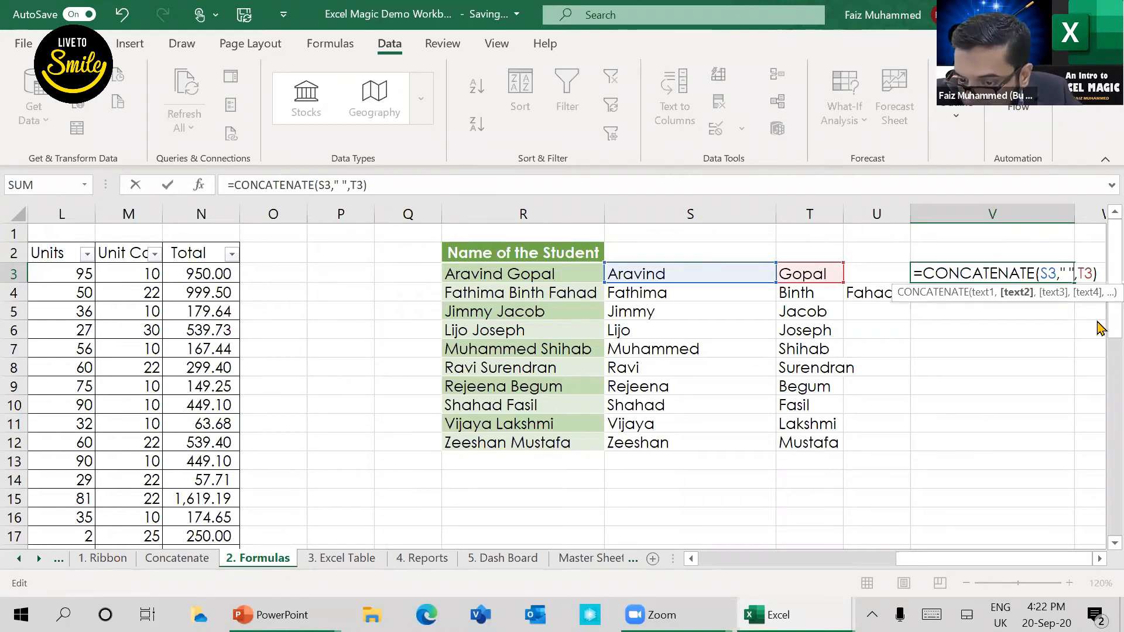
key("Return")
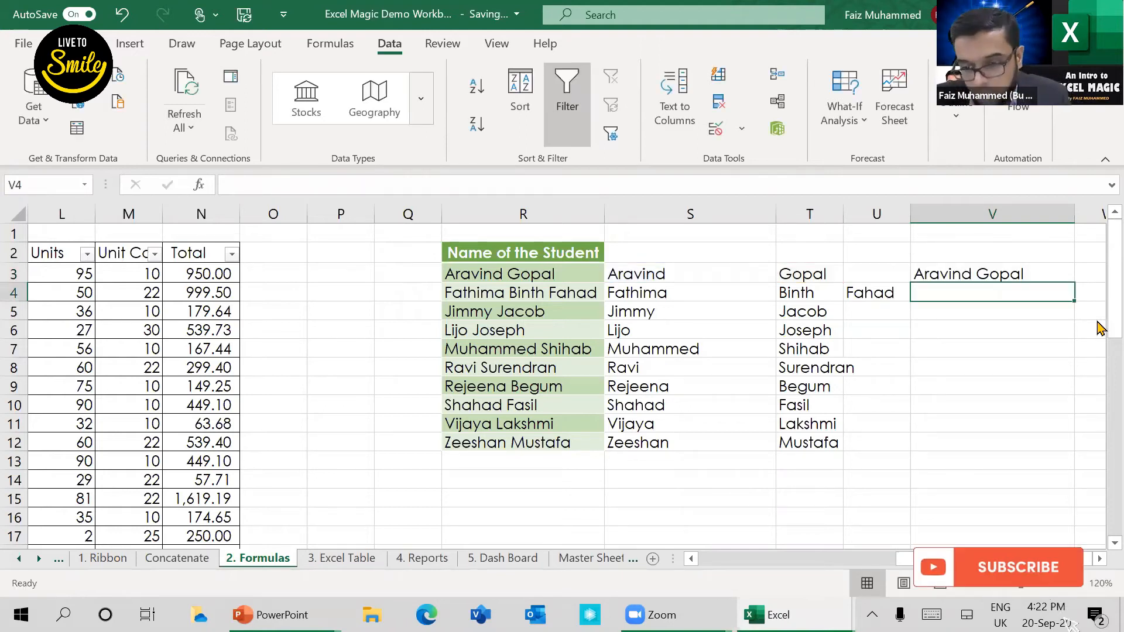
left_click(984, 271)
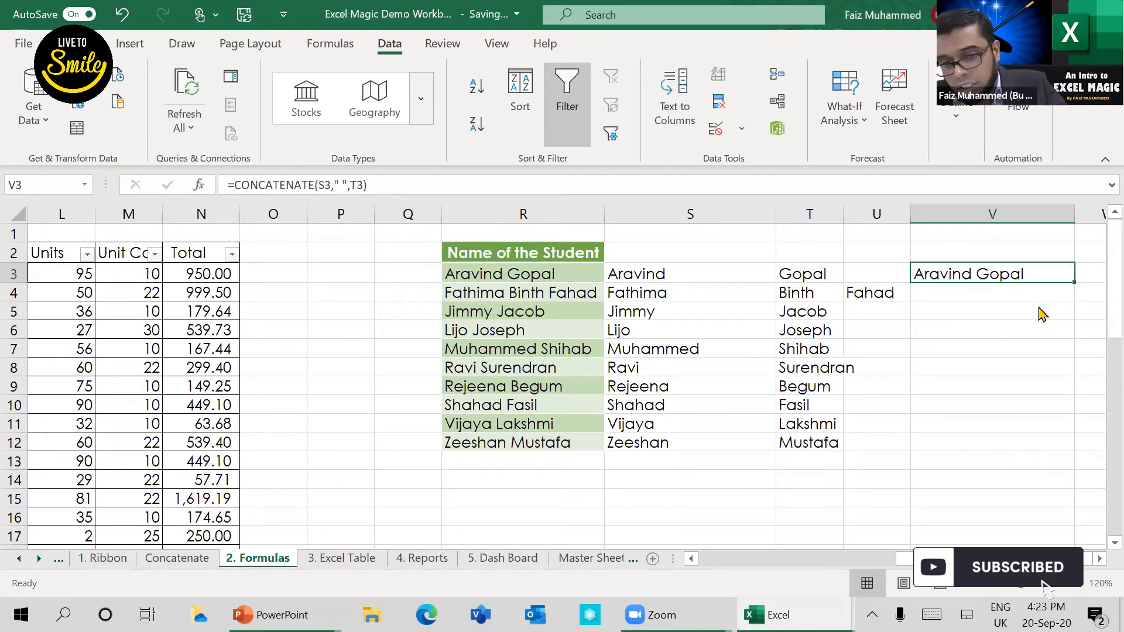
Step: Switch to the PowerPoint slide show, reveal the Split, Upper Case, Lower Case and Proper Case topics, and return to the Excel workbook
key("alt+Tab")
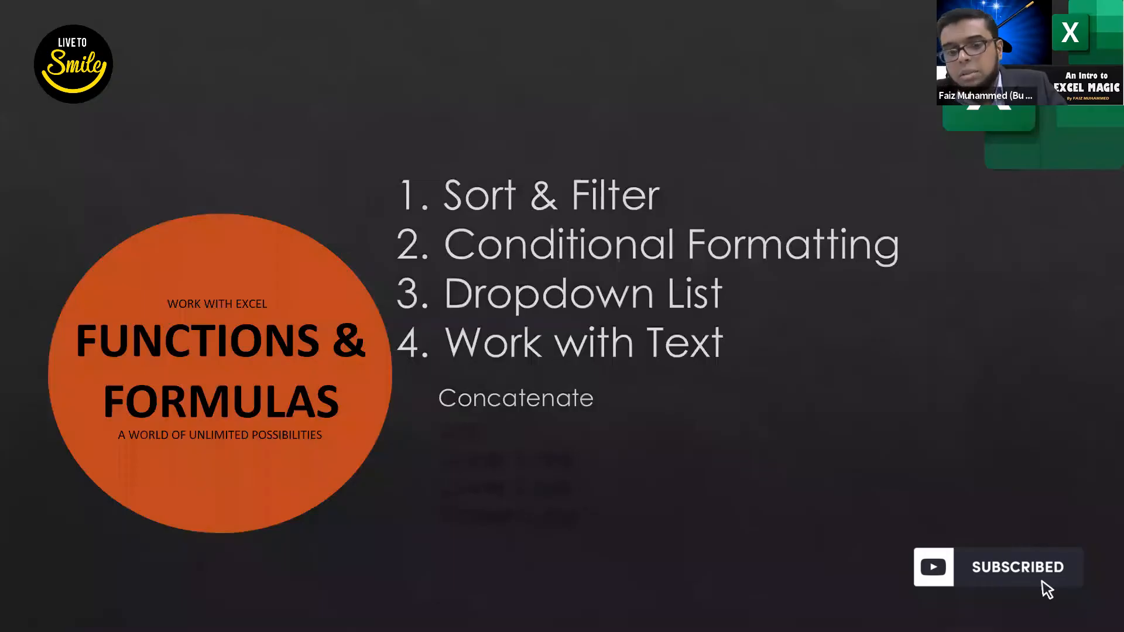
key("Right")
key("Right")
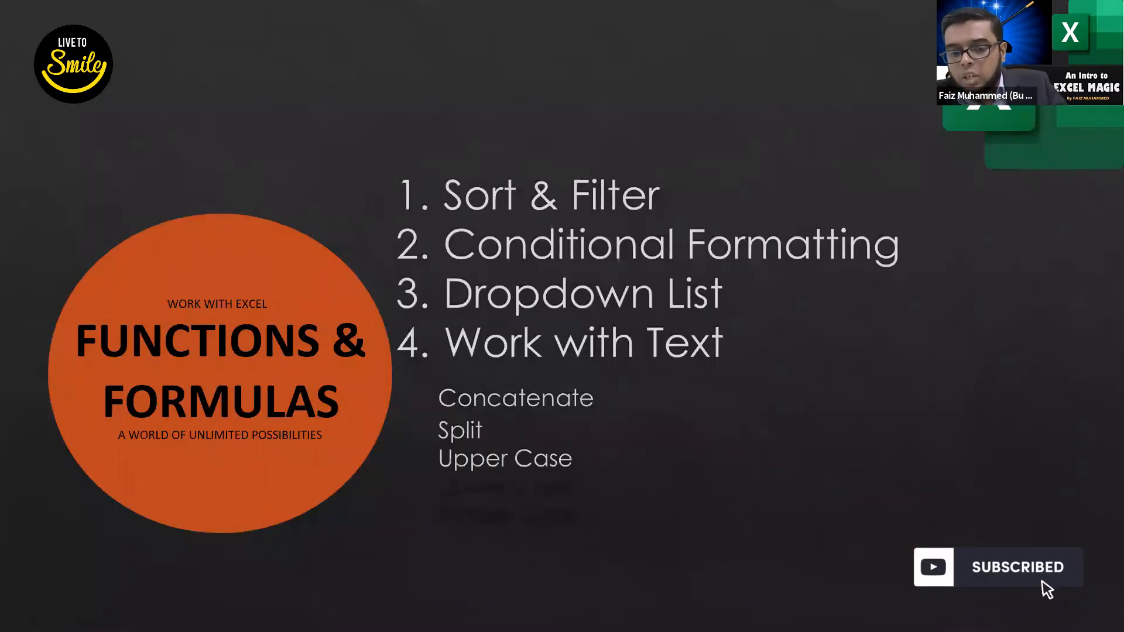
key("Right")
key("Right")
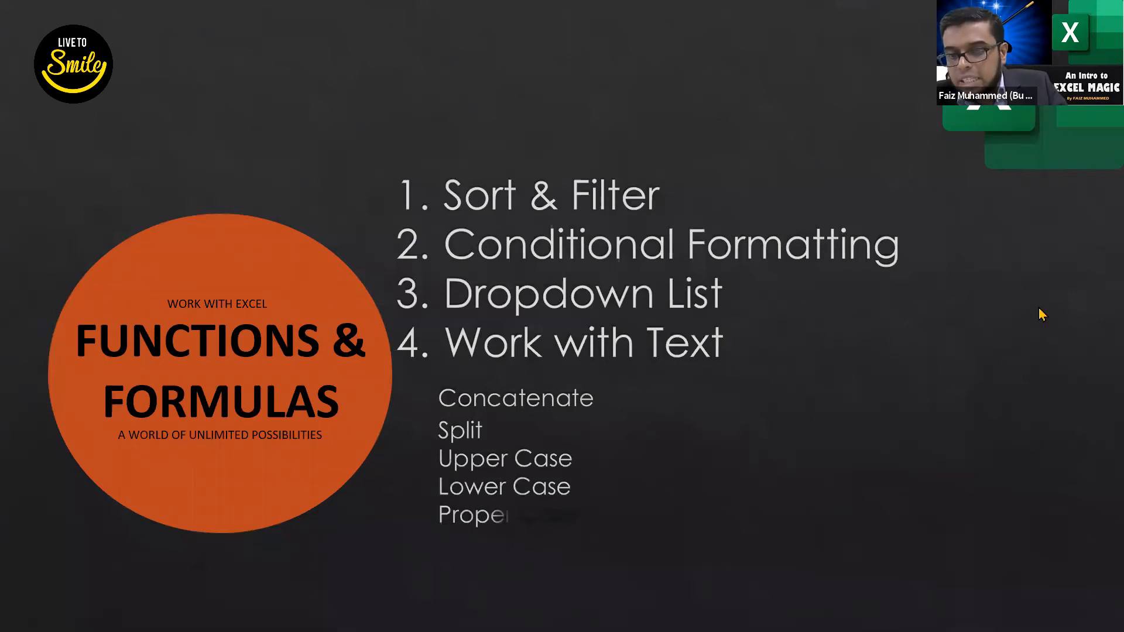
key("alt+Tab")
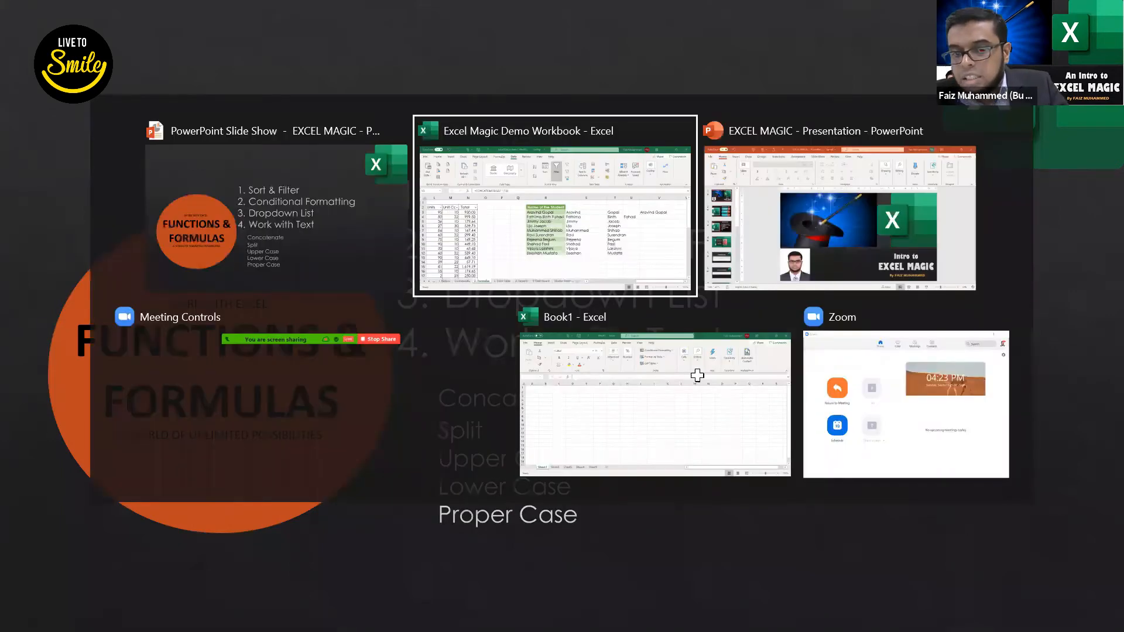
Step: Copy the joined name in V3 and paste it back over its own formula as values only
left_click(628, 450)
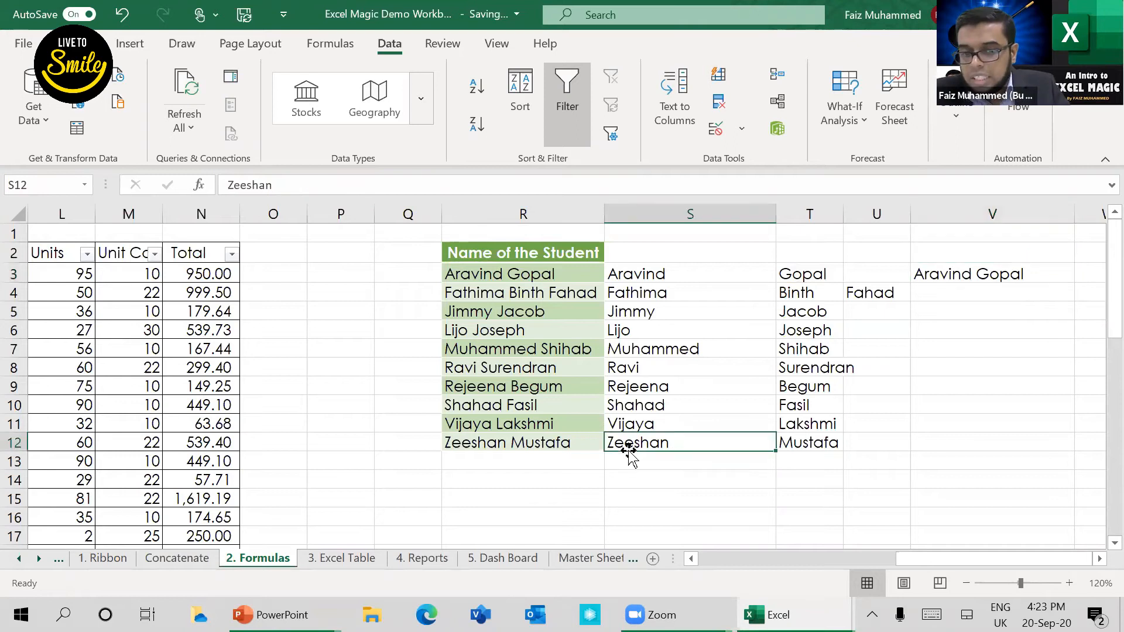
left_click(1017, 275)
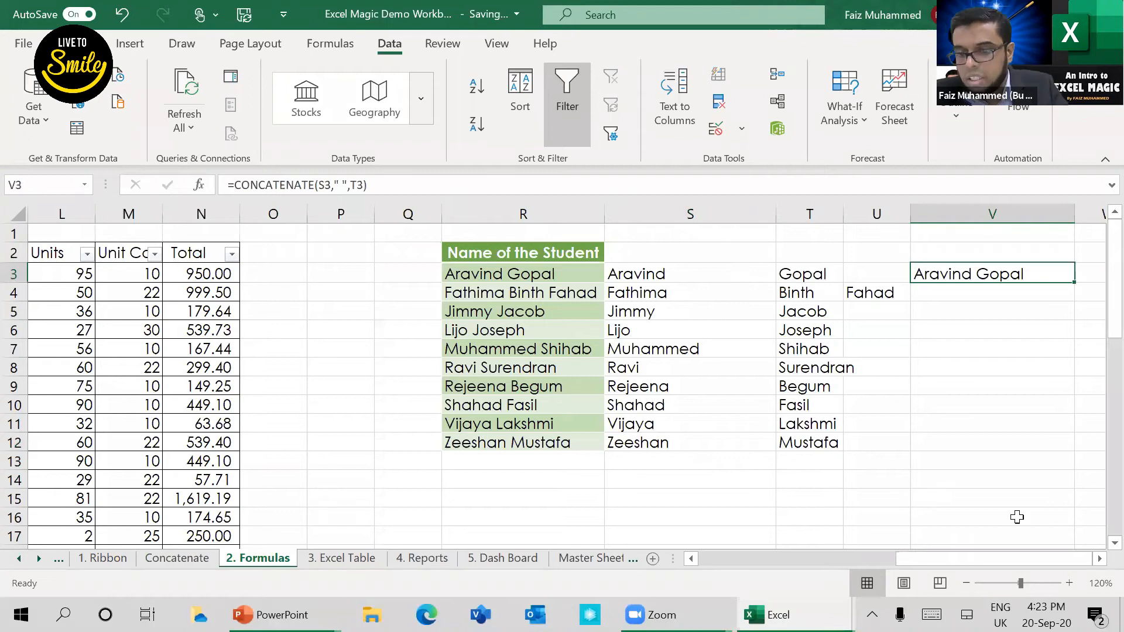
left_click(1075, 282)
key("Right")
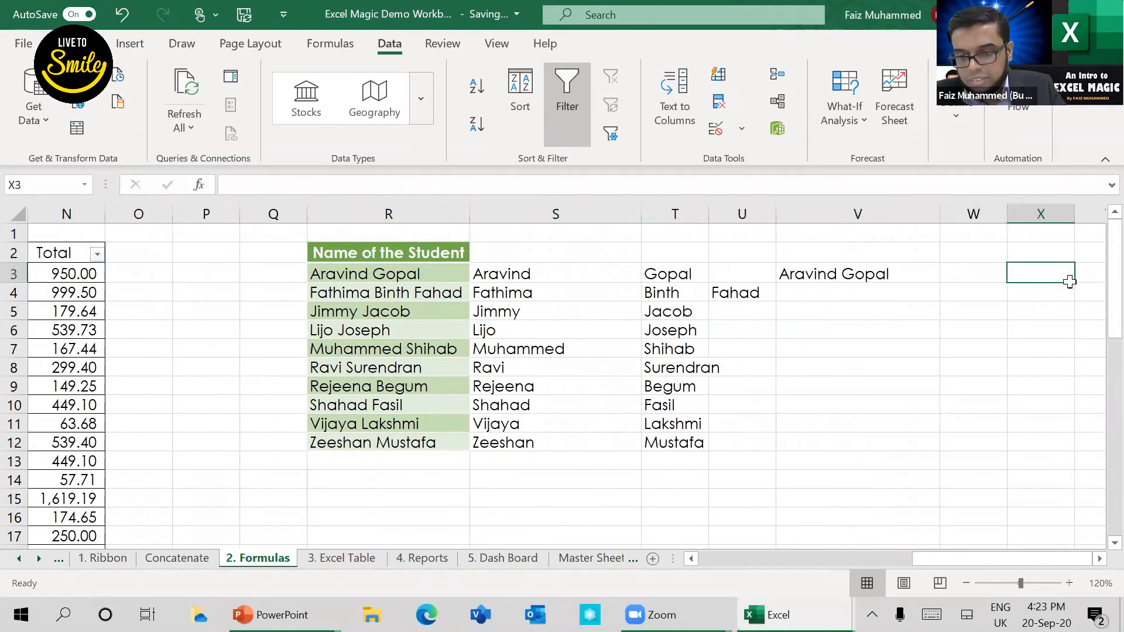
key("Left")
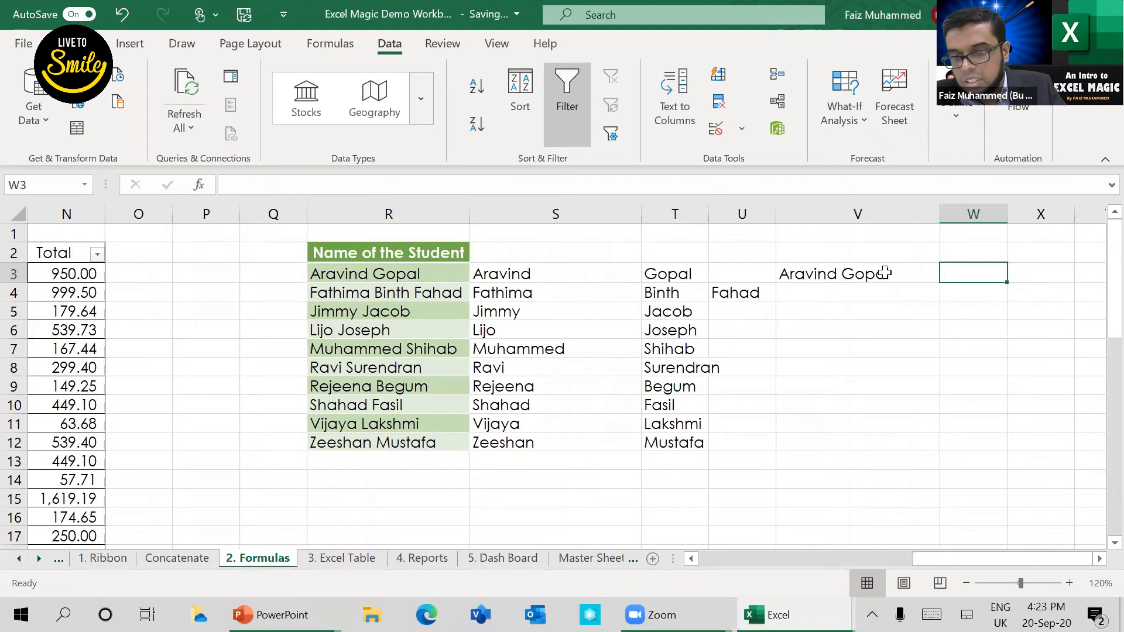
key("Left")
key("ctrl+c")
right_click(885, 277)
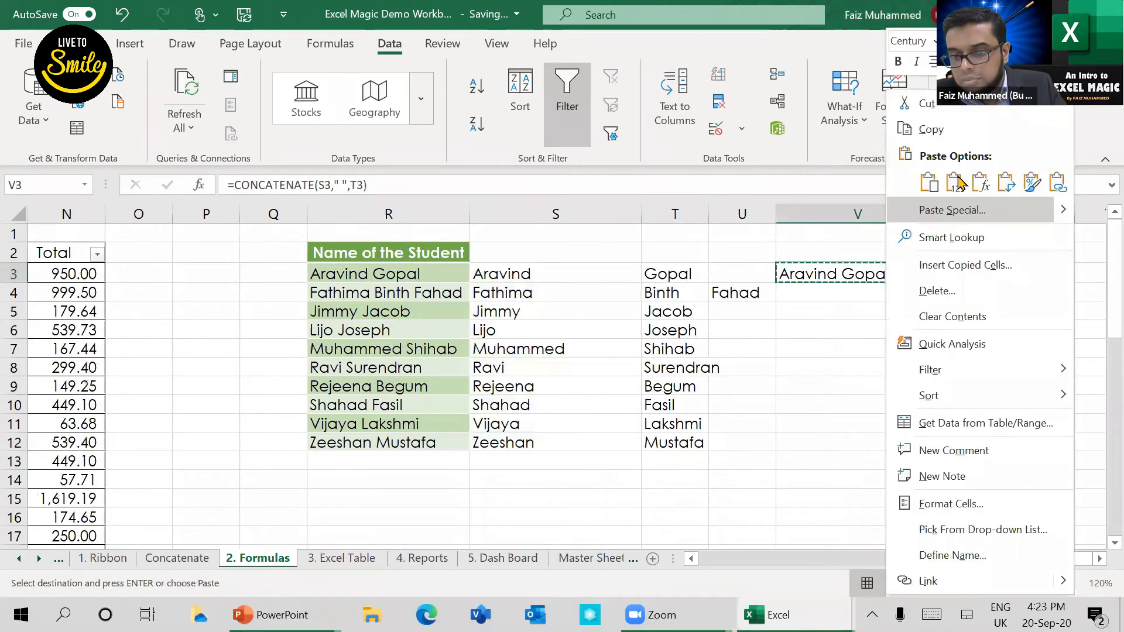
left_click(957, 182)
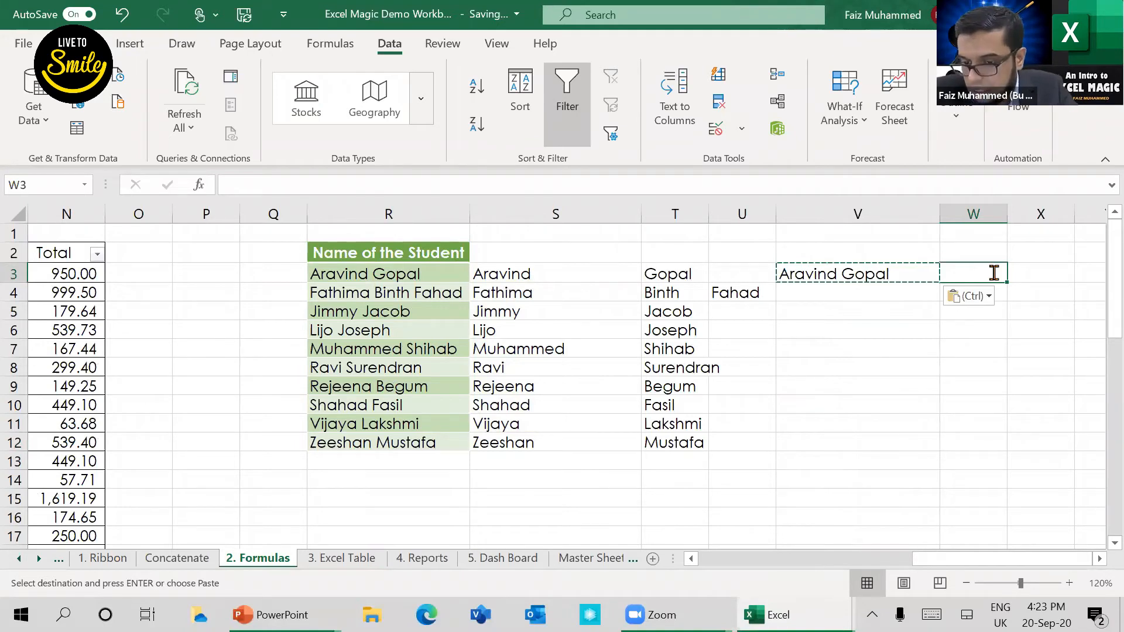
Step: Convert the joined name to uppercase in W3 with =UPPER(V3) and widen column W to fit
type("=")
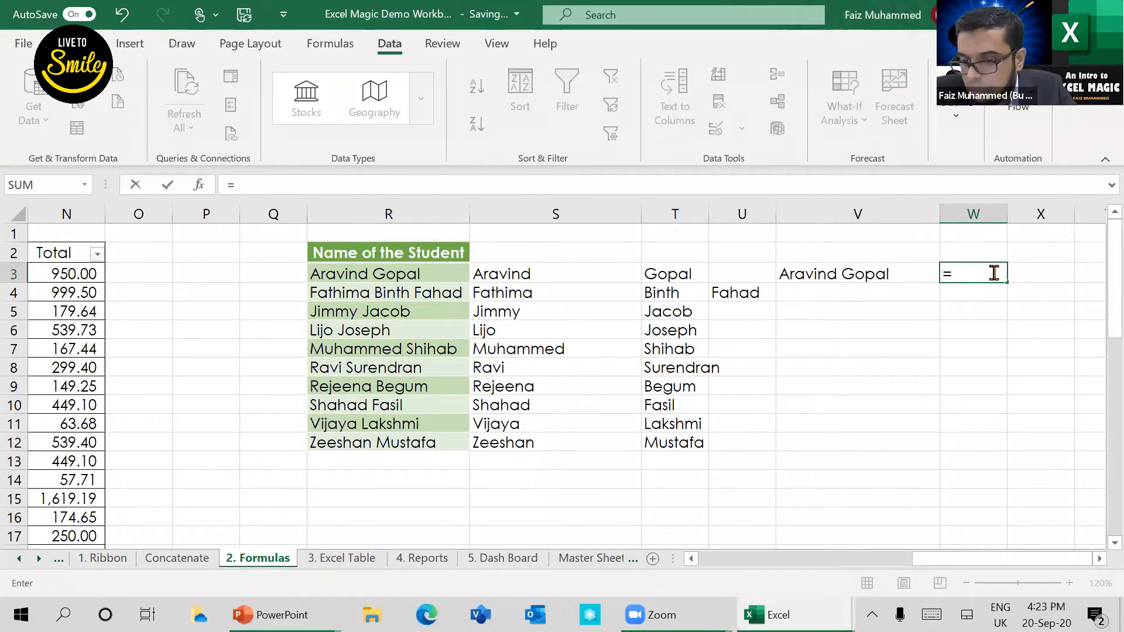
type("up")
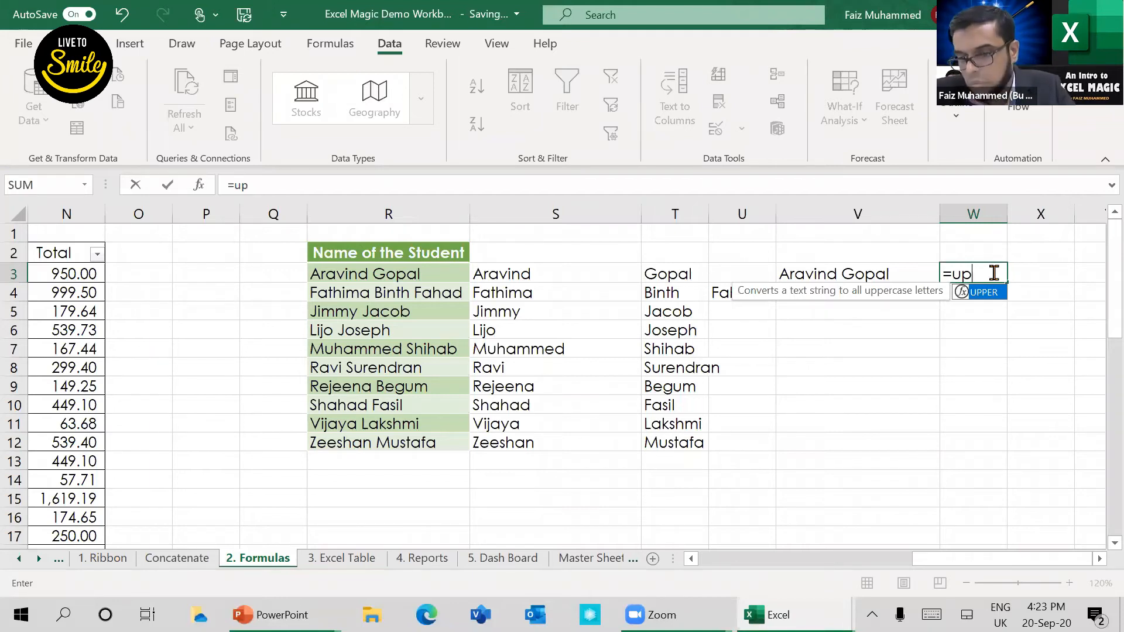
key("Tab")
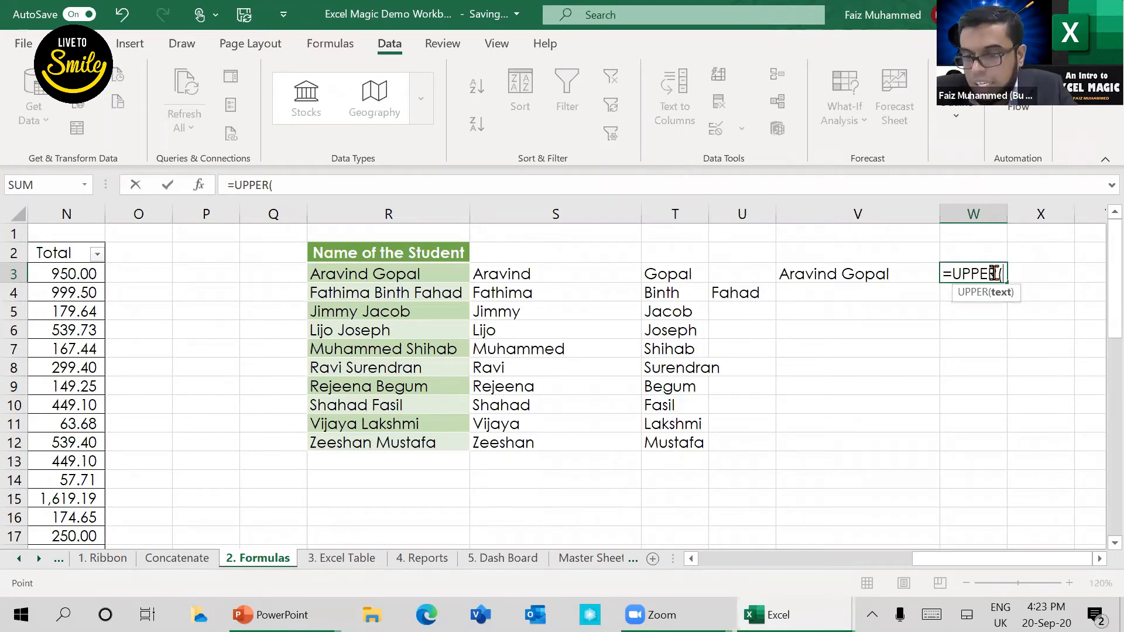
key("Left")
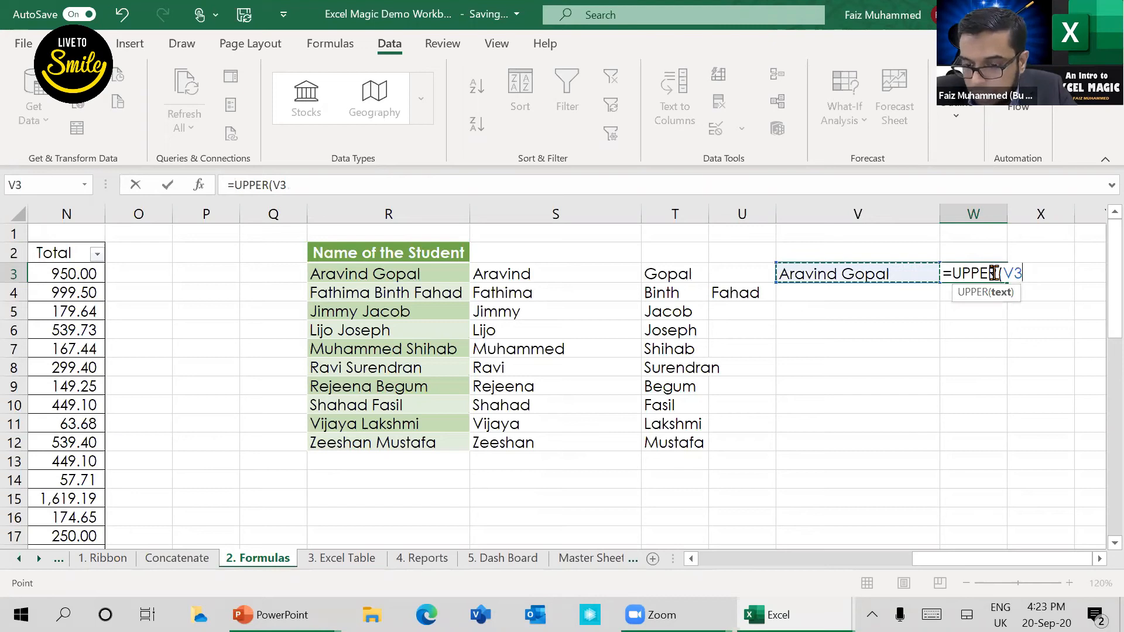
type(")")
key("ctrl+Return")
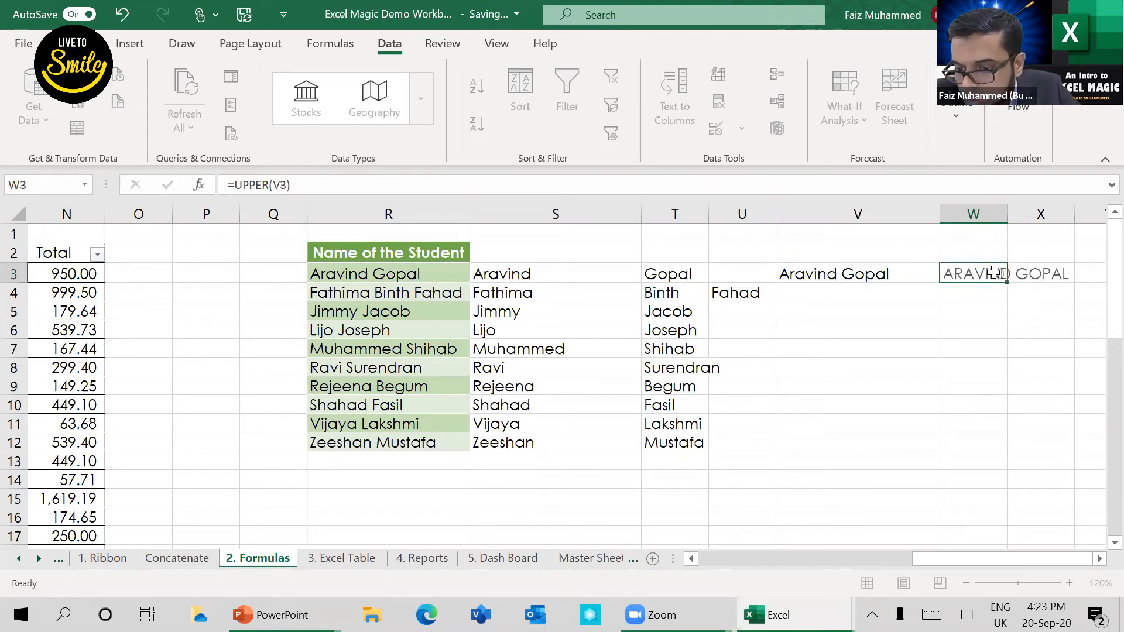
left_click(994, 273)
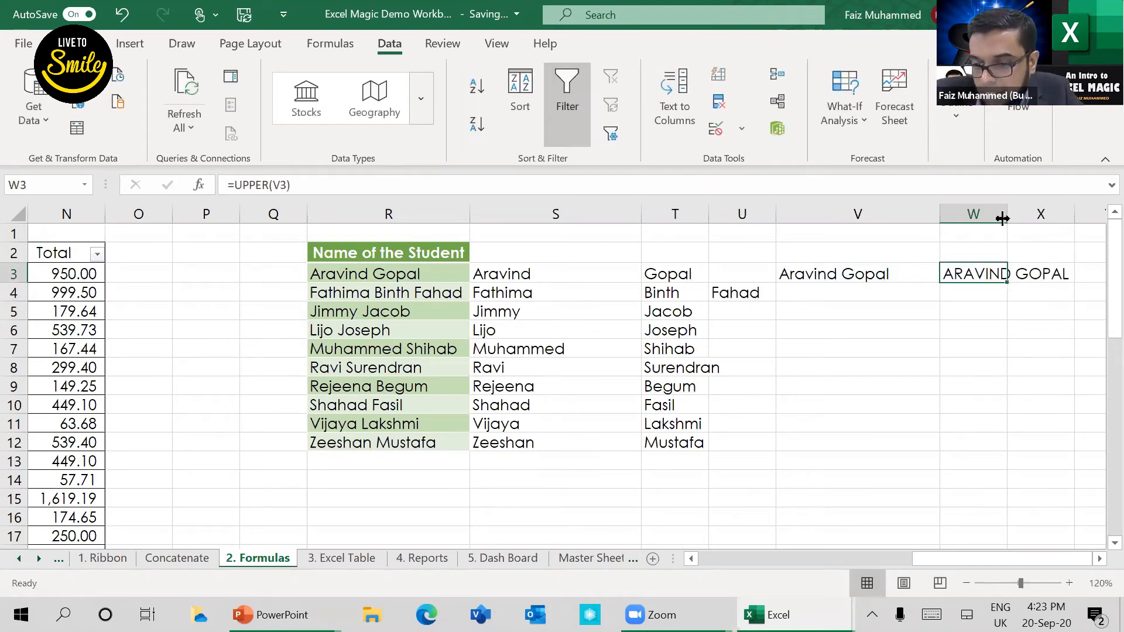
left_click_drag(1003, 218, 1078, 214)
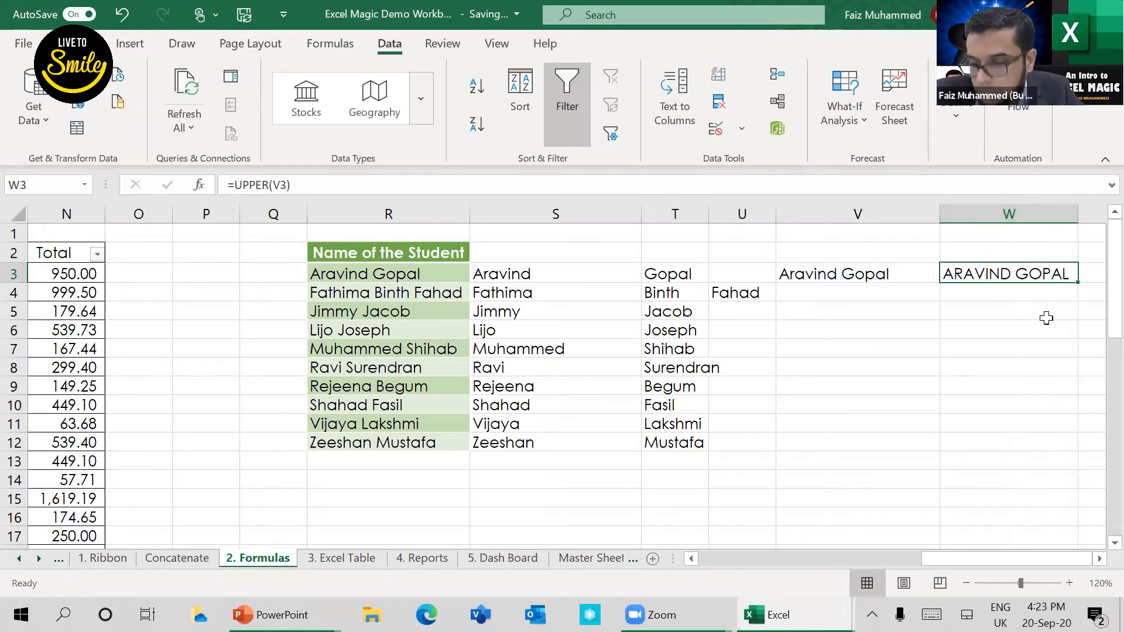
Step: Convert the joined name to lowercase in X3 with =LOWER(V3) and widen column X to fit
key("Down")
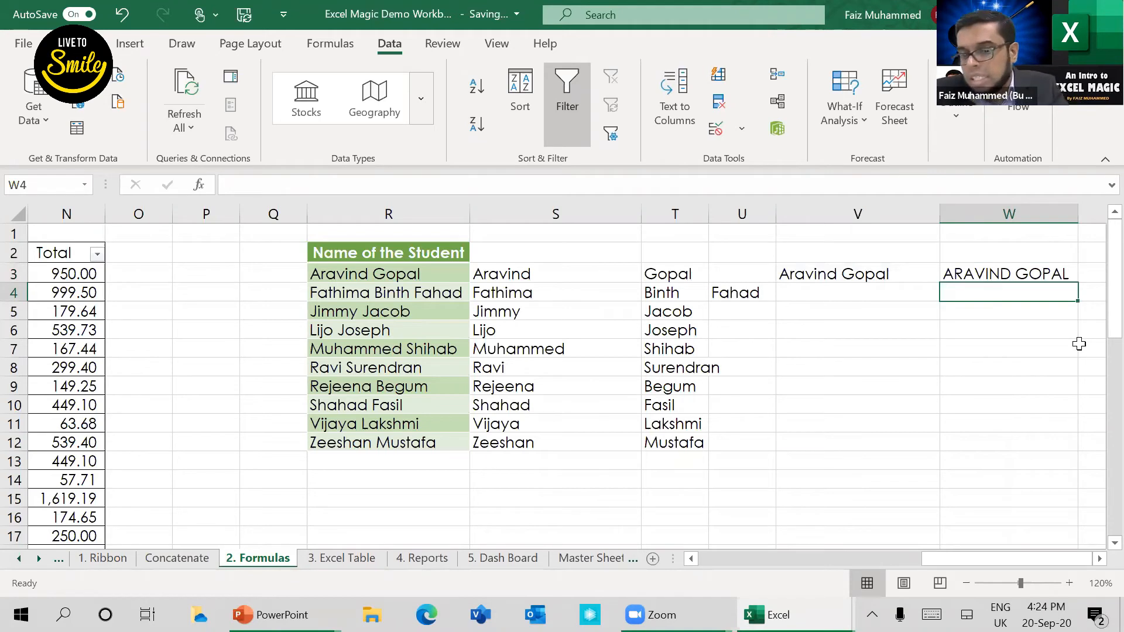
key("Up")
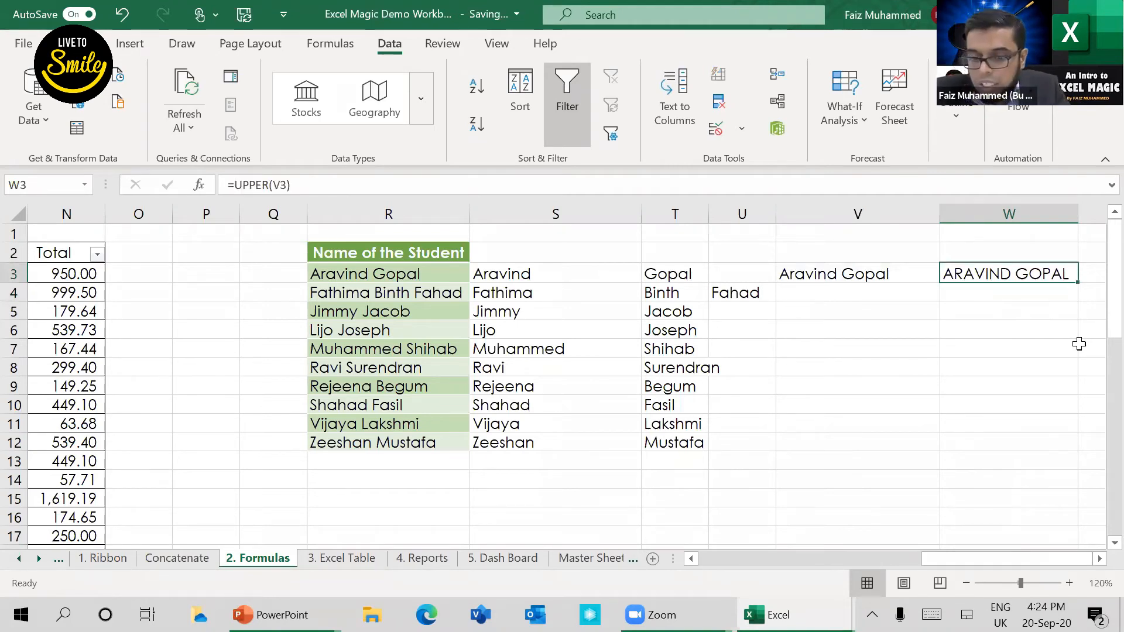
key("Right")
type("=")
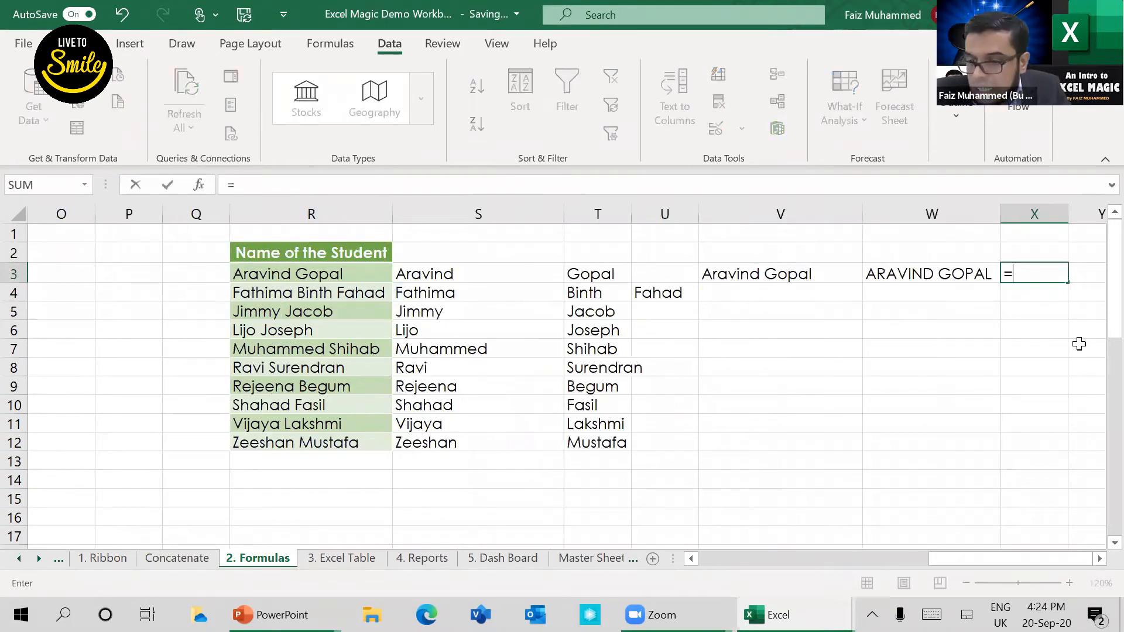
type("lo")
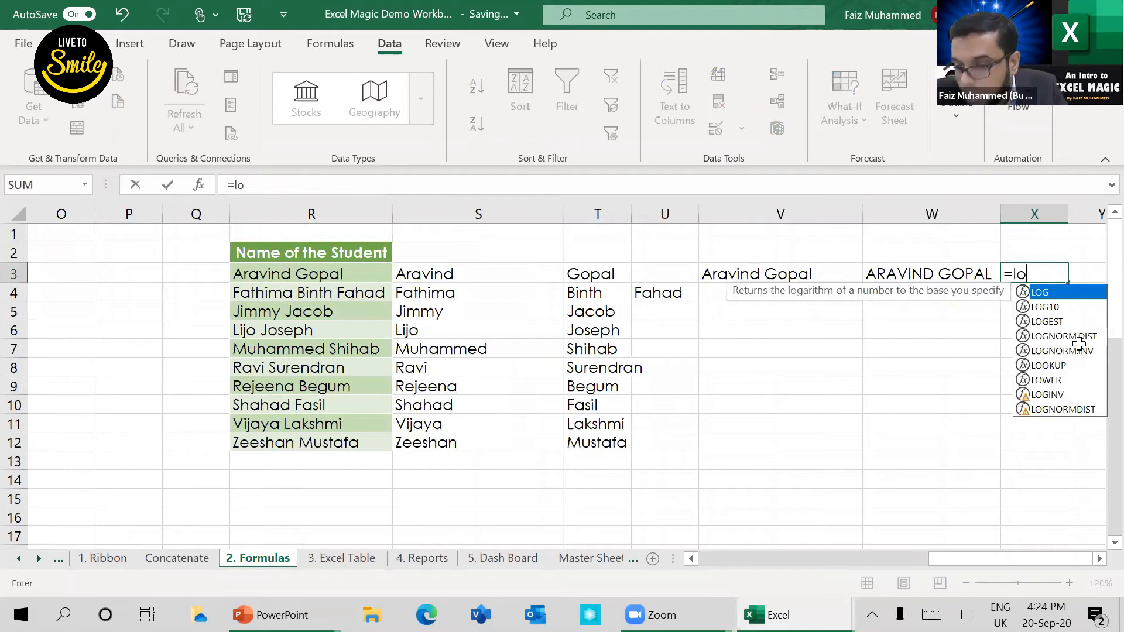
type("WER(")
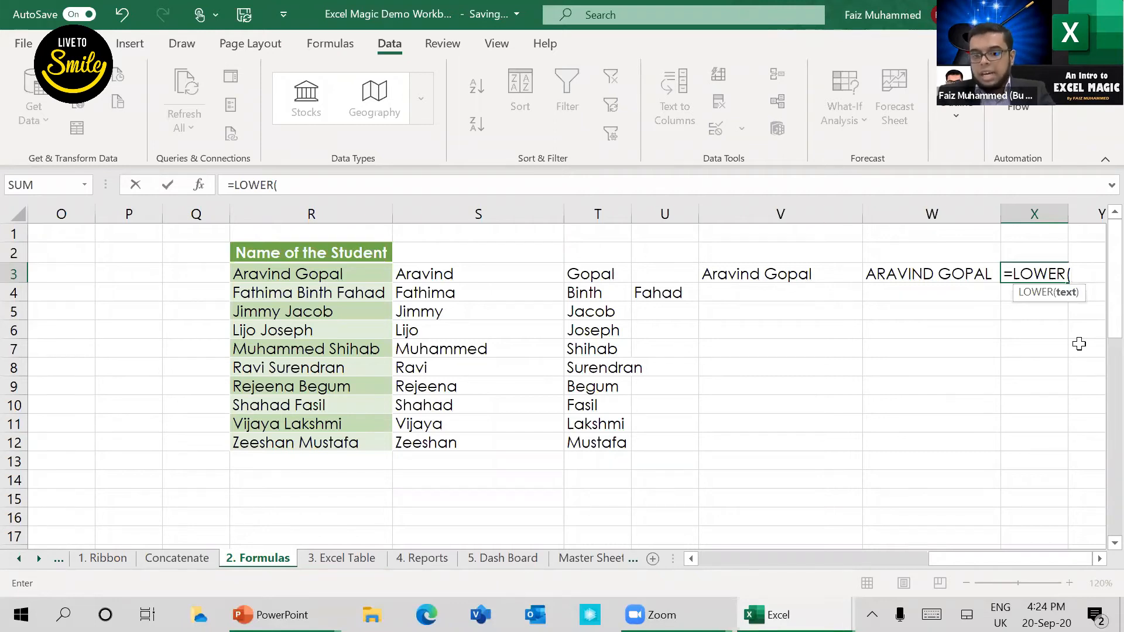
key("Left")
key("Left")
type(")")
key("Return")
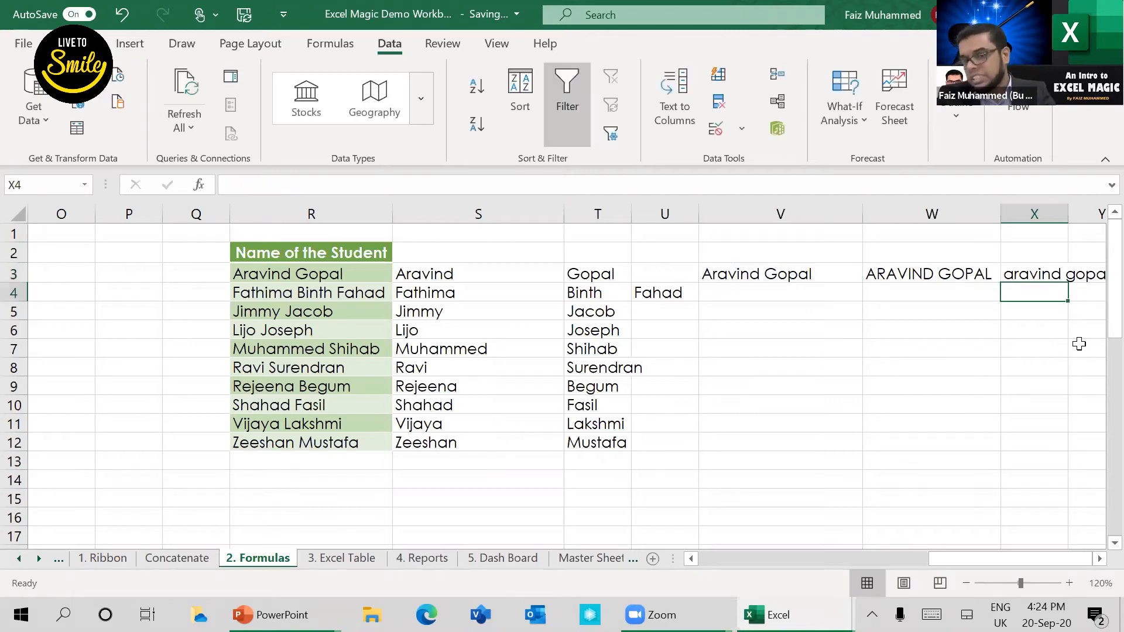
key("Up")
key("Right")
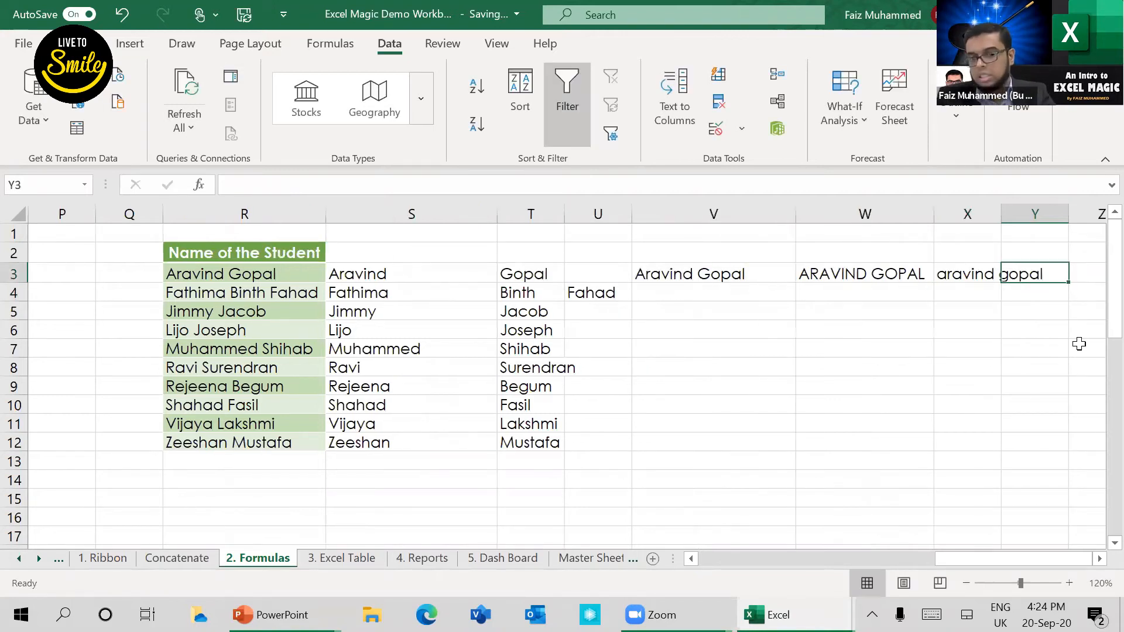
key("Left")
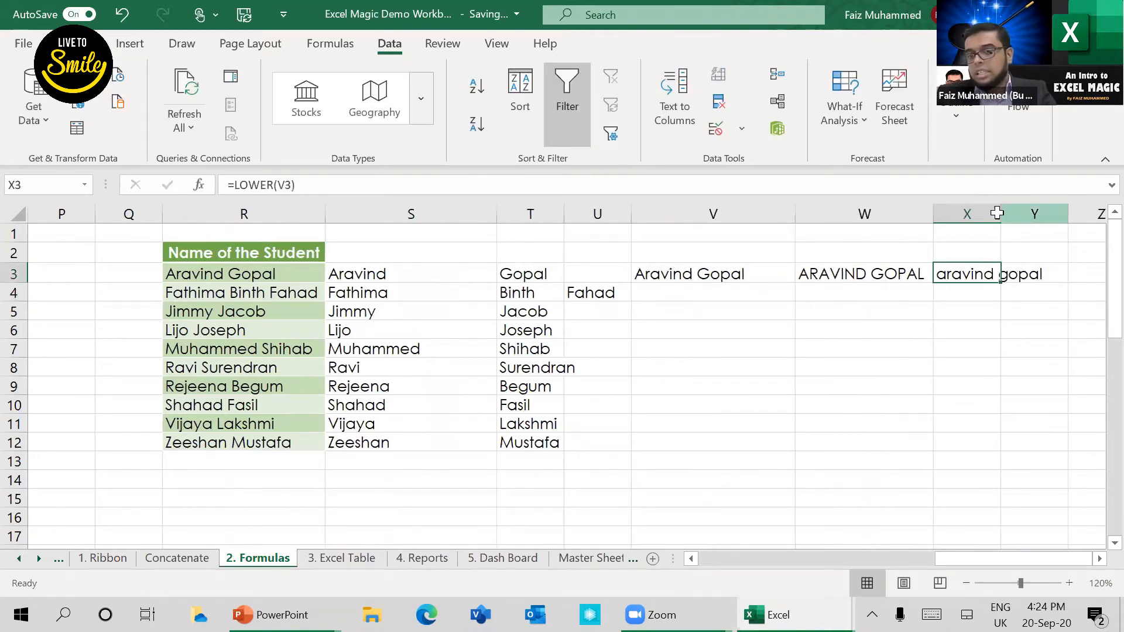
Step: Convert the lowercase name to proper case in Y3 with =PROPER(X3)
key("Right")
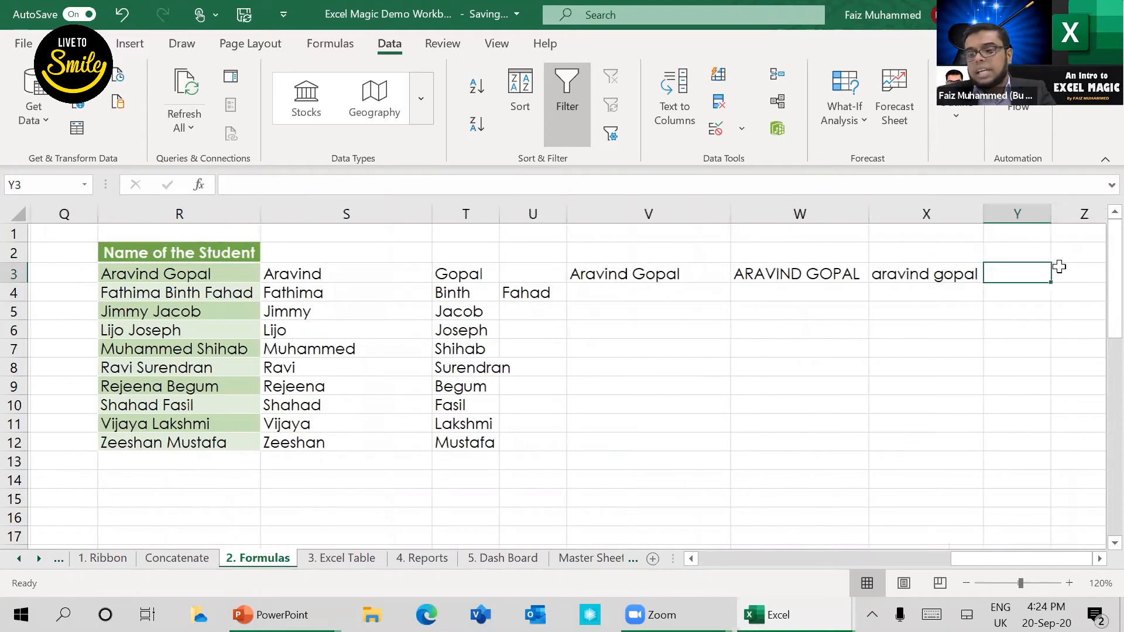
key("Right")
key("Left")
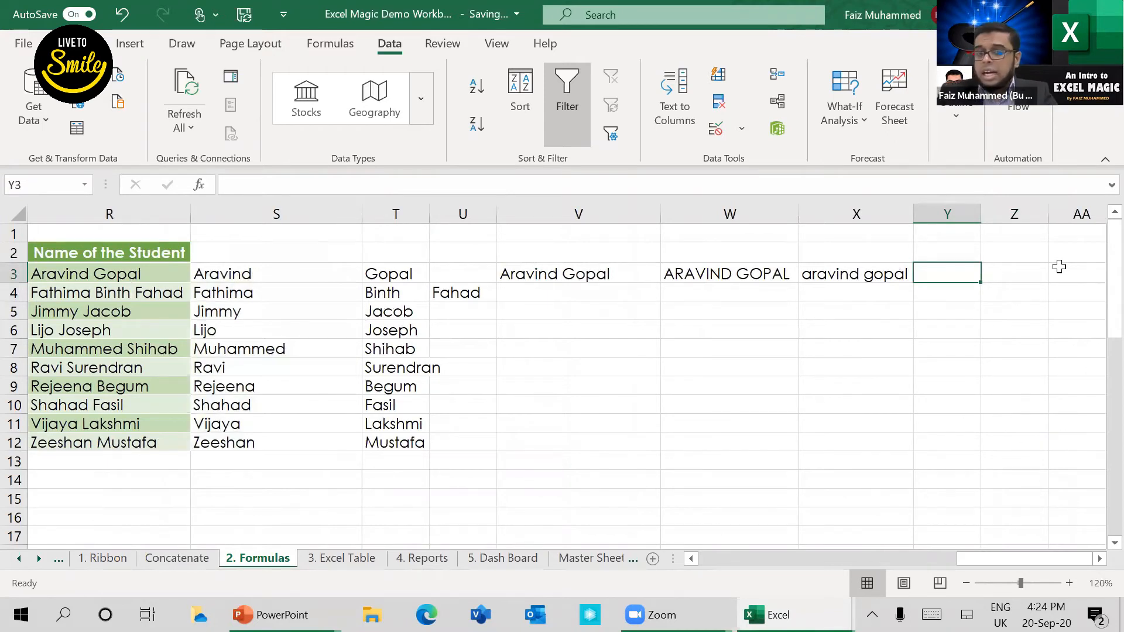
type("=")
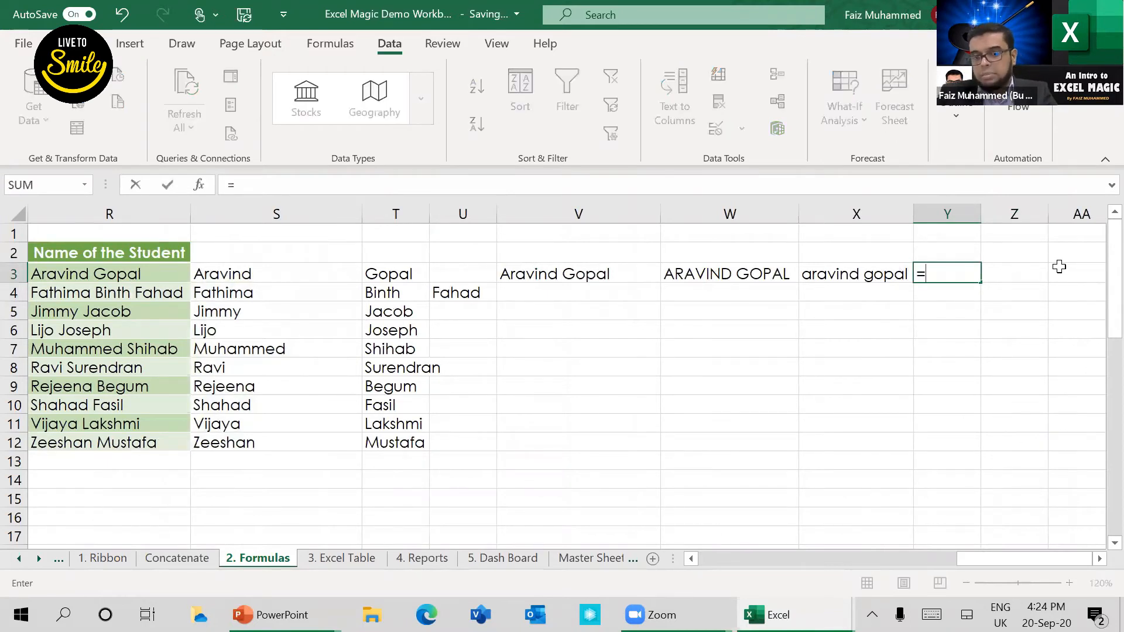
type("pr")
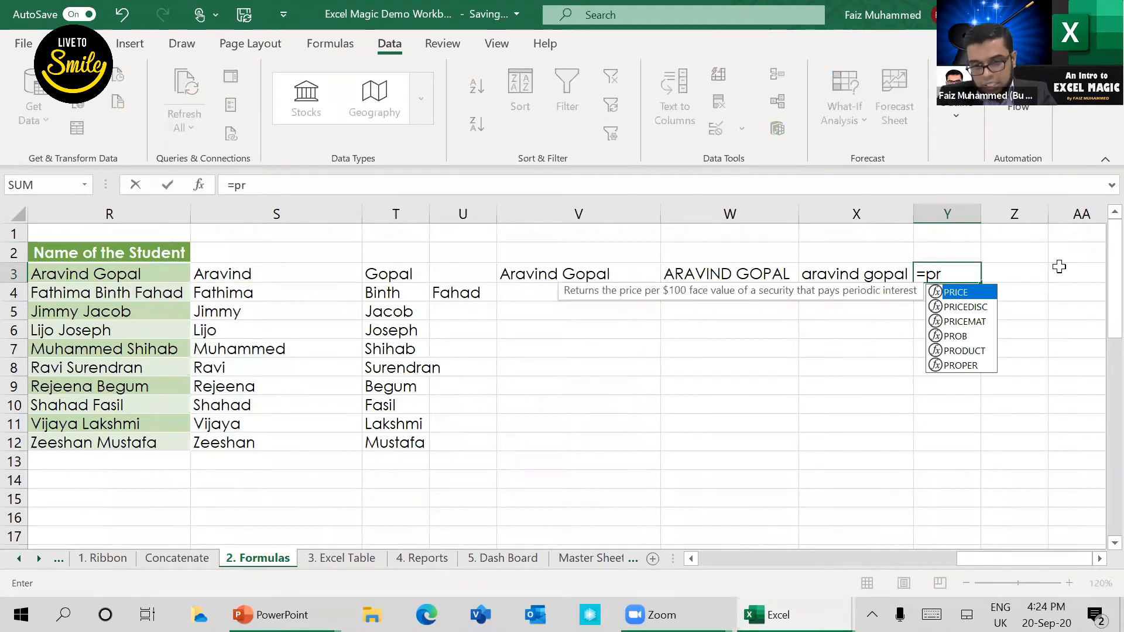
type("op")
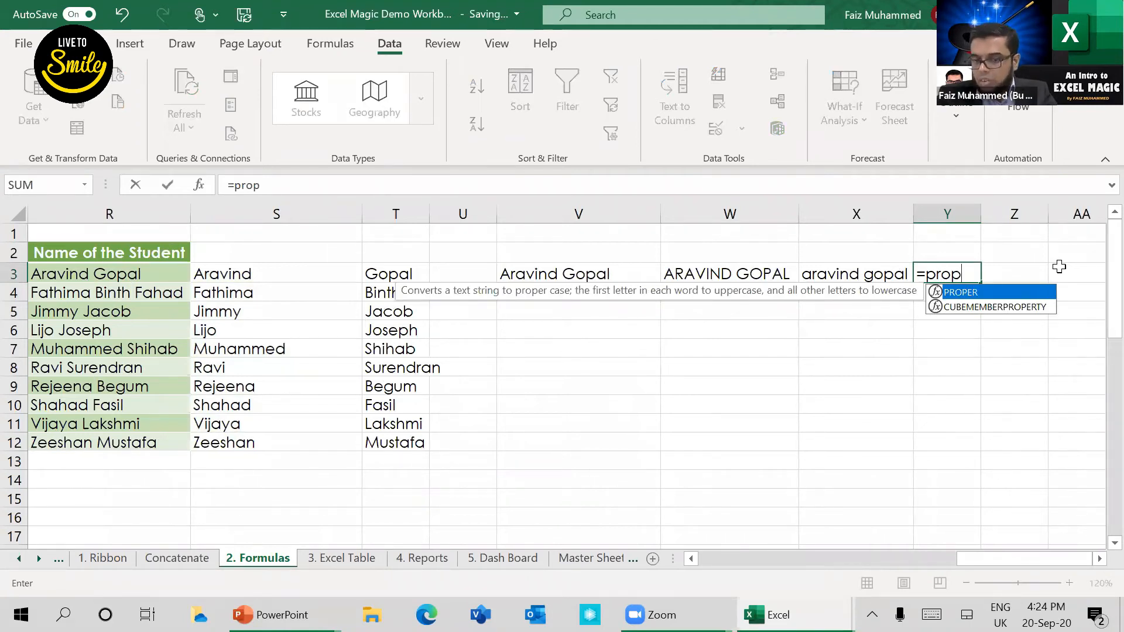
key("Tab")
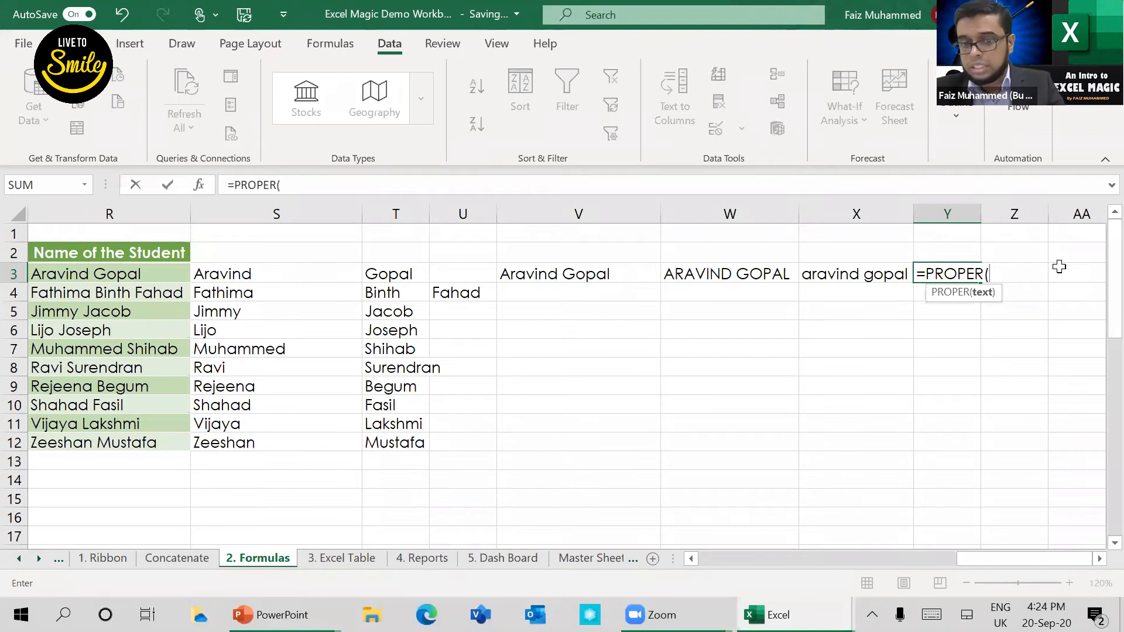
key("Left")
key("Left")
key("Left")
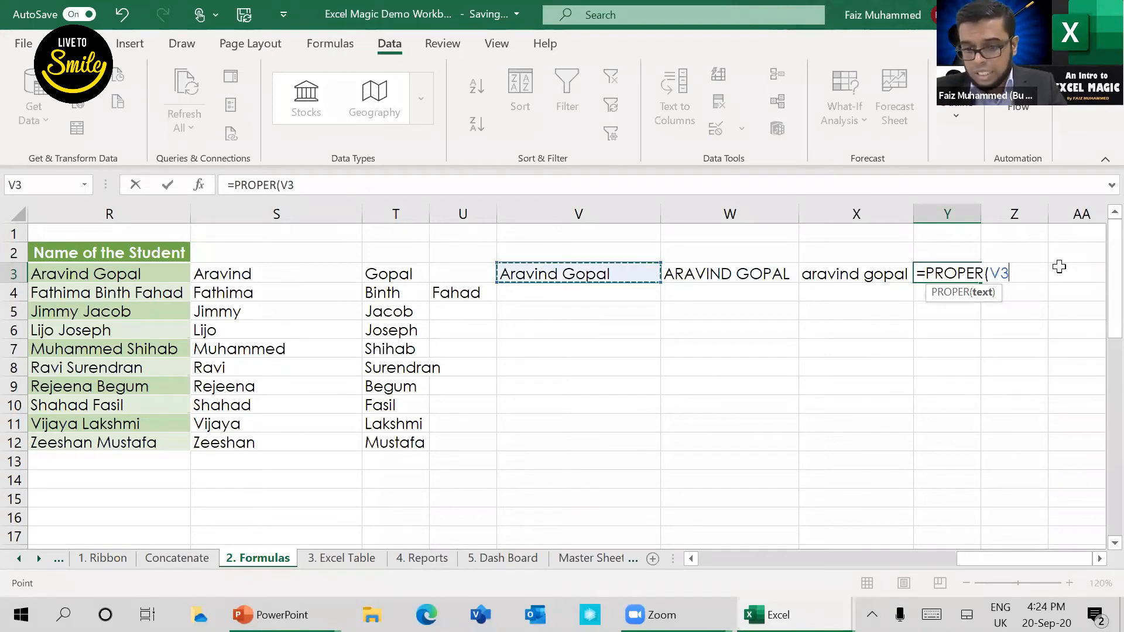
key("Right")
key("Right")
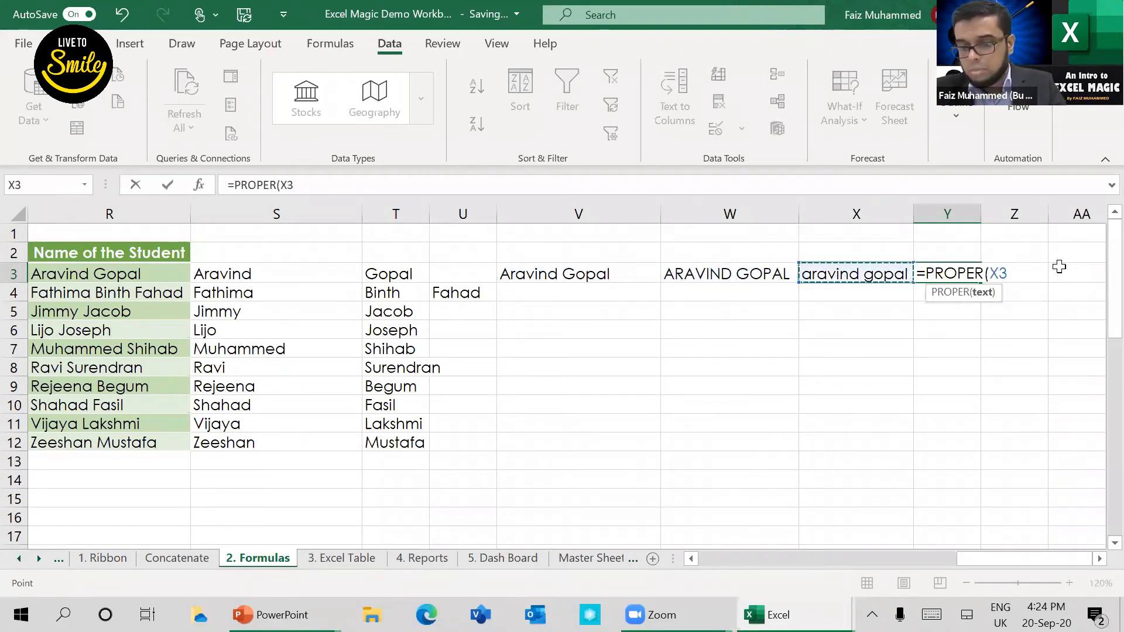
type(")")
key("Return")
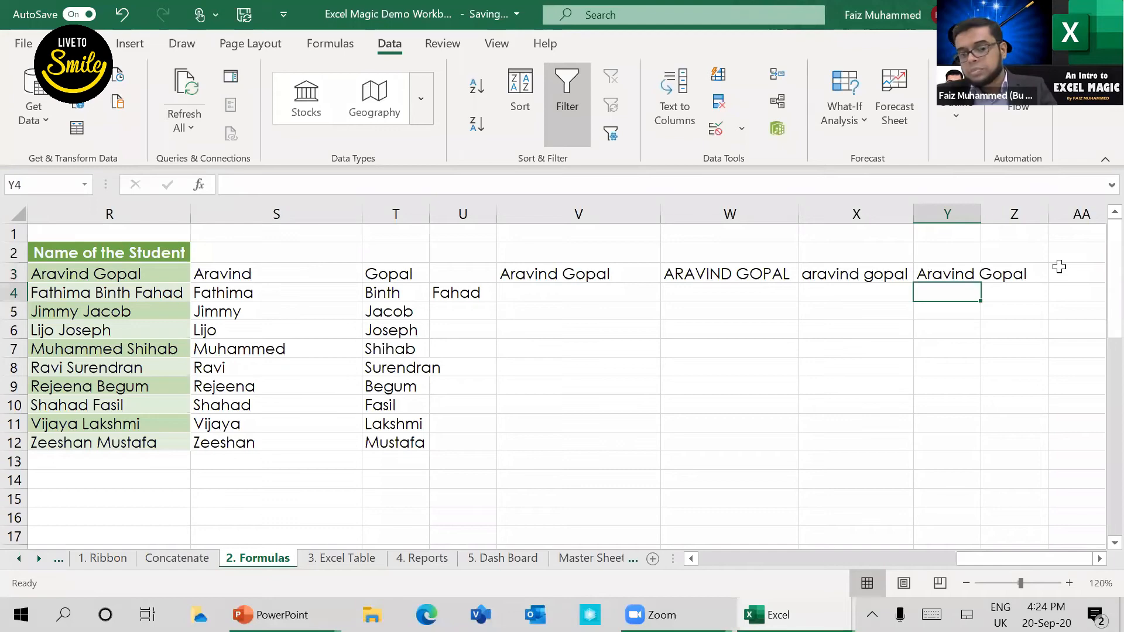
Step: Switch to the PowerPoint slide show, reveal the Official Excel Table Vs Excel Range slide, and return to the 3. Excel Table sheet in Excel
key("alt+Tab")
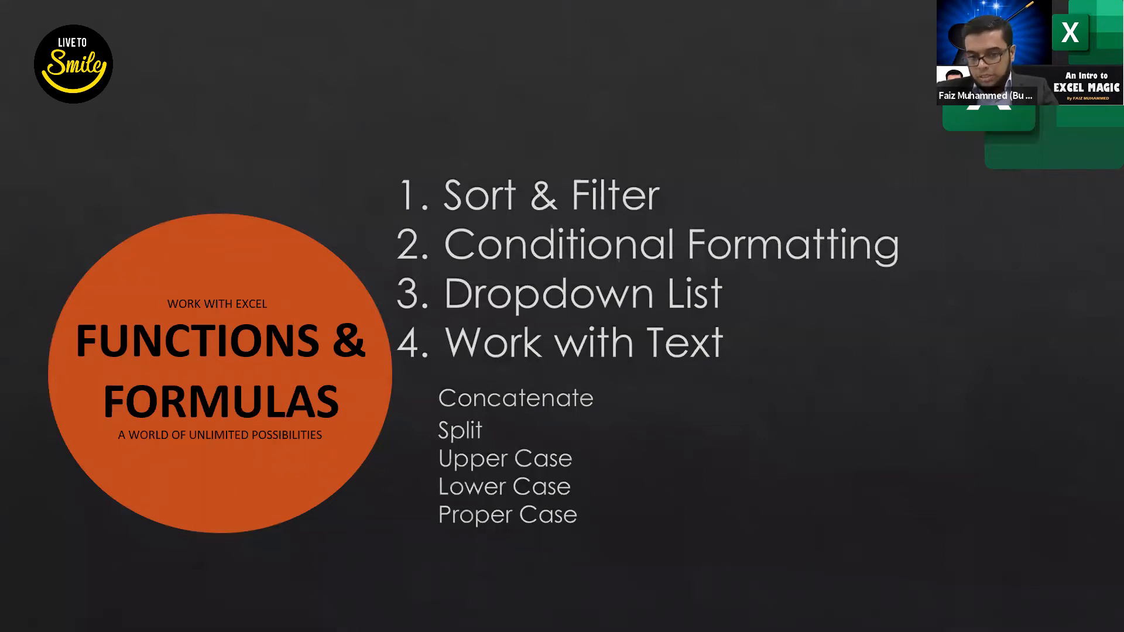
key("Right")
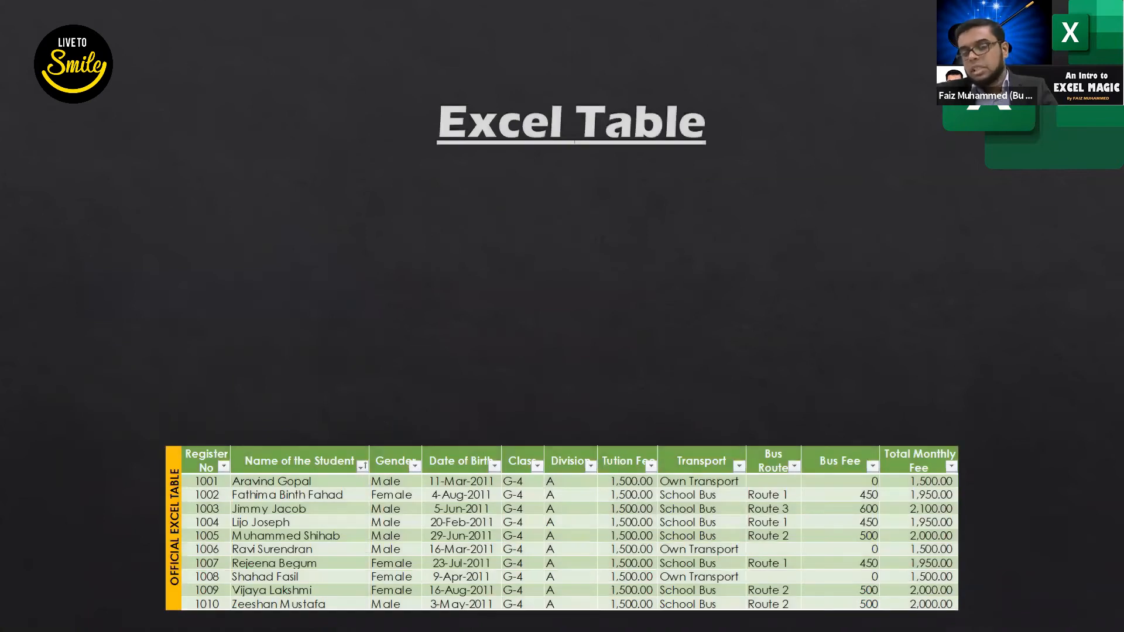
key("Right")
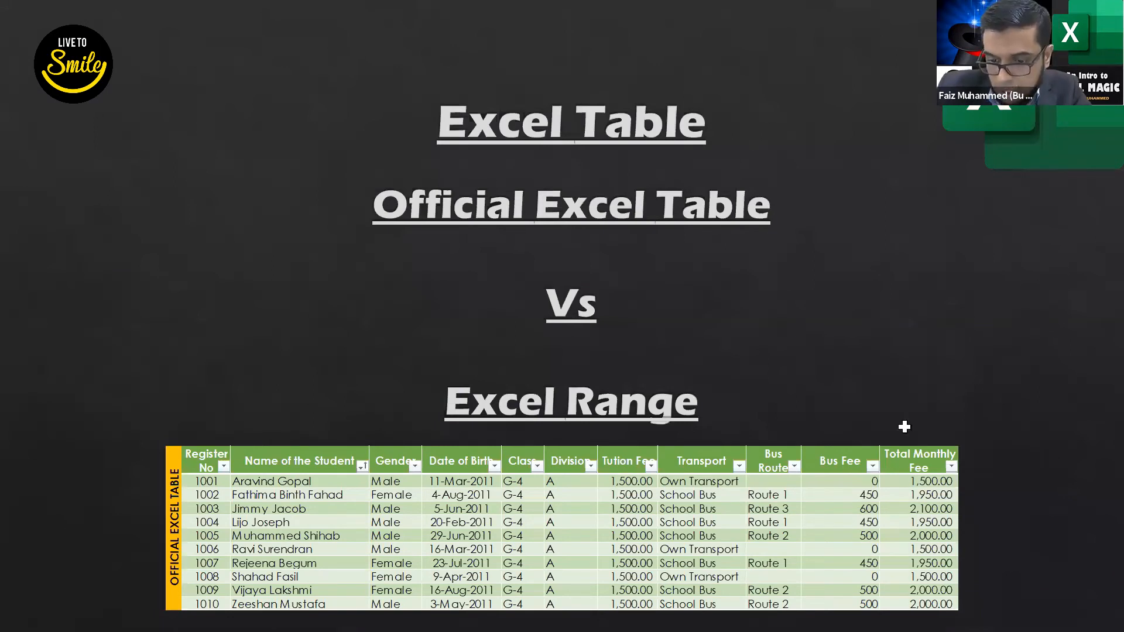
key("alt+Tab")
Step: Show all students in the lower range by selecting every entry in its Name of the Student filter
scroll(241, 422, "down", 3)
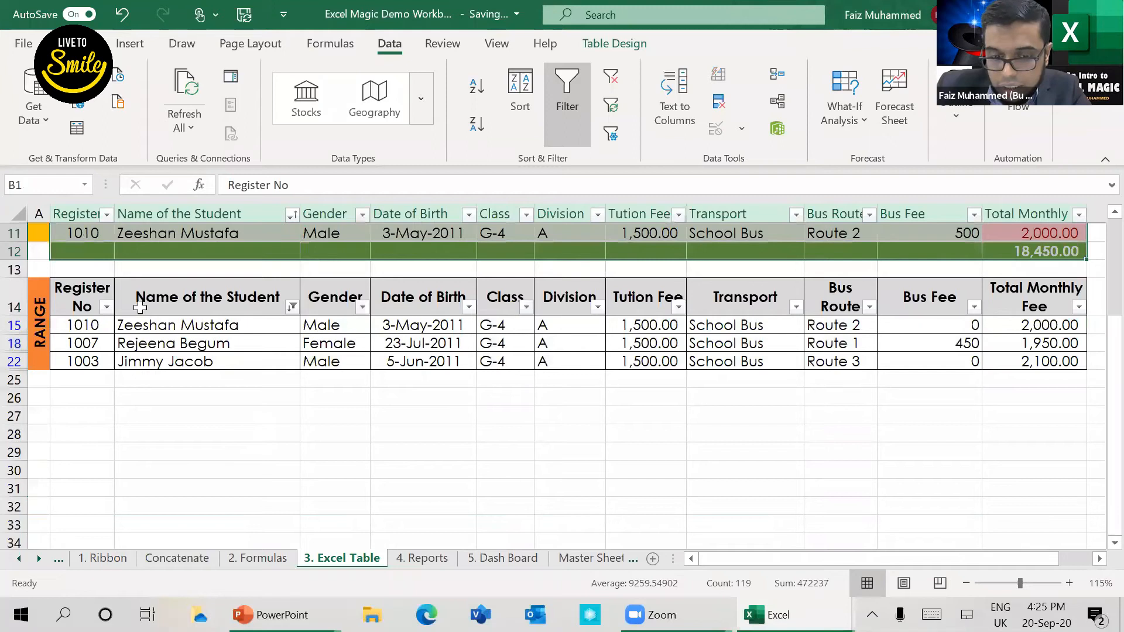
left_click_drag(88, 297, 1036, 355)
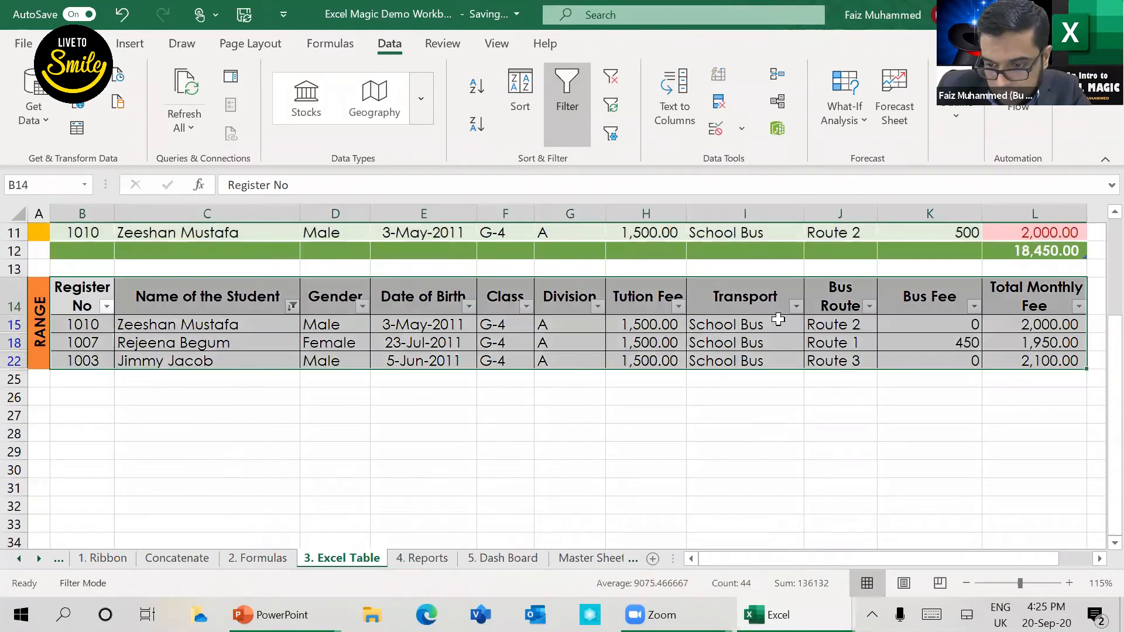
scroll(778, 320, "up", 4)
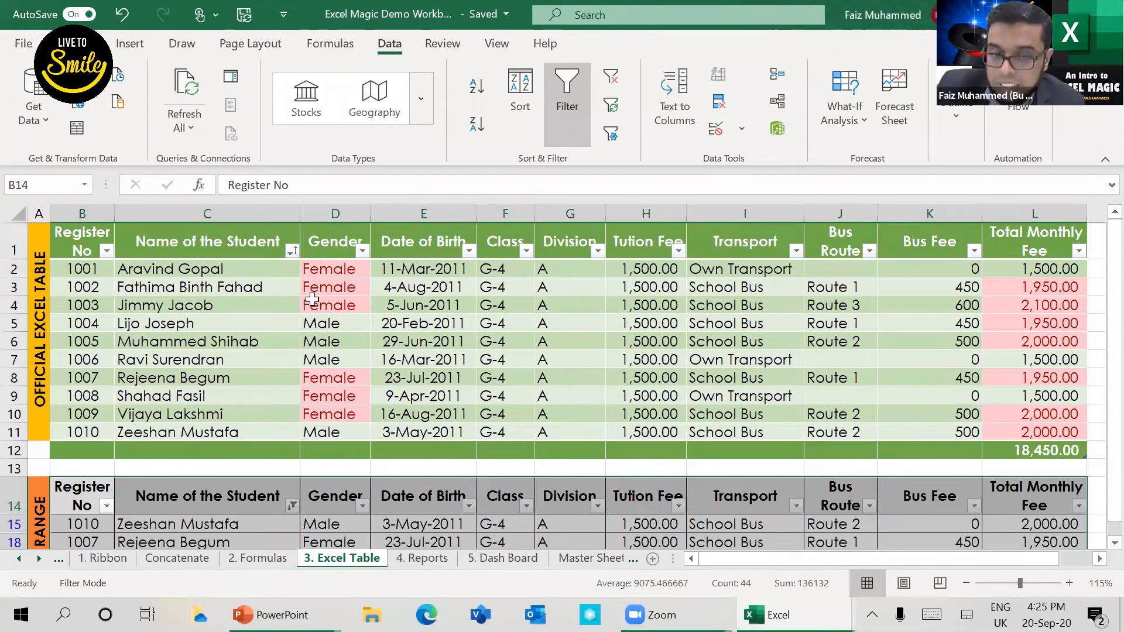
scroll(312, 300, "down", 6)
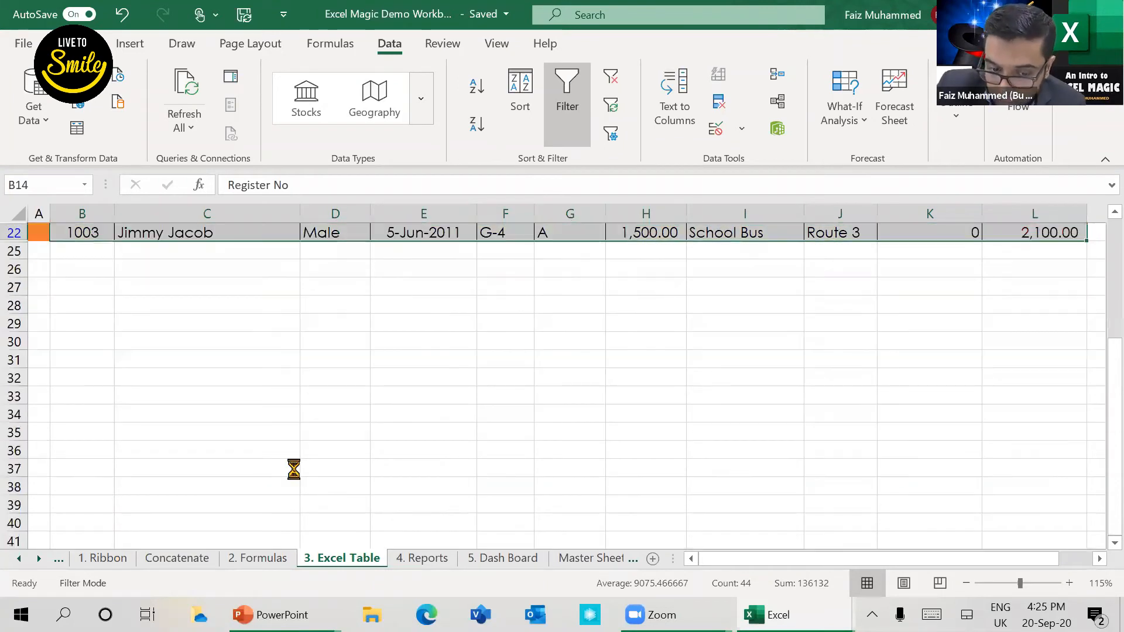
scroll(146, 290, "up", 5)
left_click(291, 469)
left_click(108, 275)
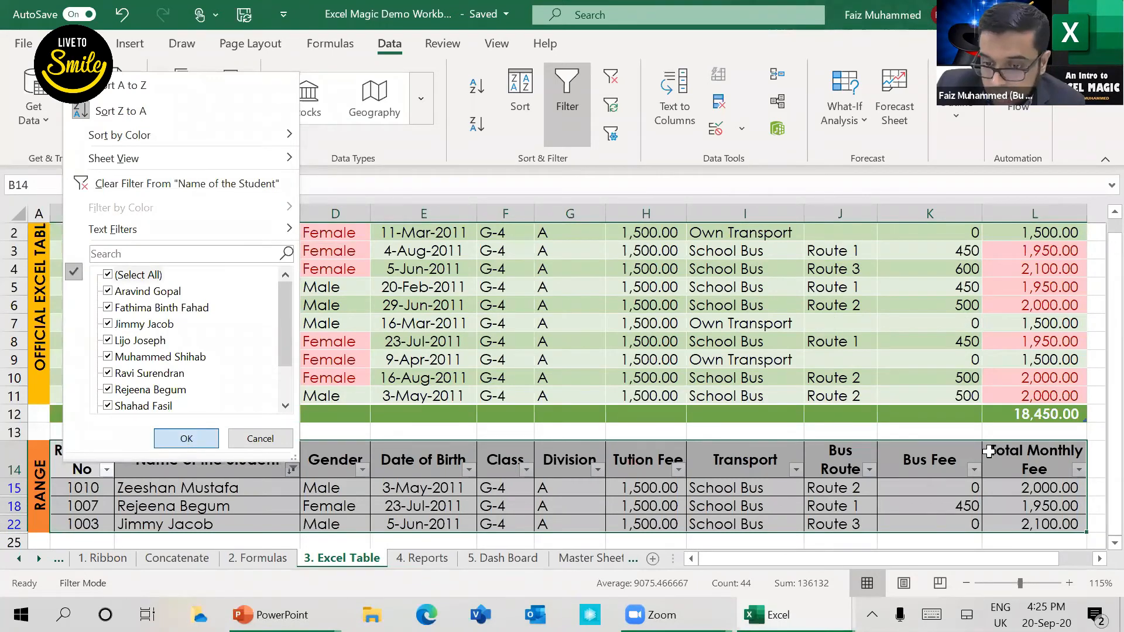
left_click(186, 438)
Step: Select the whole lower range B14:L24 and compare its layout with the official Excel table above
scroll(186, 439, "down", 3)
left_click_drag(75, 274, 791, 467)
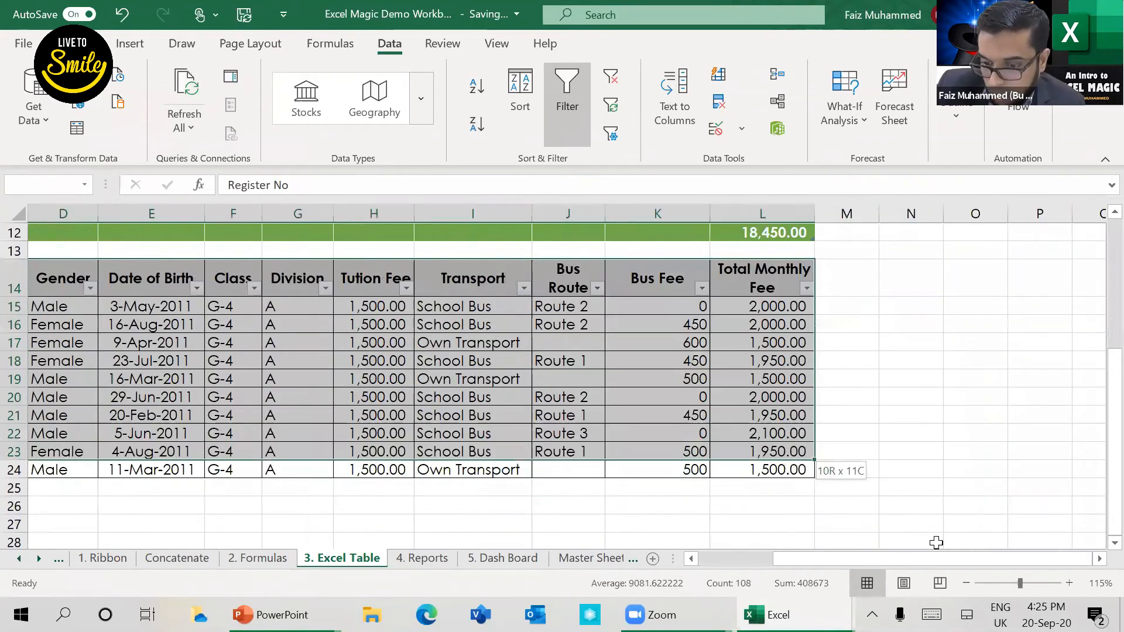
left_click_drag(939, 550, 935, 561)
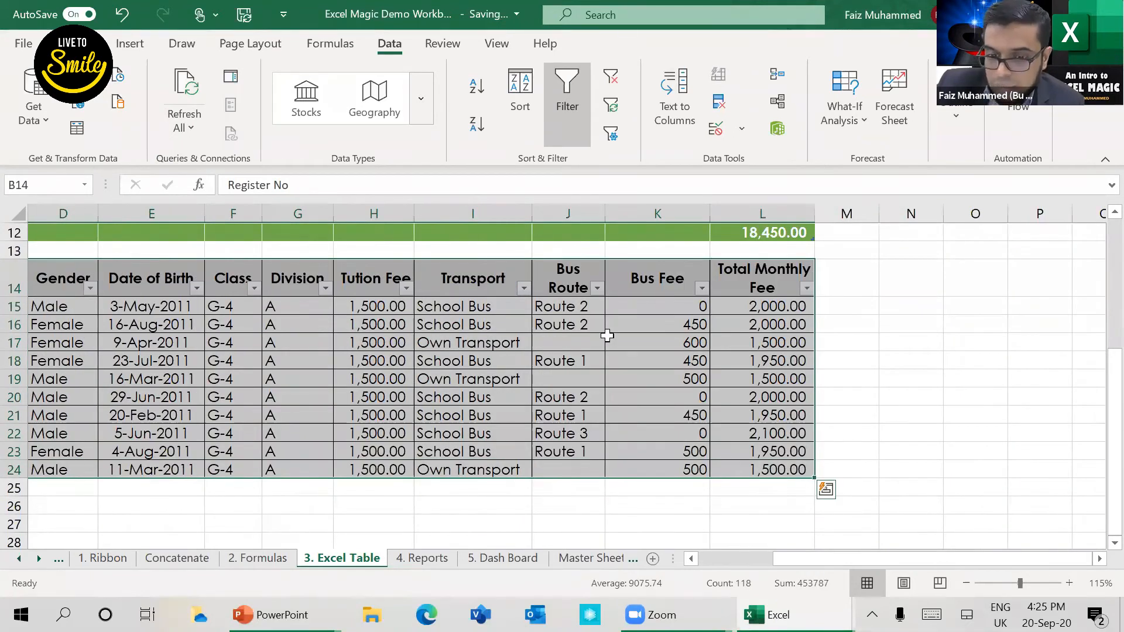
scroll(445, 262, "left", 3)
scroll(415, 256, "up", 4)
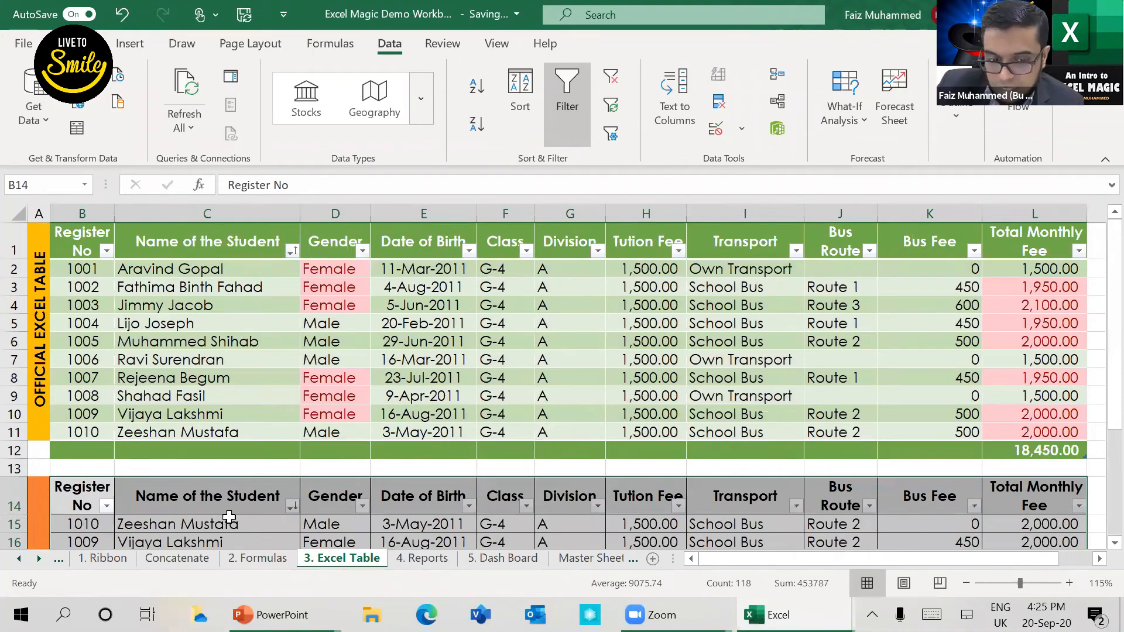
scroll(191, 370, "down", 3)
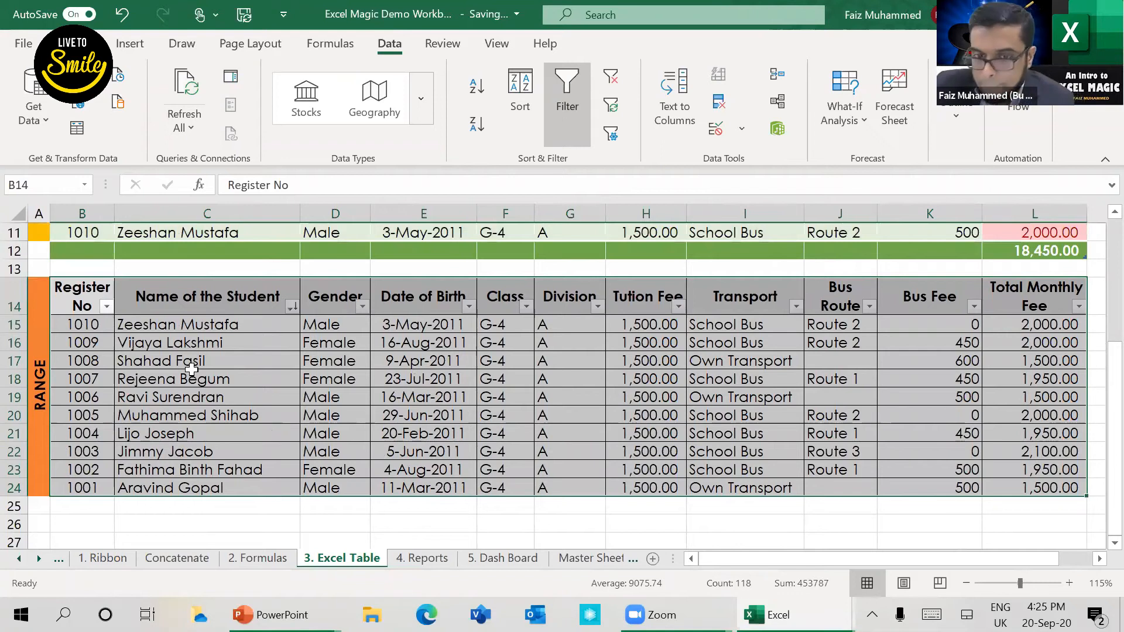
scroll(170, 352, "up", 3)
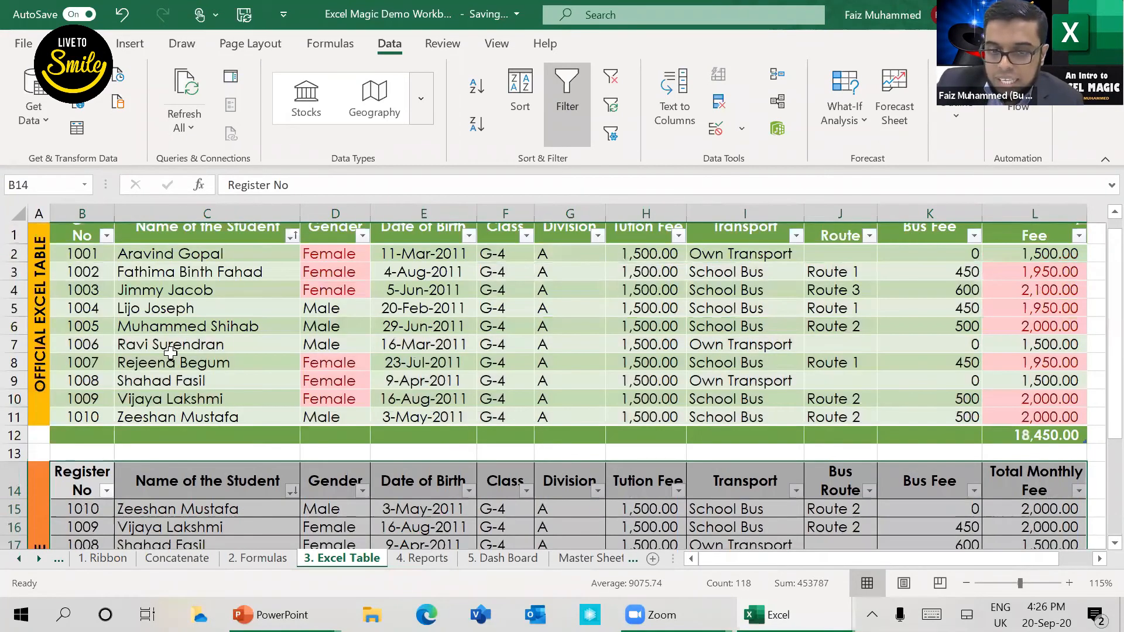
Step: Show the table design options for the official Excel table and compare with selecting the lower range's Name of the Student header
left_click(170, 352)
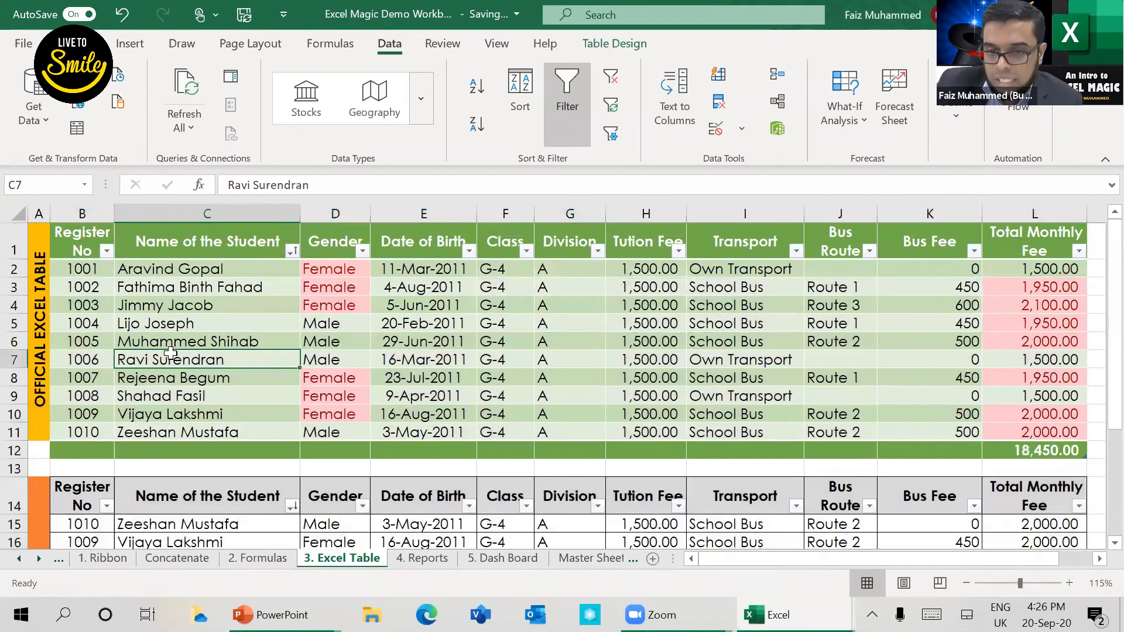
left_click(126, 301)
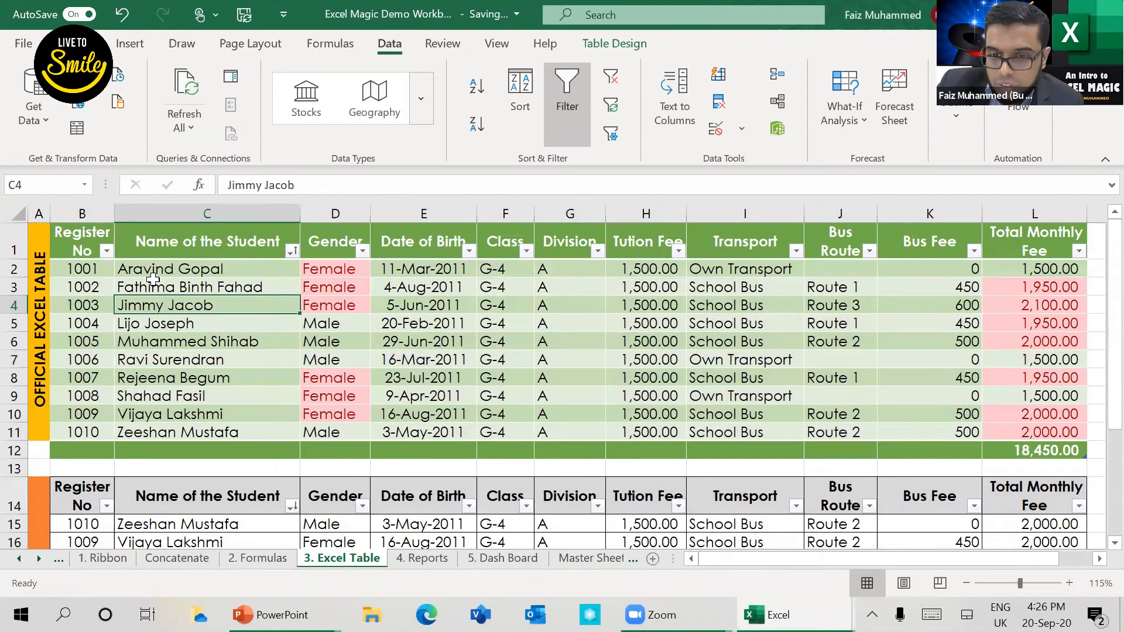
left_click(627, 52)
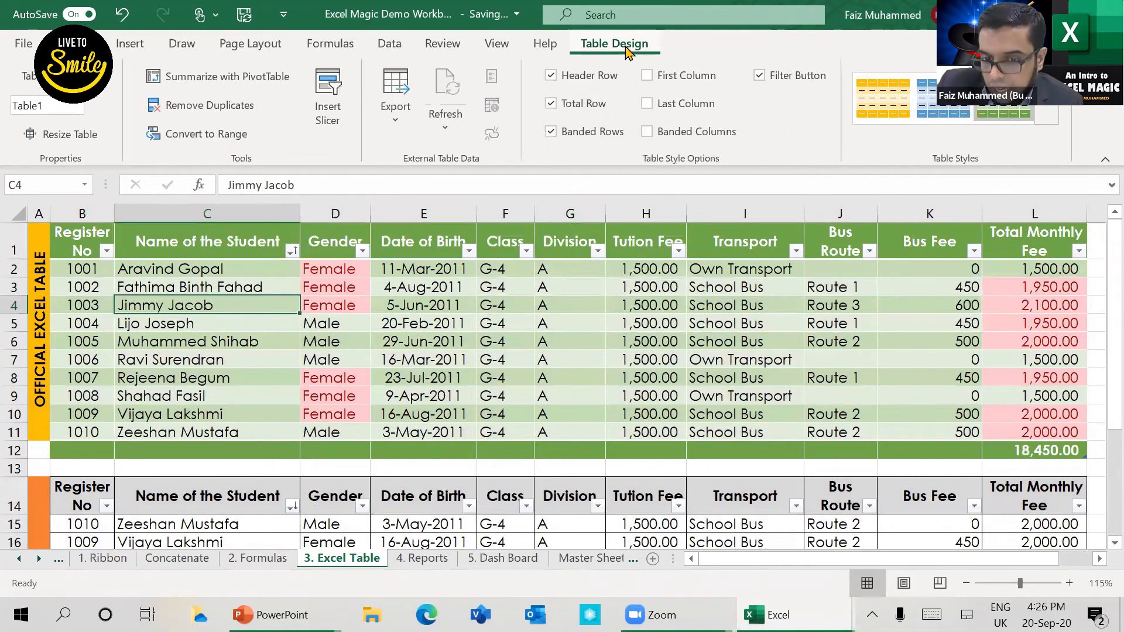
left_click(317, 328)
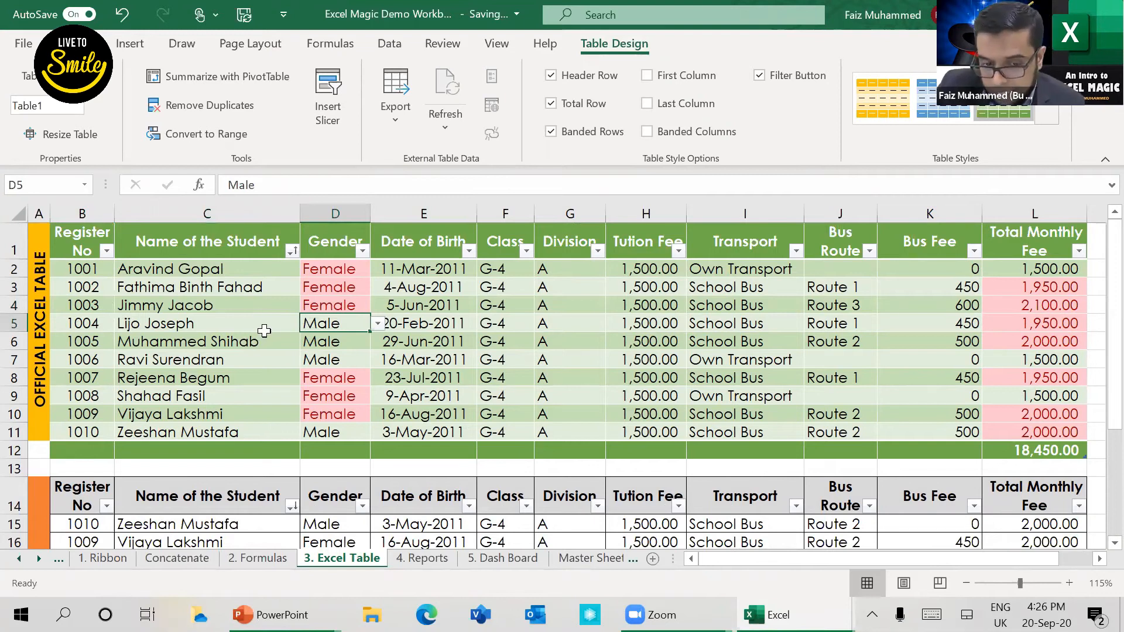
left_click(260, 330)
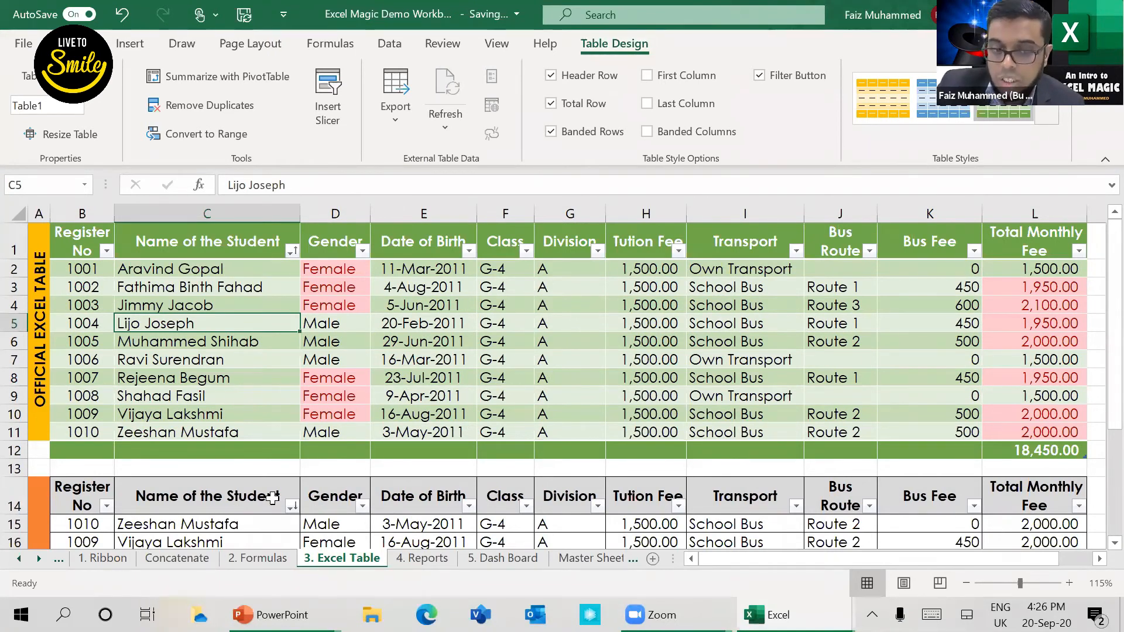
left_click(212, 512)
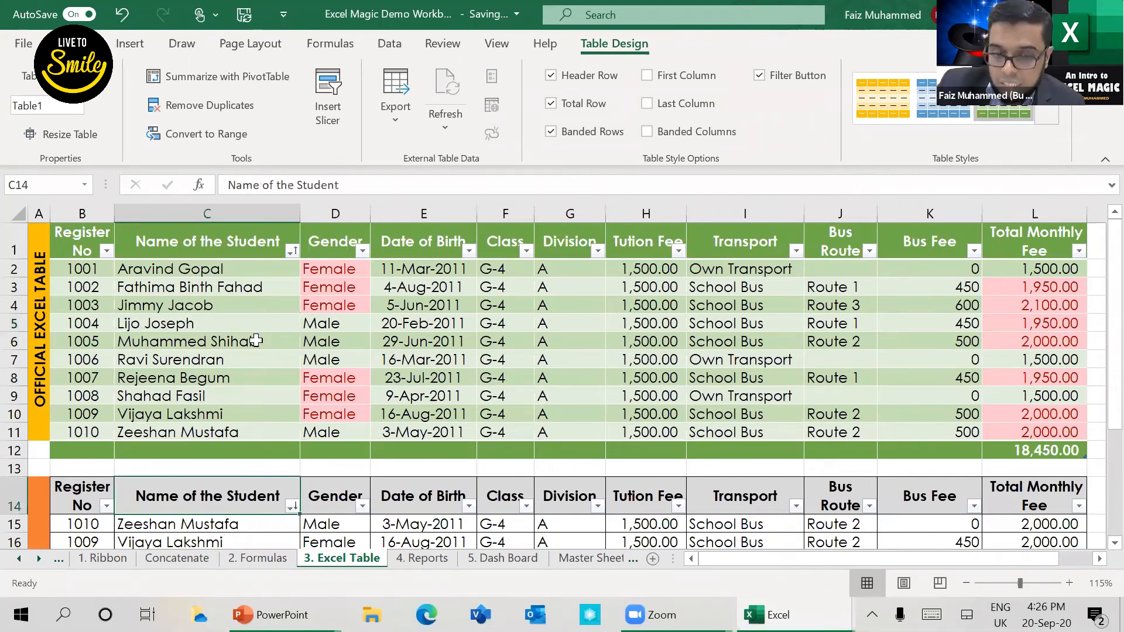
Step: Convert the lower range B14:L24 into an official Excel table with headers and select Gender cell D17 inside it
scroll(232, 387, "down", 4)
left_click(269, 366)
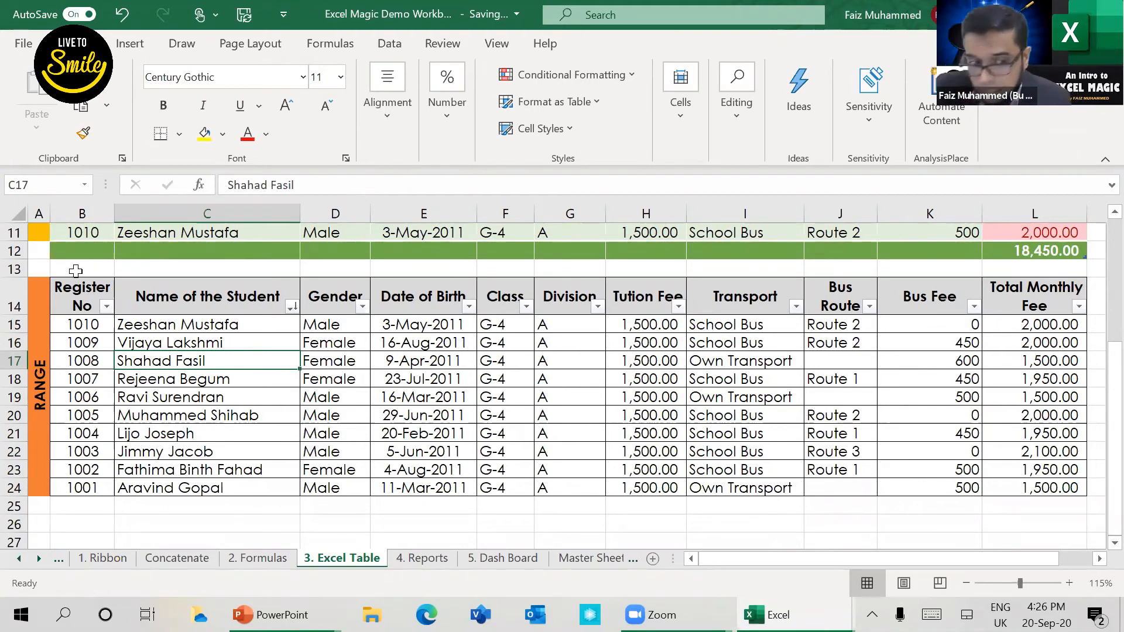
left_click(65, 305)
left_click(1058, 481, "shift")
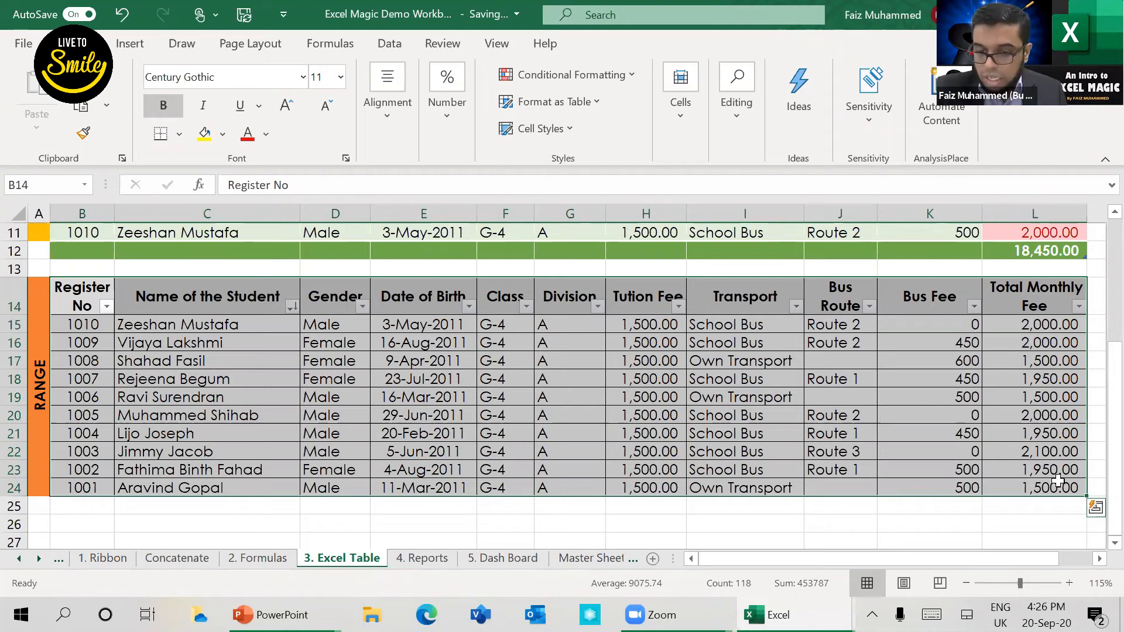
key("ctrl+t")
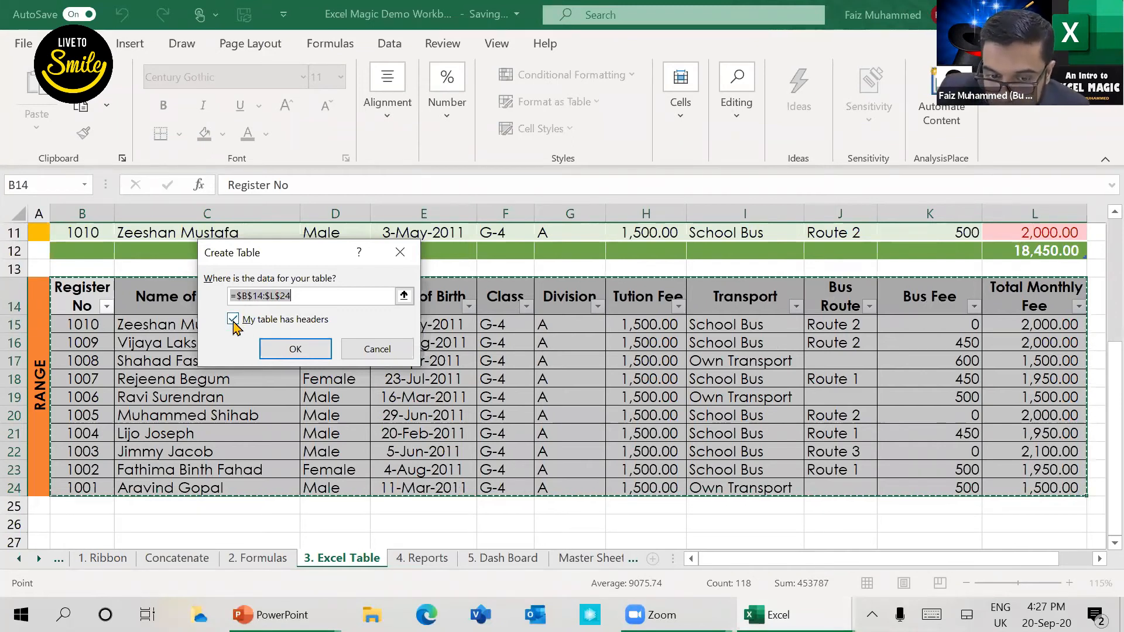
left_click(318, 351)
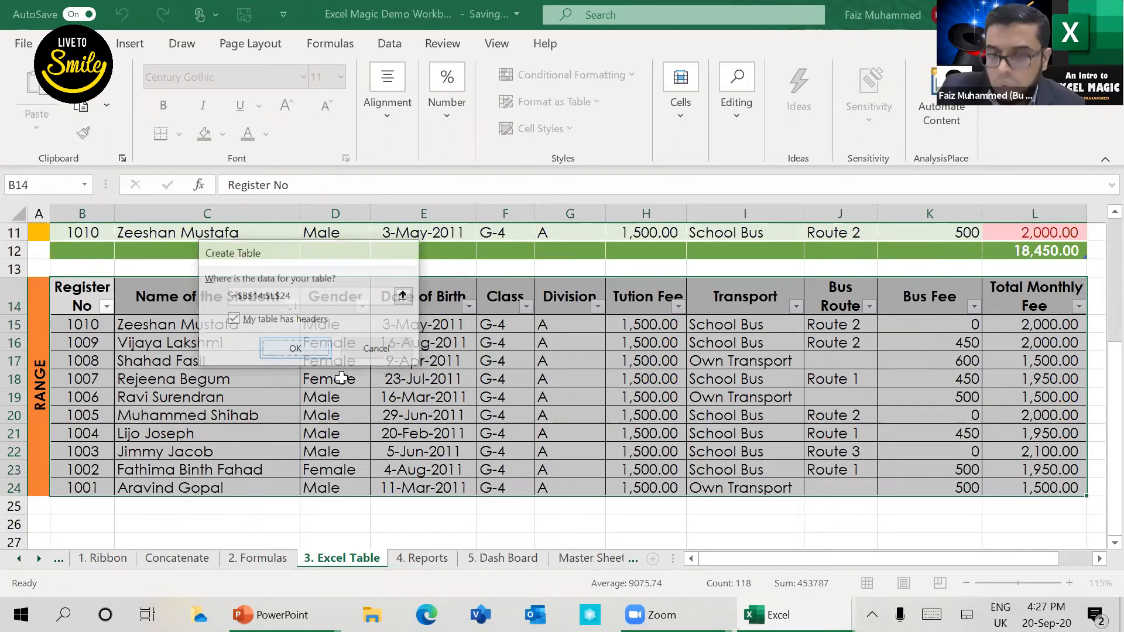
left_click(381, 380)
left_click(384, 361)
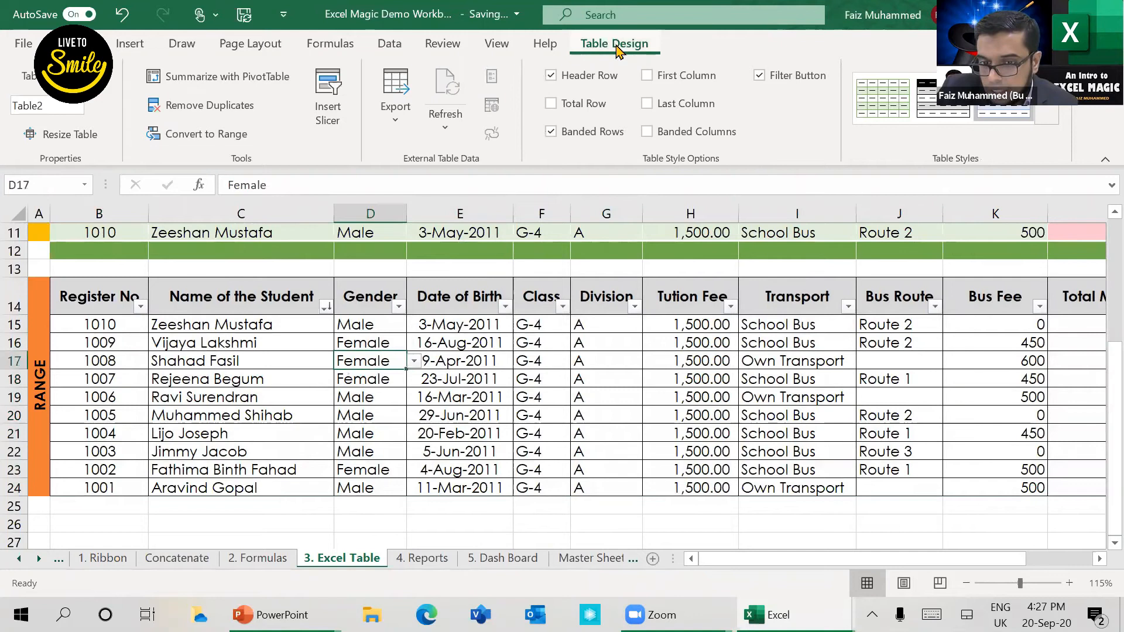
Step: Examine the converted table across all its columns and check how its headers behave while viewing lower rows
left_click_drag(100, 296, 883, 483)
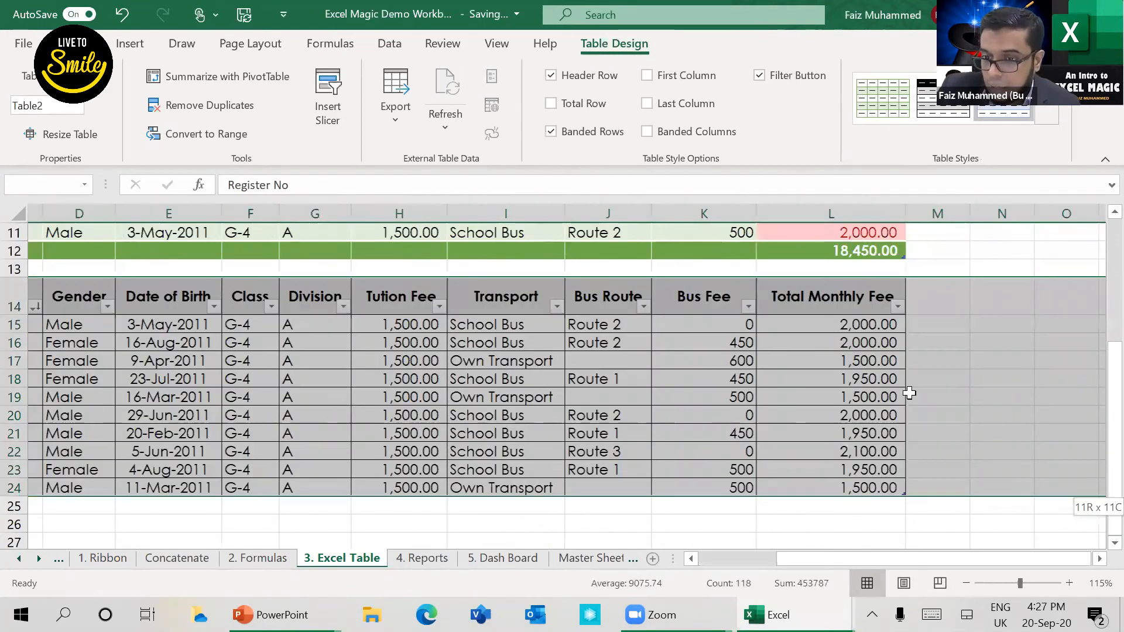
left_click_drag(909, 393, 910, 392)
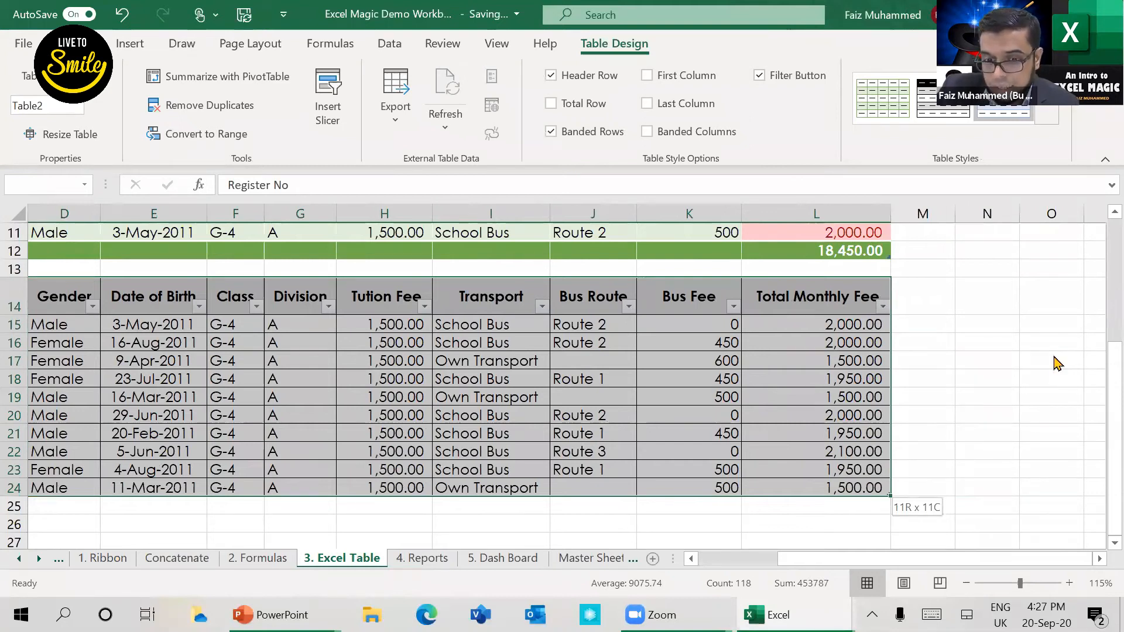
left_click(315, 405)
scroll(314, 413, "down", 7)
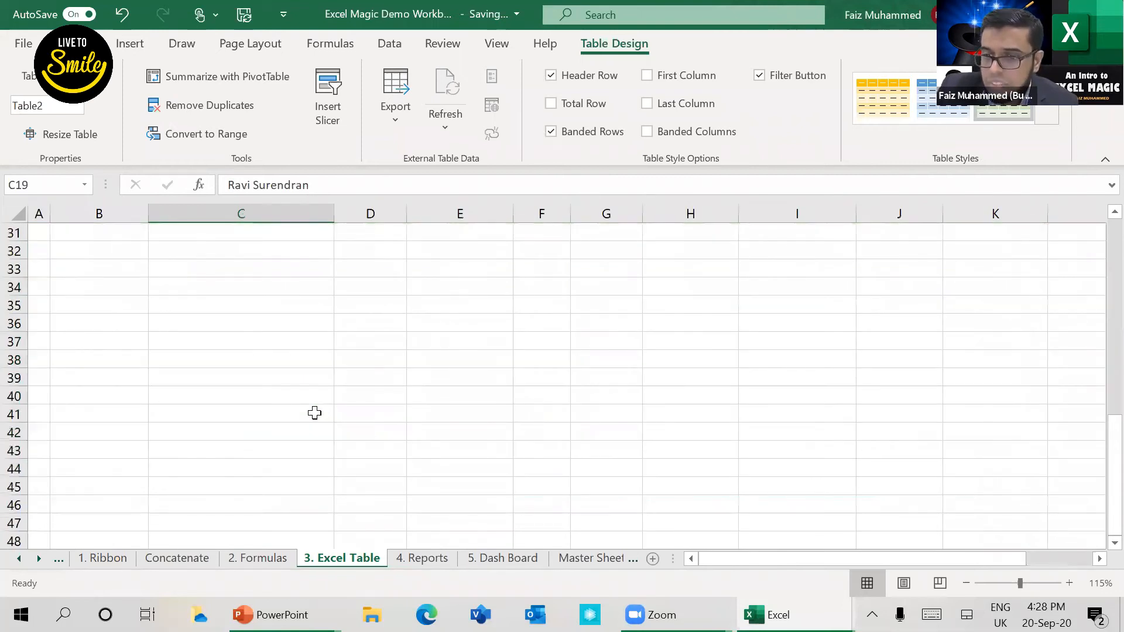
scroll(314, 412, "up", 3)
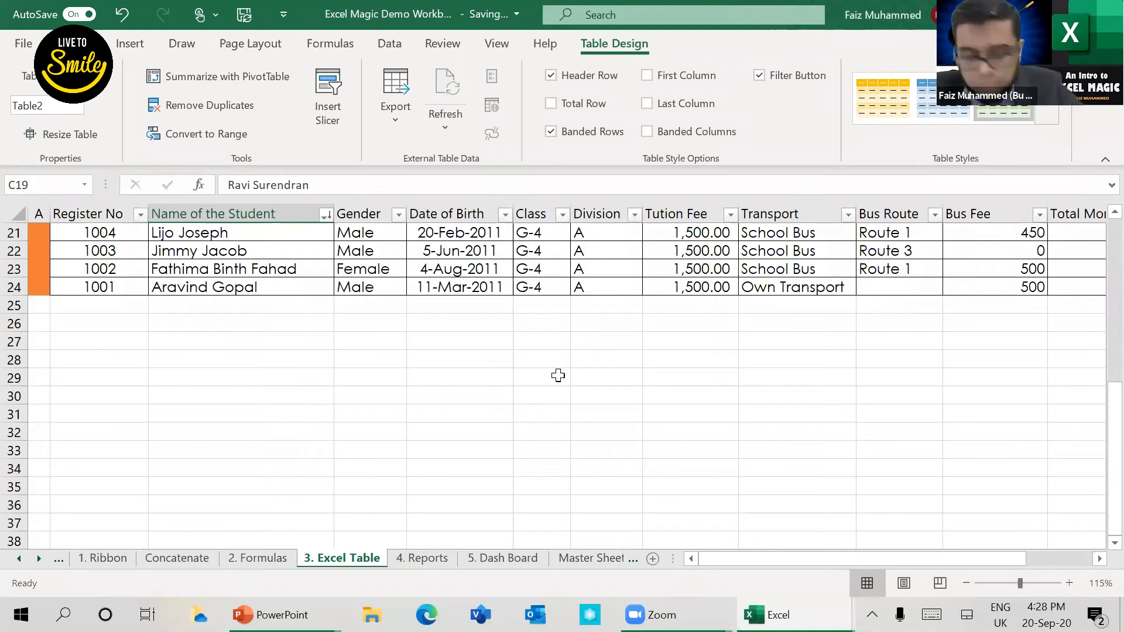
scroll(558, 375, "up", 7)
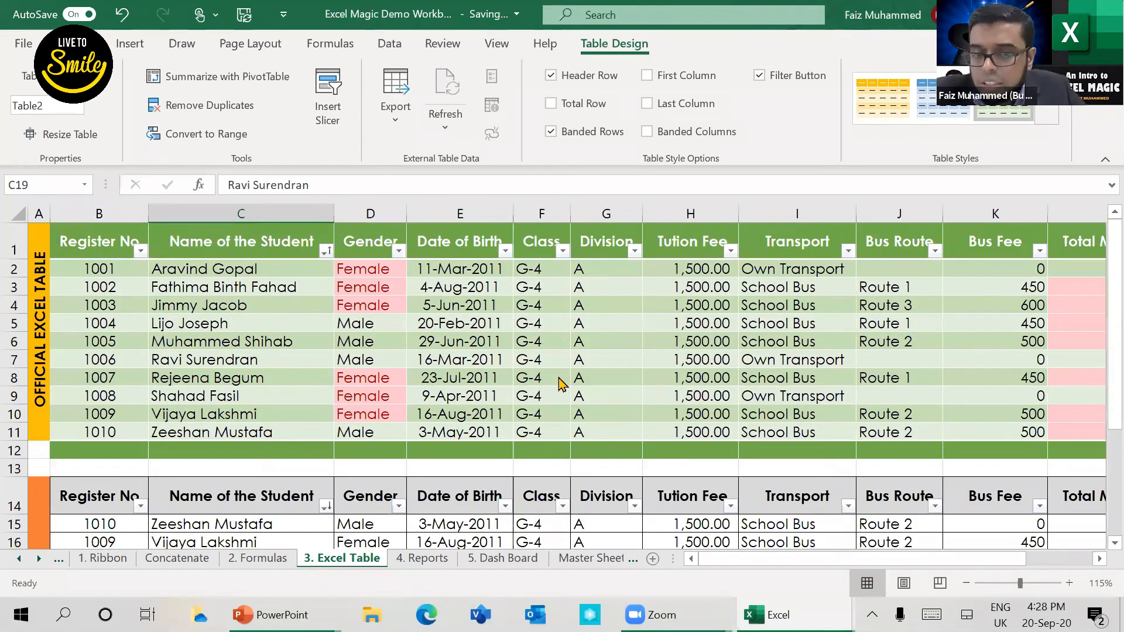
Step: Switch to the PowerPoint slide show and advance to the Reports & Charts slide
key("alt+Tab")
key("Right")
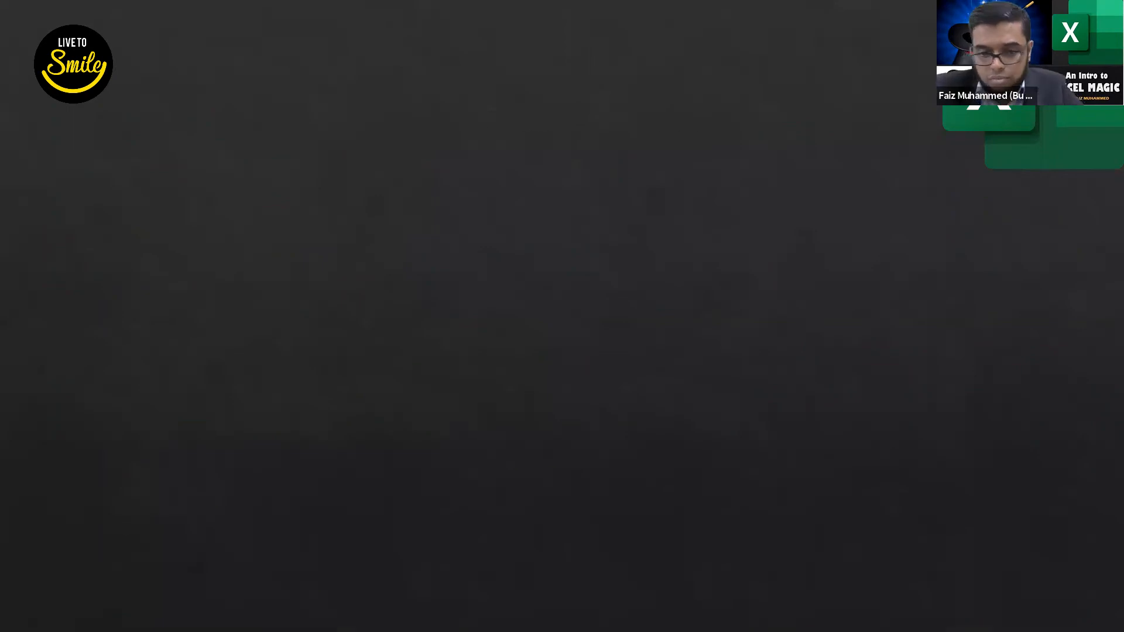
key("Right")
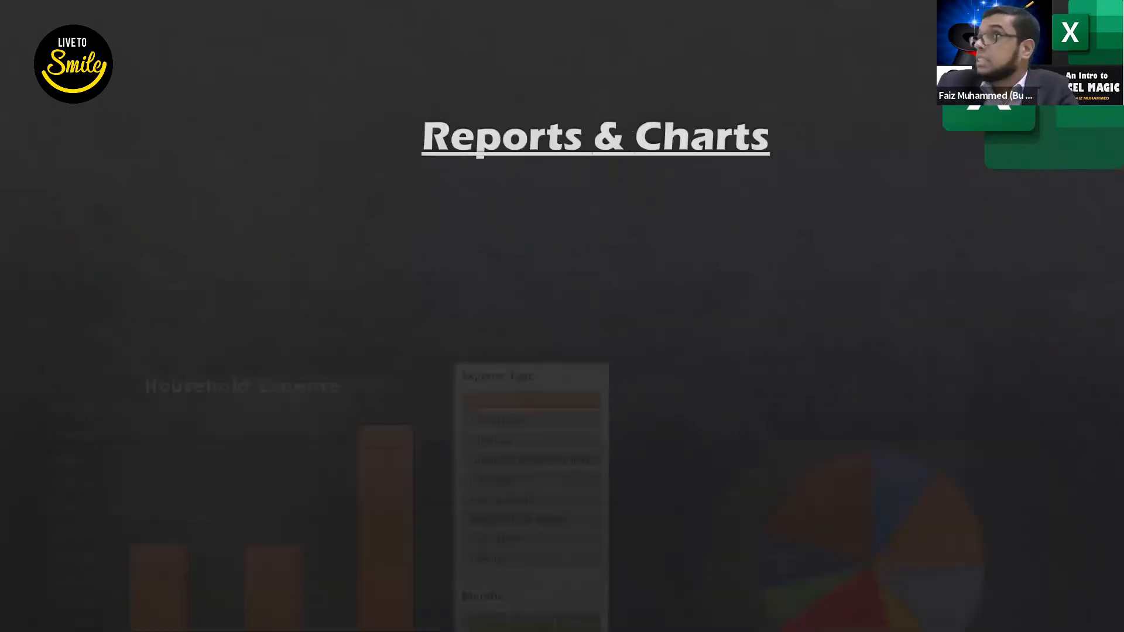
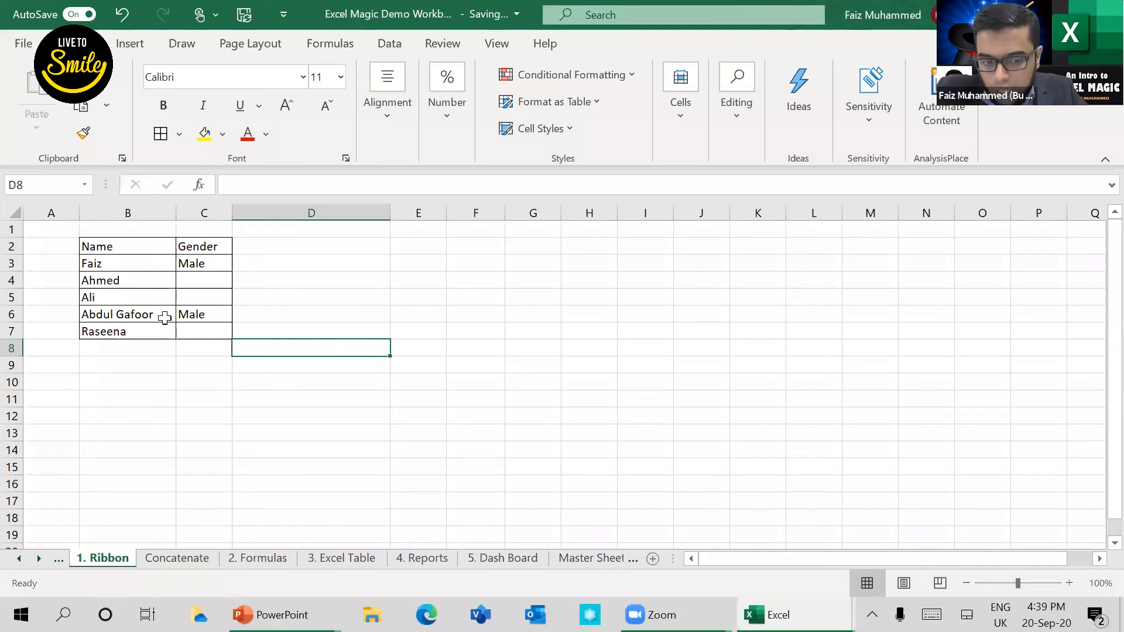
Step: Check how the Name and Gender headers of the plain list behave while viewing lower rows on the 1. Ribbon sheet
scroll(166, 328, "down", 3)
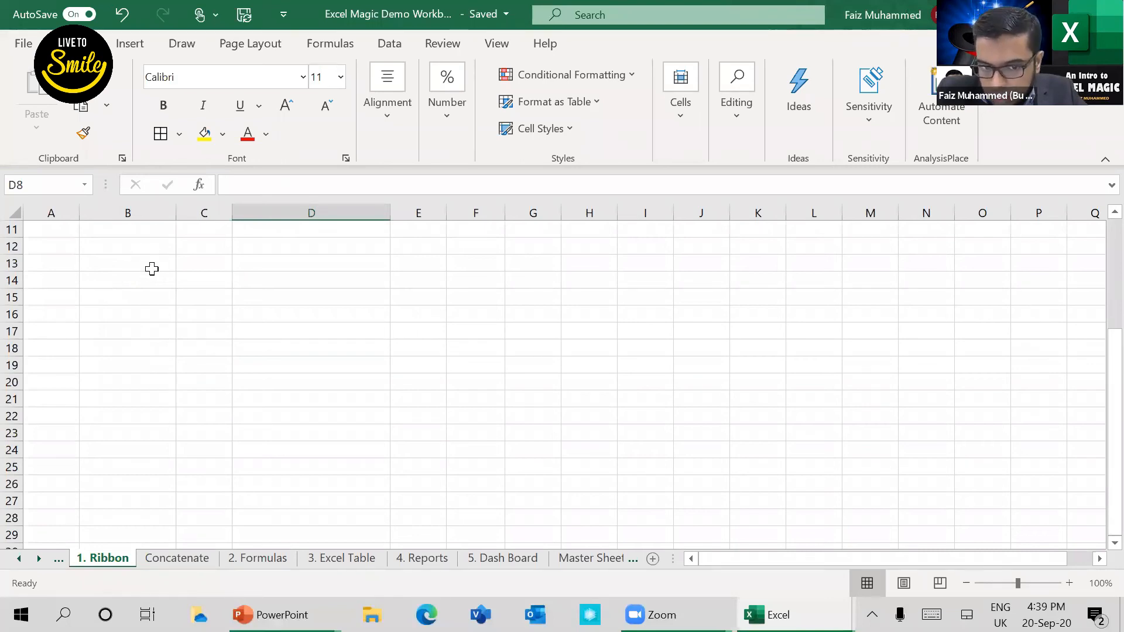
scroll(153, 275, "up", 4)
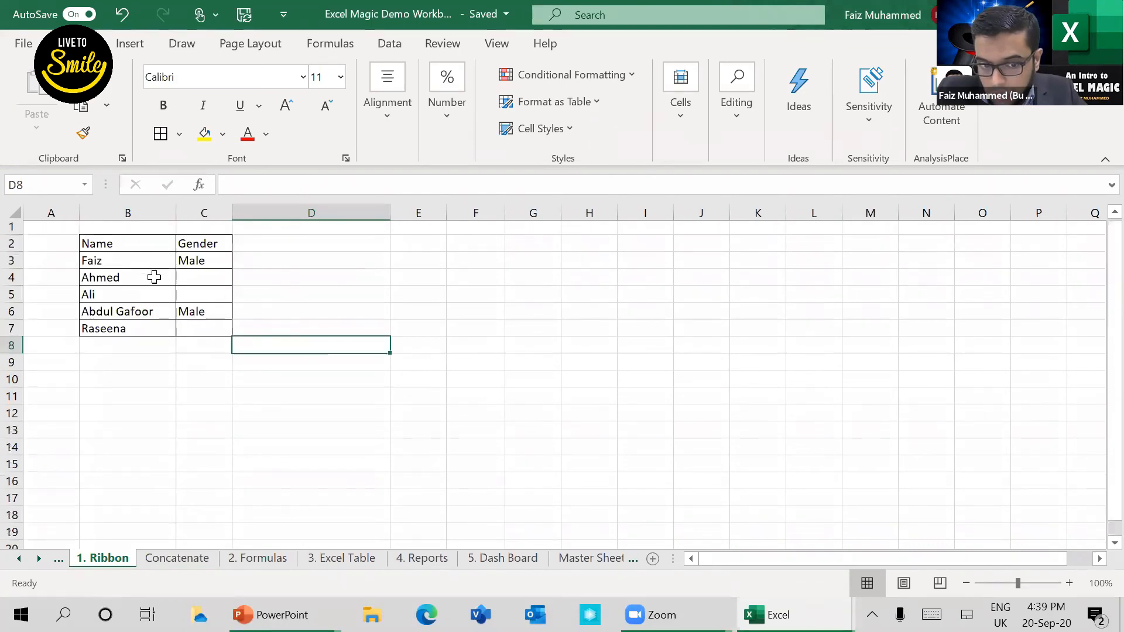
scroll(158, 281, "down", 3)
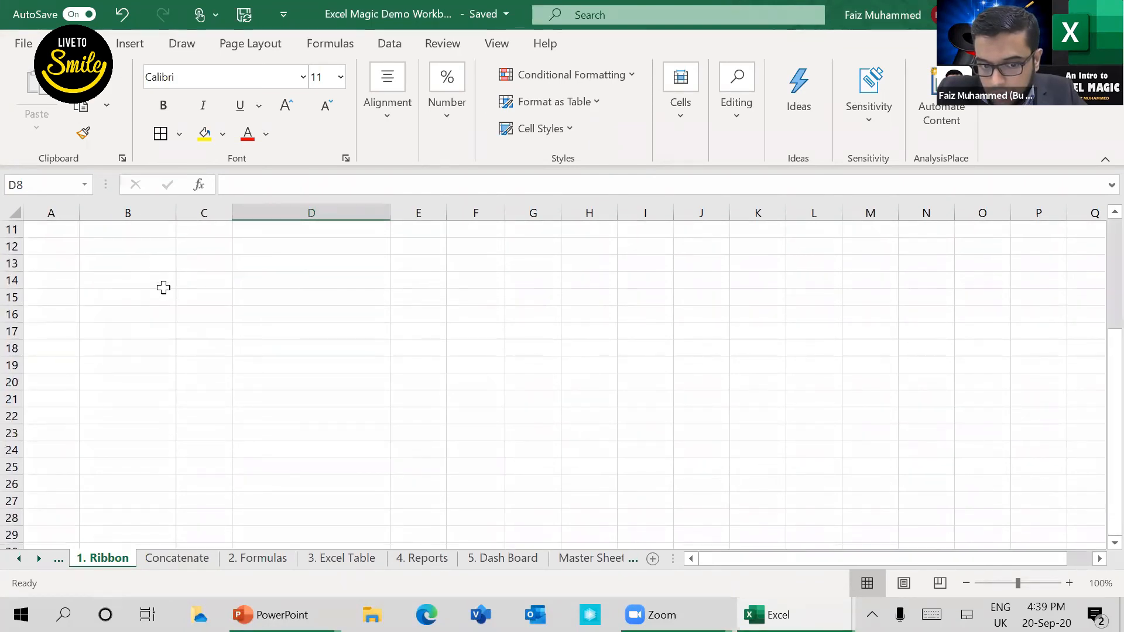
scroll(164, 288, "up", 3)
scroll(141, 269, "down", 3)
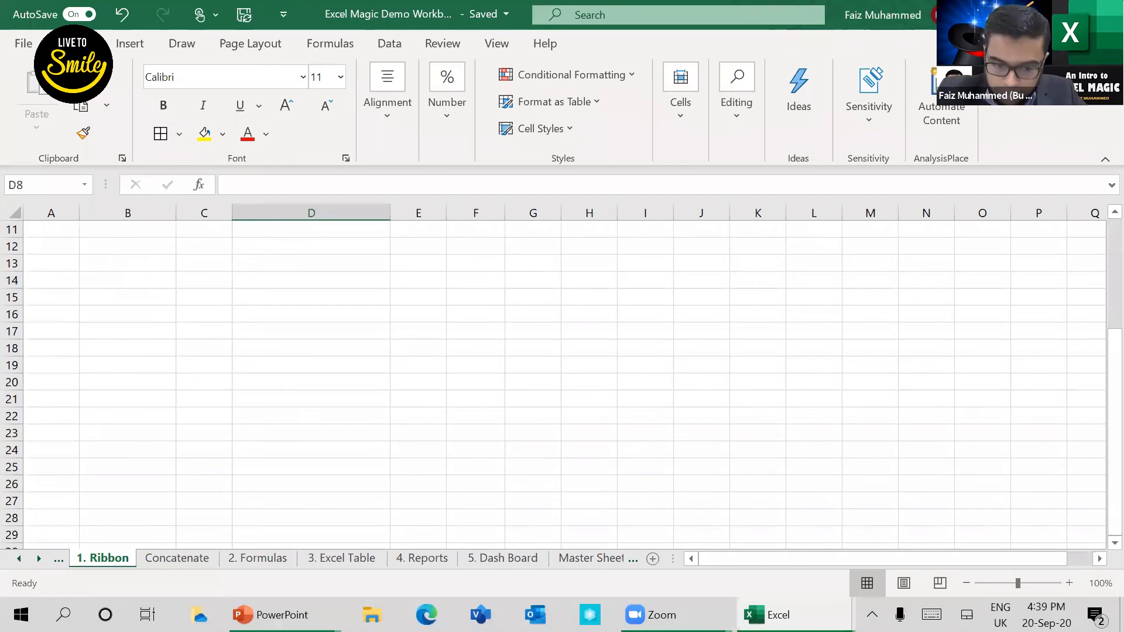
Step: Show the 3. Excel Table sheet and select cells B1:K12 of the official table
left_click(345, 559)
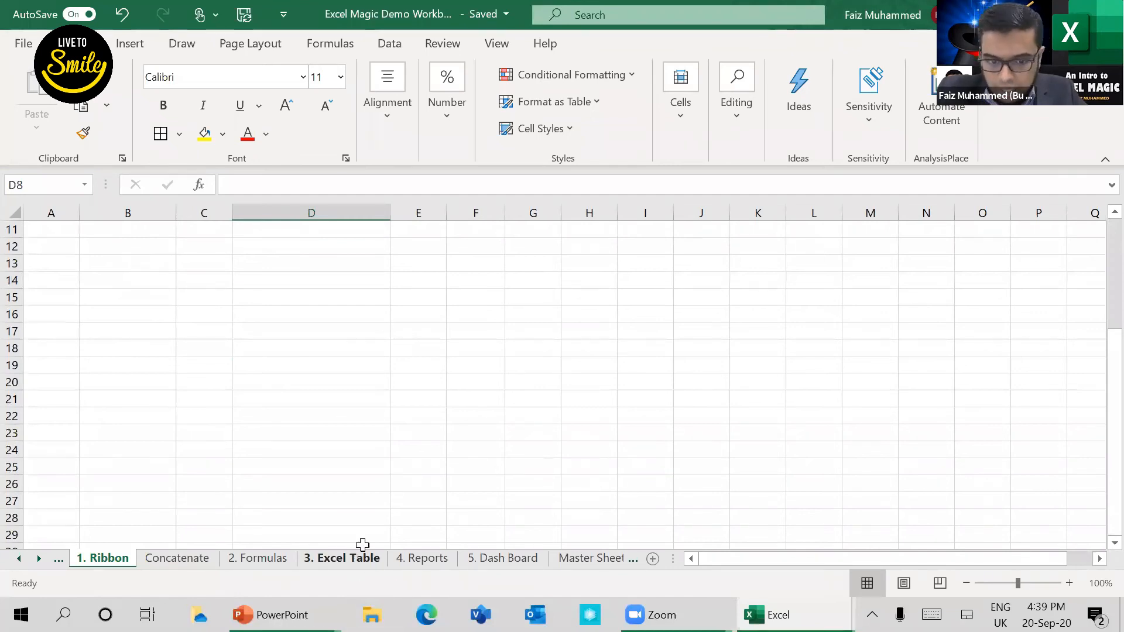
scroll(282, 318, "up", 3)
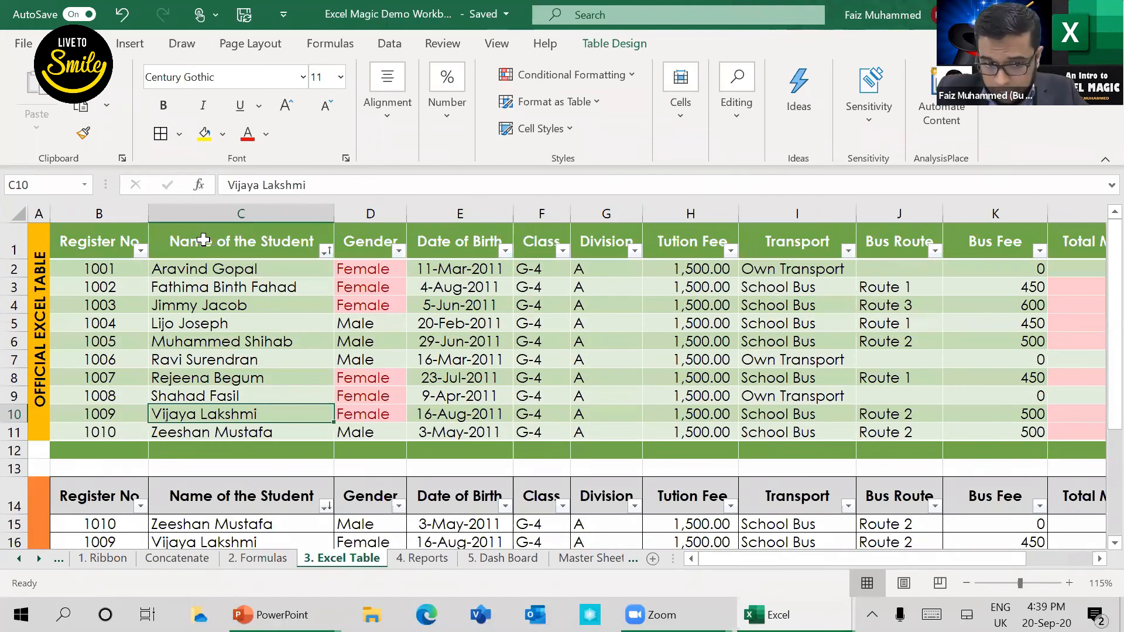
left_click(96, 234)
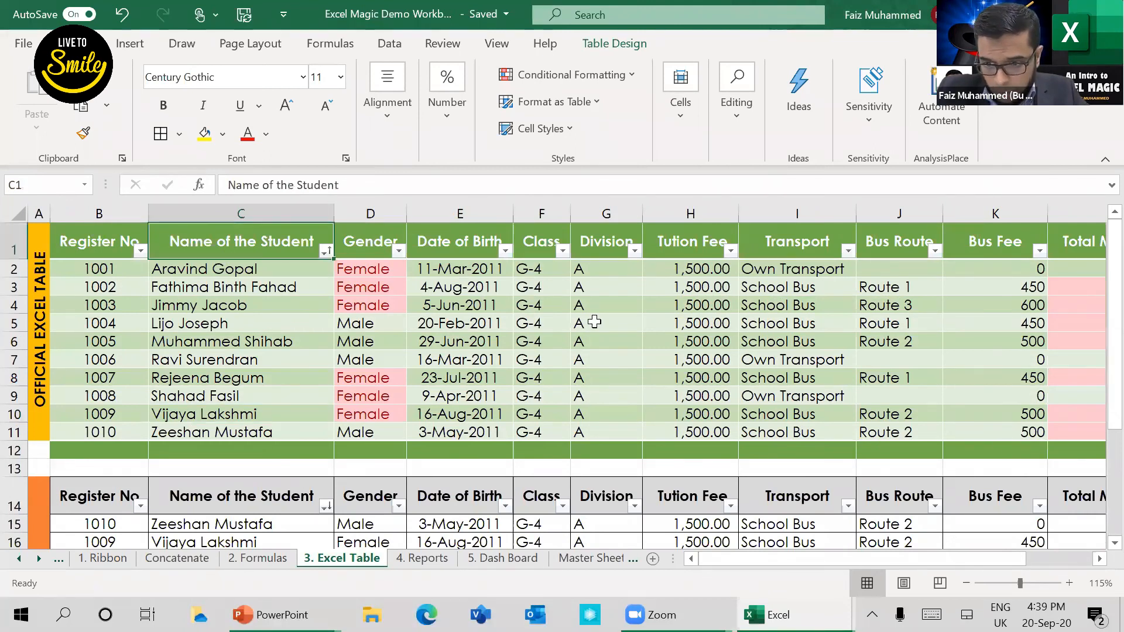
left_click(1005, 448, "shift")
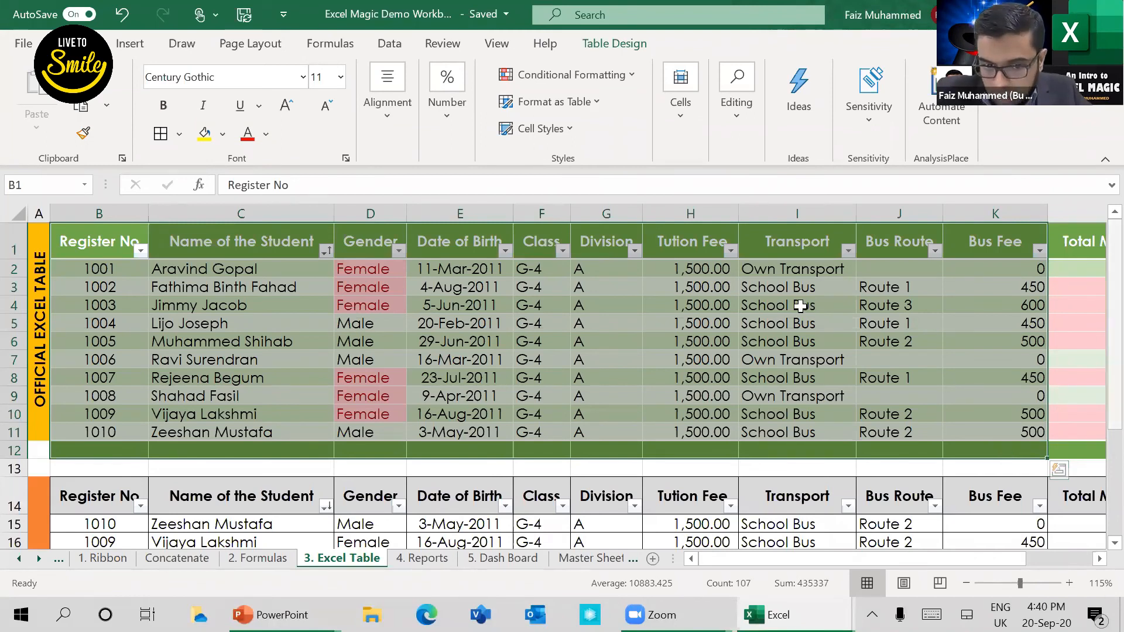
Step: Compare the official table's headers while viewing lower rows, with B1:K12 selected and with only Name of the Student cell C3 selected
scroll(796, 330, "down", 3)
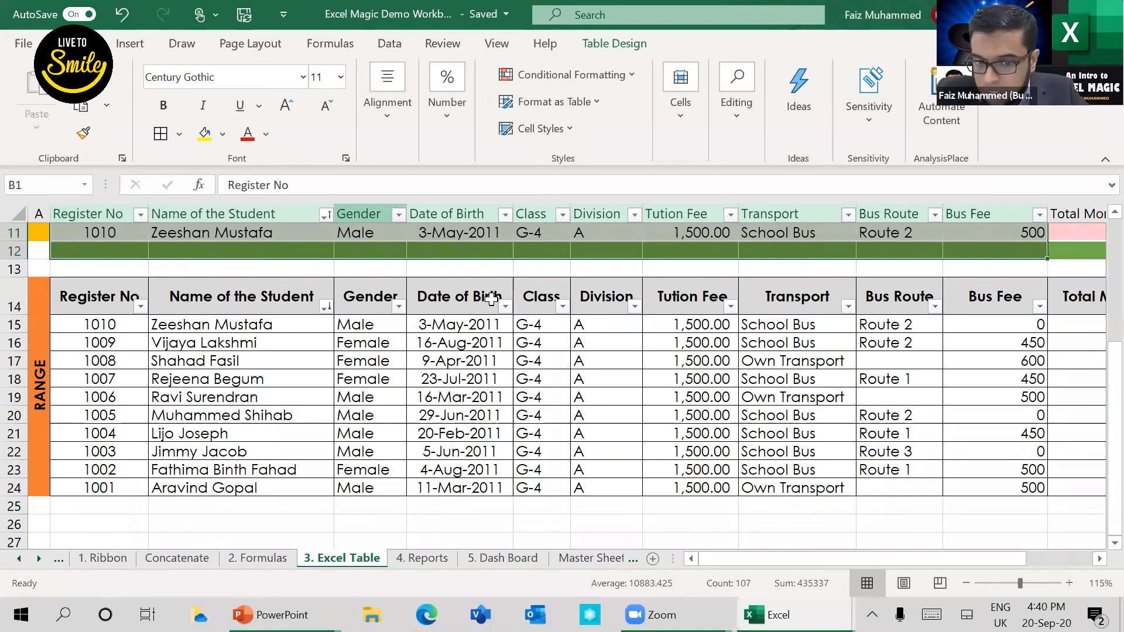
scroll(465, 345, "down", 7)
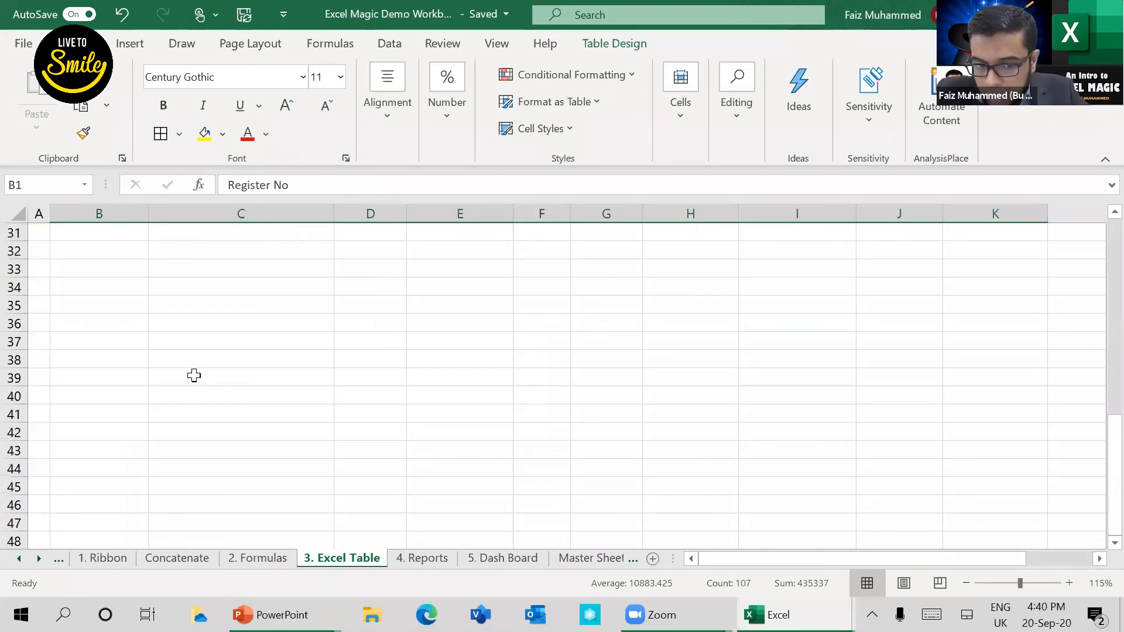
scroll(156, 439, "up", 10)
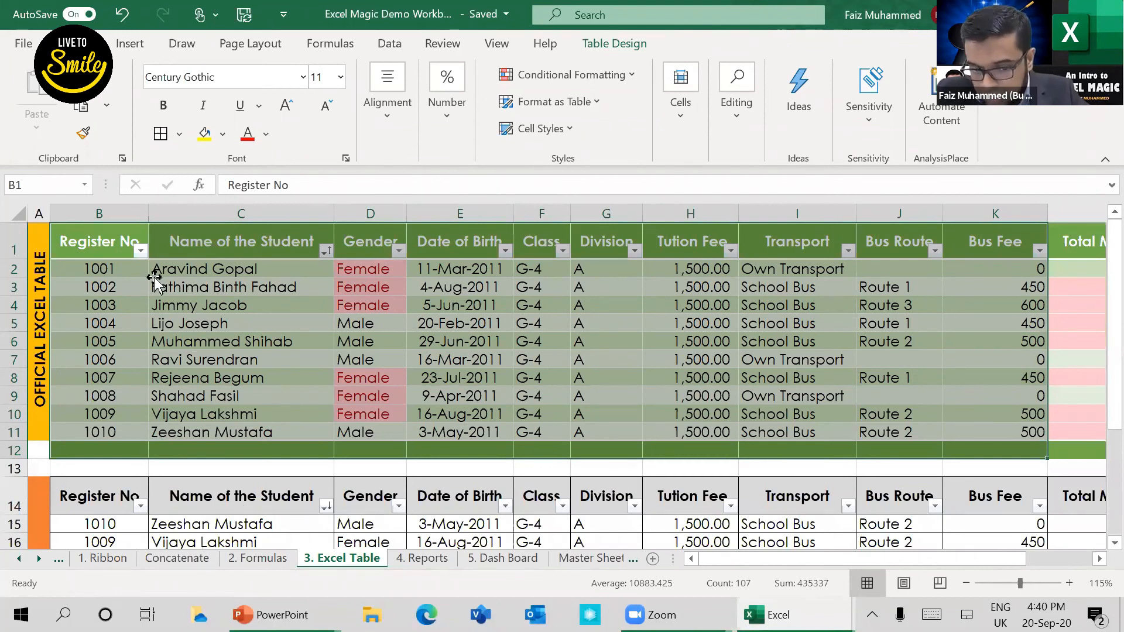
left_click(182, 286)
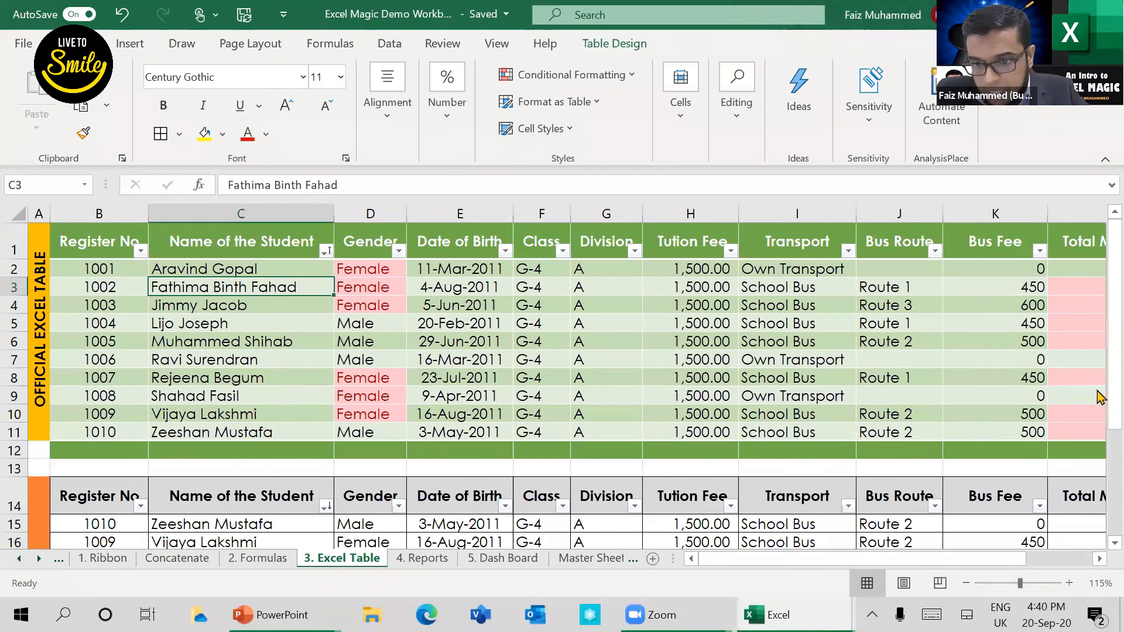
scroll(889, 214, "down", 1)
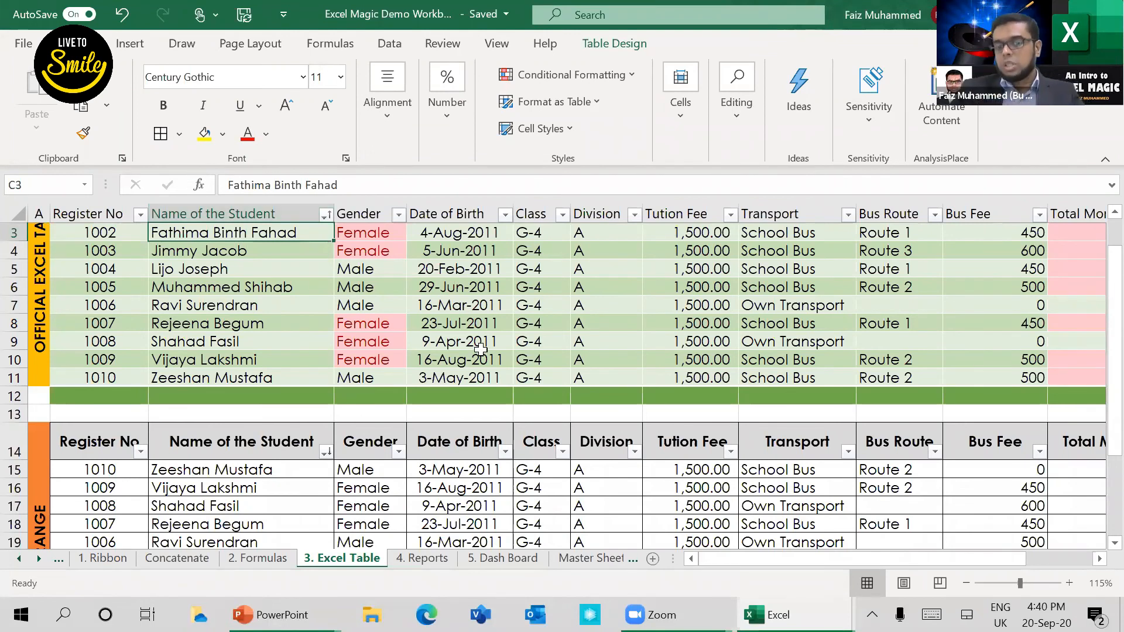
scroll(480, 349, "up", 1)
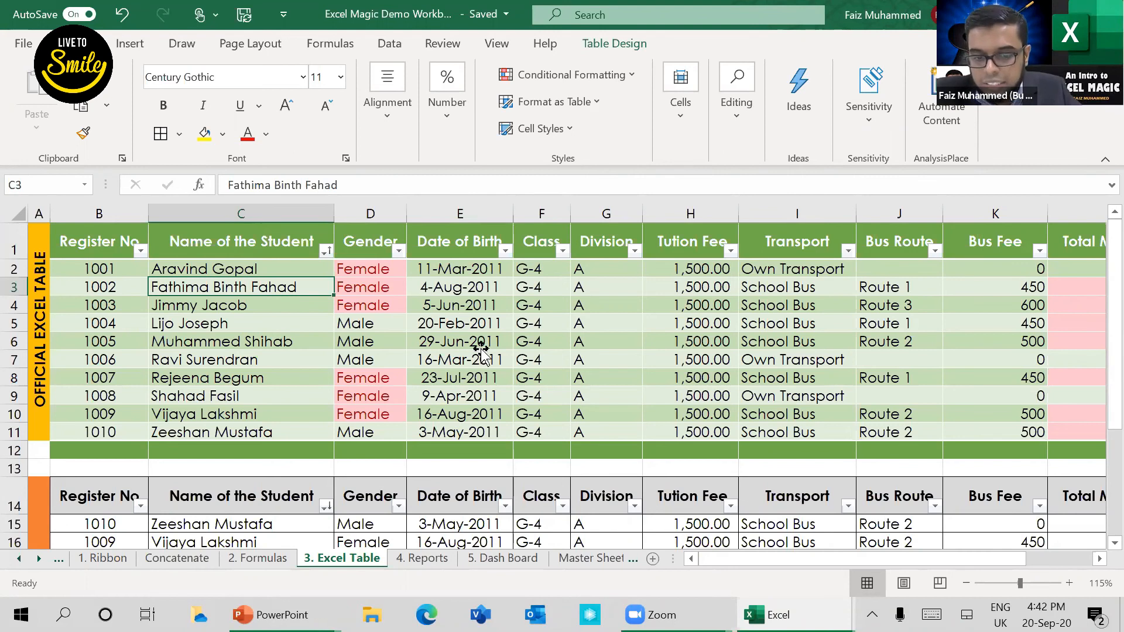
Step: Open Help from Date of Birth cell E6, close it and select Bus Route cell J5 in the official table
left_click(480, 347)
key("F1")
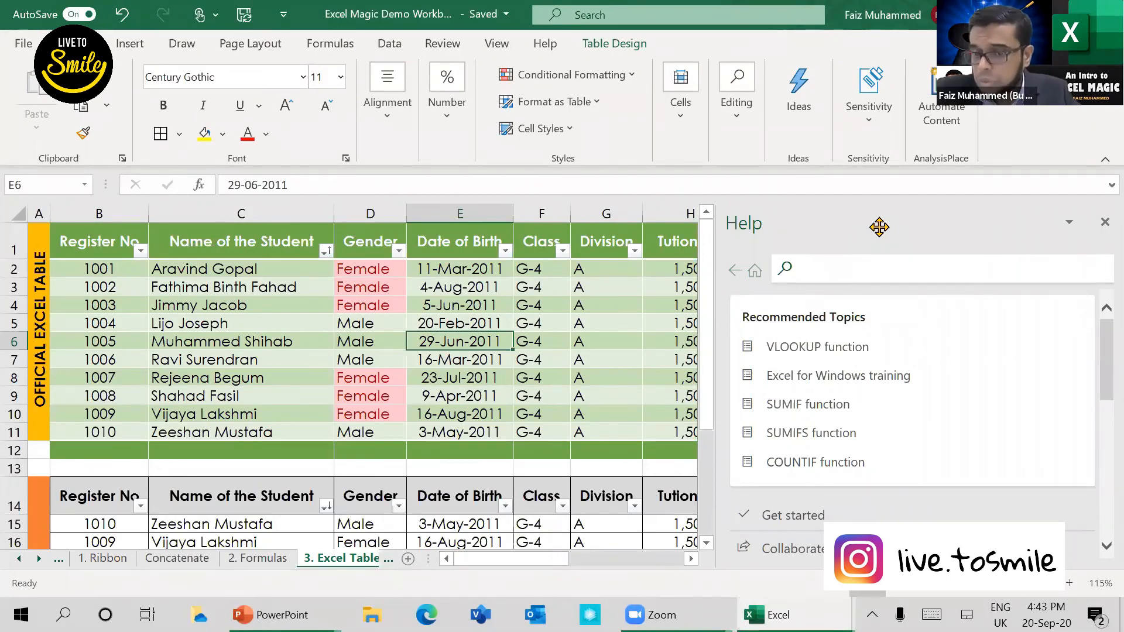
left_click(1103, 225)
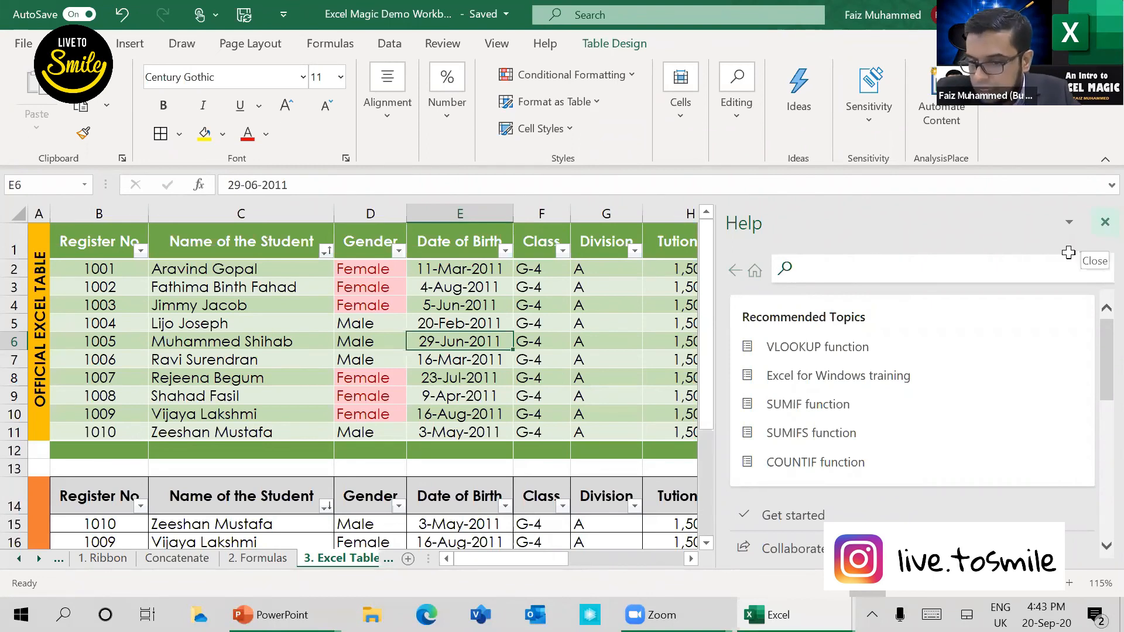
left_click(935, 323)
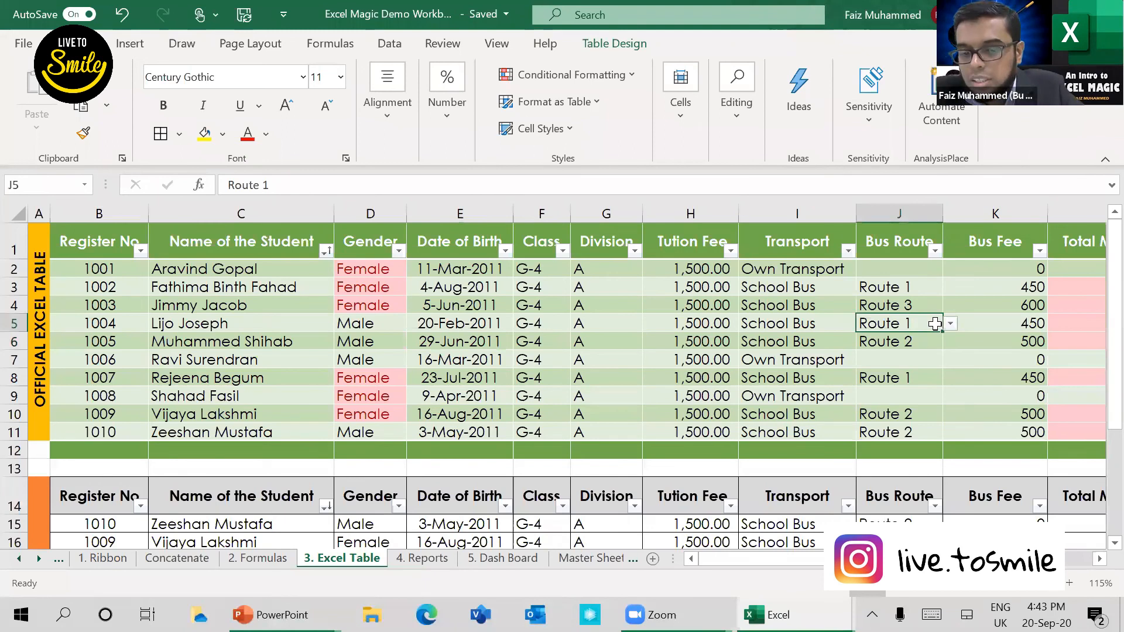